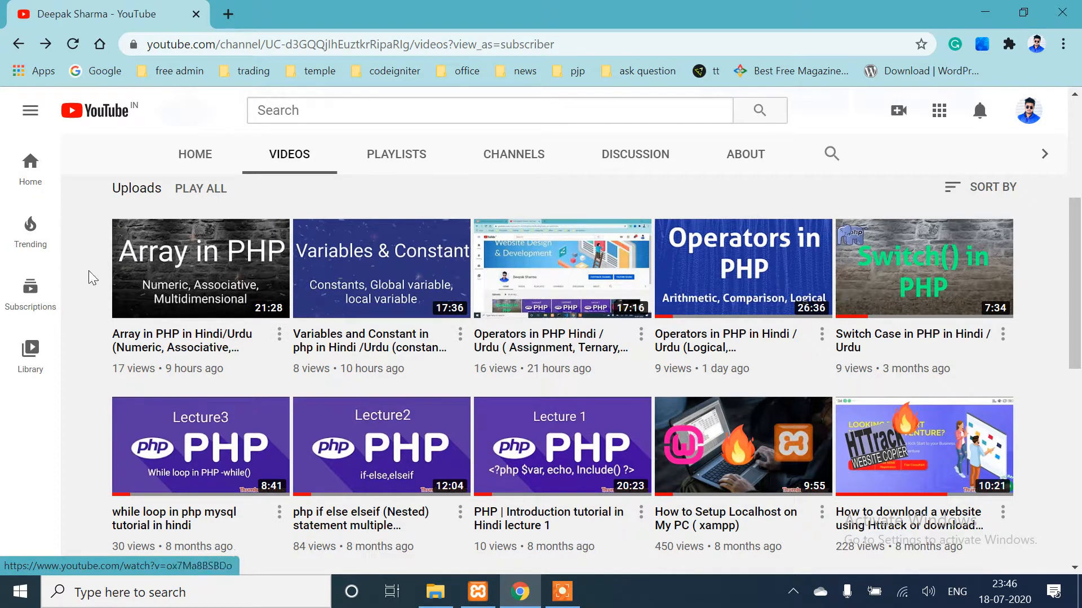
# Open the bookmarked WordPress.org download page in a new browser tab and view the WordPress 5.4.2 download option
pyautogui.click(230, 14)
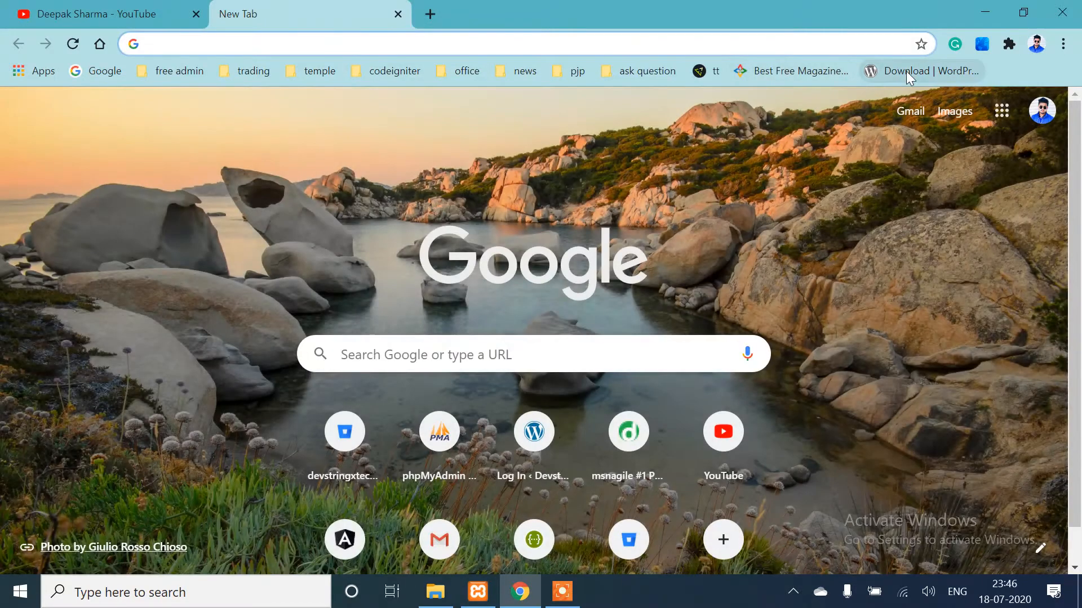
pyautogui.click(906, 71)
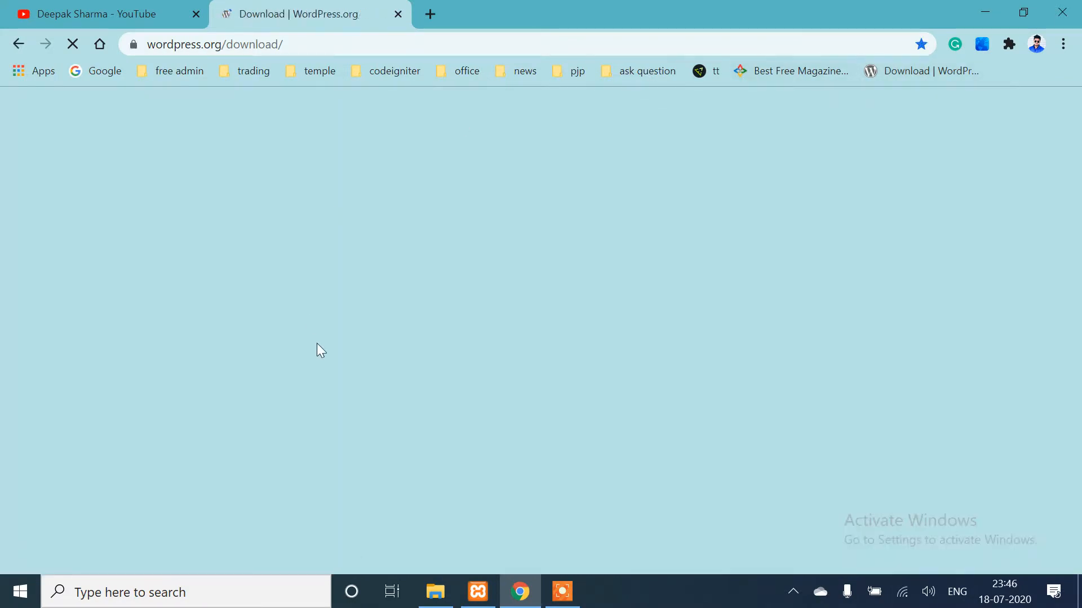
pyautogui.scroll(-5, 533, 409)
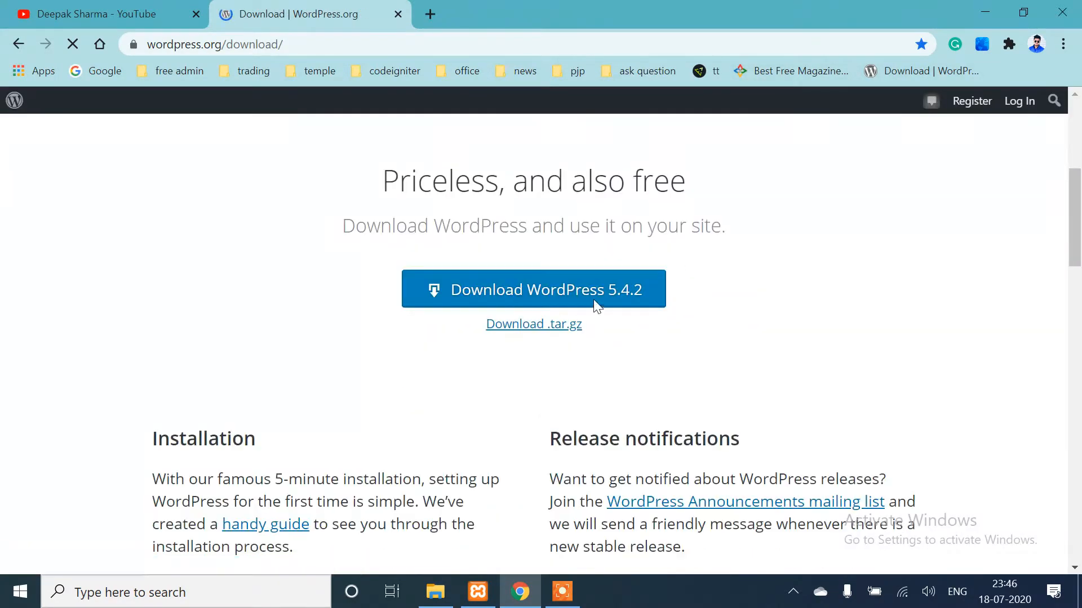
# Switch to File Explorer and open the htdocs folder inside xampp on Local Disk (C:)
pyautogui.click(428, 596)
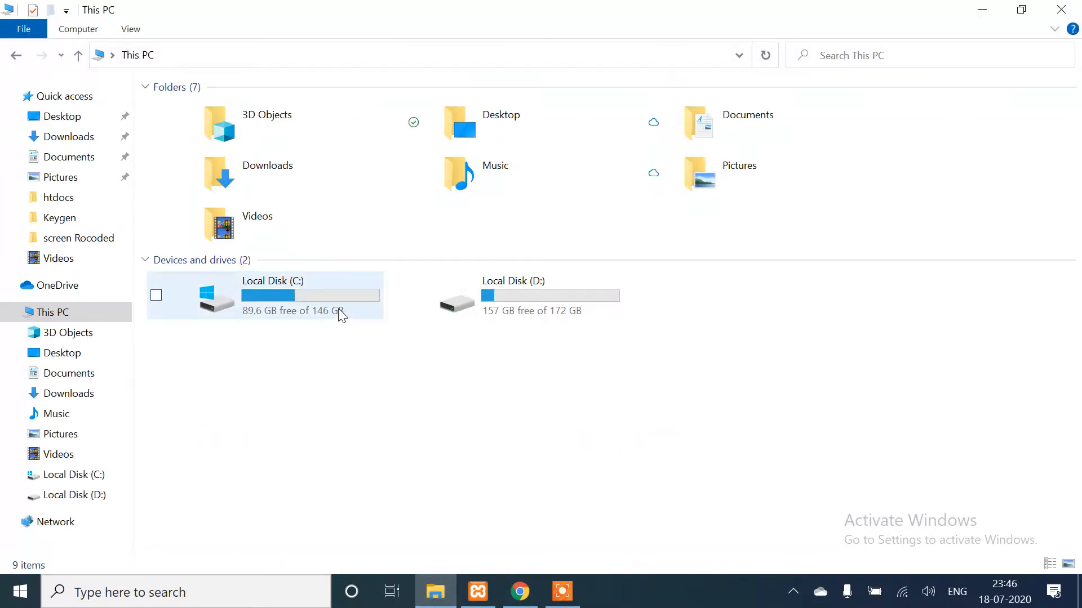
pyautogui.doubleClick(295, 299)
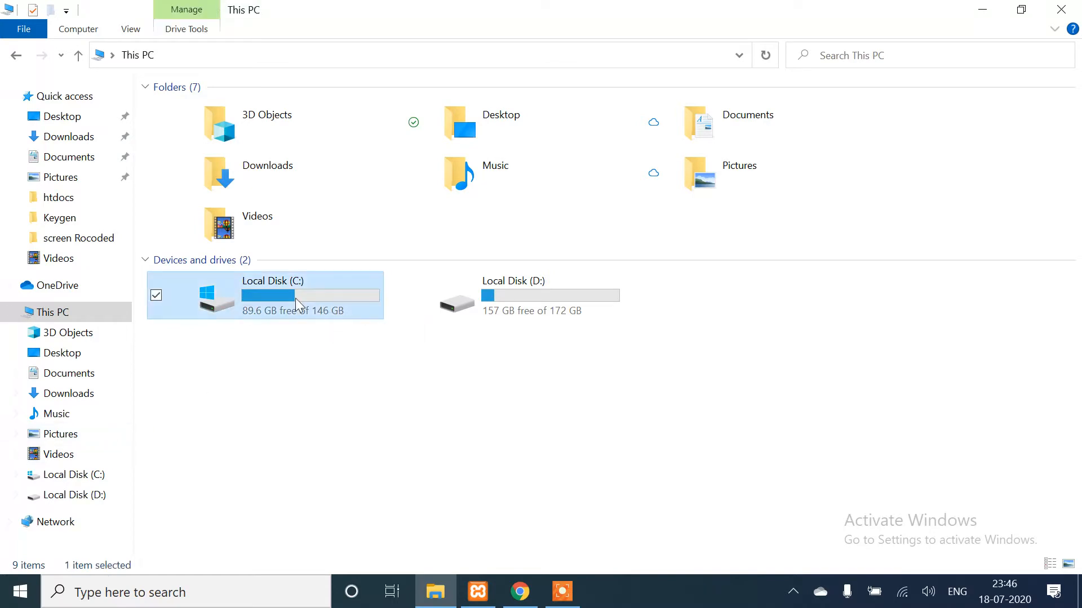
pyautogui.doubleClick(225, 221)
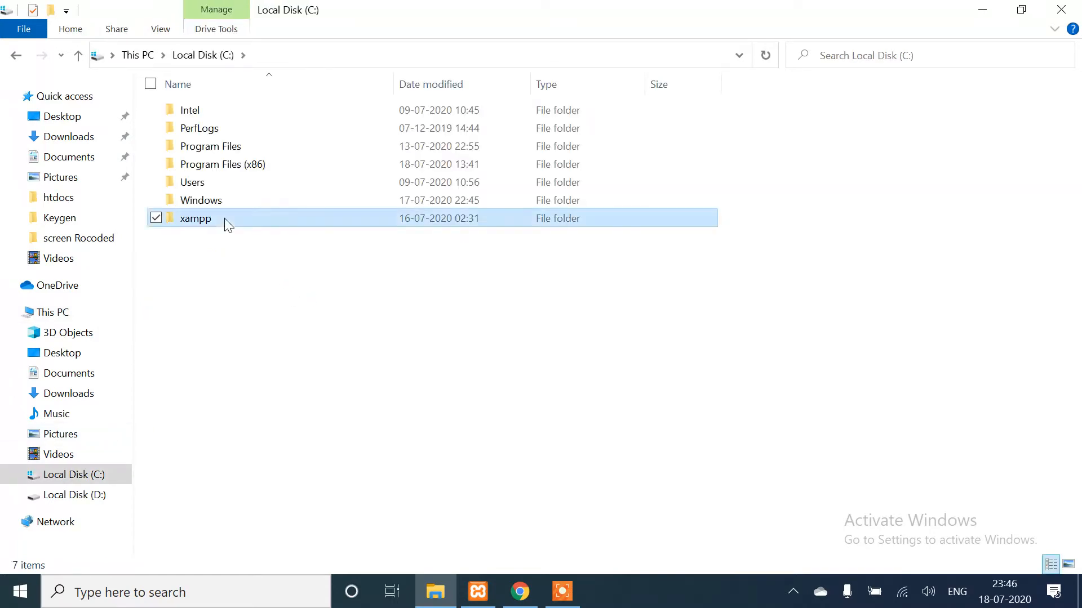
pyautogui.click(228, 200)
pyautogui.doubleClick(227, 200)
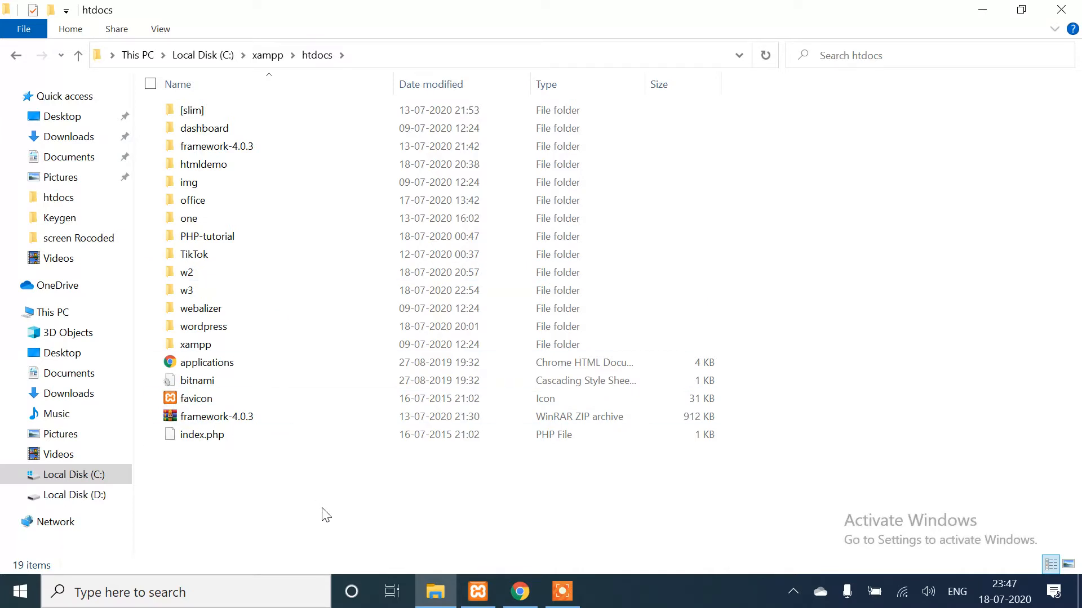
# Create a new folder named news in htdocs
pyautogui.hotkey('ctrl', 'shift', 'n')
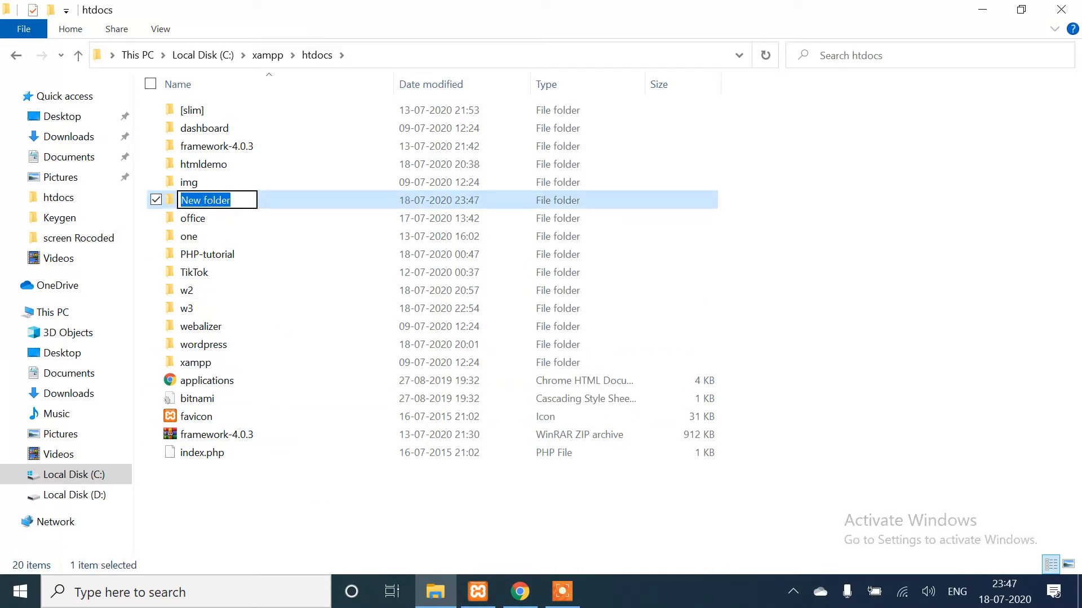
pyautogui.write('news')
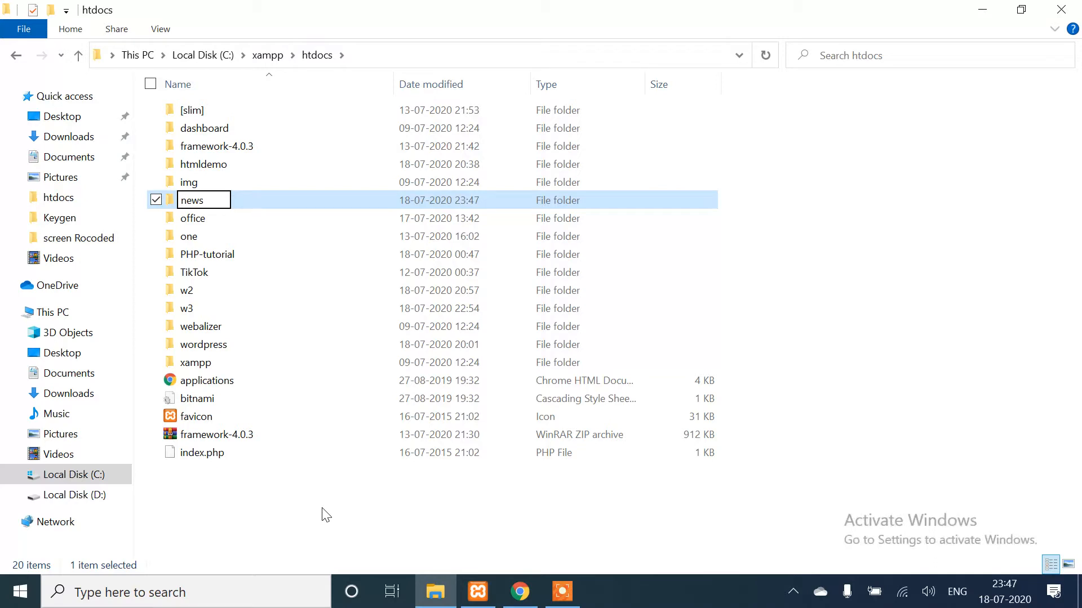
pyautogui.press('Return')
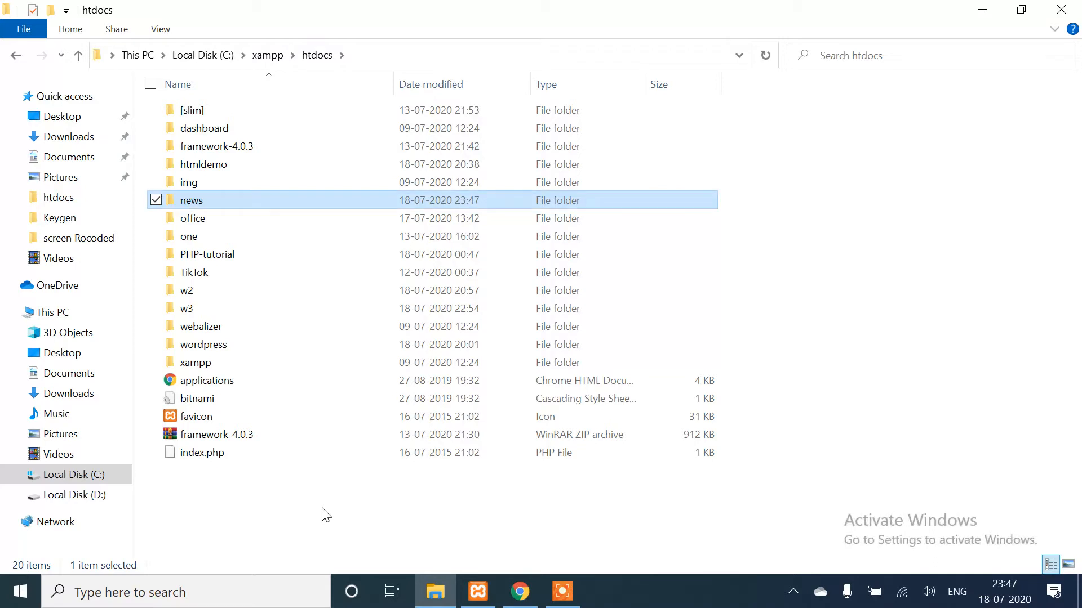
# Copy the wordpress-5.4.2 ZIP archive from the w3 folder into the news folder
pyautogui.doubleClick(218, 308)
pyautogui.click(258, 129)
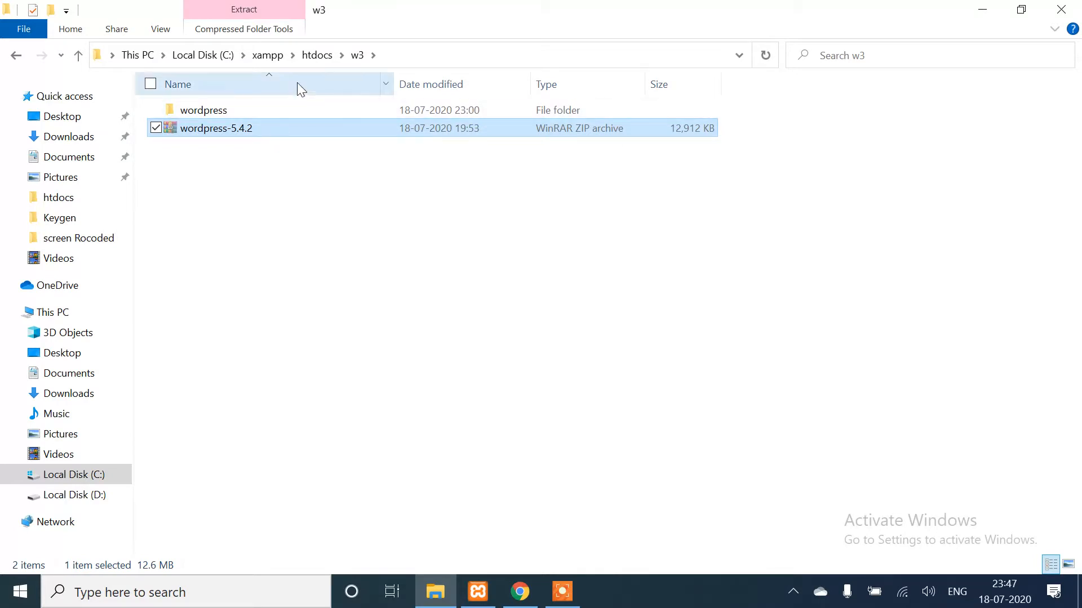
pyautogui.click(317, 54)
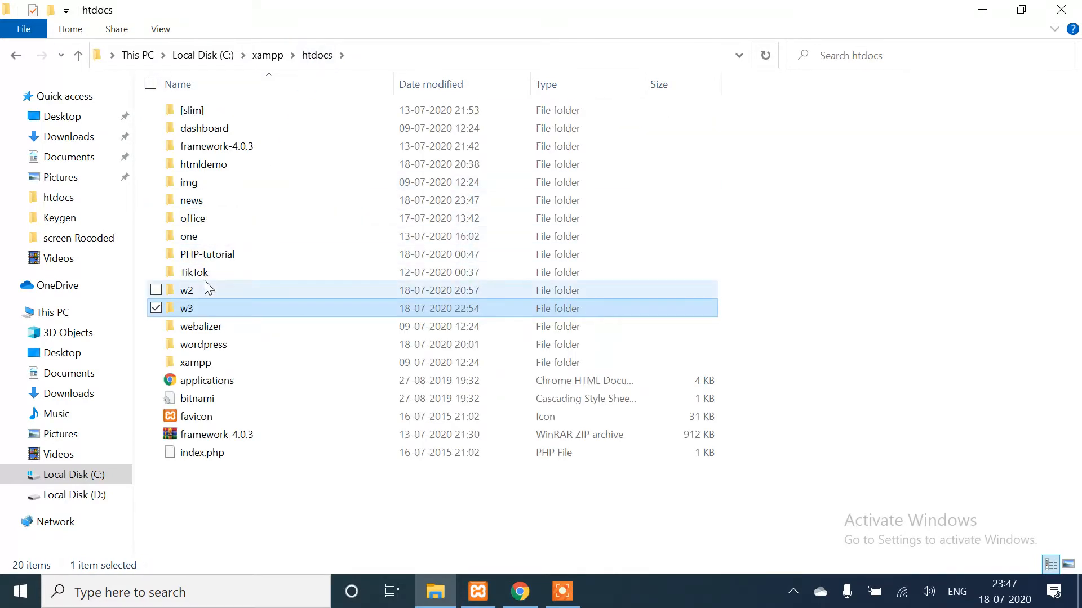
pyautogui.doubleClick(218, 209)
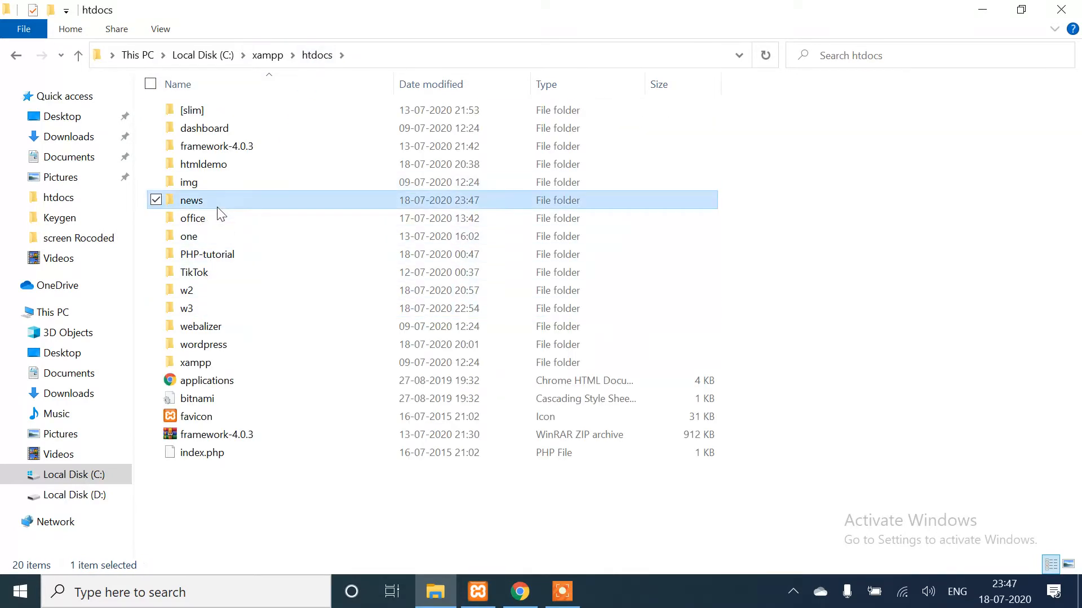
pyautogui.hotkey('ctrl', 'v')
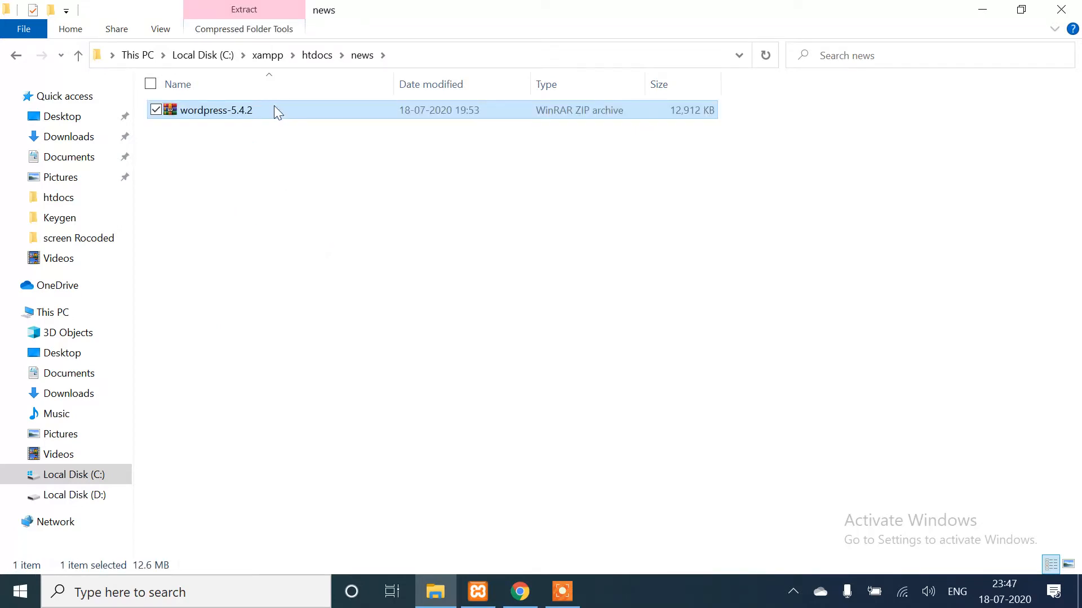
# Extract the wordpress-5.4.2 archive directly into the news folder
pyautogui.rightClick(274, 110)
pyautogui.click(164, 194)
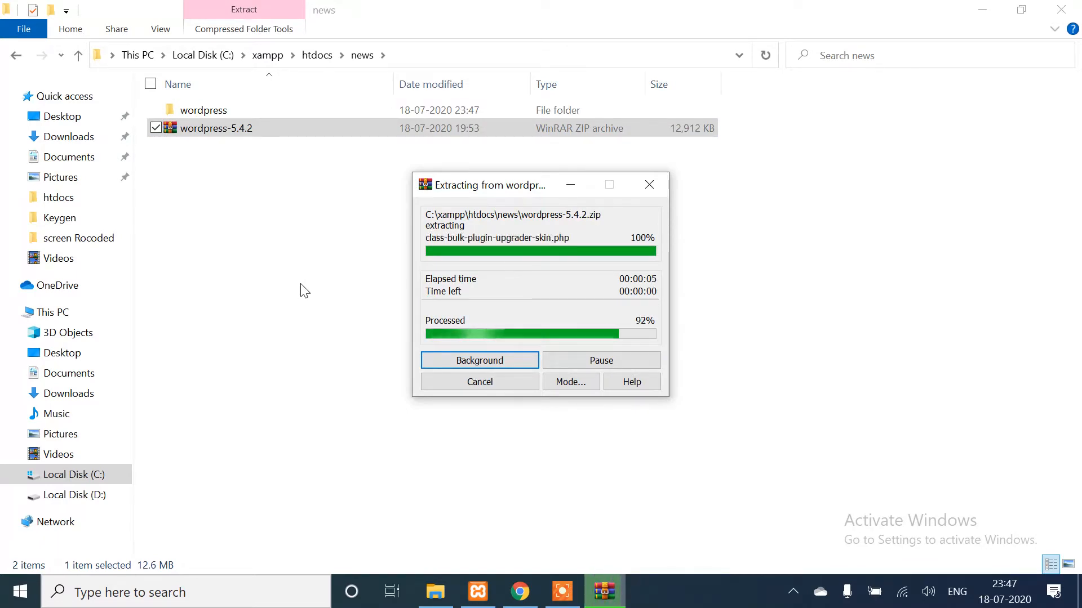
pyautogui.click(392, 299)
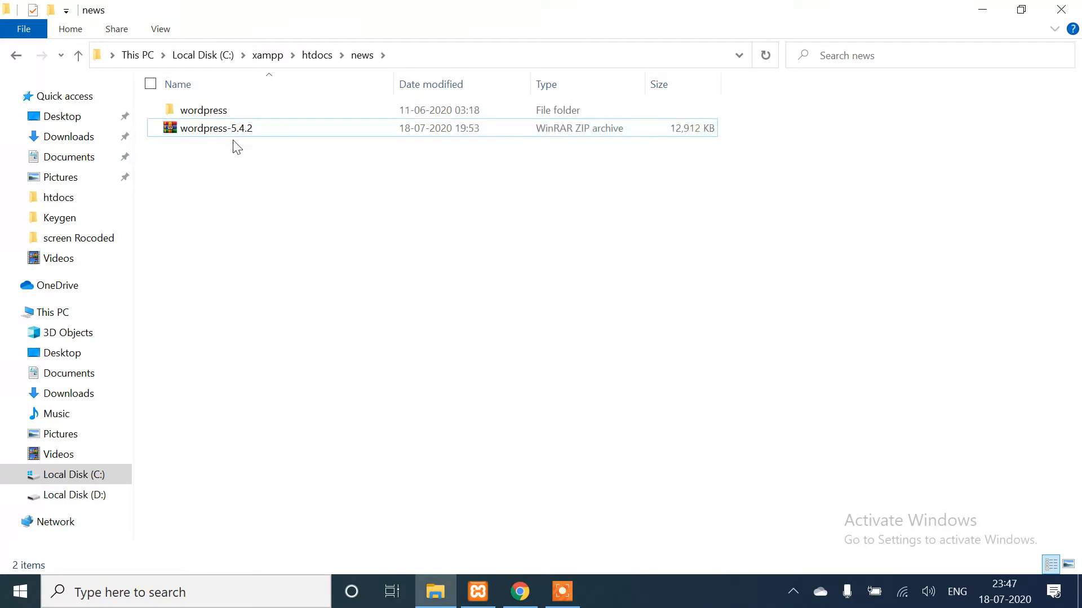
# Switch to the browser and load localhost/news in a new tab
pyautogui.click(986, 10)
pyautogui.click(429, 14)
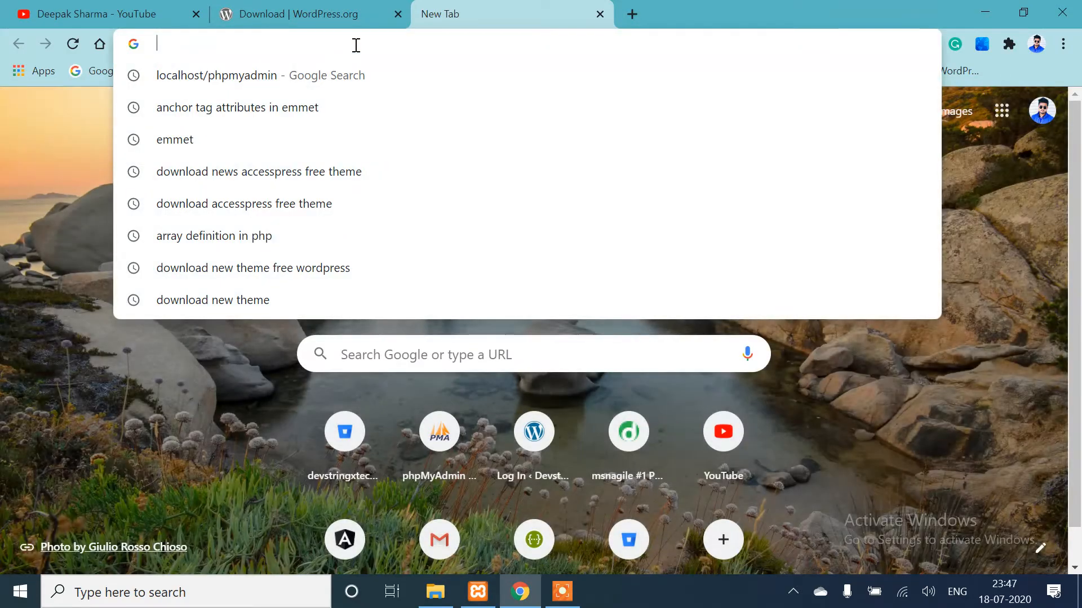
pyautogui.write('localhso')
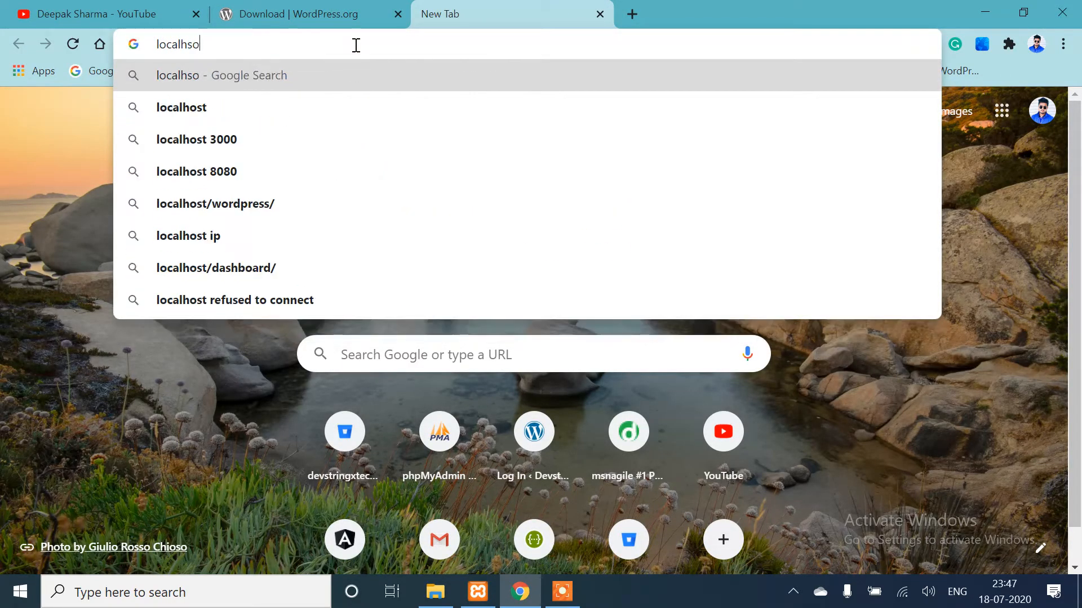
pyautogui.press('BackSpace')
pyautogui.write('o')
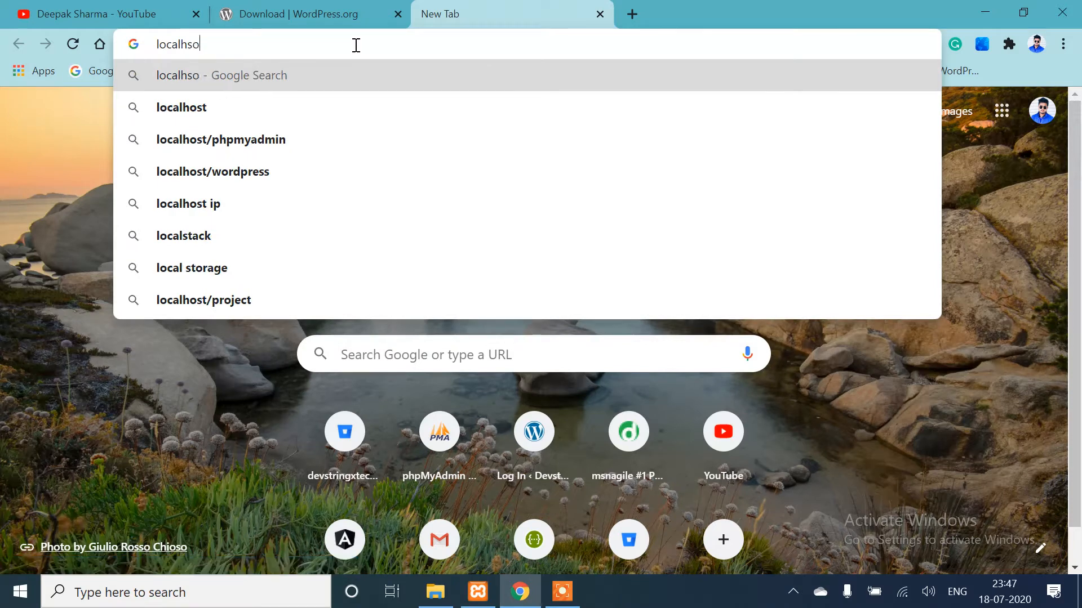
pyautogui.write('t/')
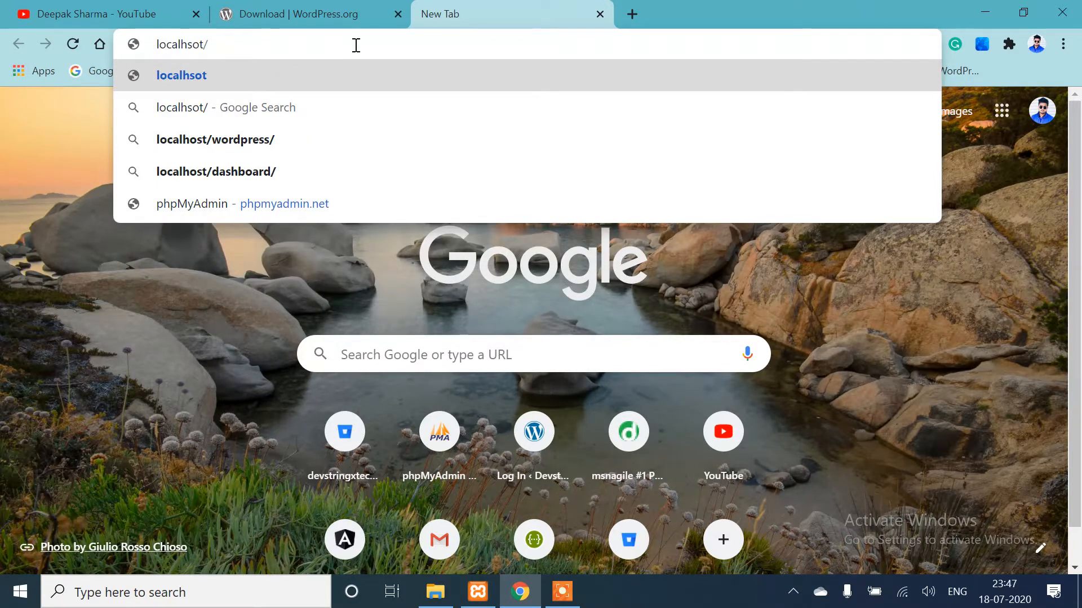
pyautogui.write('new')
pyautogui.press('BackSpace')
pyautogui.press('BackSpace')
pyautogui.press('BackSpace')
pyautogui.press('BackSpace')
pyautogui.press('BackSpace')
pyautogui.press('BackSpace')
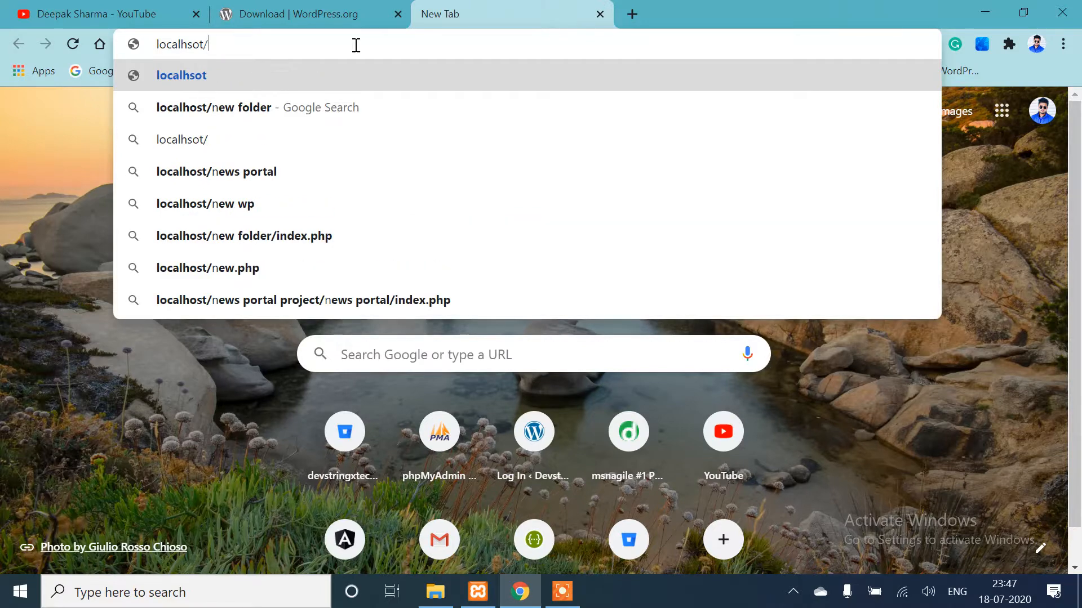
pyautogui.press('BackSpace')
pyautogui.write('ost')
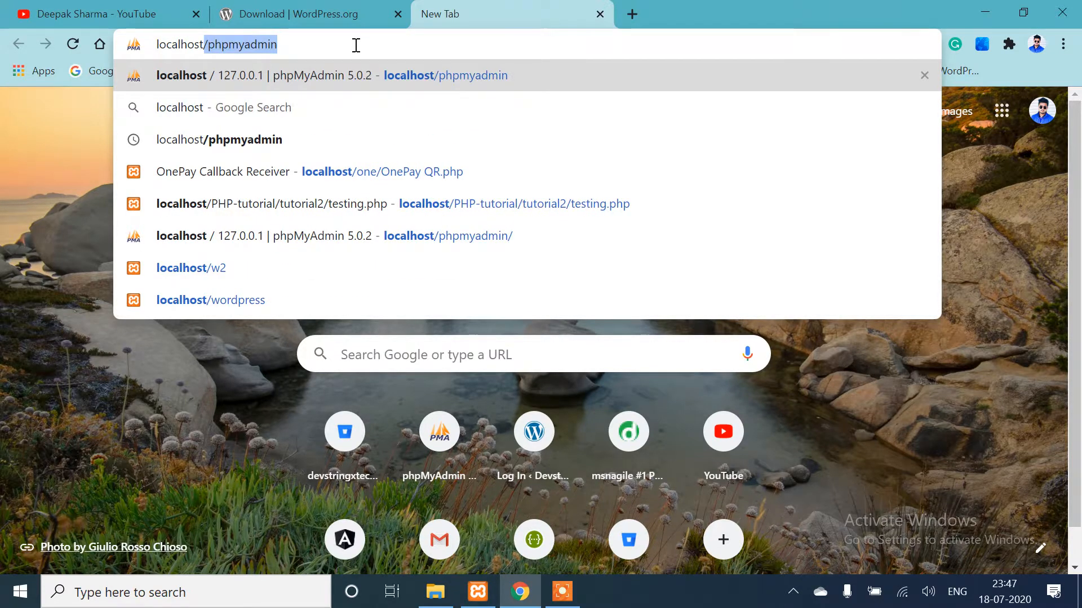
pyautogui.write('/news')
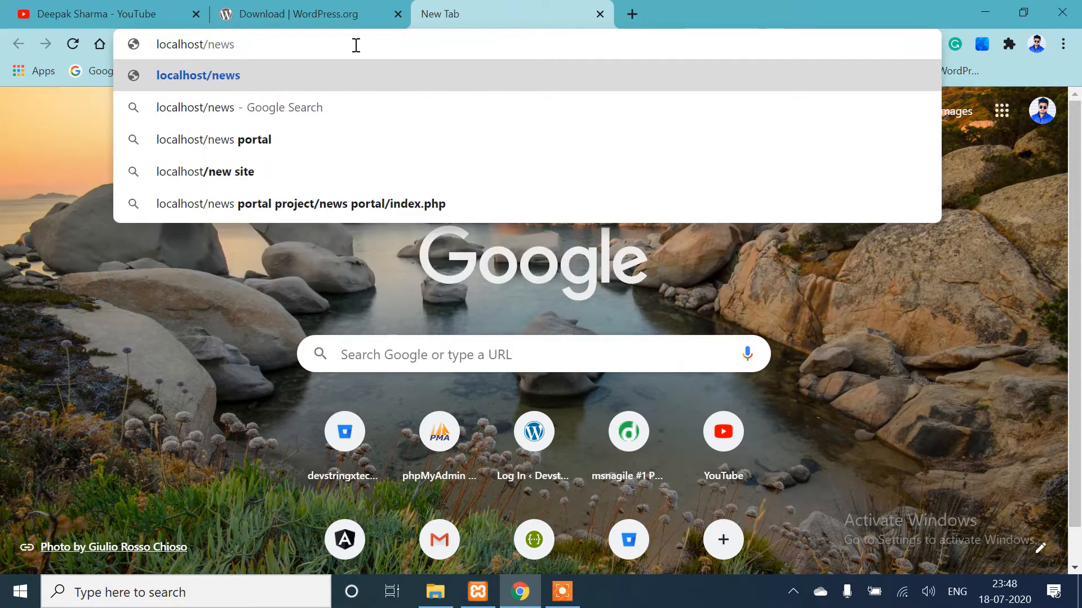
pyautogui.press('Return')
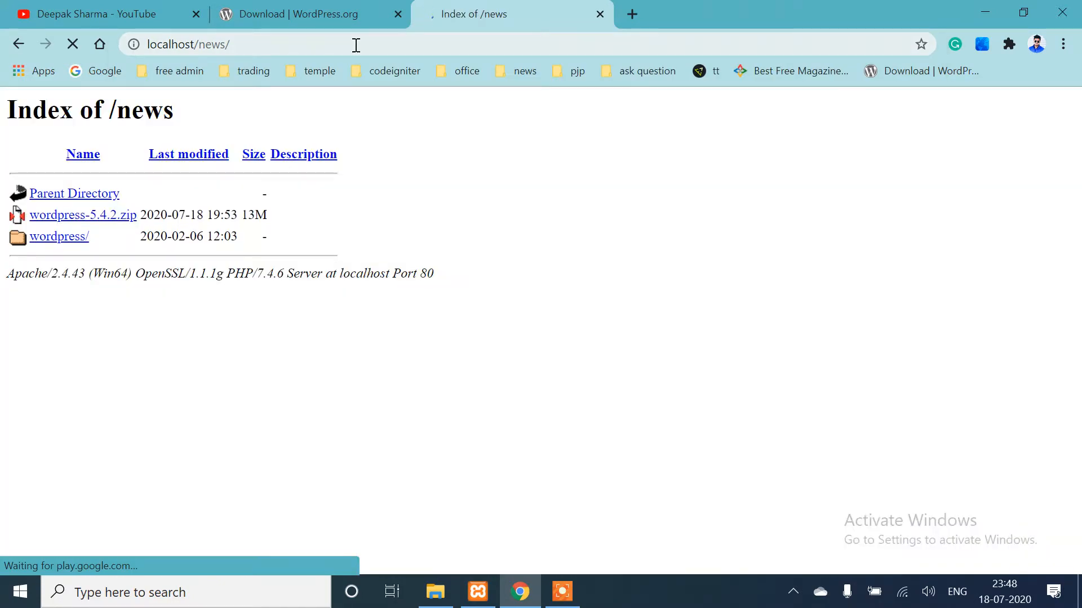
# Launch the WordPress setup from the wordpress directory, accept English (United States), and proceed to the database connection form
pyautogui.click(59, 236)
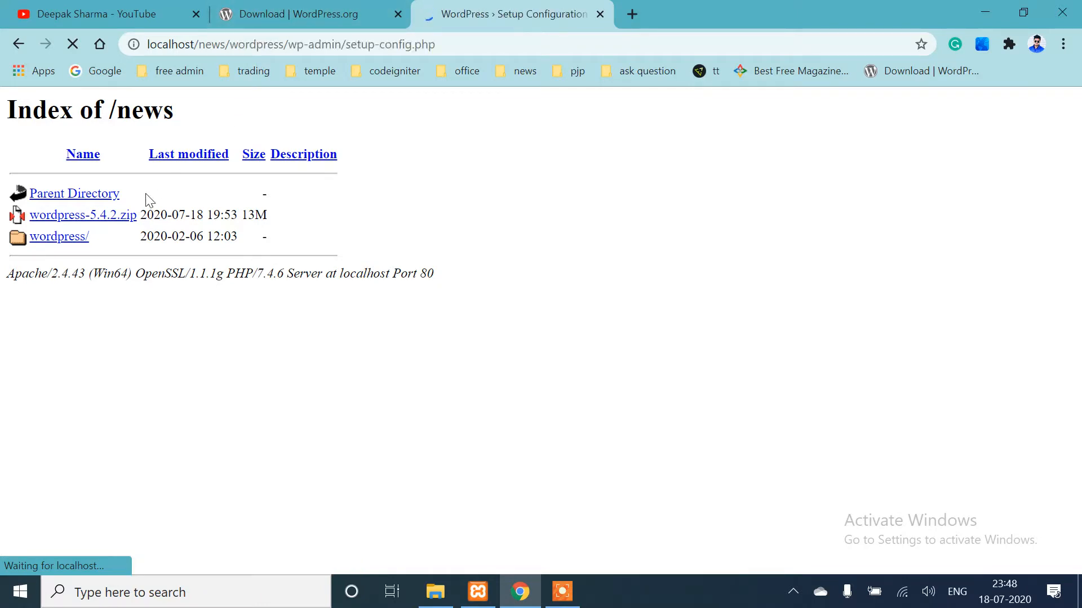
pyautogui.scroll(-2, 786, 342)
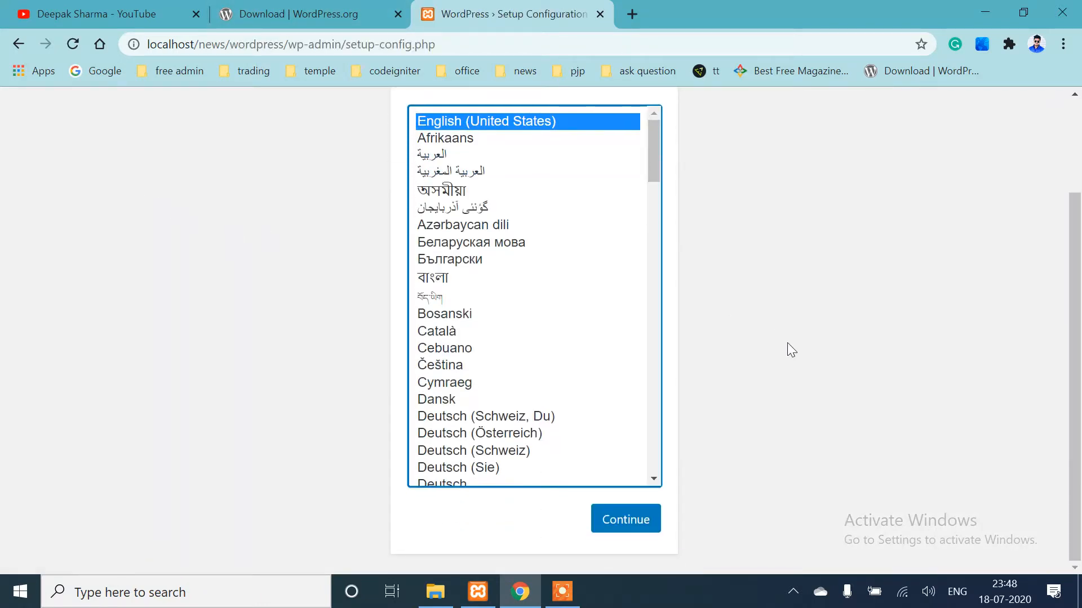
pyautogui.click(621, 529)
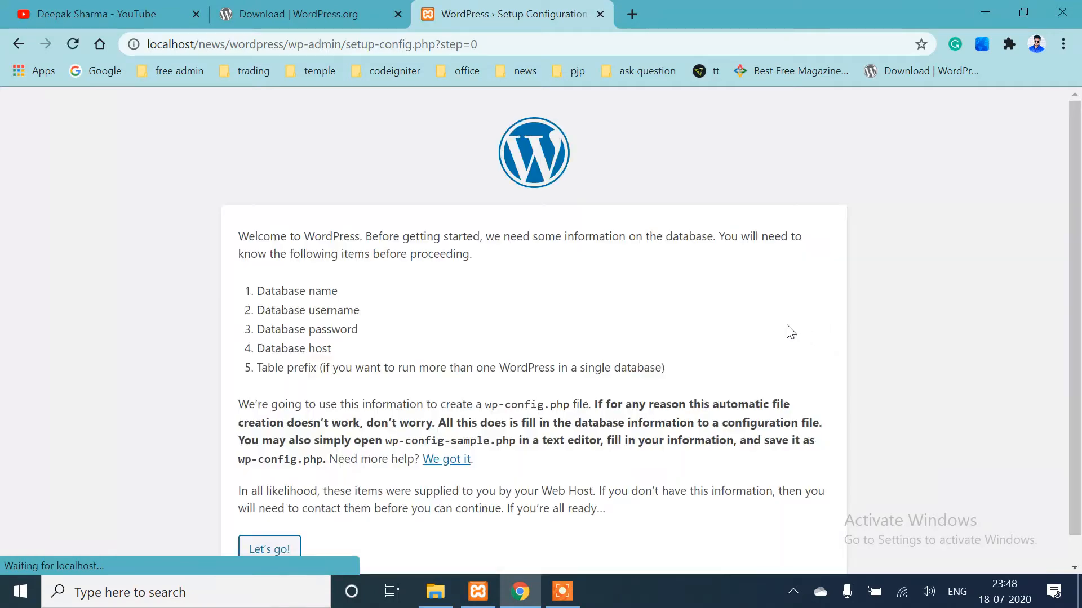
pyautogui.scroll(-1, 349, 378)
pyautogui.click(248, 524)
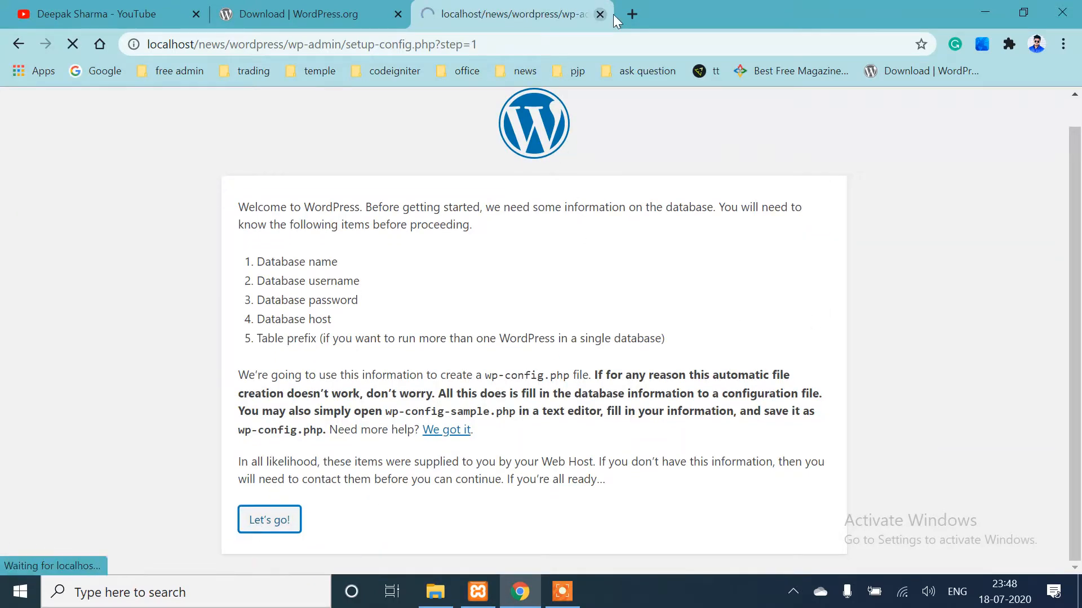
# Load localhost/phpmyadmin in another new browser tab
pyautogui.click(633, 13)
pyautogui.click(399, 45)
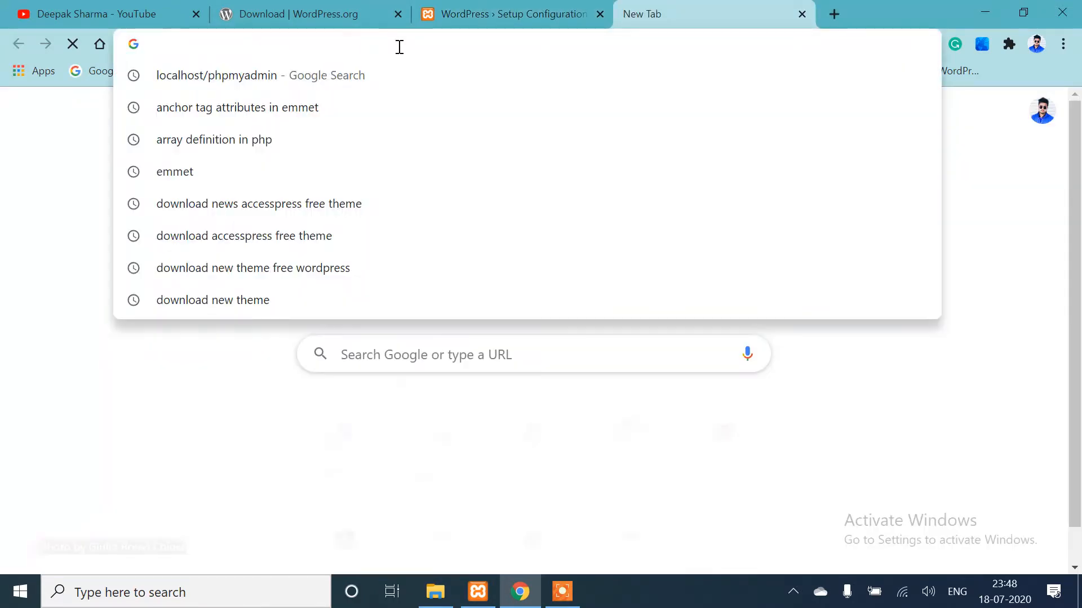
pyautogui.write('localhost/phpmyadmin')
pyautogui.press('Return')
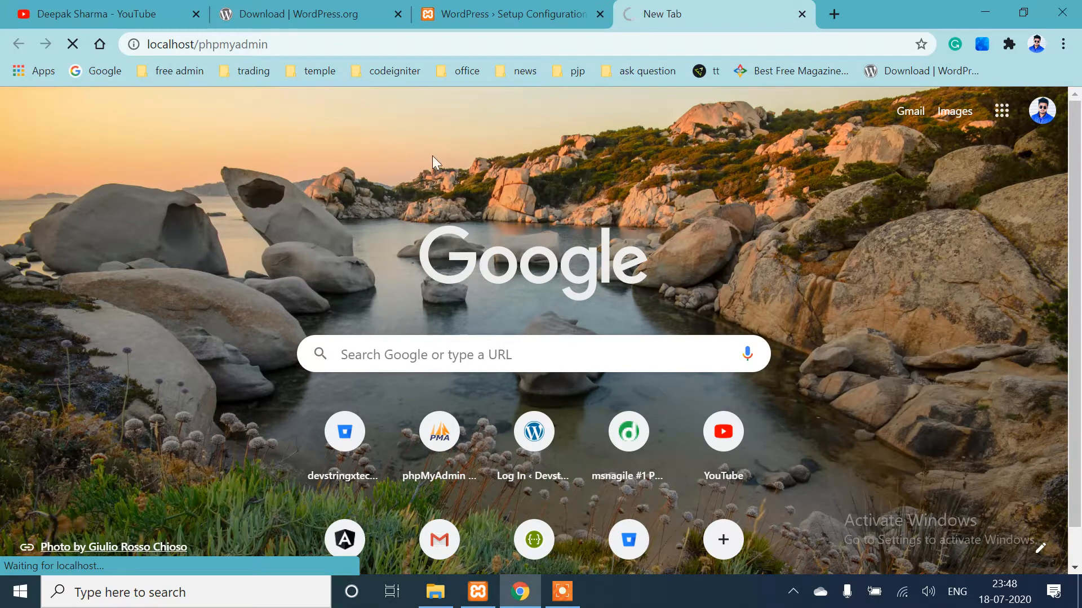
# In the WordPress database connection form, set the username to root and clear the password field
pyautogui.click(496, 13)
pyautogui.moveTo(470, 282); pyautogui.dragTo(369, 280)
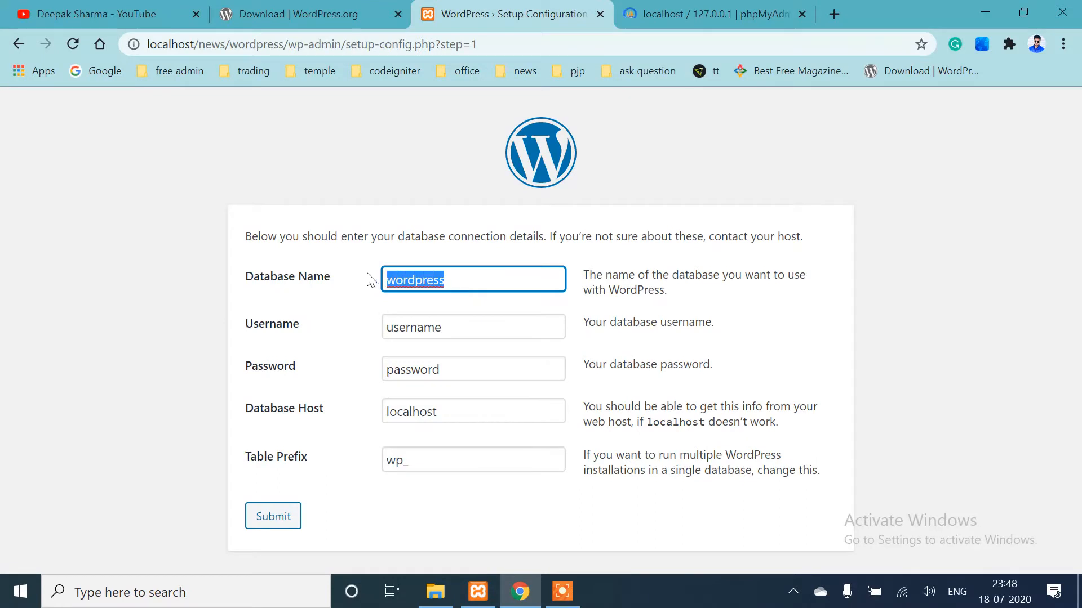
pyautogui.moveTo(467, 328); pyautogui.dragTo(338, 336)
pyautogui.press('BackSpace')
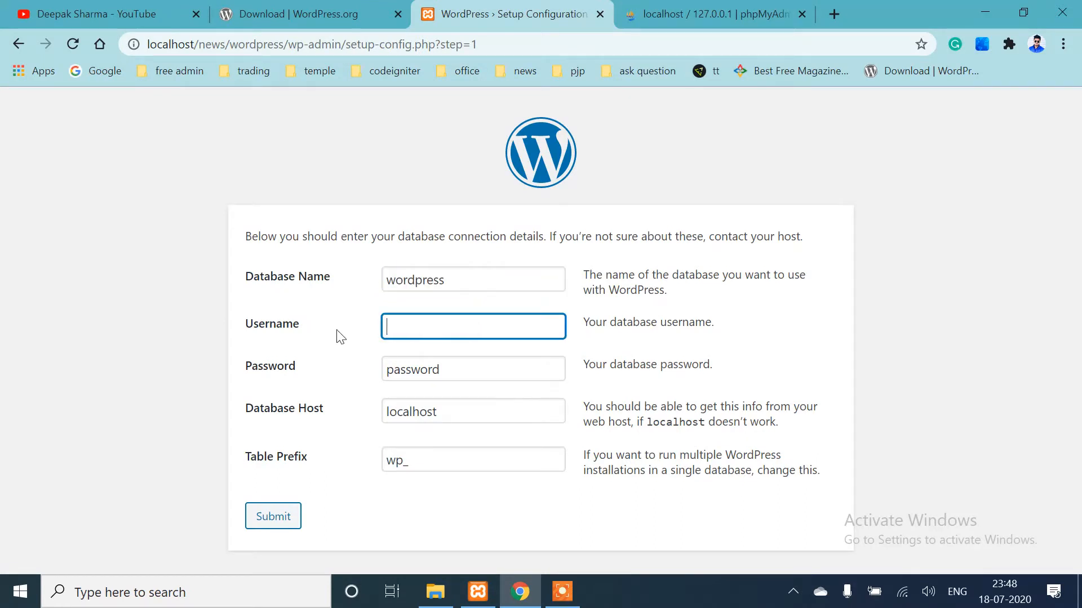
pyautogui.write('ro')
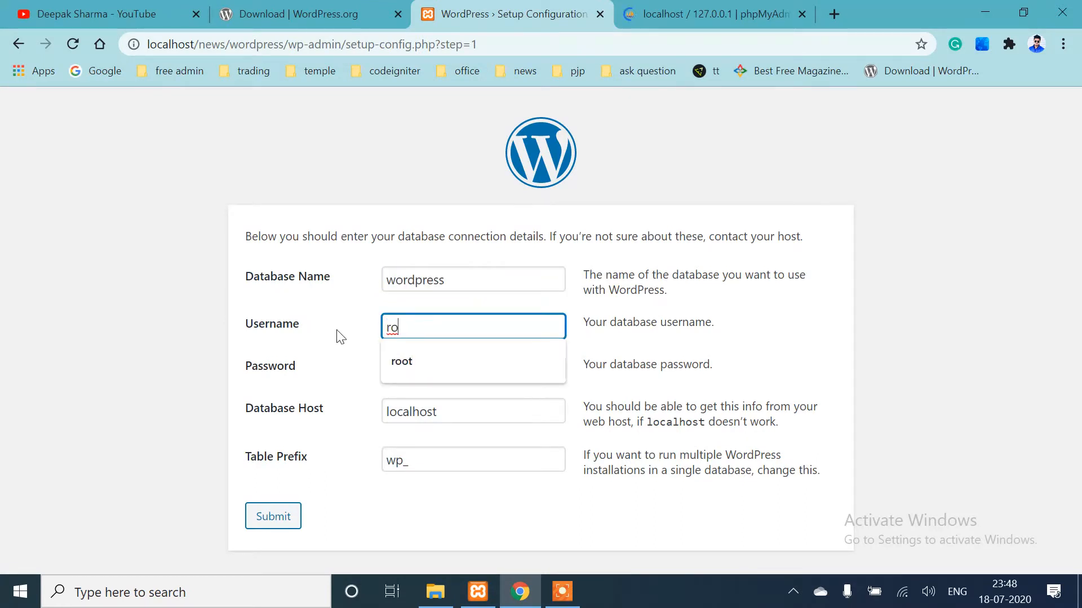
pyautogui.click(439, 359)
pyautogui.moveTo(468, 374); pyautogui.dragTo(277, 346)
pyautogui.press('BackSpace')
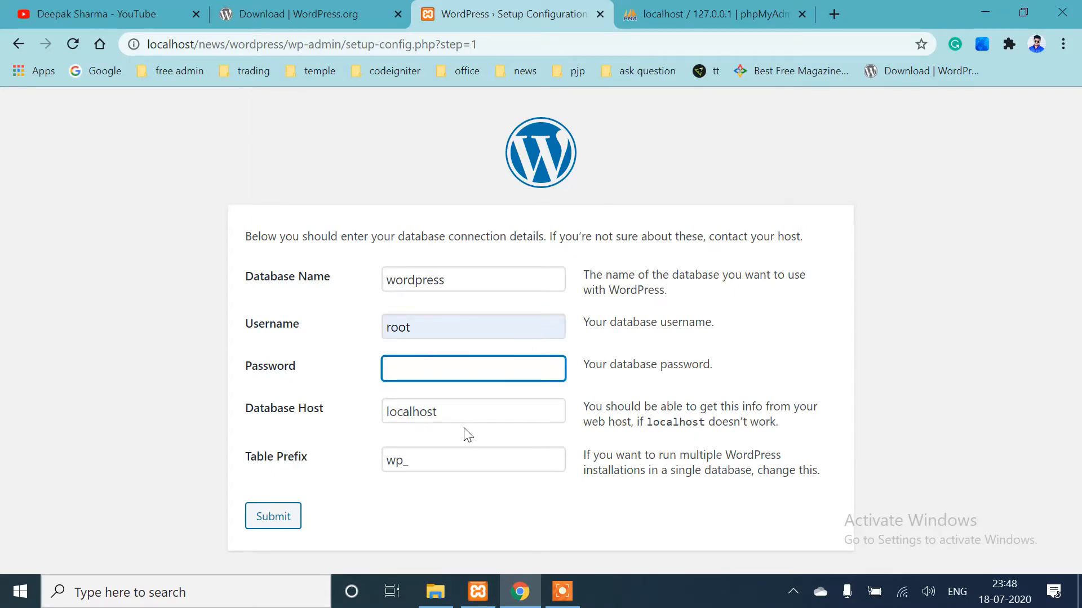
# In phpMyAdmin, create a new database called news with the utf8mb4_general_ci collation
pyautogui.click(716, 12)
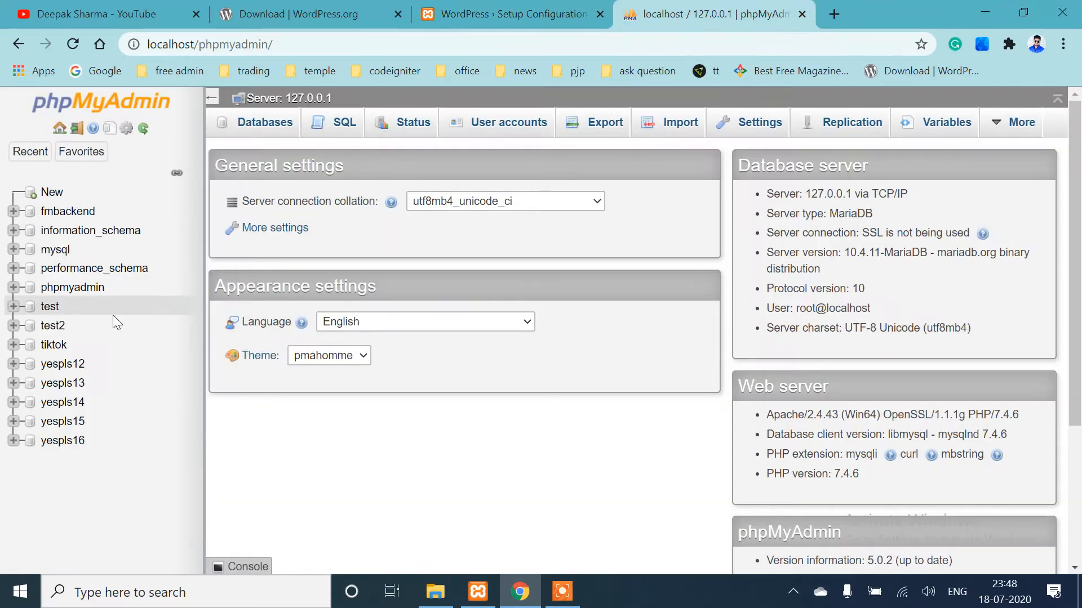
pyautogui.click(58, 193)
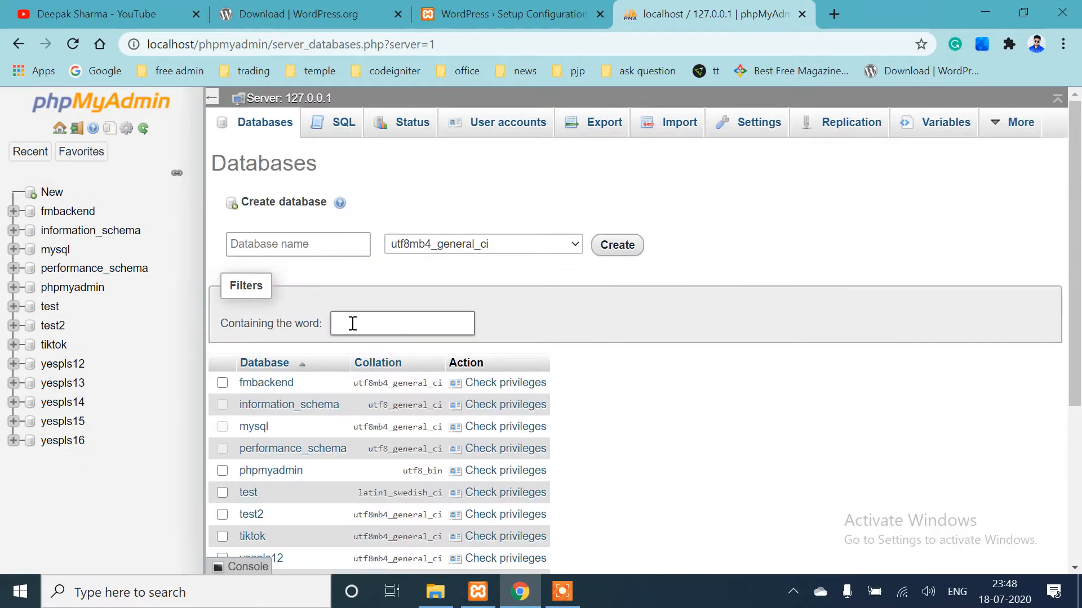
pyautogui.click(313, 243)
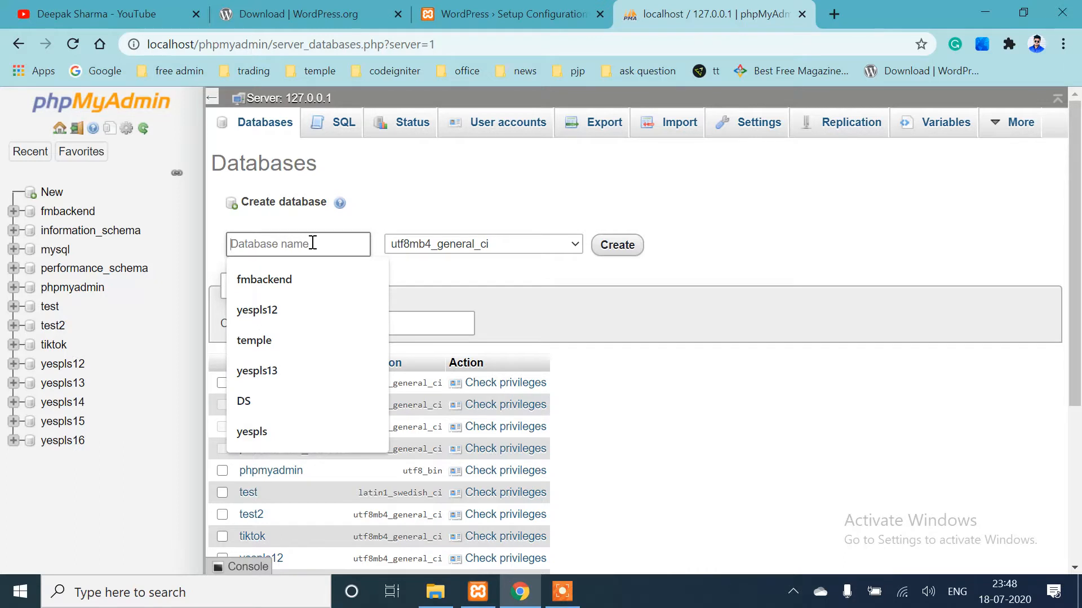
pyautogui.write('news')
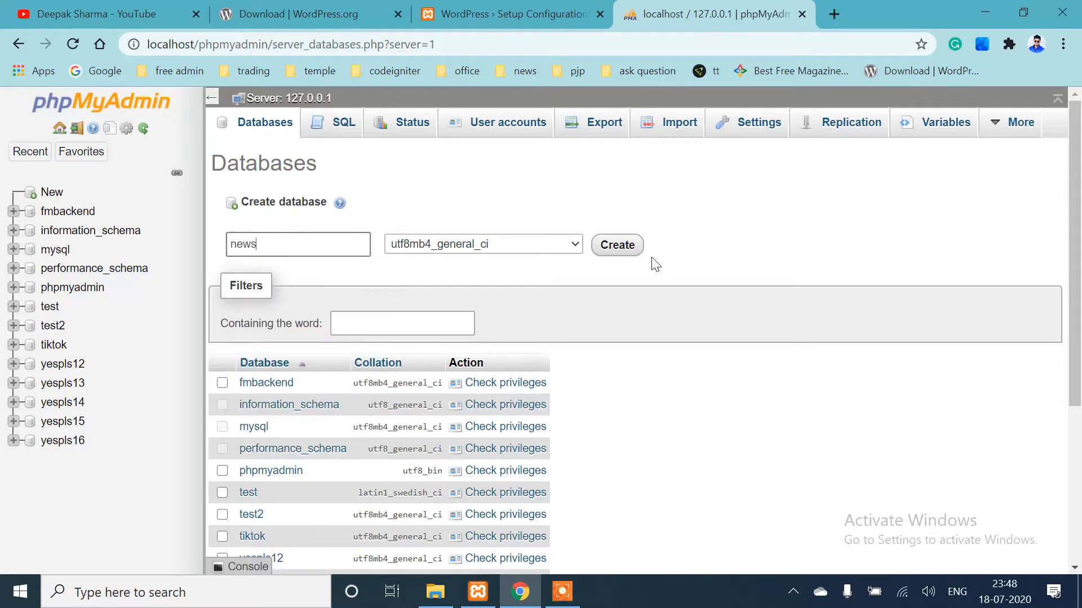
pyautogui.doubleClick(266, 246)
pyautogui.click(623, 247)
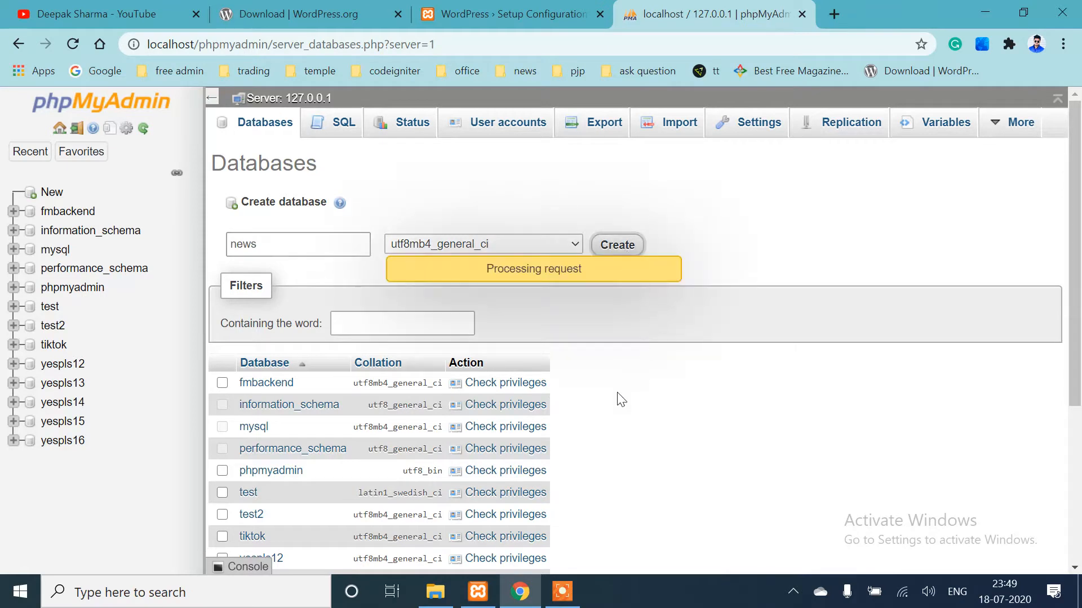
pyautogui.click(53, 268)
# Set the WordPress database name to news, submit the connection details, and run the installation
pyautogui.click(504, 13)
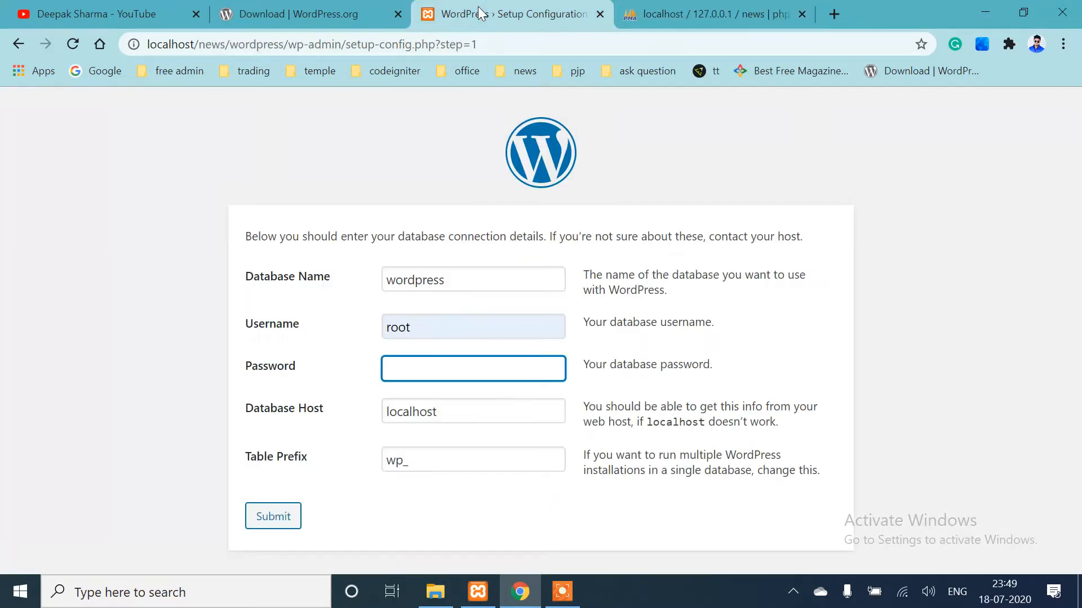
pyautogui.click(406, 278)
pyautogui.moveTo(451, 282); pyautogui.dragTo(372, 290)
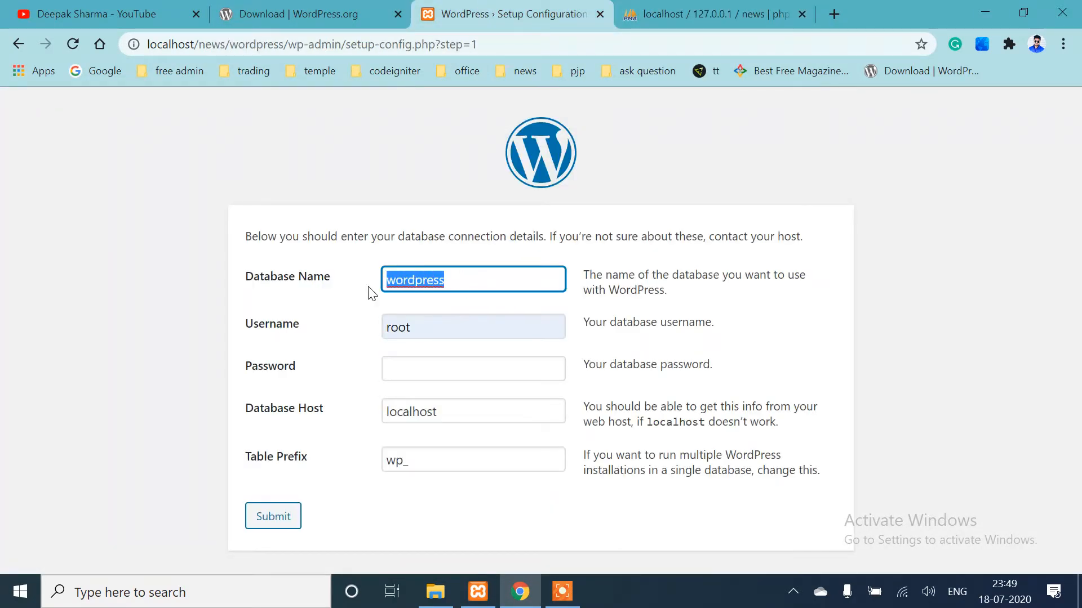
pyautogui.write('news')
pyautogui.click(270, 525)
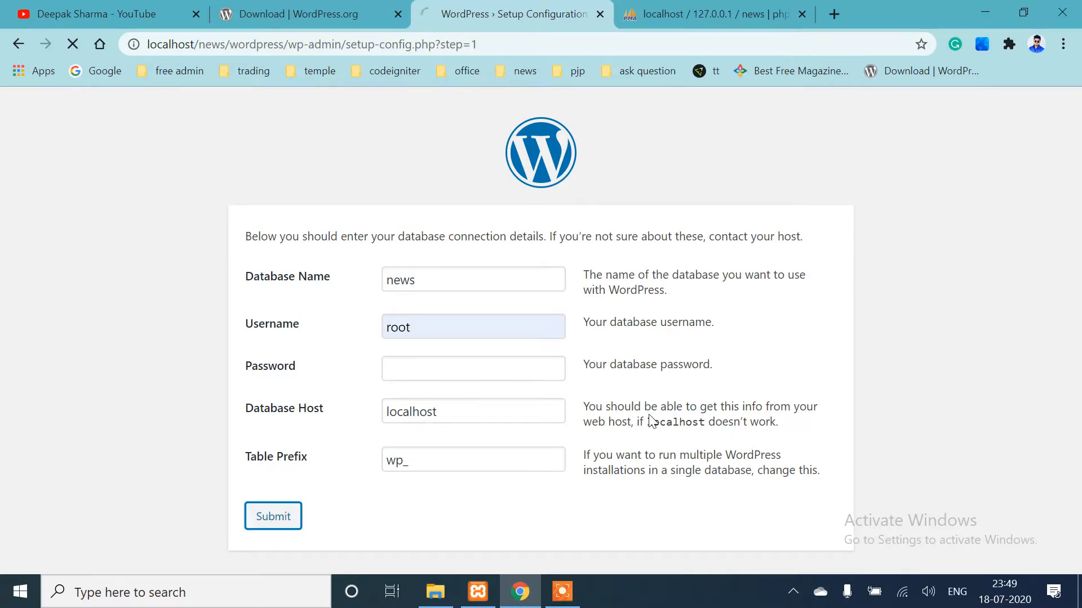
pyautogui.click(340, 298)
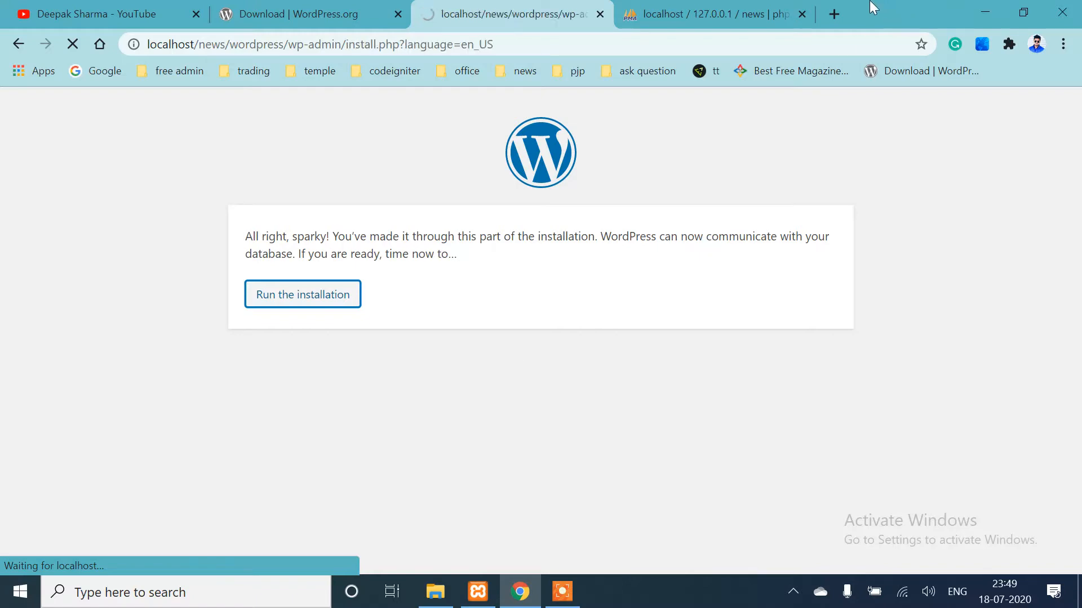
# Fill in the site title MY_NEWS on the WordPress installation form
pyautogui.scroll(-1, 537, 307)
pyautogui.click(449, 343)
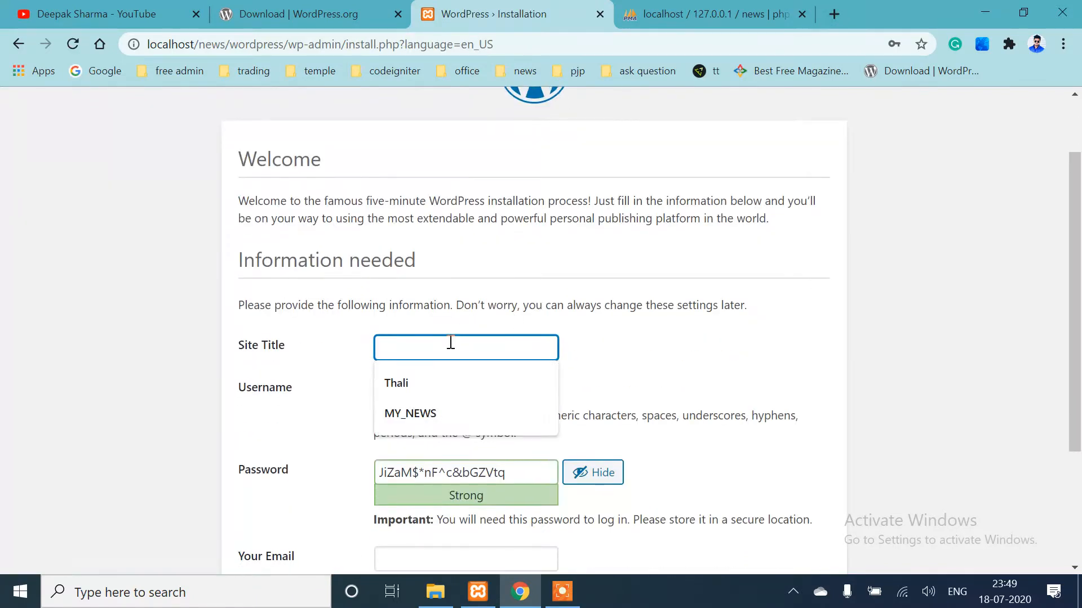
pyautogui.click(434, 413)
pyautogui.scroll(-1, 727, 396)
pyautogui.scroll(-2, 727, 396)
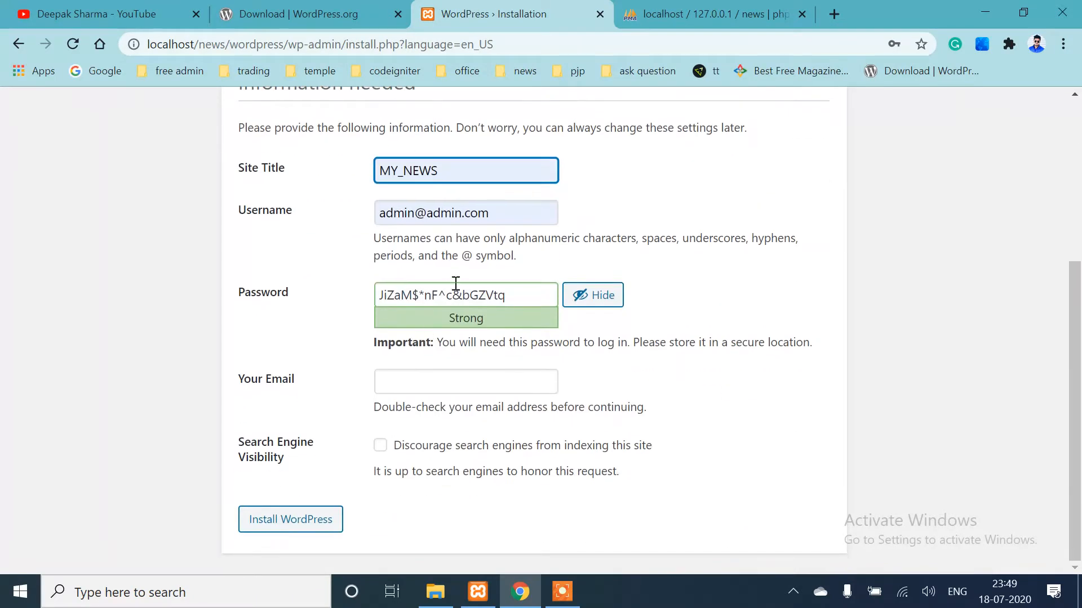
# Replace the generated password in the installation form with the saved account password
pyautogui.moveTo(519, 303); pyautogui.dragTo(212, 290)
pyautogui.press('BackSpace')
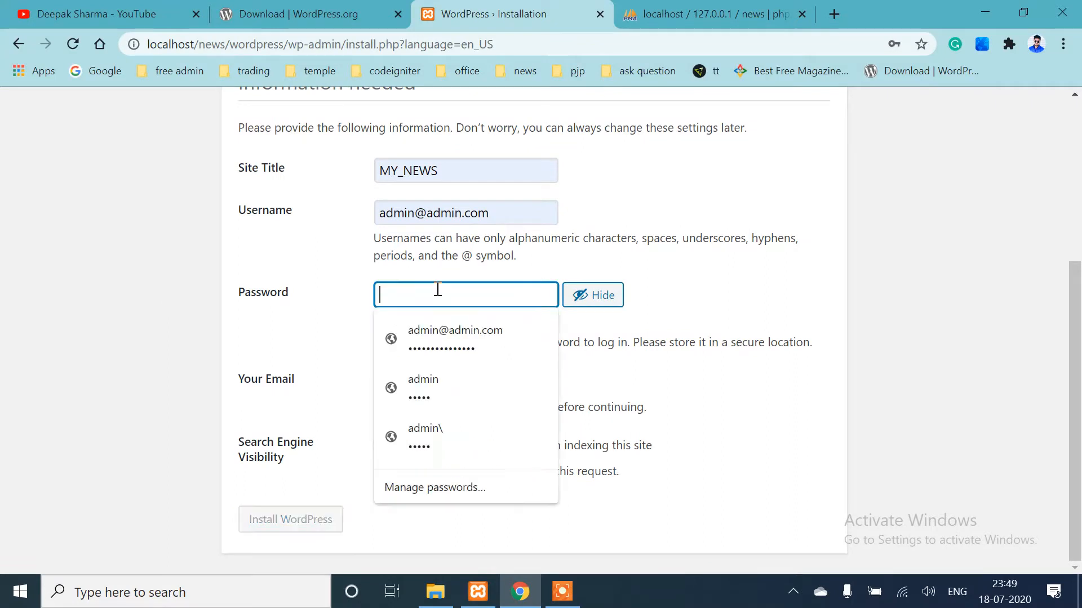
pyautogui.click(489, 341)
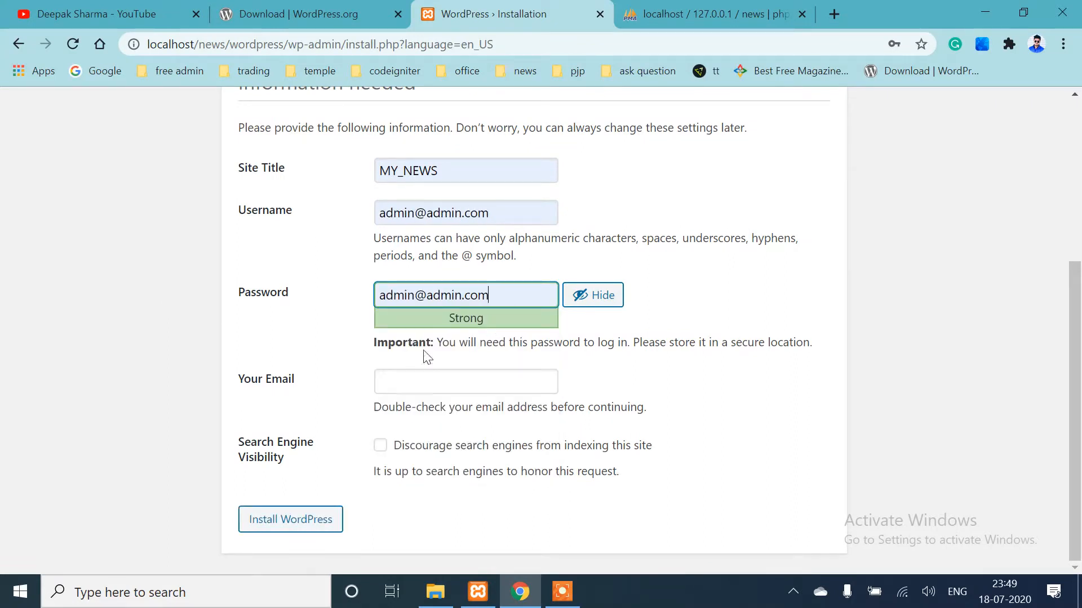
# Fill in the administrator's e-mail with the suggested address and install WordPress
pyautogui.click(424, 391)
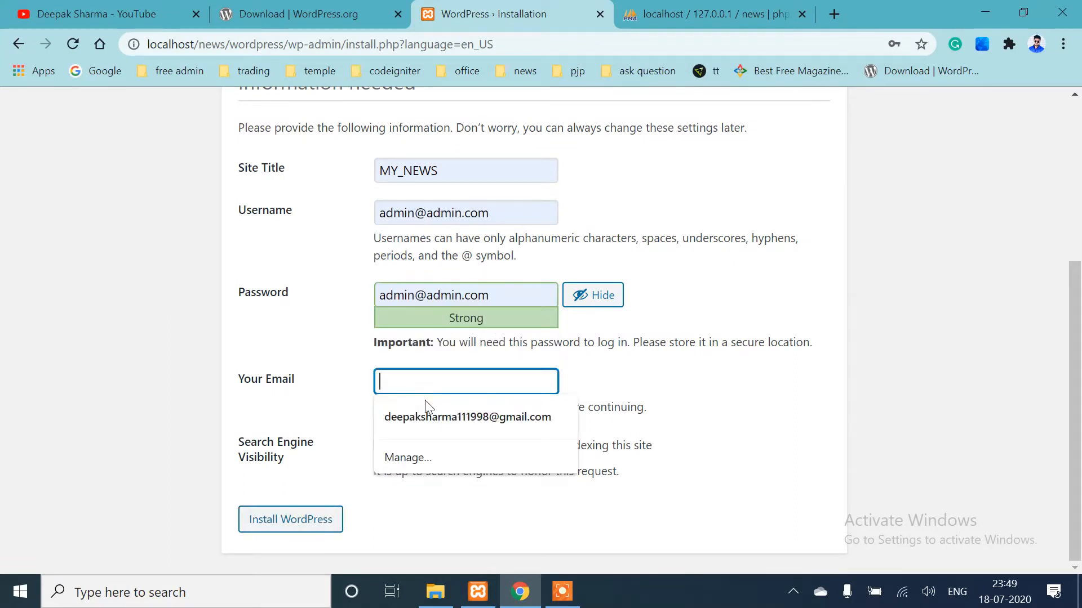
pyautogui.click(426, 415)
pyautogui.click(280, 519)
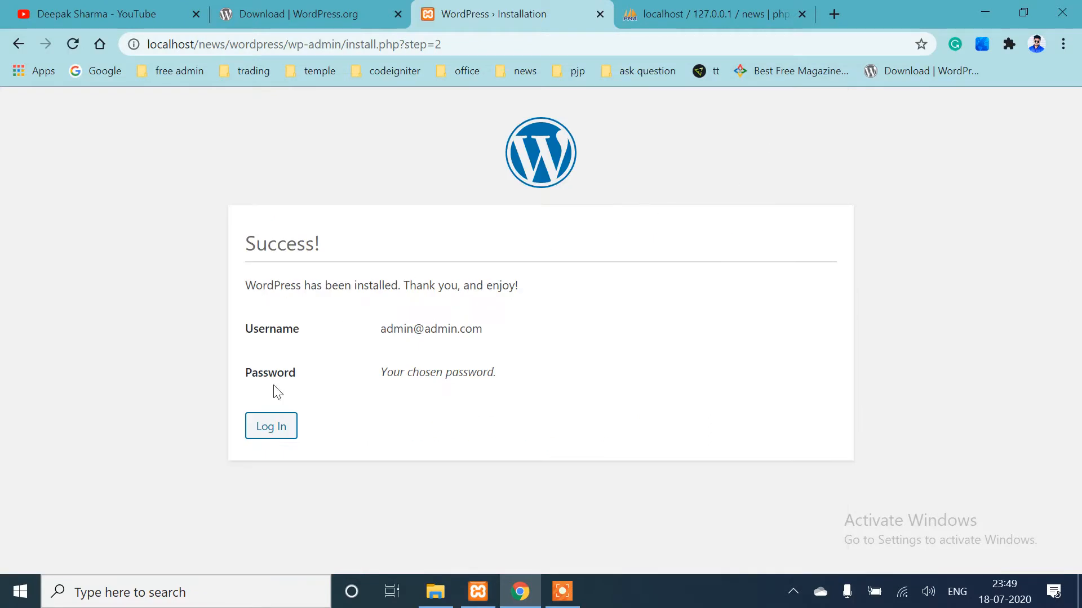
# Log in to the new WordPress site with the prefilled credentials and look over the dashboard
pyautogui.click(272, 426)
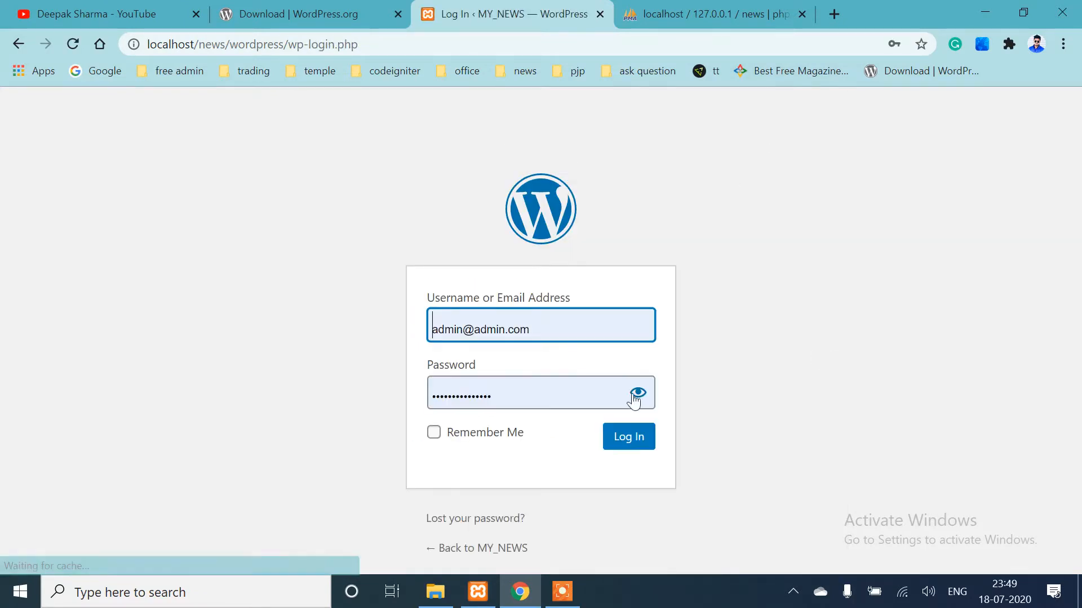
pyautogui.click(645, 440)
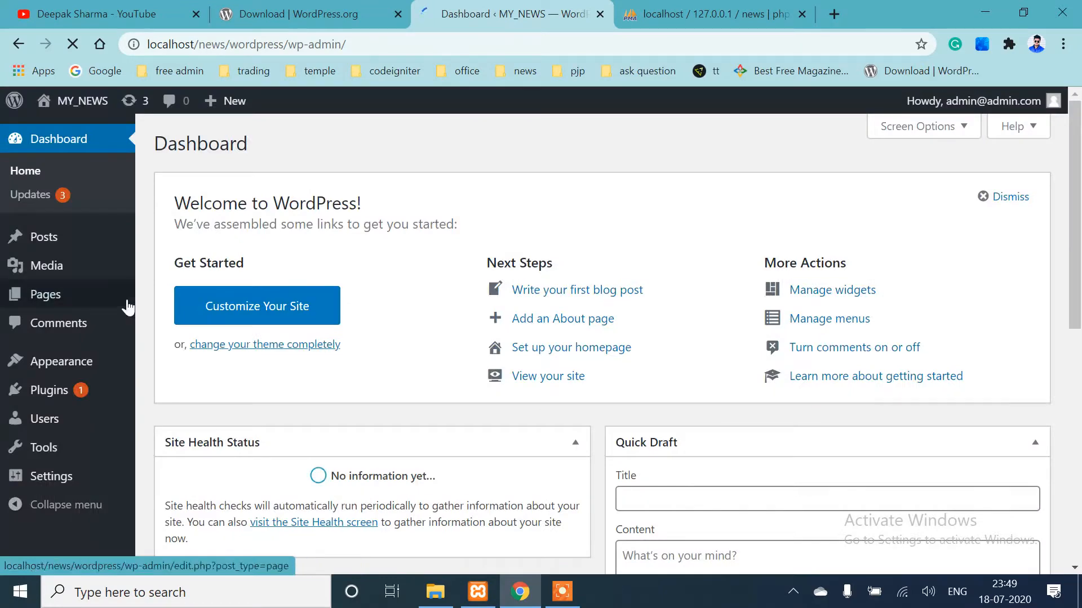
pyautogui.scroll(-3, 202, 363)
pyautogui.scroll(4, 169, 346)
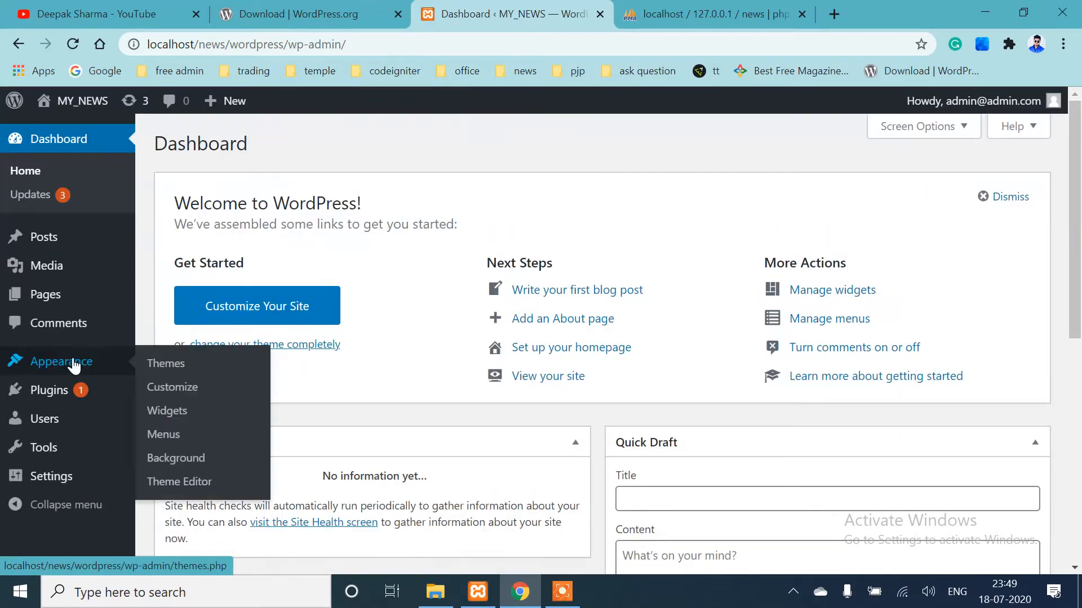
# Open the public MY_NEWS site in a separate browser tab and view its front page
pyautogui.moveTo(52, 111)
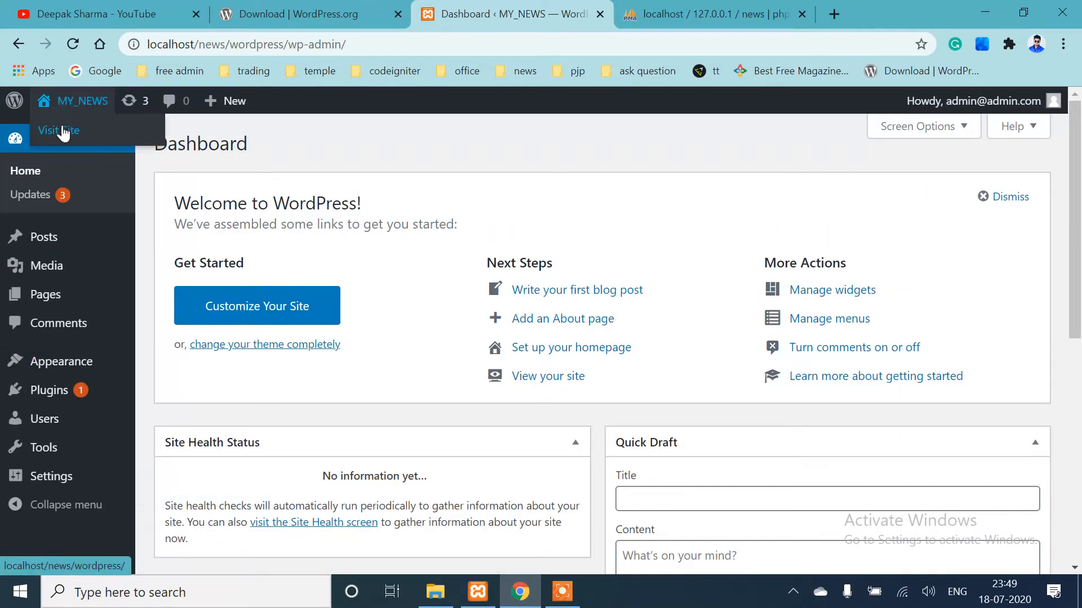
pyautogui.rightClick(60, 140)
pyautogui.click(126, 146)
pyautogui.click(601, 25)
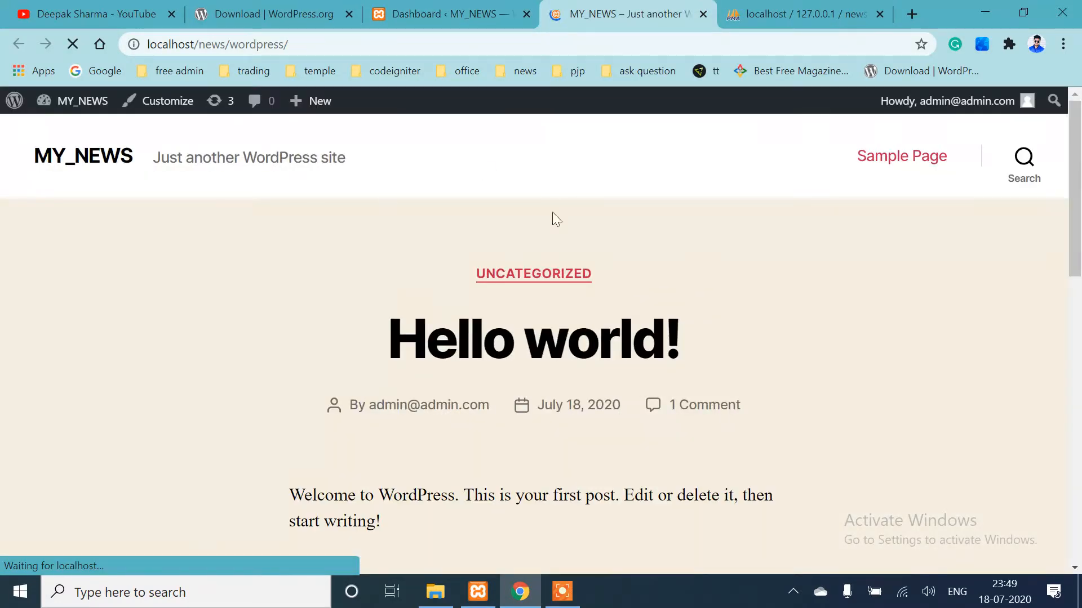
# Return to the WordPress dashboard and open the Themes page in a separate browser tab
pyautogui.click(440, 13)
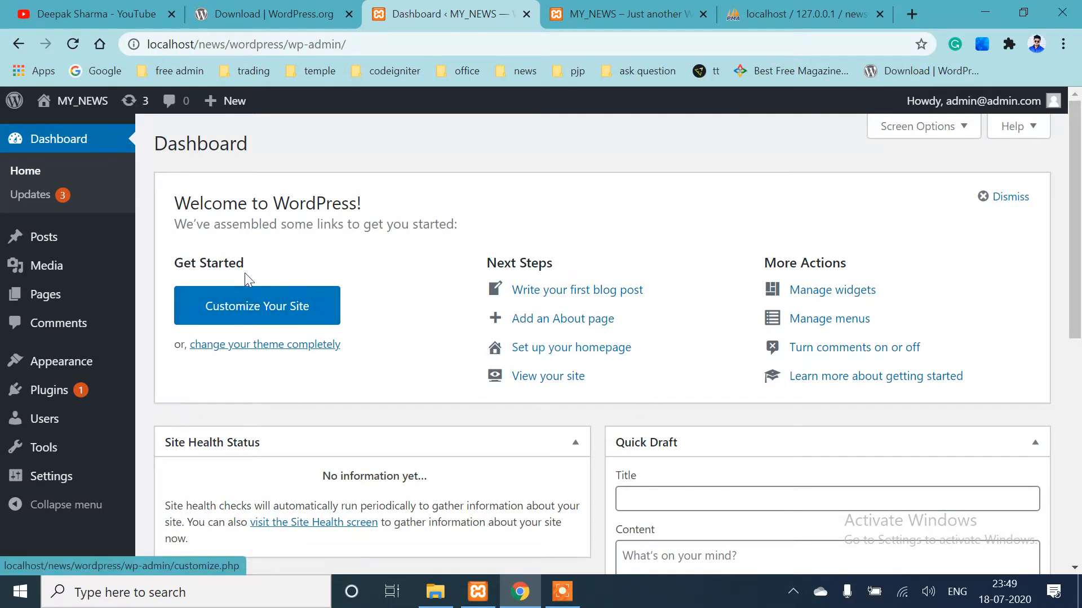
pyautogui.moveTo(99, 365)
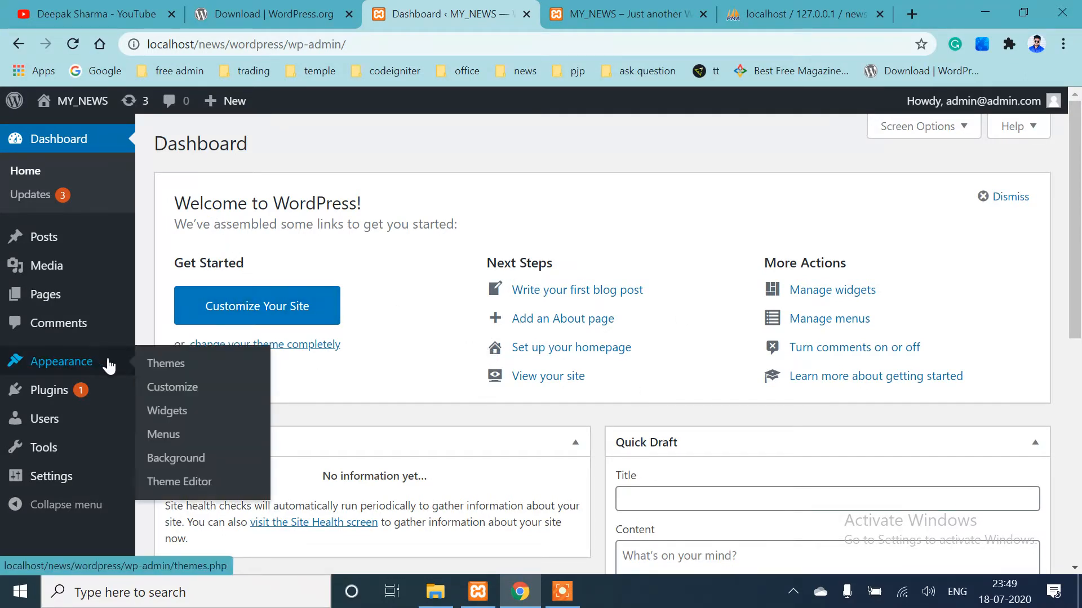
pyautogui.rightClick(151, 364)
pyautogui.click(186, 374)
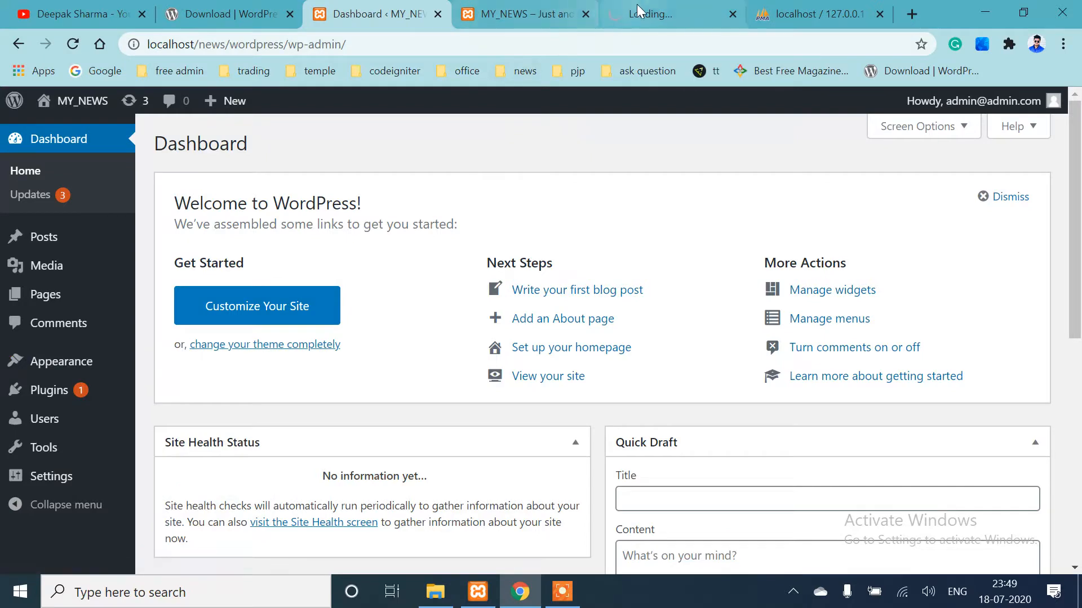
pyautogui.click(639, 11)
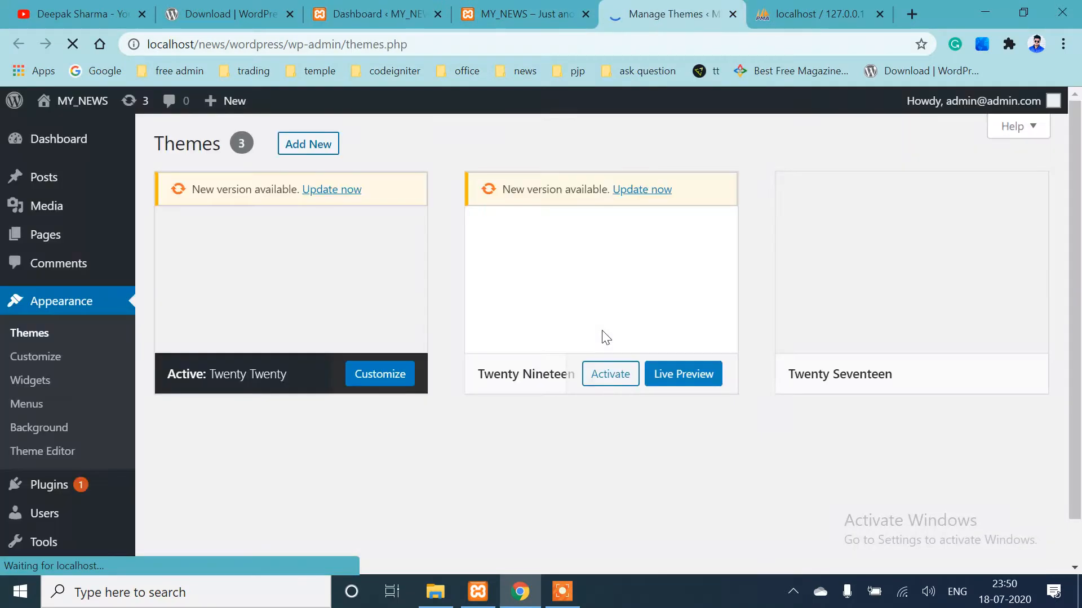
# Go to adding a new theme, look over the featured themes, and open the zip upload form
pyautogui.scroll(-2, 516, 424)
pyautogui.scroll(2, 516, 424)
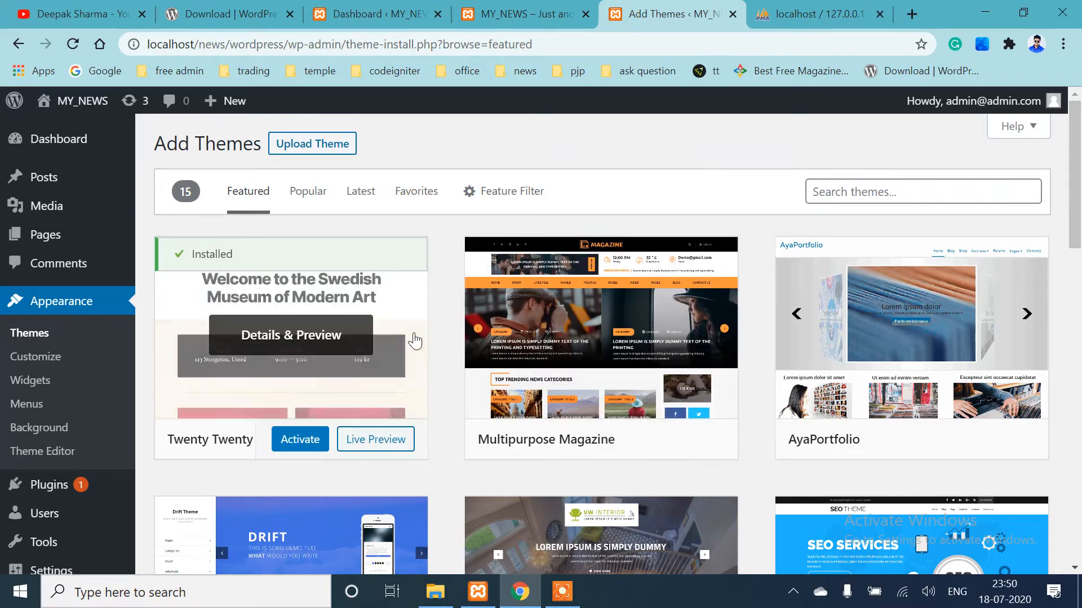
pyautogui.scroll(-3, 375, 319)
pyautogui.scroll(3, 374, 314)
pyautogui.click(315, 145)
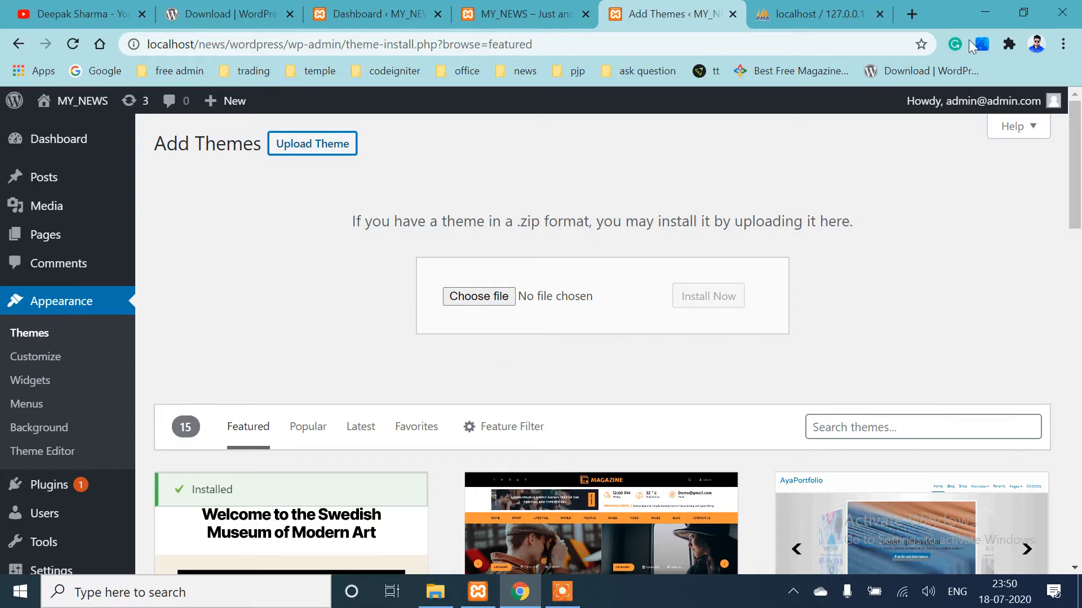
# Load the bookmarked Theme Freesia page on the best free magazine WordPress themes in a new browser tab
pyautogui.click(911, 13)
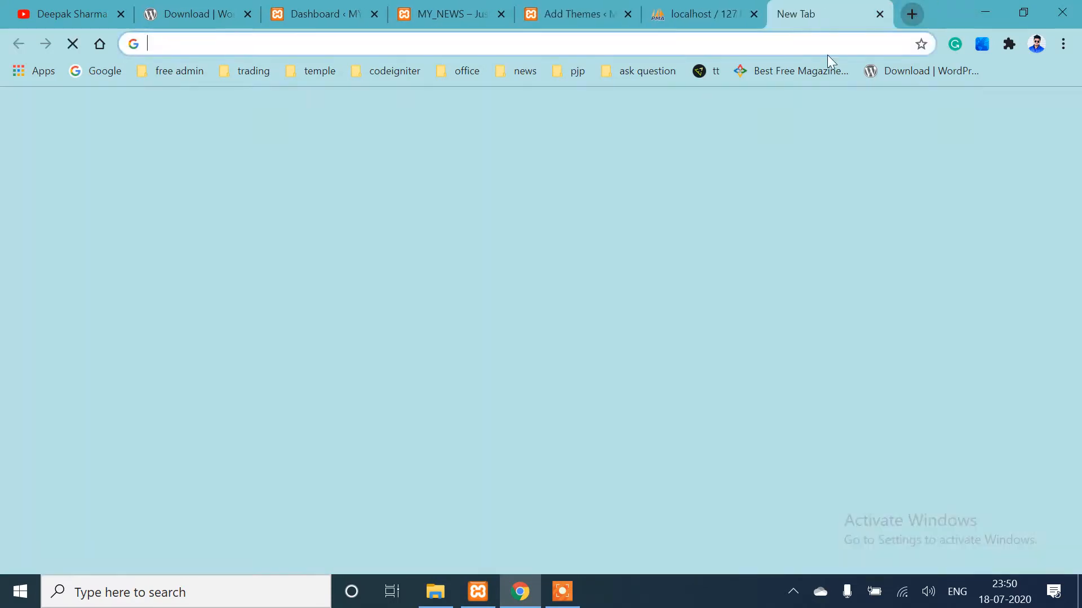
pyautogui.click(794, 70)
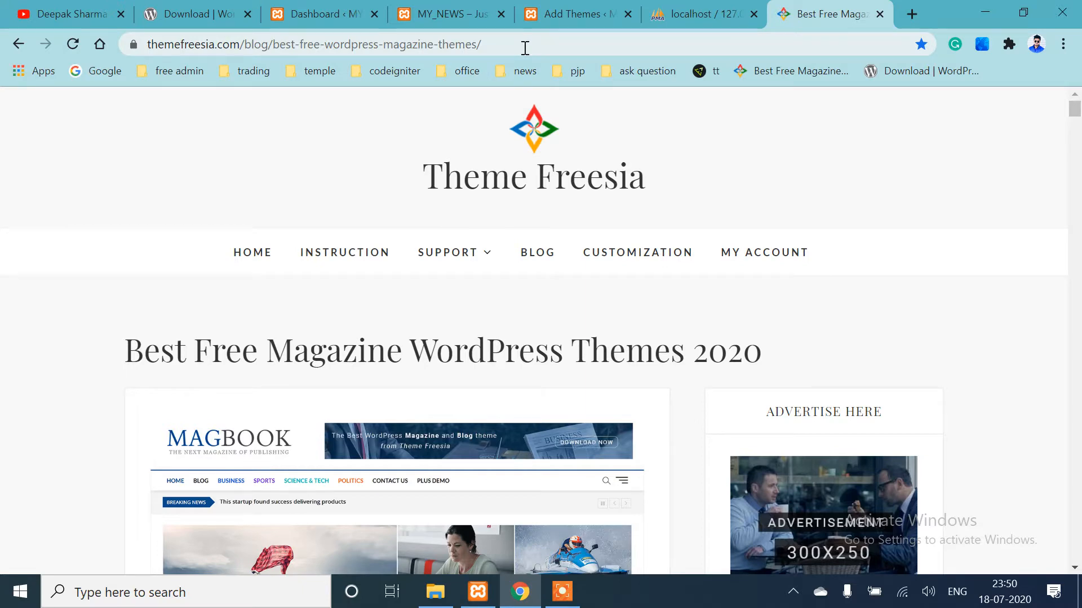
# Browse the previews and descriptions of the free magazine themes in the Theme Freesia article
pyautogui.scroll(-4, 945, 302)
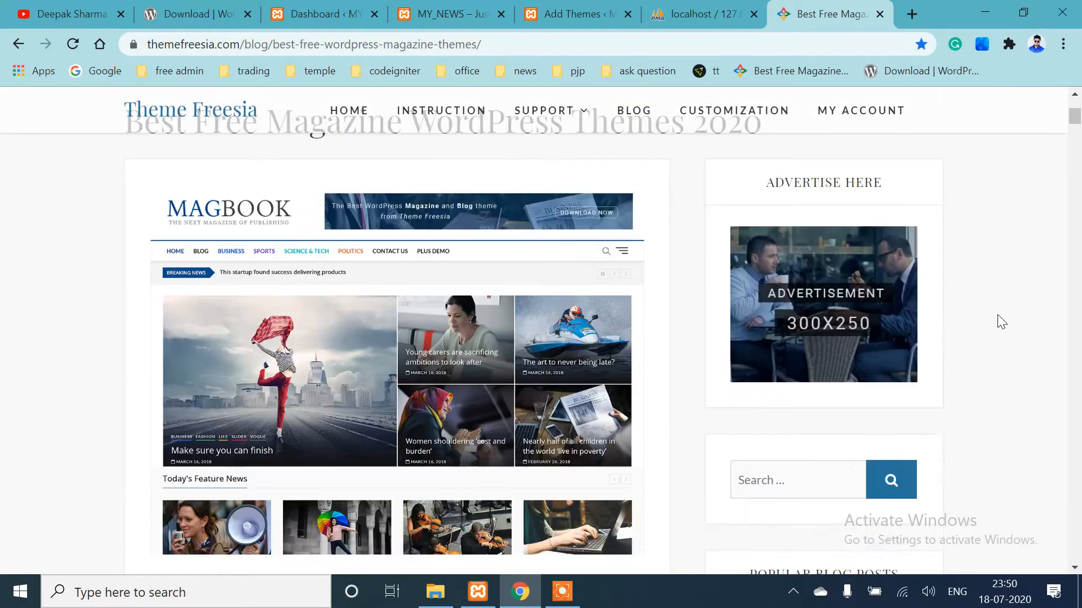
pyautogui.scroll(-3, 640, 333)
pyautogui.scroll(3, 523, 332)
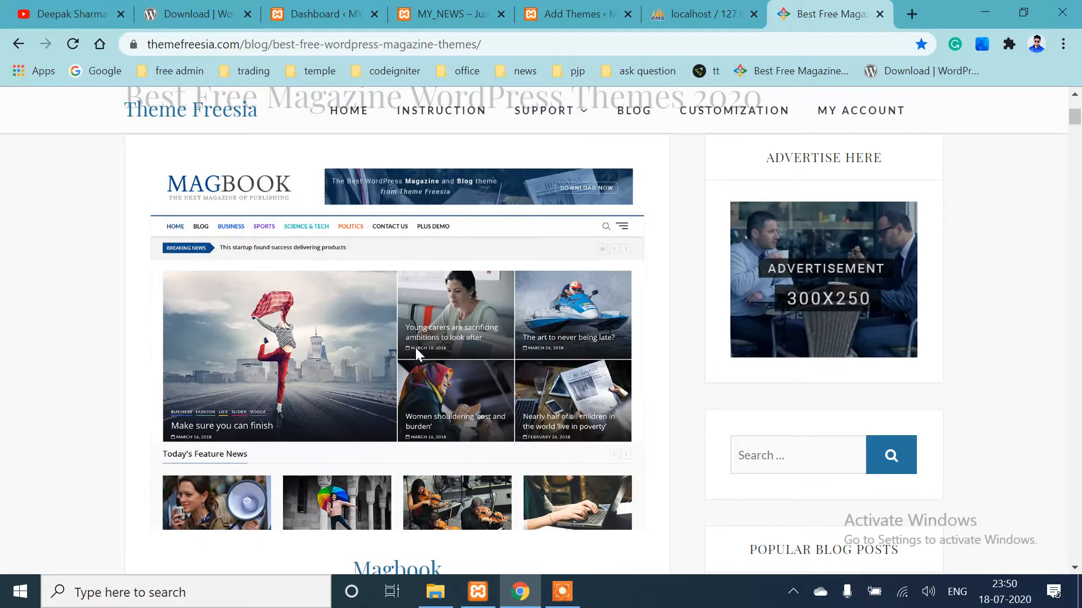
pyautogui.scroll(-3, 417, 349)
pyautogui.scroll(-1, 422, 355)
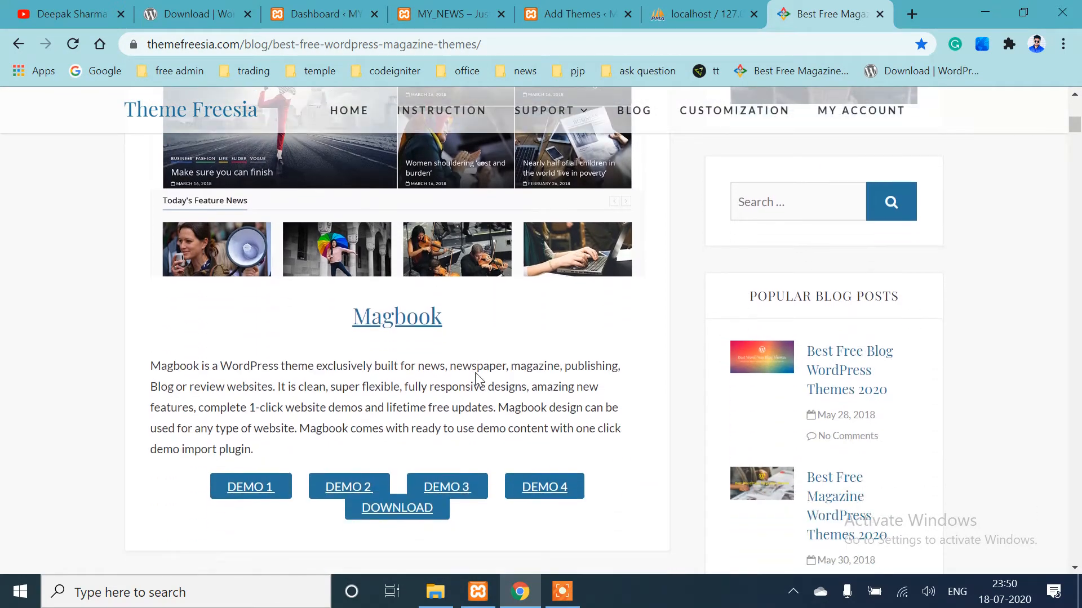
pyautogui.scroll(4, 479, 378)
pyautogui.scroll(-15, 480, 376)
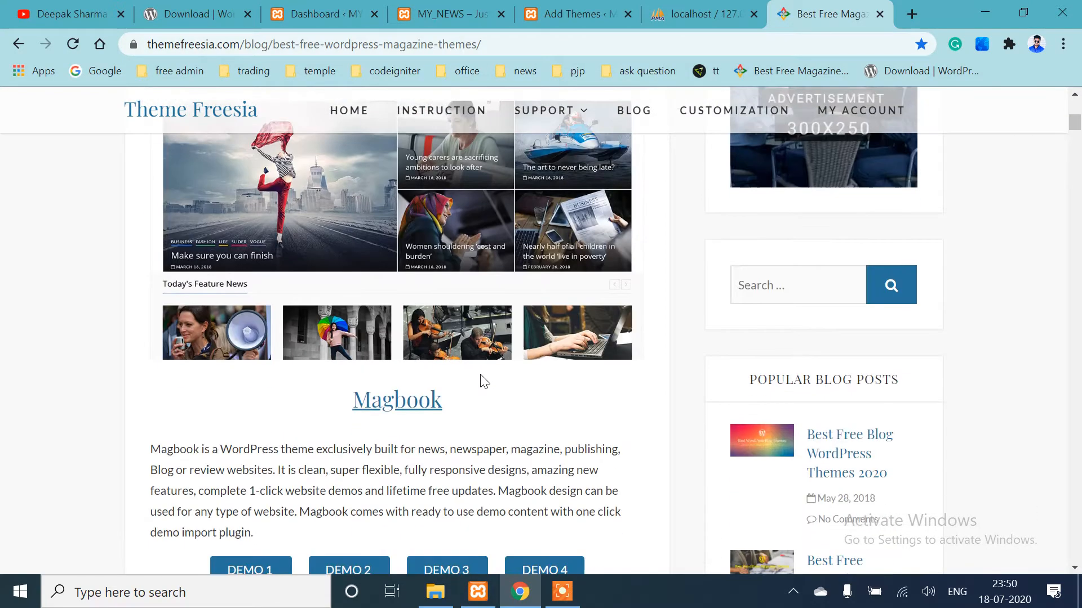
pyautogui.scroll(-20, 481, 376)
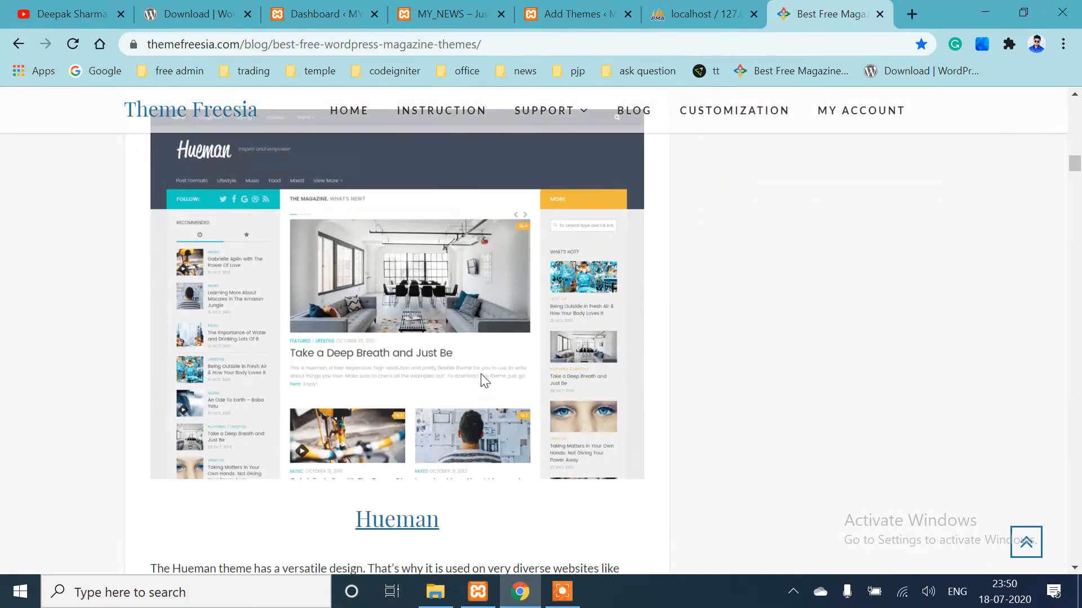
pyautogui.scroll(-20, 481, 373)
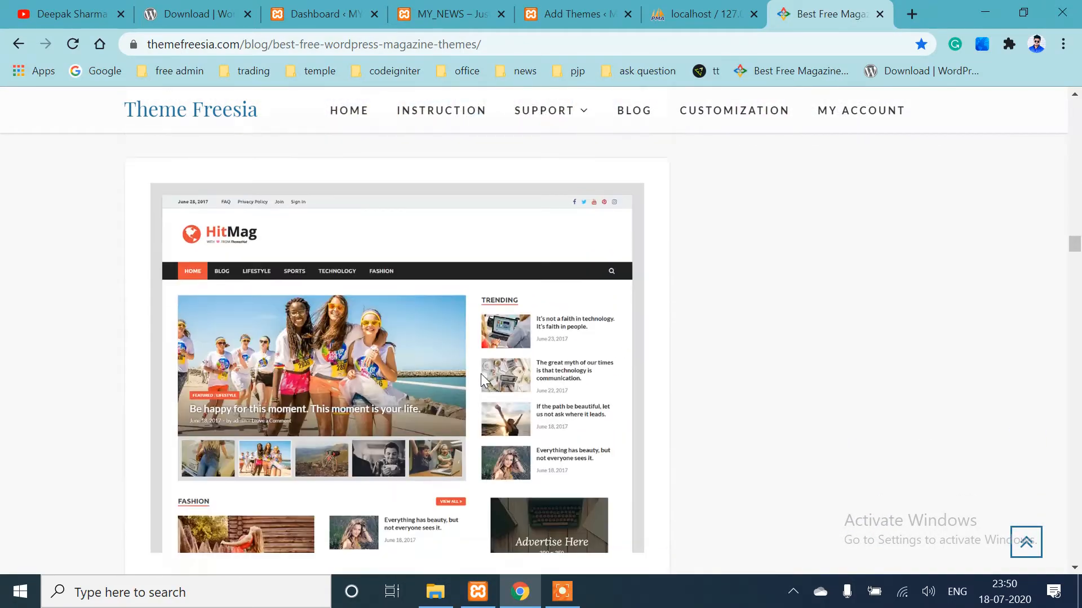
pyautogui.scroll(-10, 565, 373)
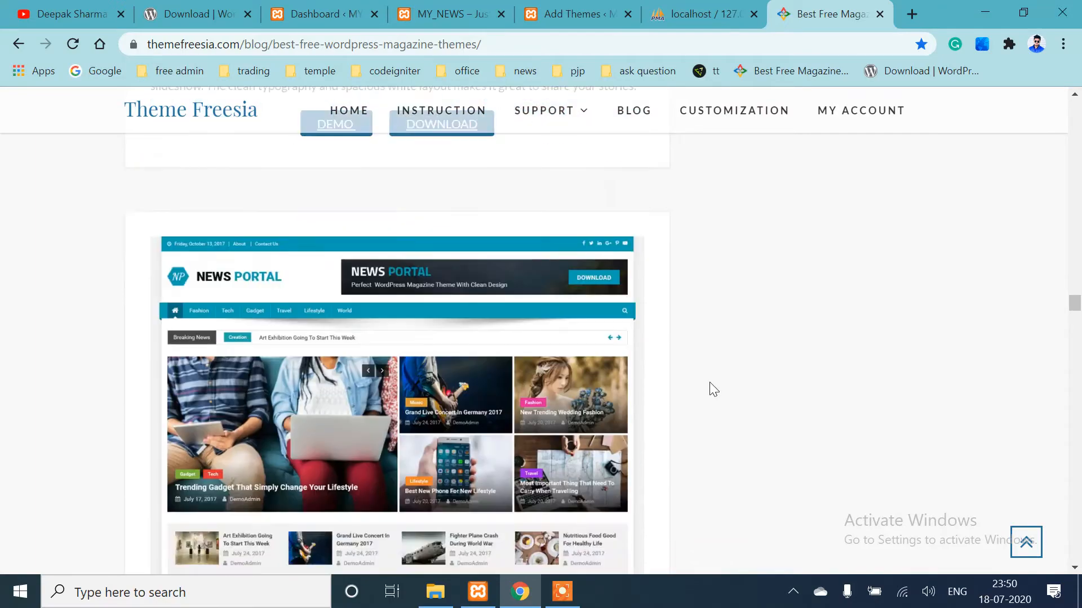
# Find the ColorMag theme in the Theme Freesia article and open its demo in a new browser tab
pyautogui.scroll(3, 642, 392)
pyautogui.scroll(-5, 643, 395)
pyautogui.scroll(3, 645, 394)
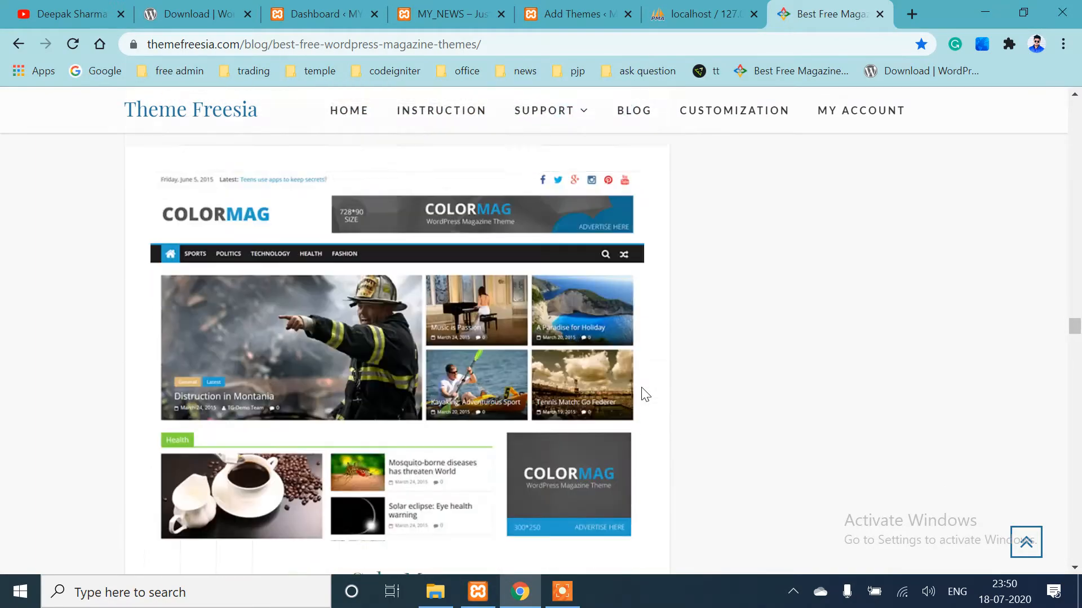
pyautogui.scroll(-1, 438, 353)
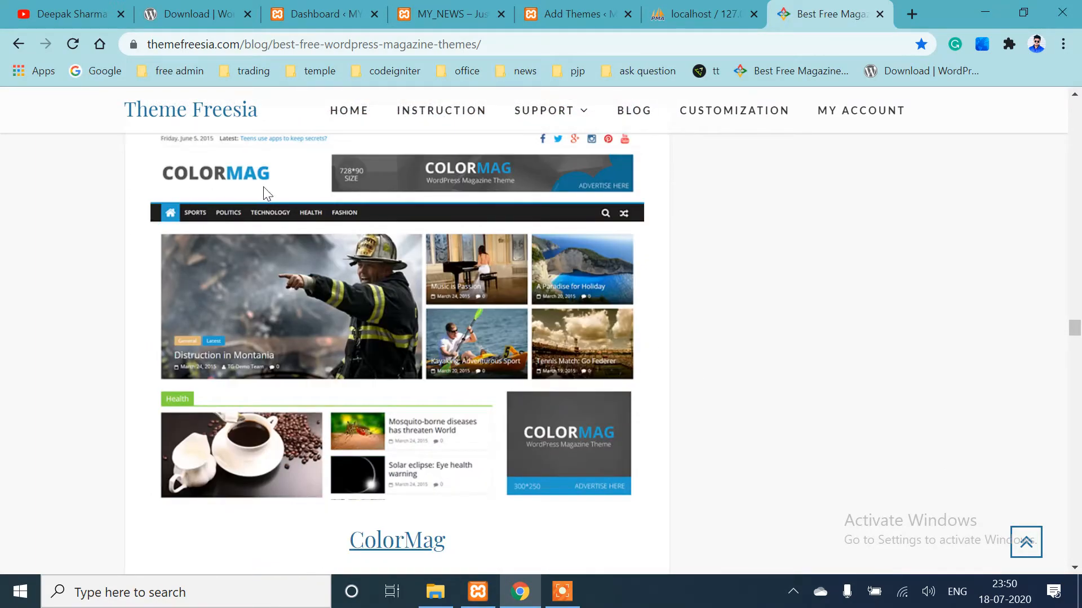
pyautogui.scroll(-3, 490, 299)
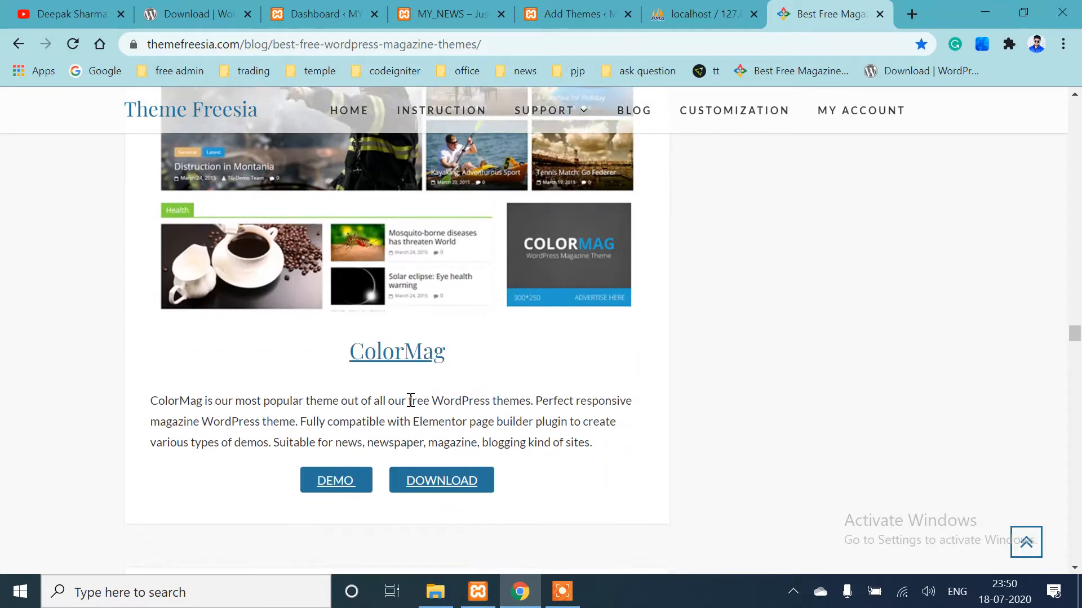
pyautogui.scroll(-1, 411, 401)
pyautogui.rightClick(340, 415)
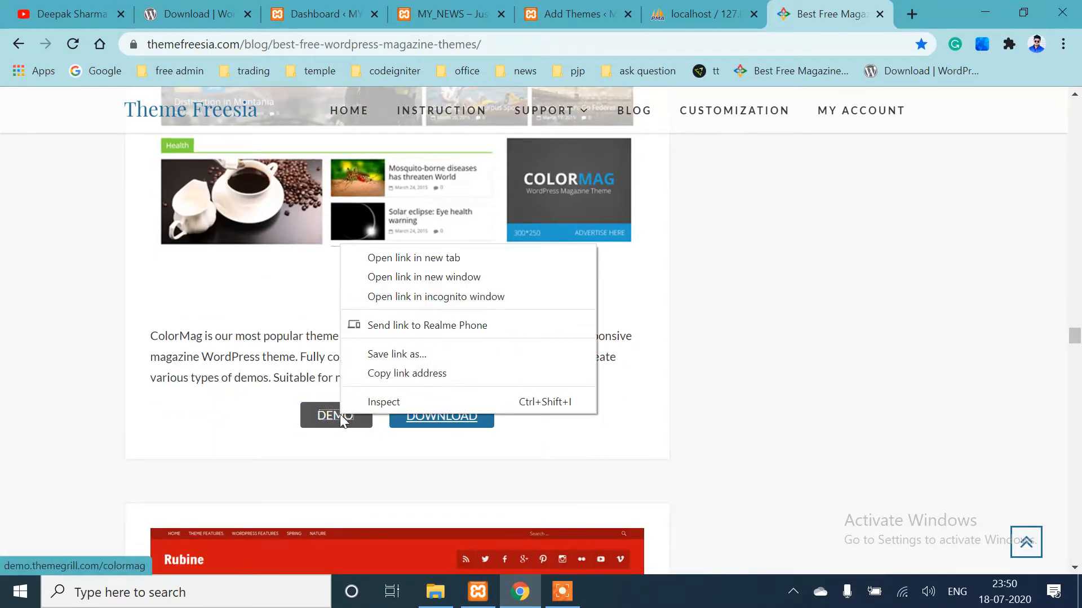
pyautogui.click(445, 257)
pyautogui.click(811, 11)
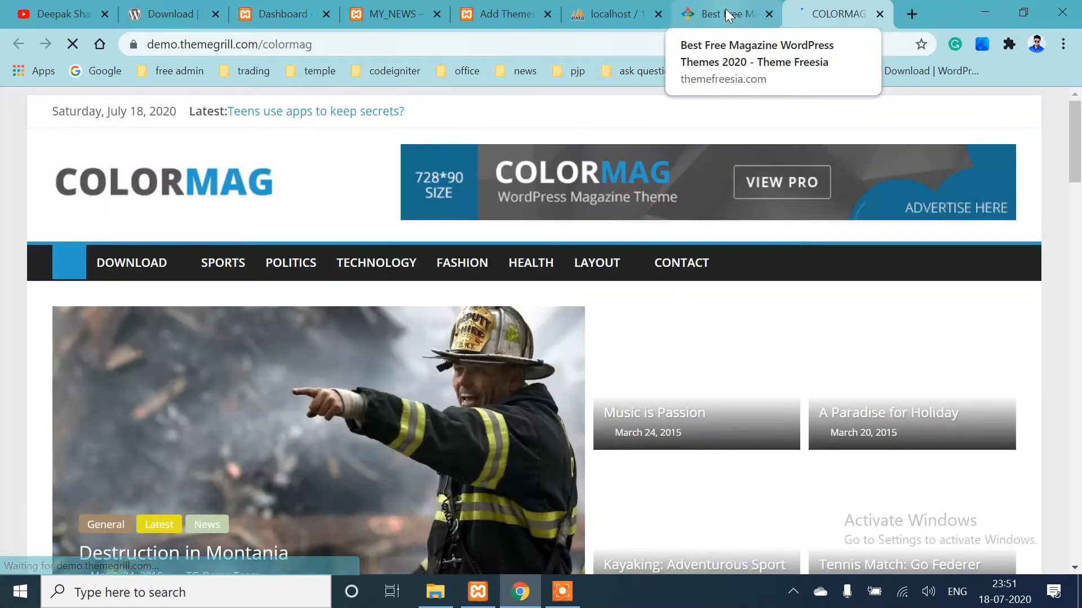
# Look through the ColorMag demo homepage and return to the theme's download entry in the article
pyautogui.scroll(-10, 446, 381)
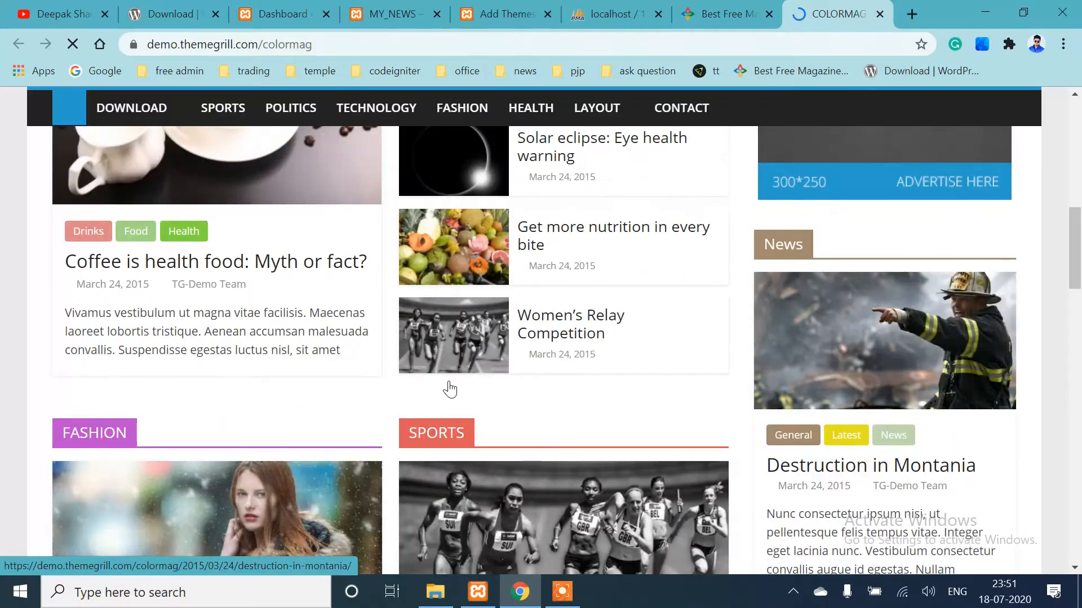
pyautogui.scroll(-10, 450, 388)
pyautogui.click(727, 14)
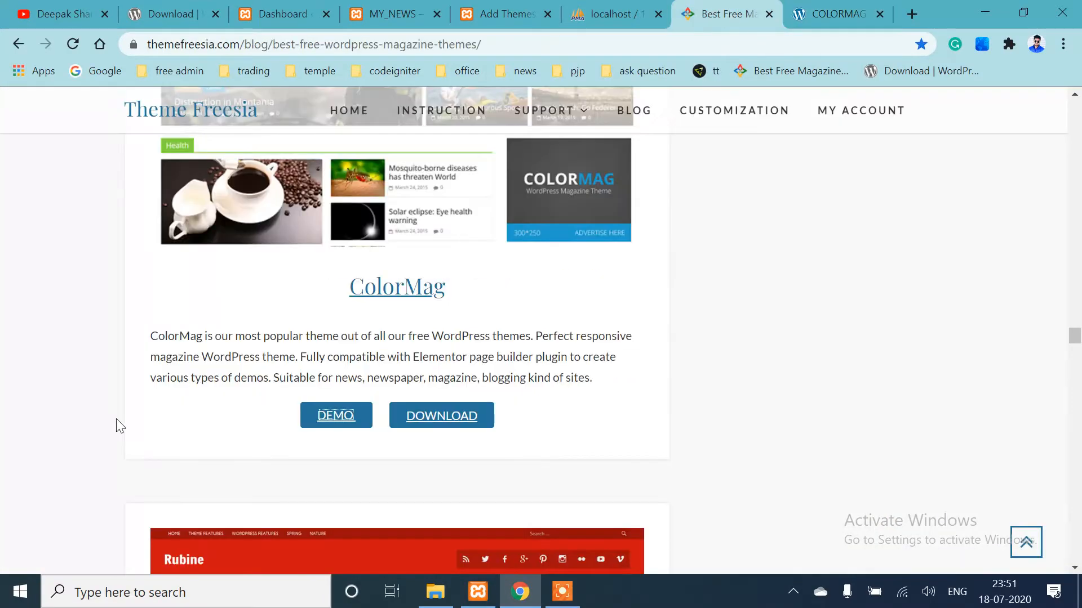
pyautogui.scroll(-1, 425, 363)
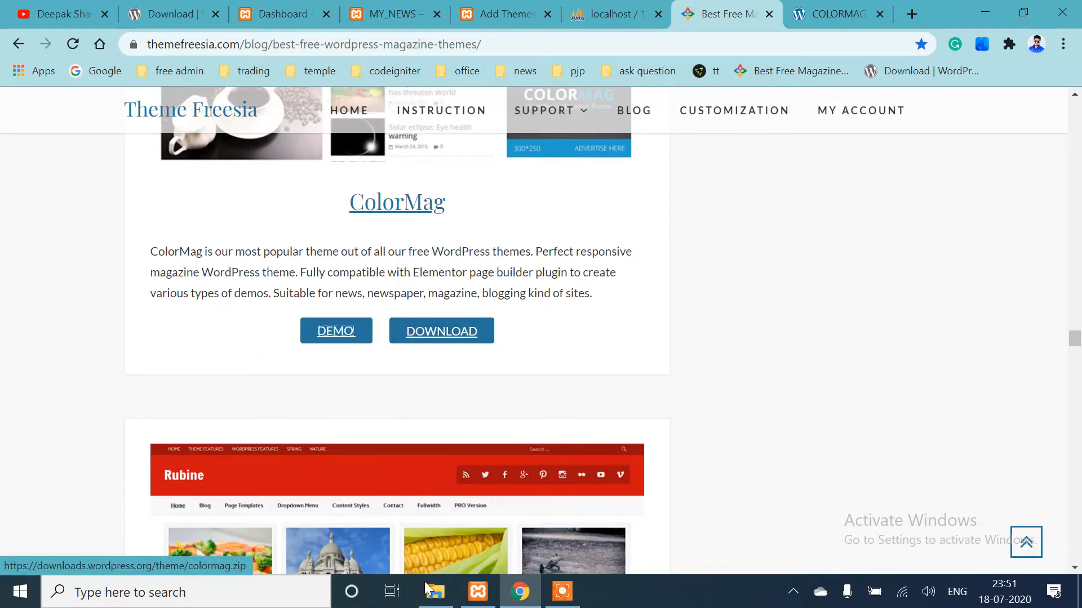
# Switch to File Explorer, locate the colormag.1.4.9 archive in the Downloads folder, and minimize the window
pyautogui.click(431, 590)
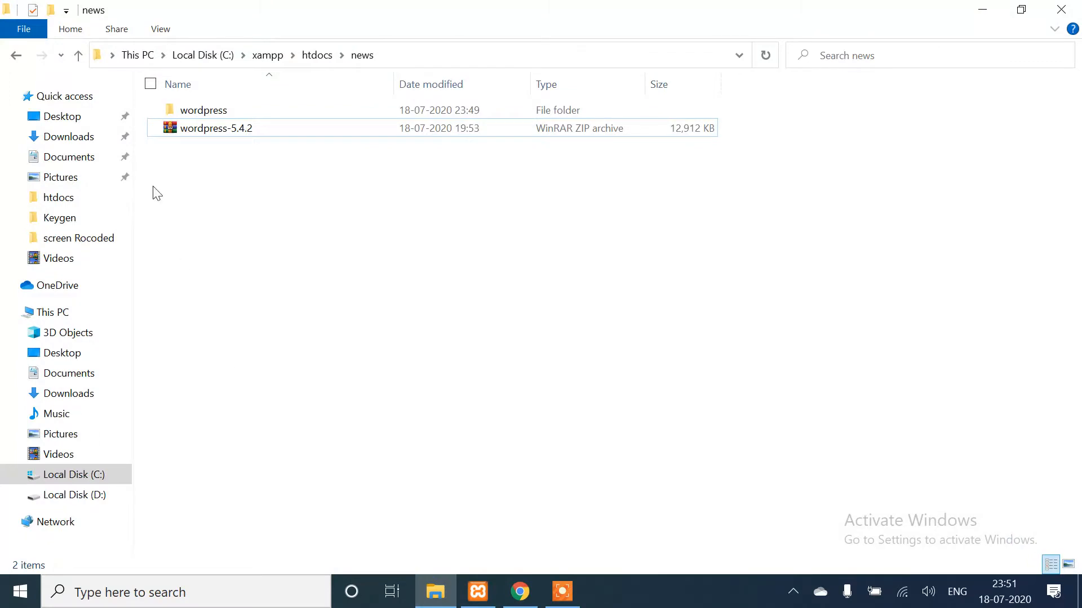
pyautogui.click(84, 138)
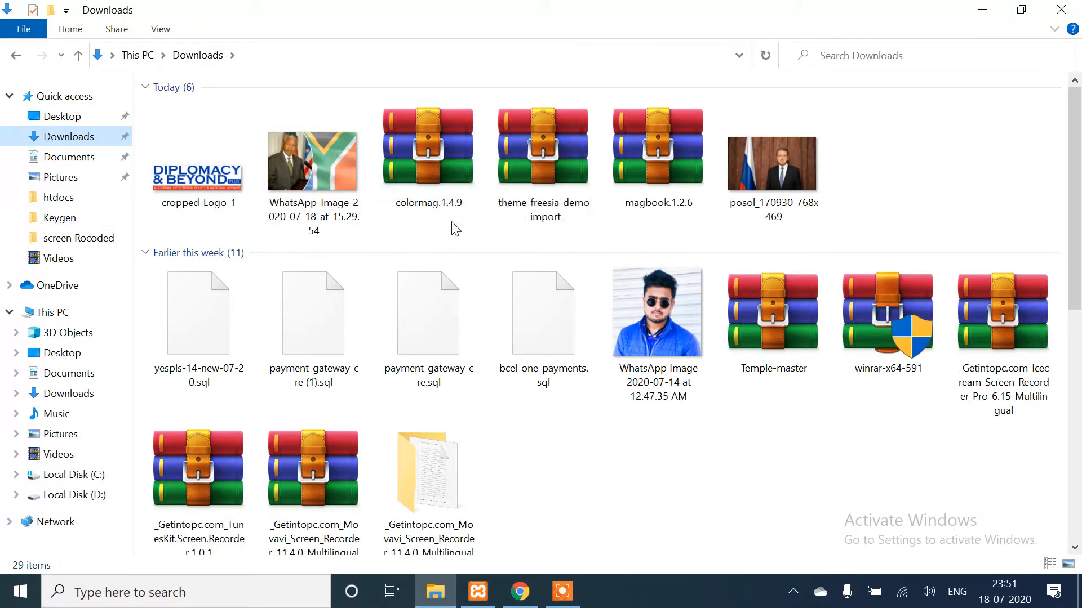
pyautogui.click(431, 166)
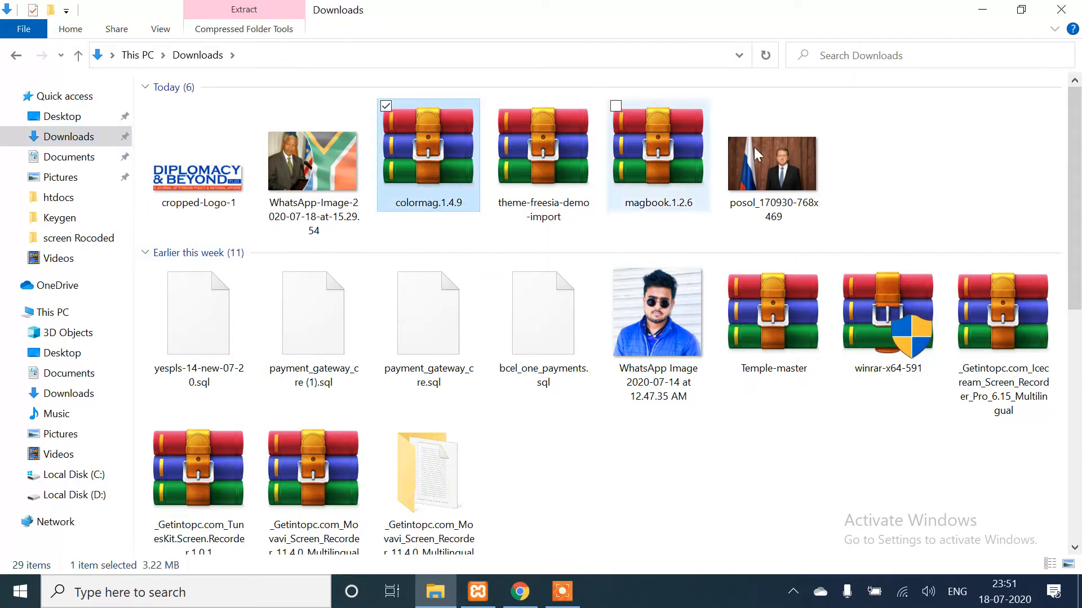
pyautogui.click(990, 17)
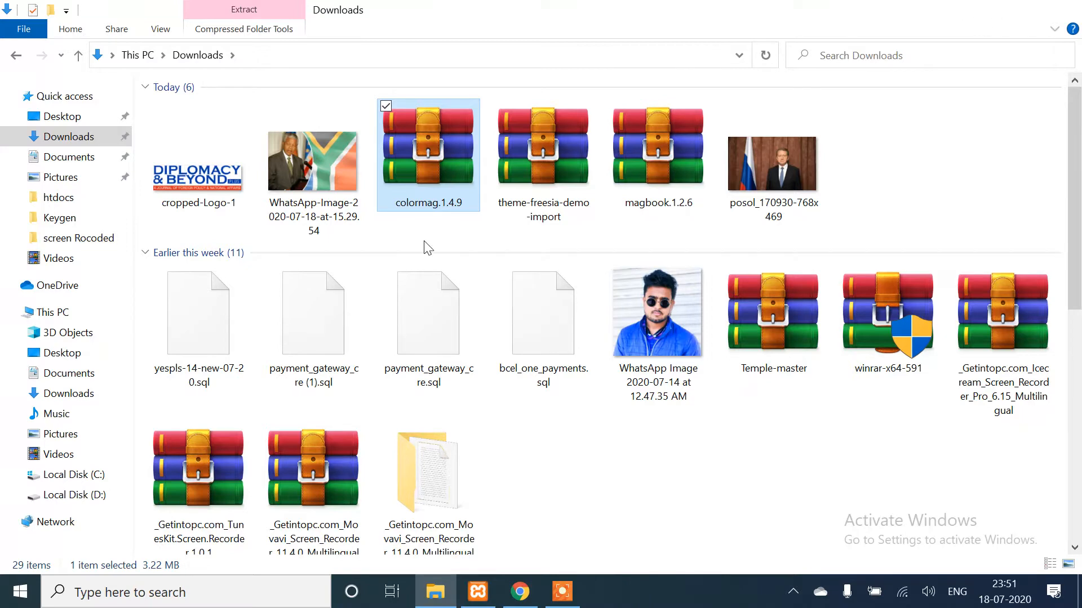
# Return to the WordPress Add Themes page and choose colormag.1.4.9.zip from Downloads as the theme to upload
pyautogui.click(615, 12)
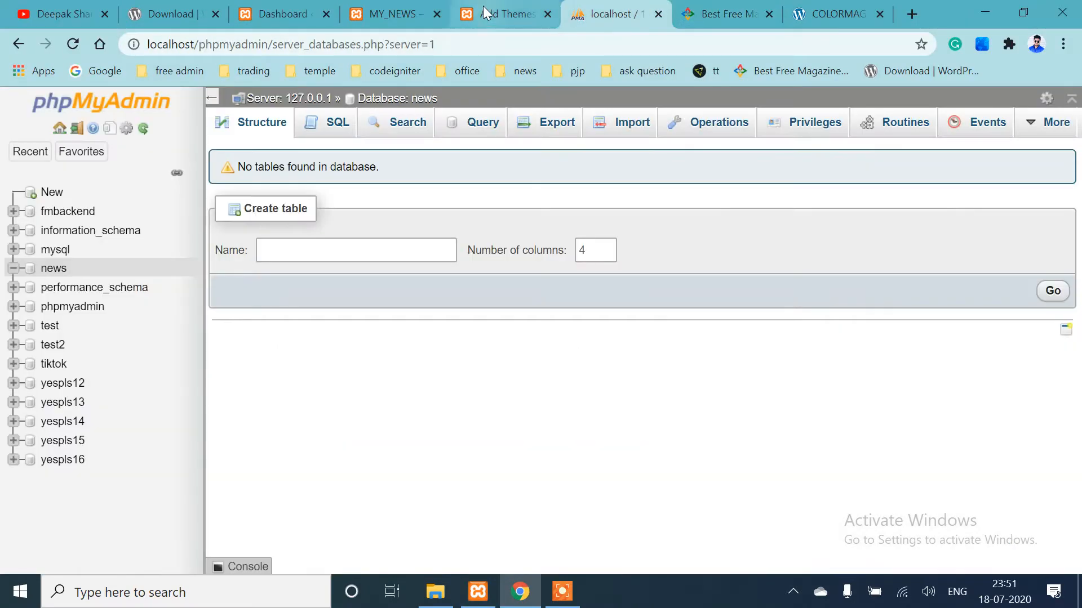
pyautogui.click(496, 16)
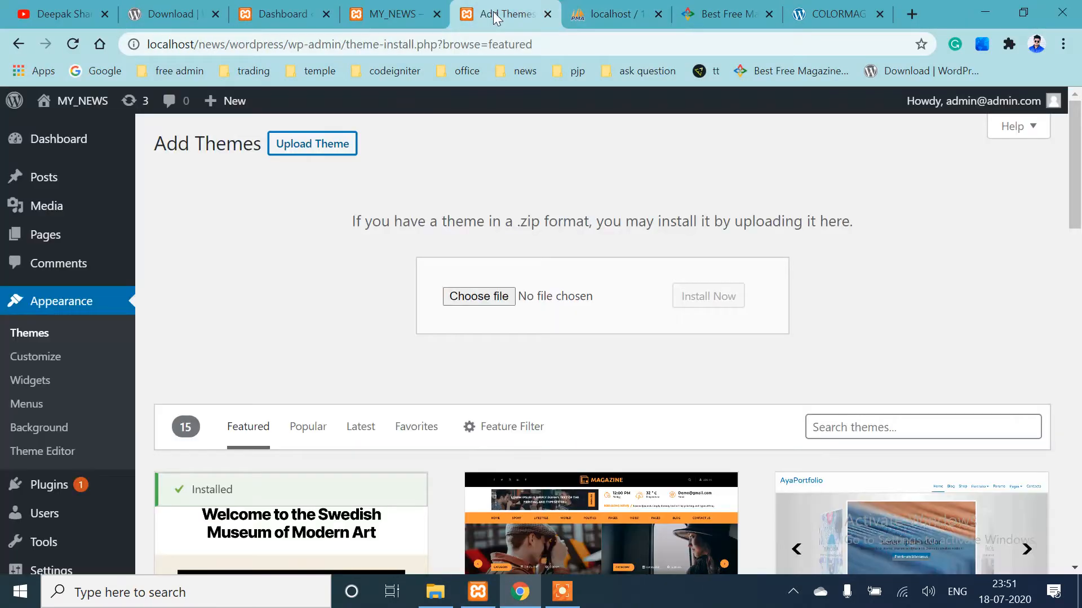
pyautogui.click(491, 297)
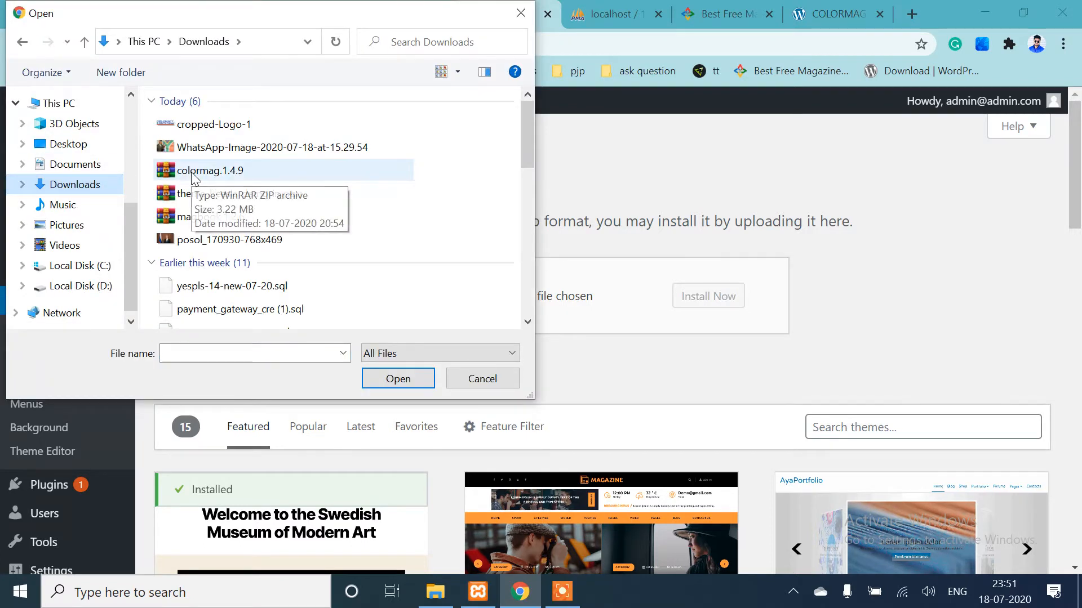
pyautogui.click(195, 175)
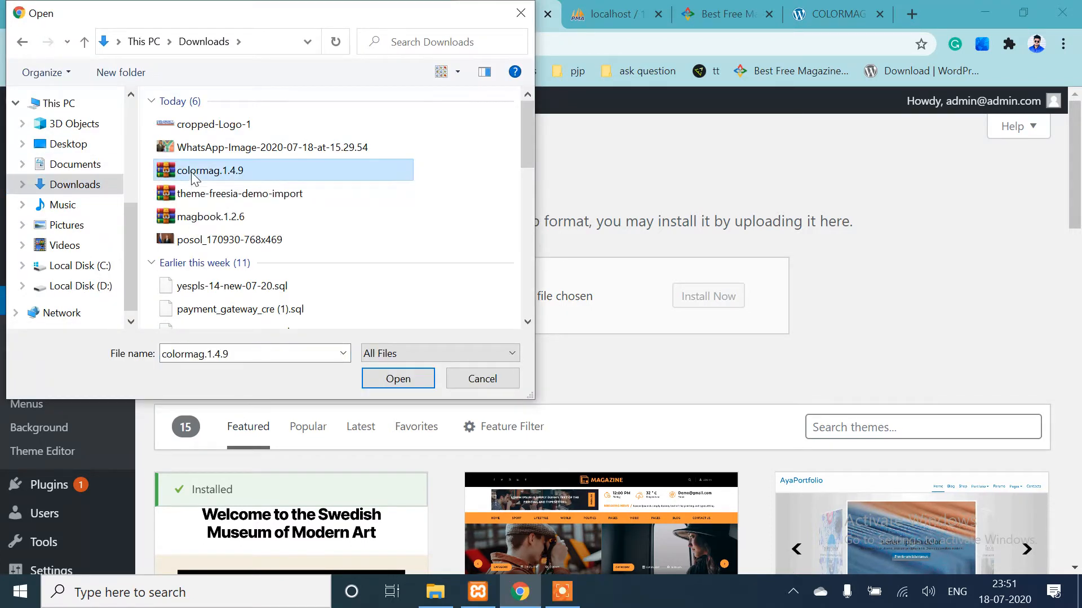
pyautogui.click(397, 378)
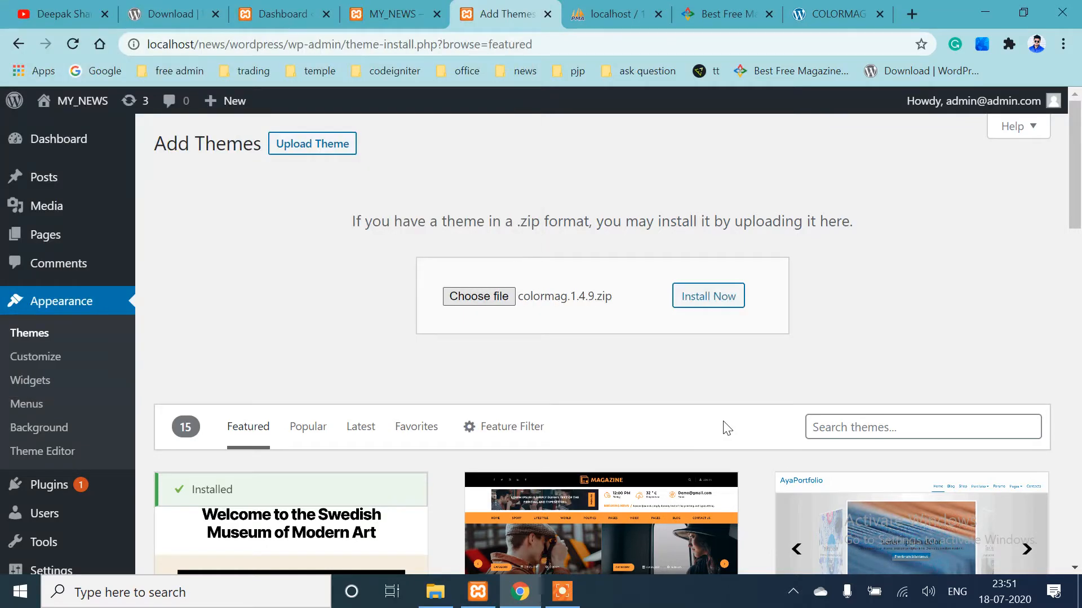
# Install the uploaded ColorMag theme and activate it on the MY_NEWS site
pyautogui.click(709, 297)
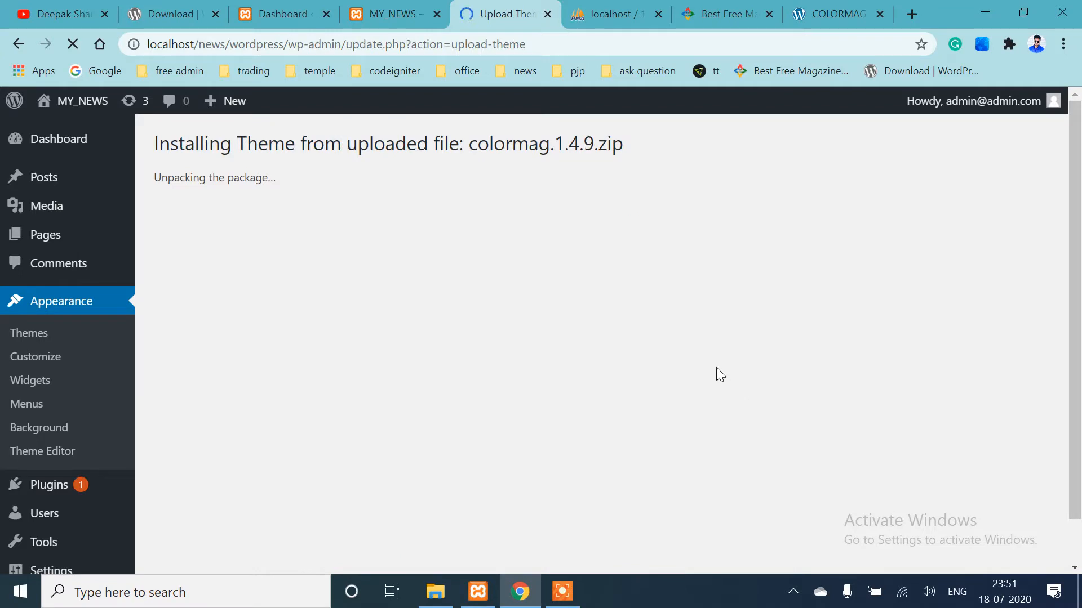
pyautogui.click(563, 594)
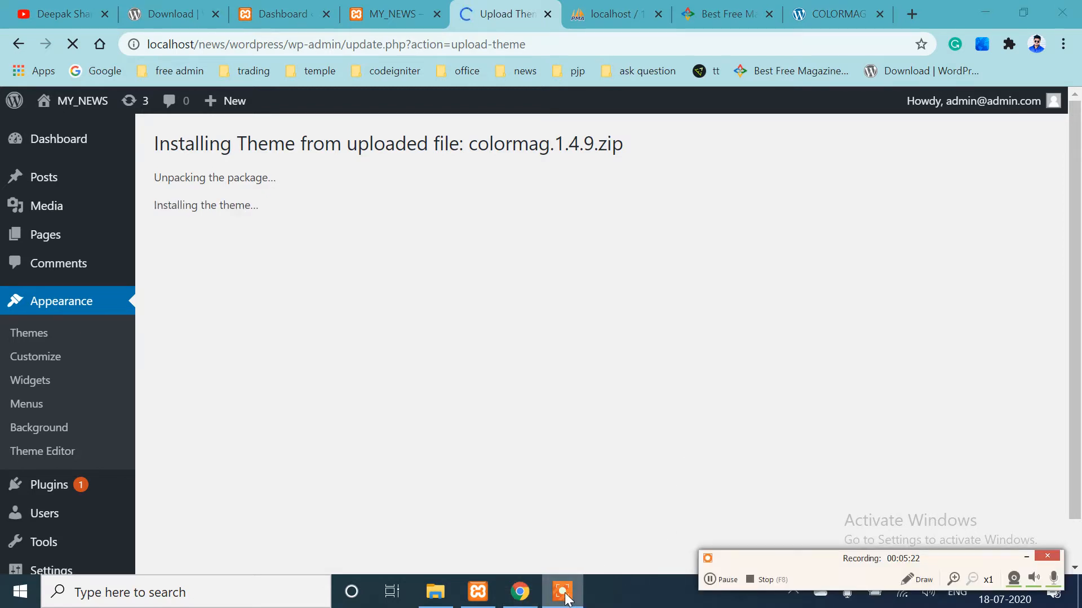
pyautogui.click(1027, 557)
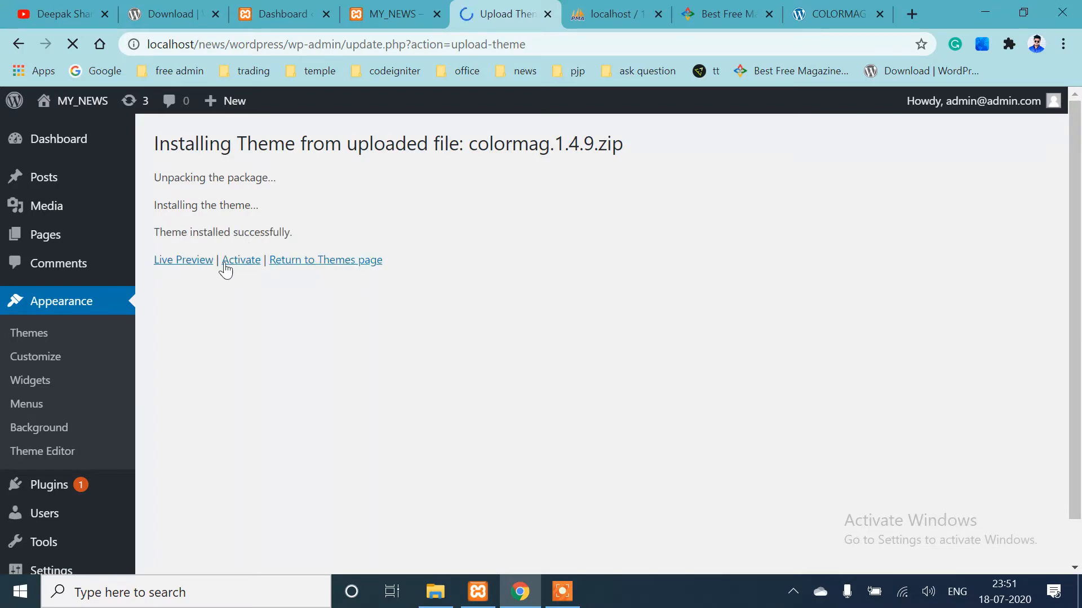
pyautogui.click(239, 260)
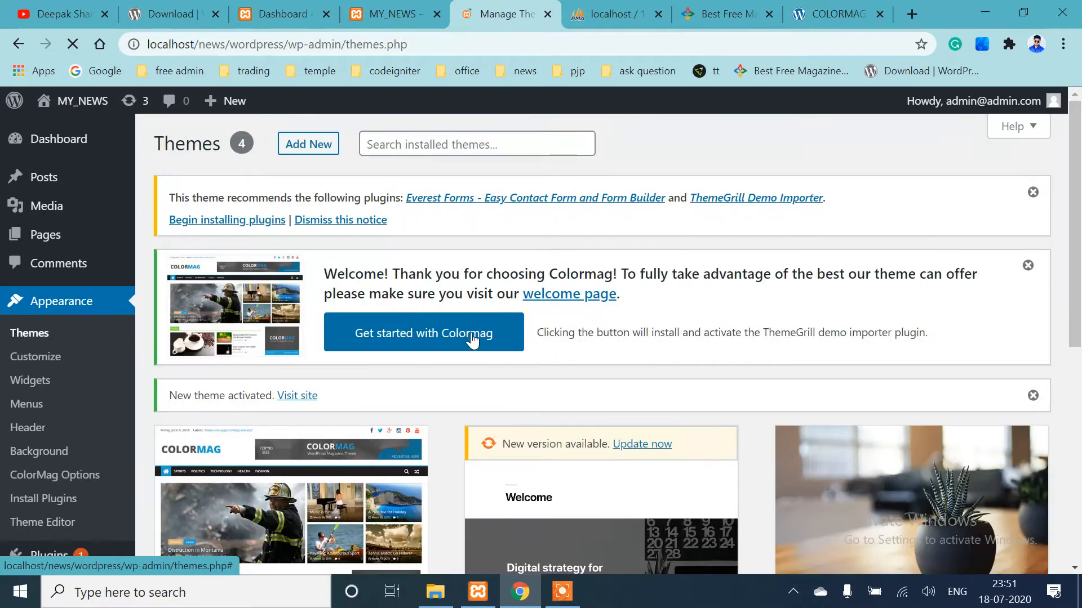
pyautogui.scroll(-4, 582, 314)
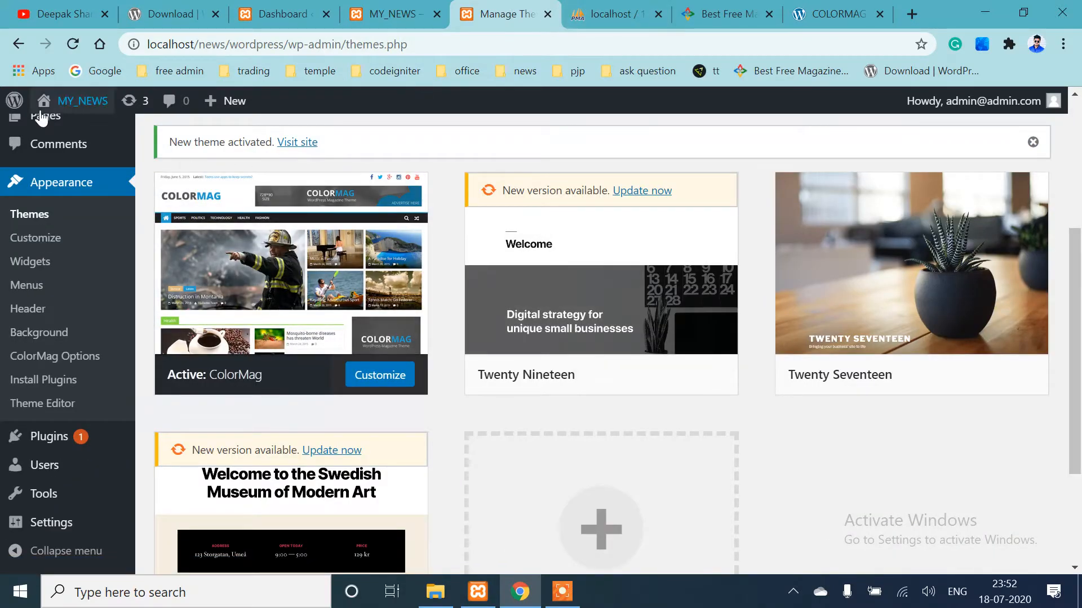
# View the MY_NEWS front page in its own browser tab to examine how it looks with ColorMag active
pyautogui.click(390, 14)
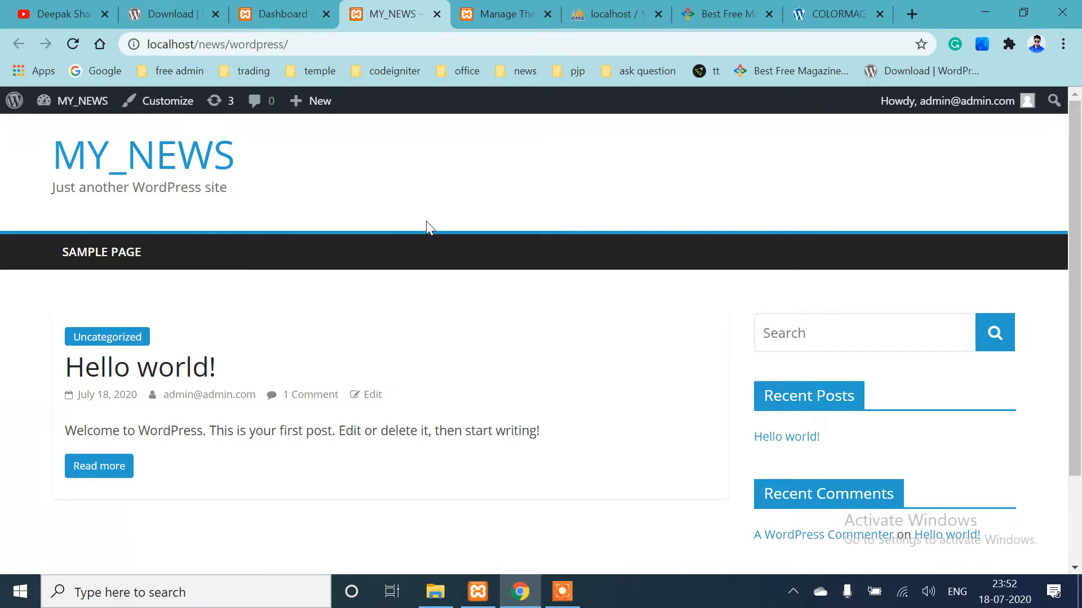
pyautogui.scroll(-3, 426, 221)
pyautogui.scroll(3, 425, 221)
pyautogui.scroll(-2, 424, 221)
pyautogui.scroll(2, 424, 221)
pyautogui.scroll(-2, 501, 296)
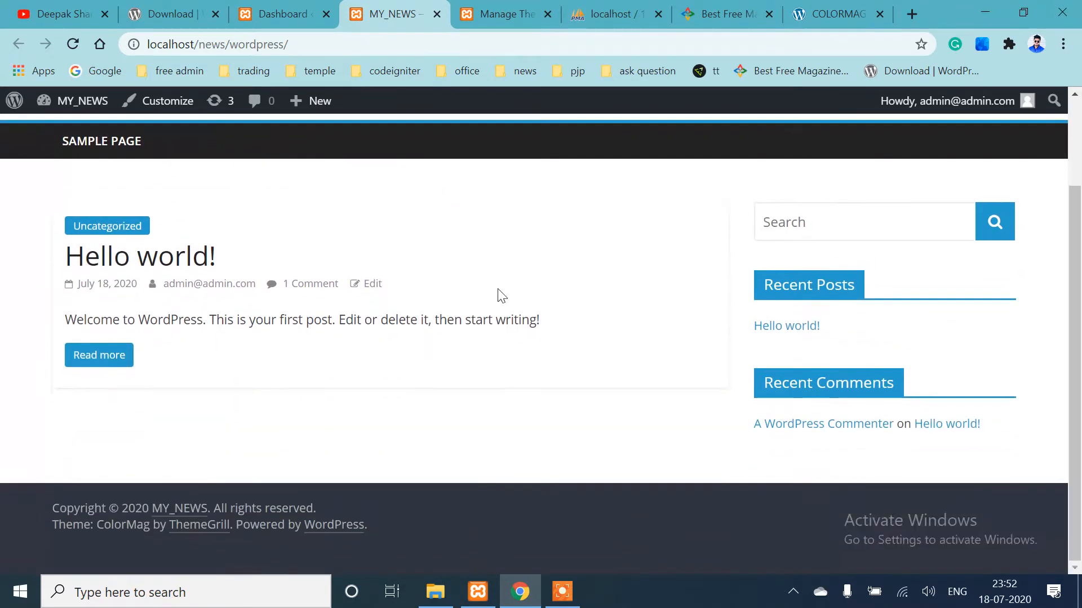
pyautogui.scroll(2, 501, 296)
# Return to the Themes page and start the ColorMag setup that installs and activates the ThemeGrill demo importer plugin
pyautogui.click(497, 15)
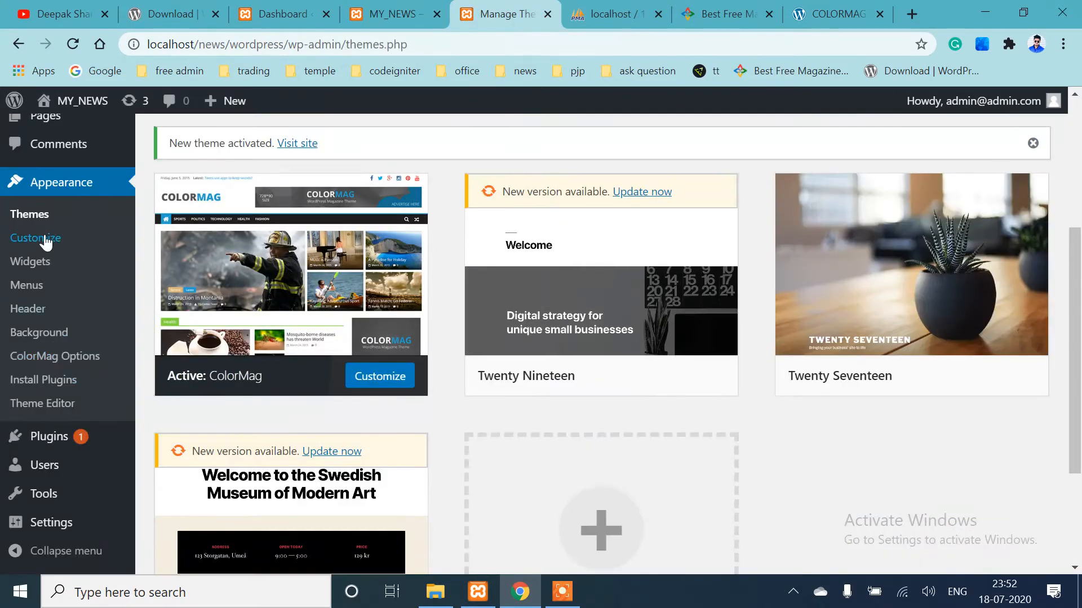
pyautogui.scroll(5, 56, 248)
pyautogui.scroll(-5, 113, 383)
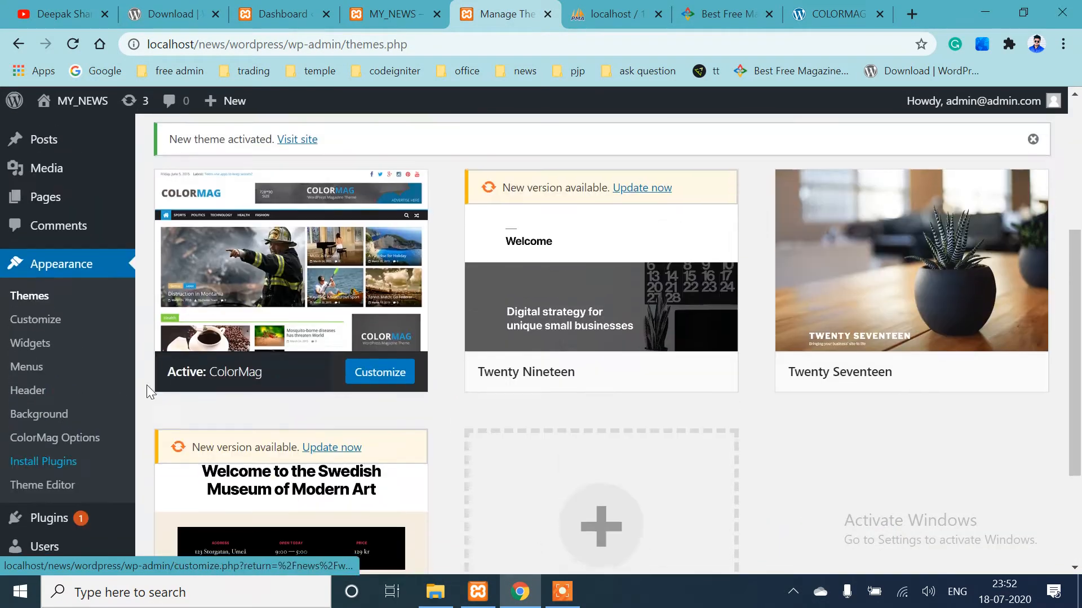
pyautogui.scroll(3, 148, 388)
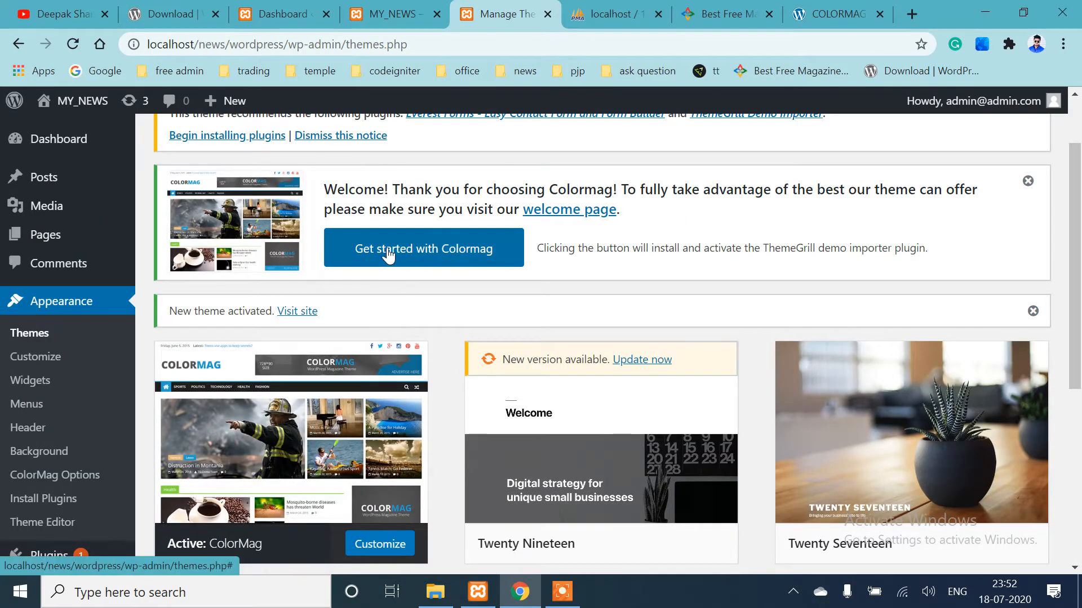
pyautogui.scroll(2, 388, 255)
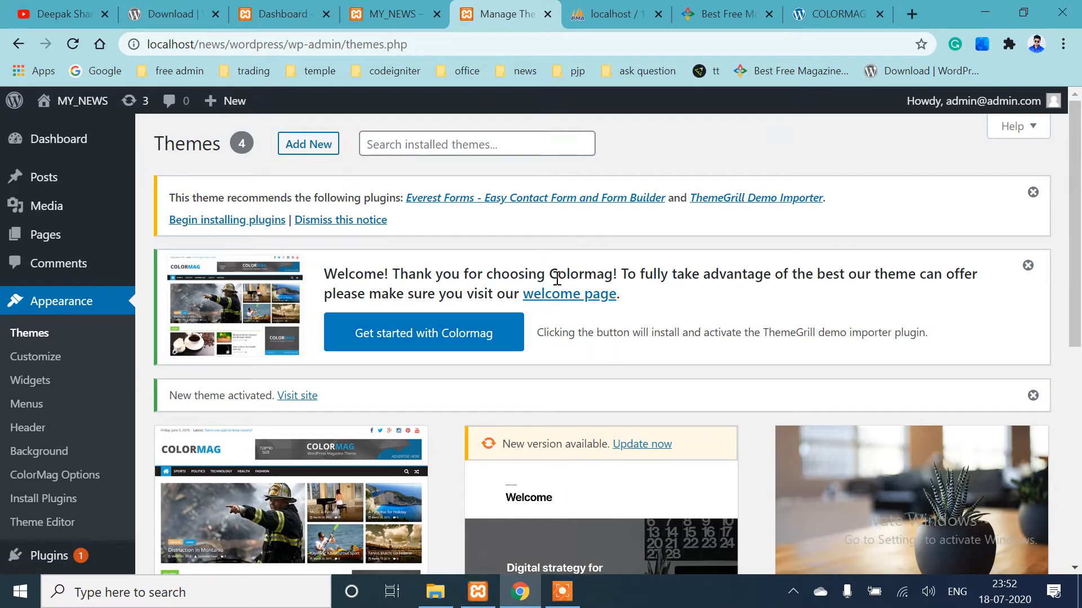
pyautogui.click(440, 338)
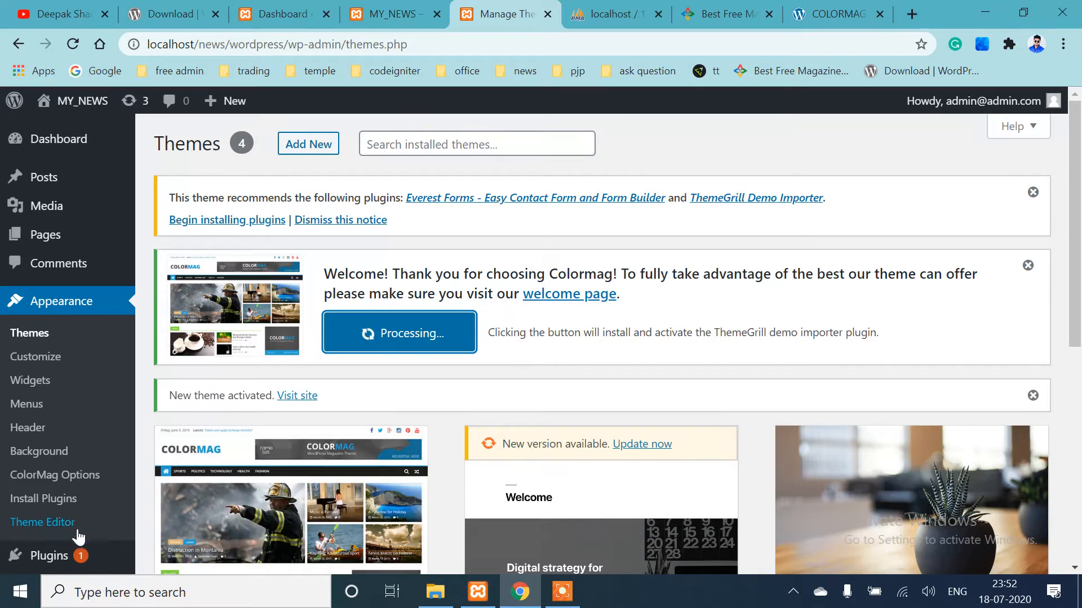
# Open the Installed Plugins page in a new browser tab and check the list for ThemeGrill Demo Importer
pyautogui.scroll(-3, 53, 507)
pyautogui.moveTo(34, 442)
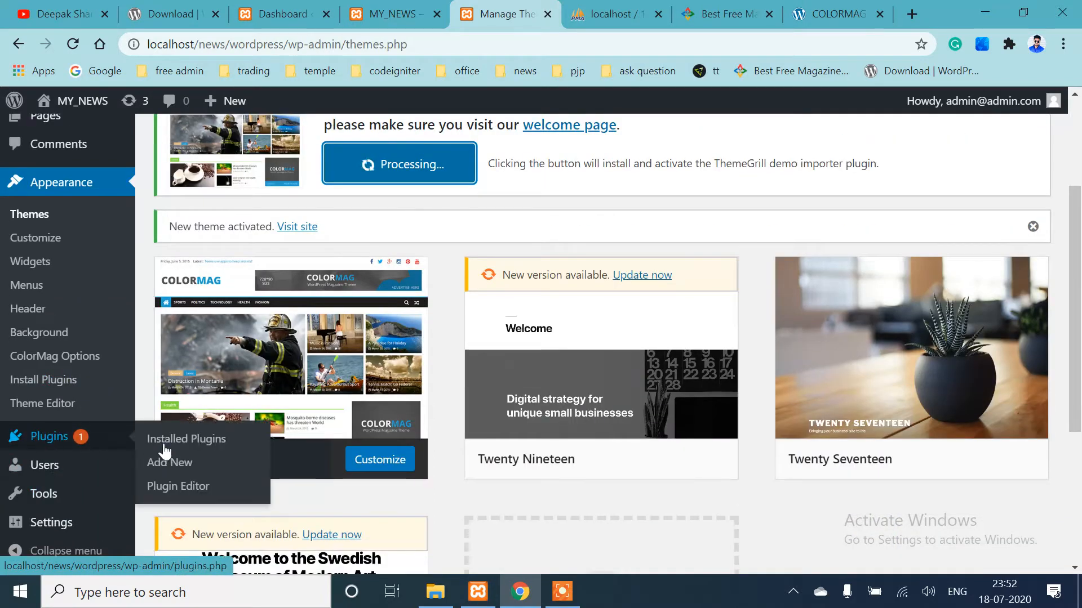
pyautogui.rightClick(185, 447)
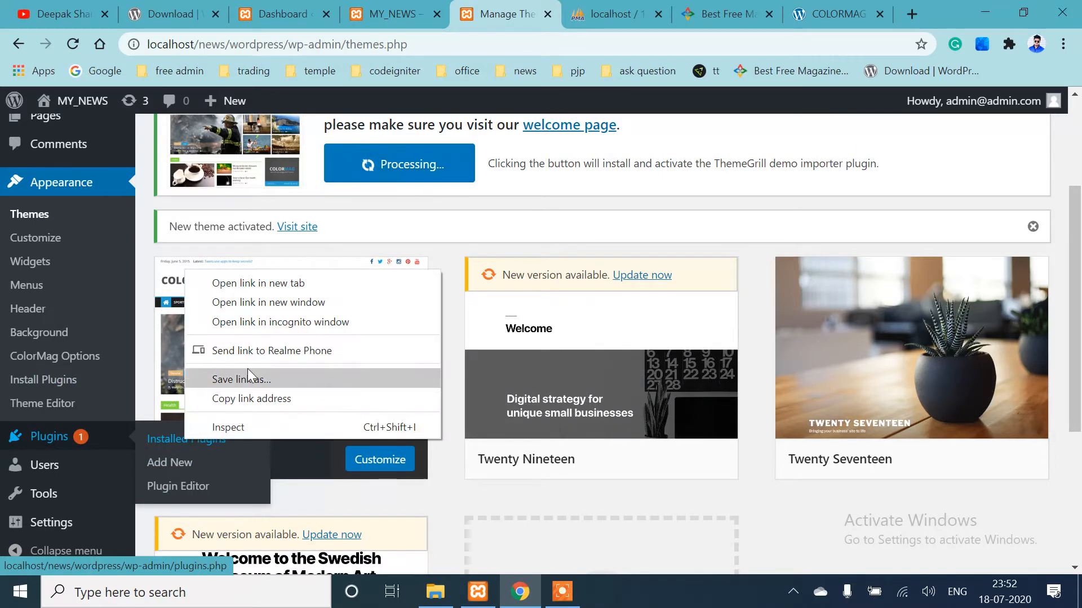
pyautogui.click(274, 288)
pyautogui.click(530, 8)
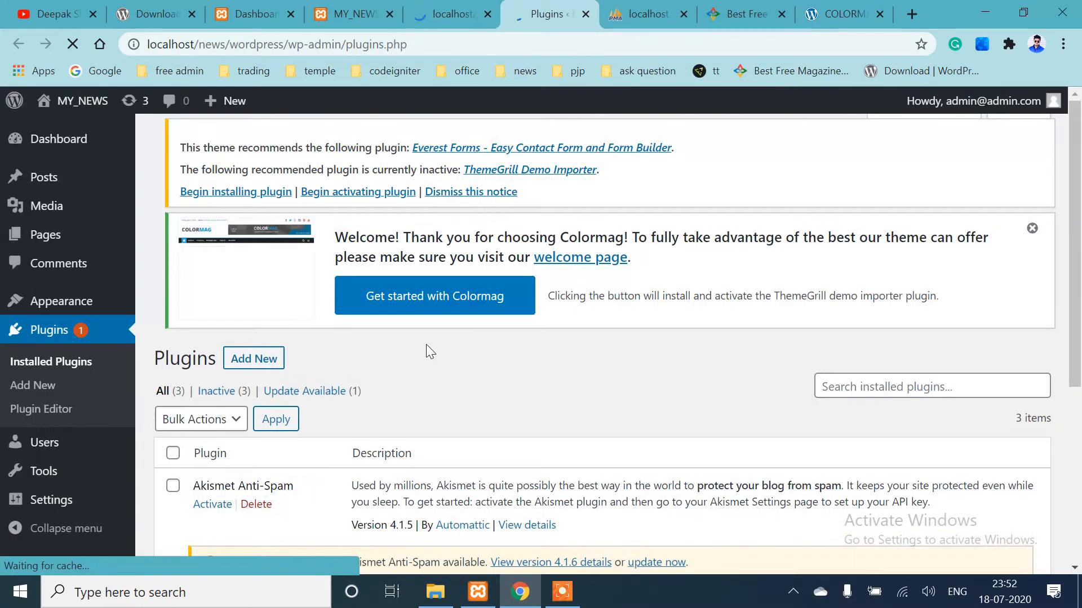
pyautogui.scroll(-5, 426, 345)
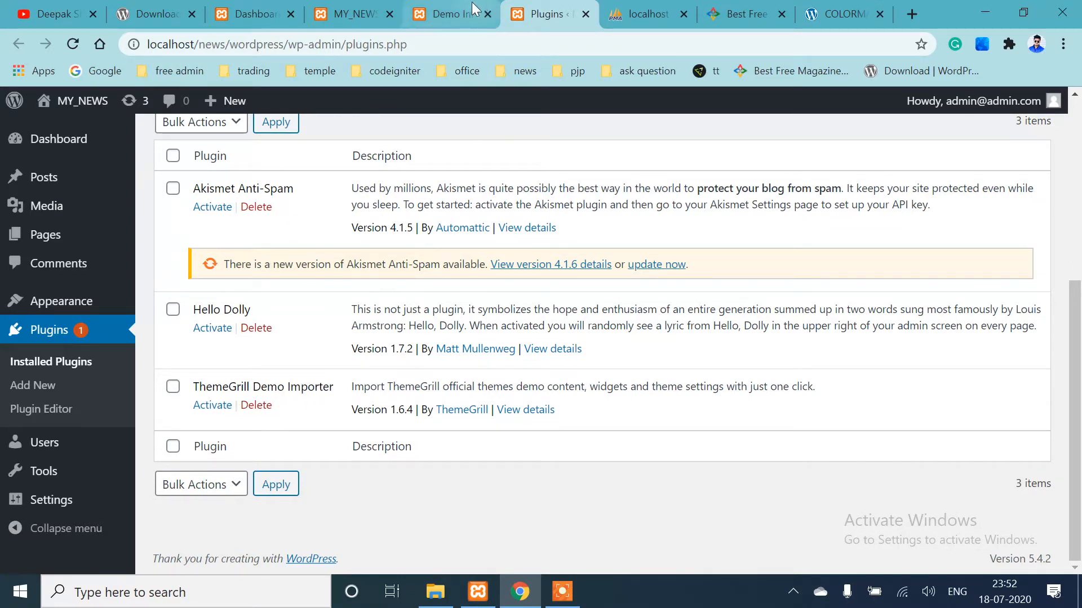
# Switch to the Demo Importer page and look over the available ColorMag demos
pyautogui.click(448, 13)
pyautogui.scroll(-1, 385, 350)
pyautogui.scroll(-2, 273, 374)
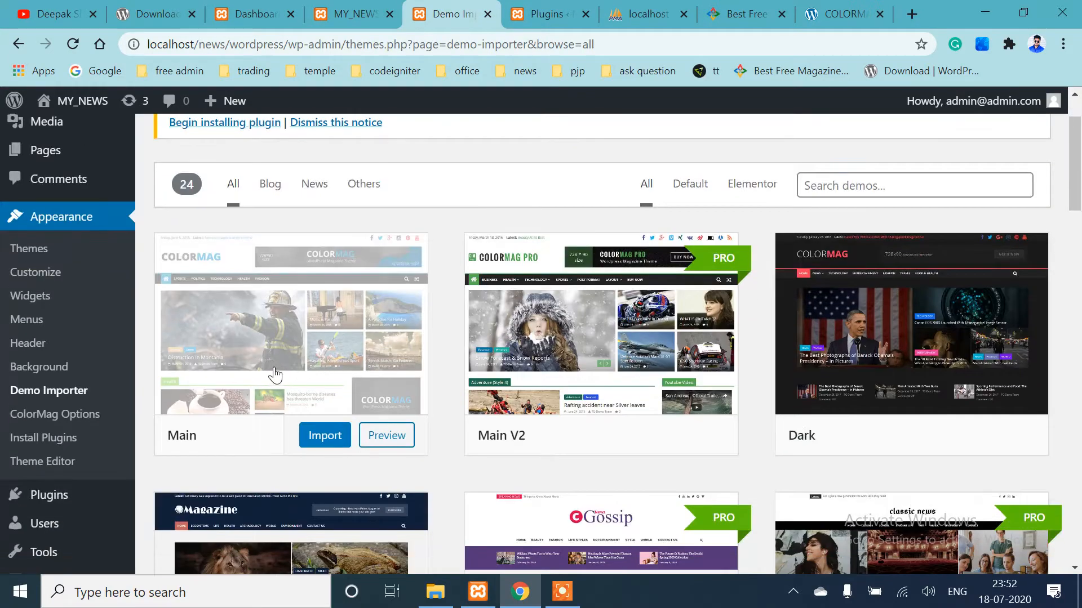
pyautogui.scroll(1, 301, 353)
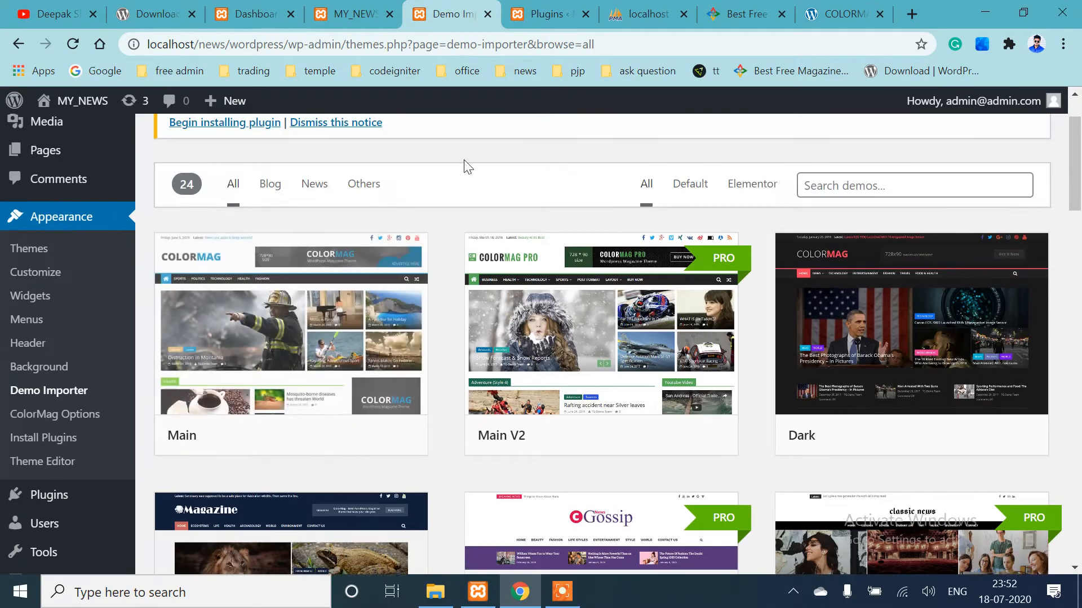
# Install the recommended Everest Forms plugin with the Install bulk action, and close the Installed Plugins browser tab
pyautogui.scroll(1, 488, 144)
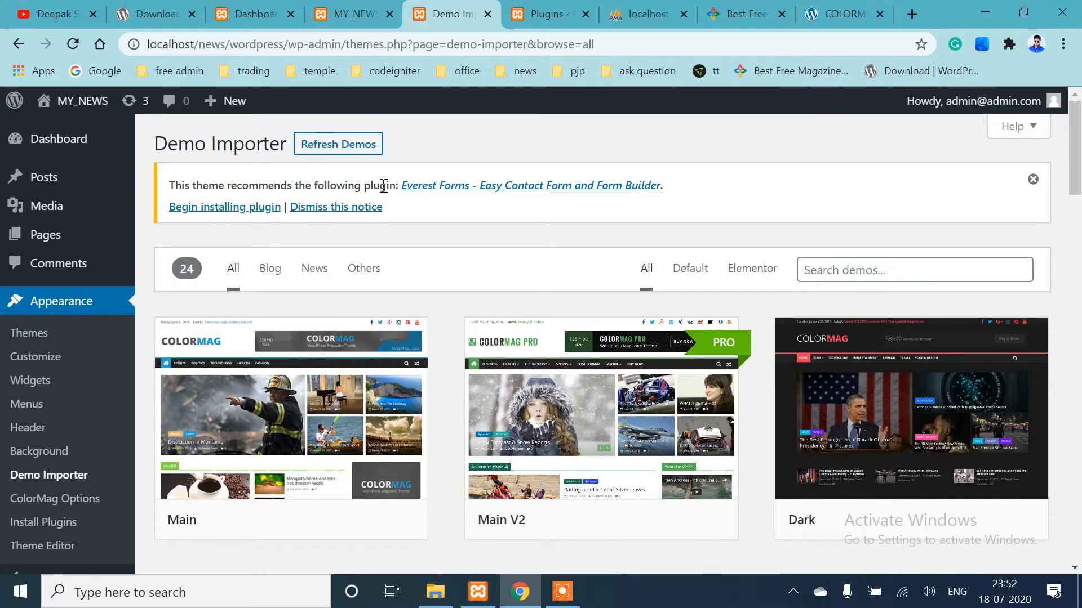
pyautogui.click(236, 209)
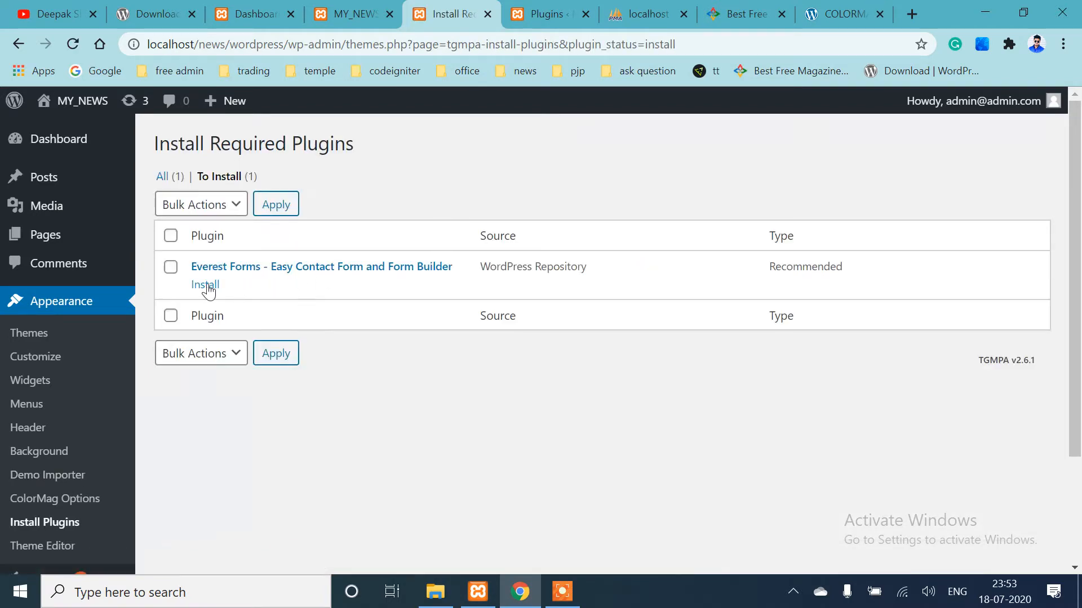
pyautogui.click(172, 236)
pyautogui.click(231, 217)
pyautogui.click(175, 255)
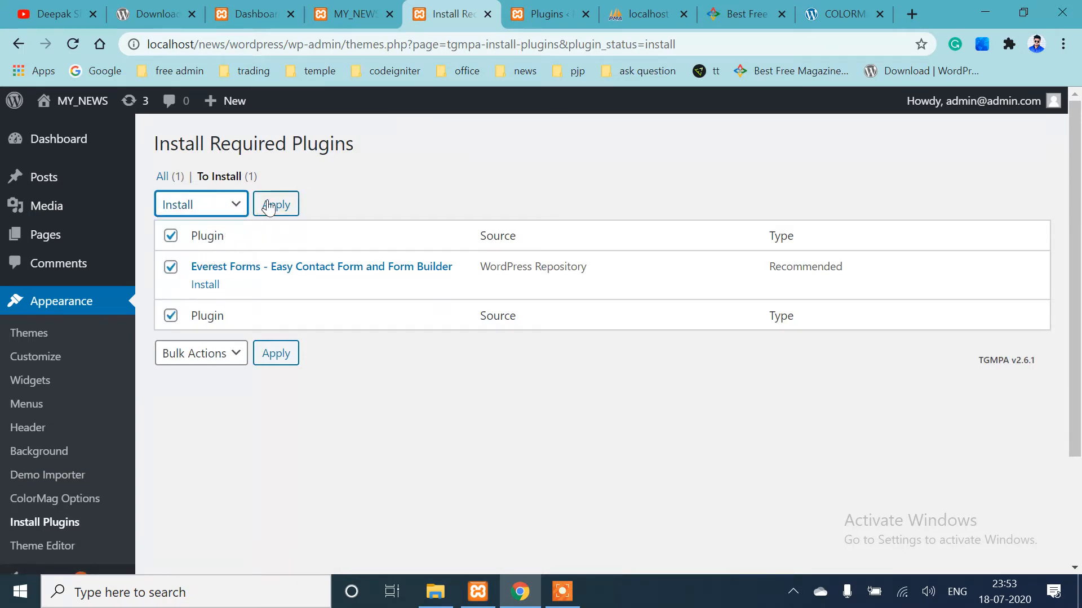
pyautogui.click(276, 204)
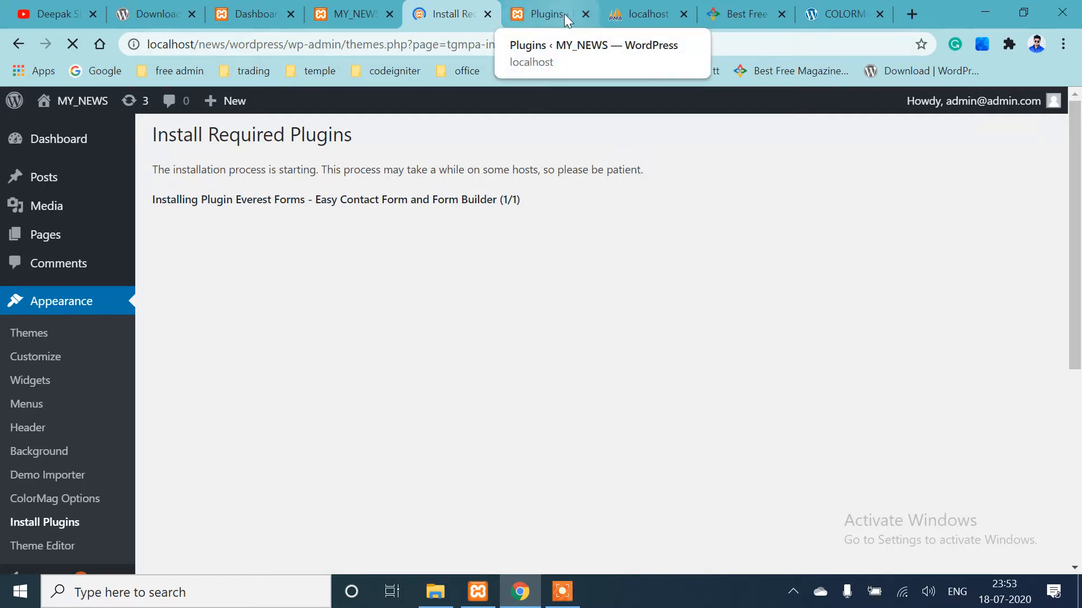
pyautogui.click(543, 22)
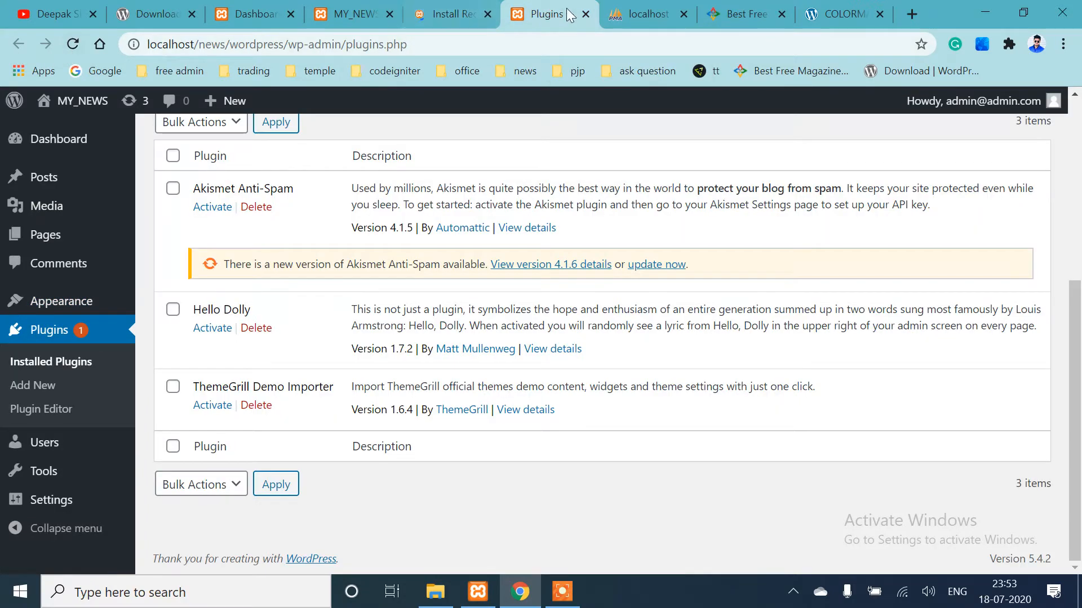
pyautogui.click(586, 14)
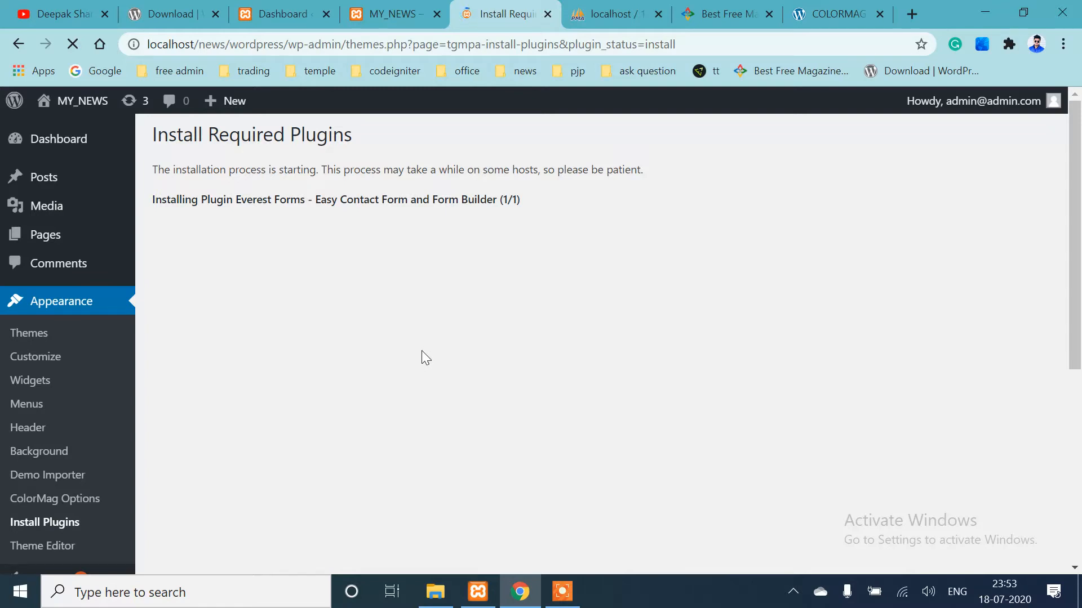
pyautogui.click(562, 592)
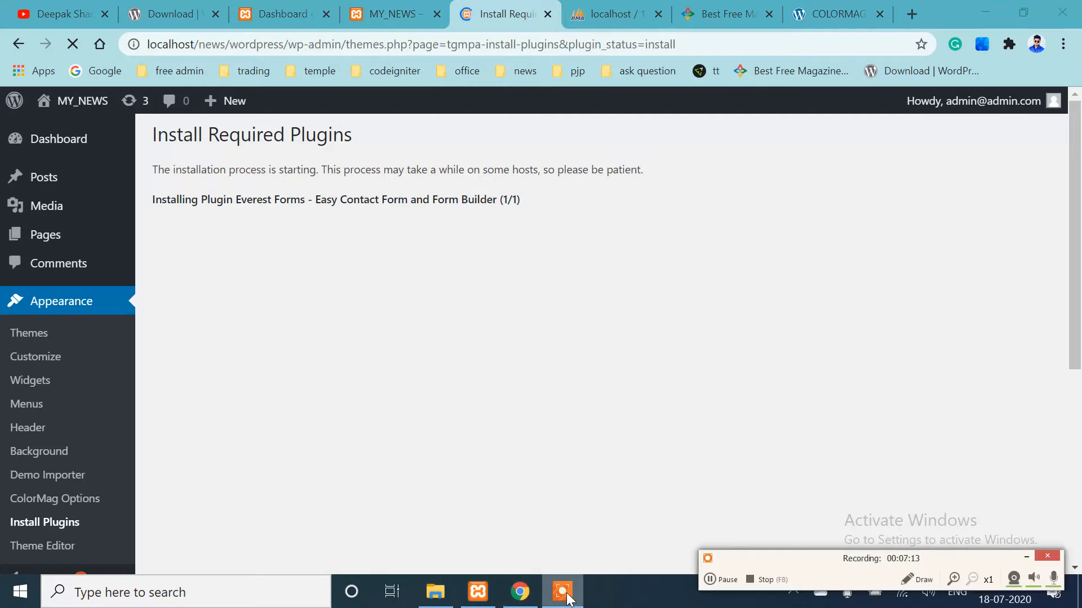
pyautogui.click(712, 579)
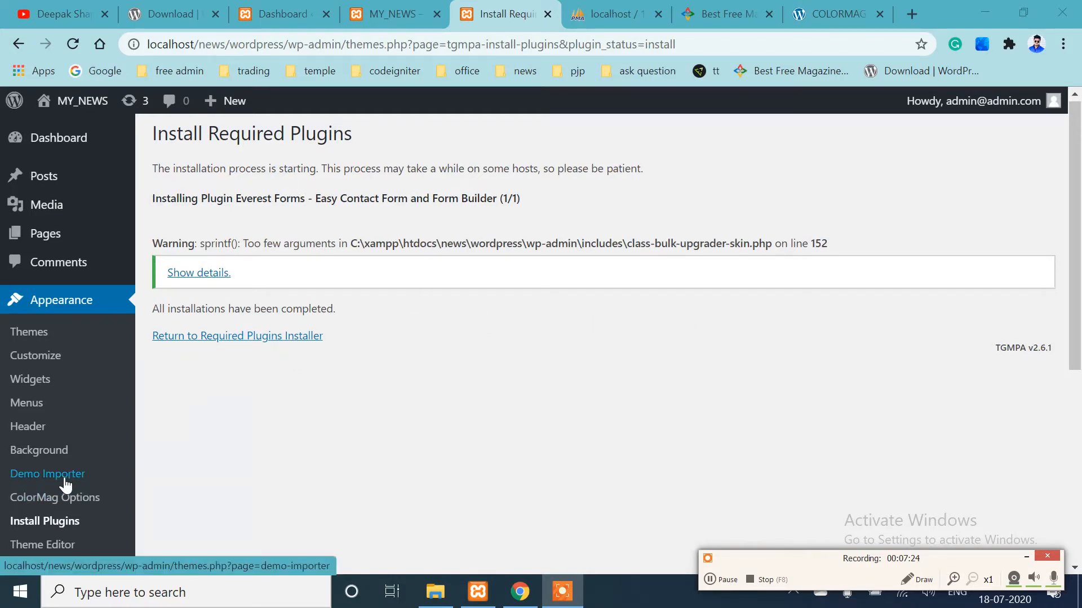
pyautogui.scroll(-2, 84, 473)
pyautogui.scroll(2, 74, 427)
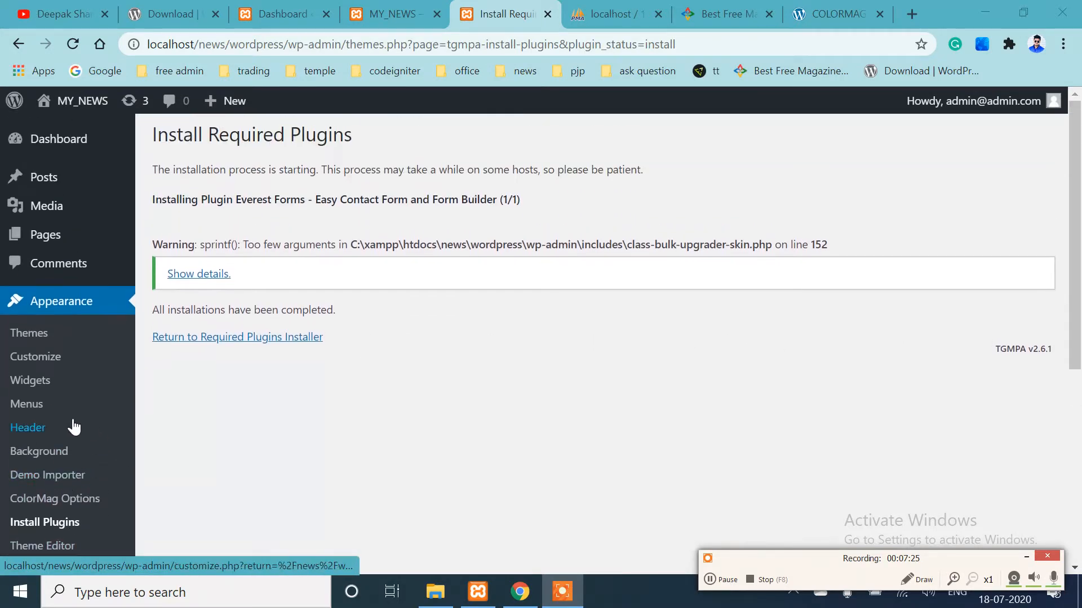
# Open the Themes page, look over the installed themes and view the details of the active ColorMag theme
pyautogui.click(43, 336)
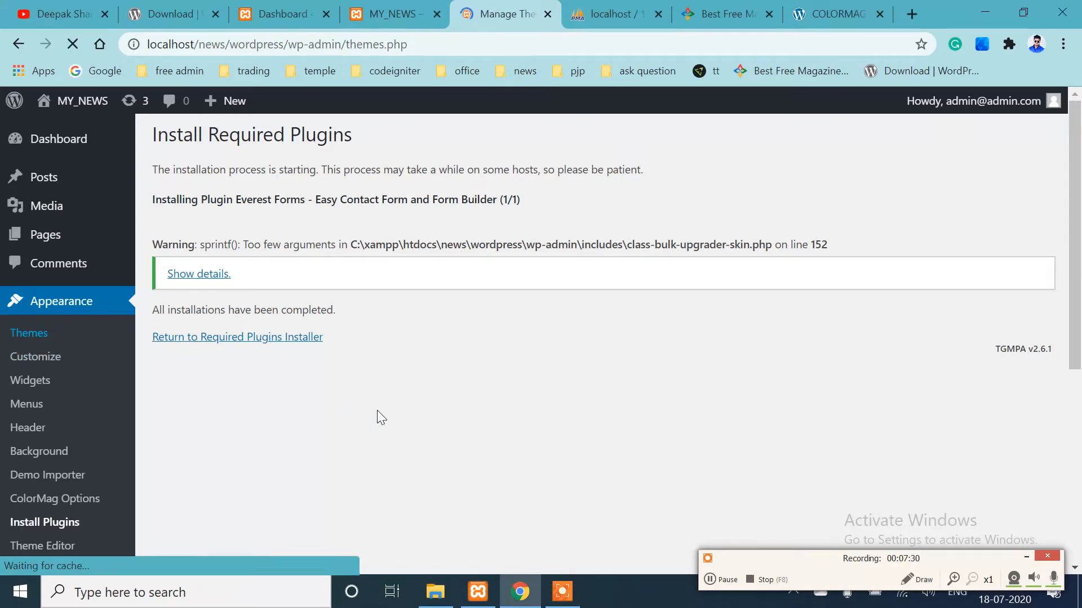
pyautogui.scroll(-3, 287, 389)
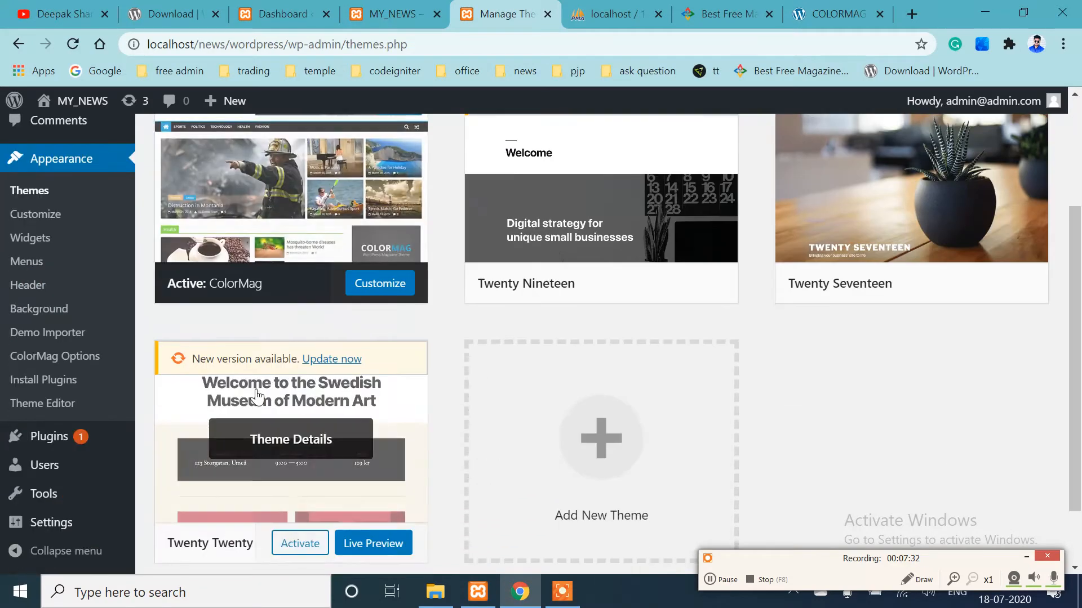
pyautogui.scroll(3, 243, 398)
pyautogui.scroll(-4, 276, 398)
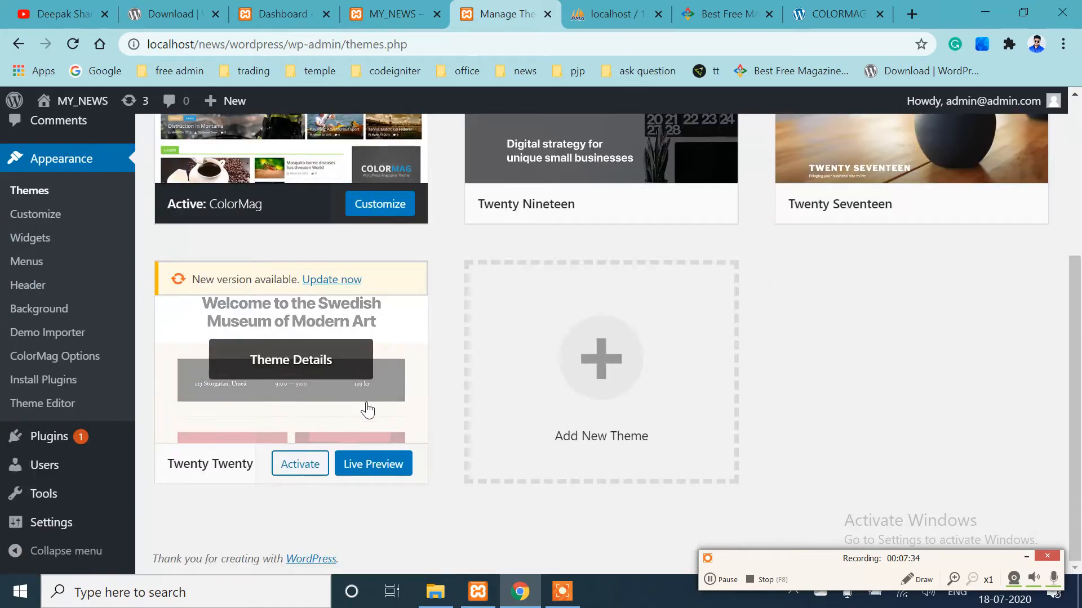
pyautogui.scroll(3, 393, 417)
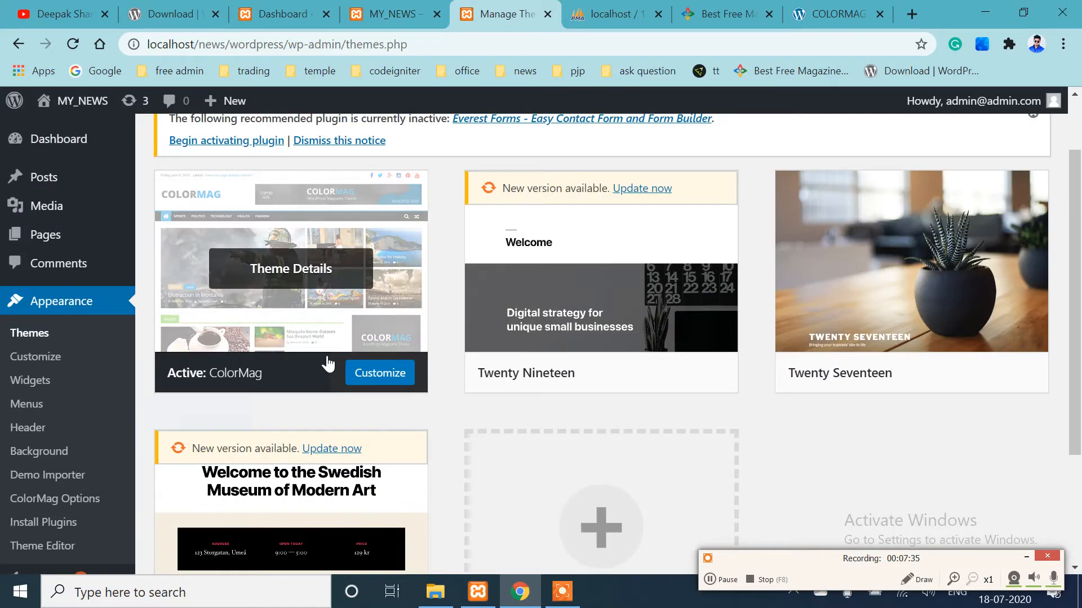
pyautogui.click(299, 289)
pyautogui.scroll(-1, 417, 414)
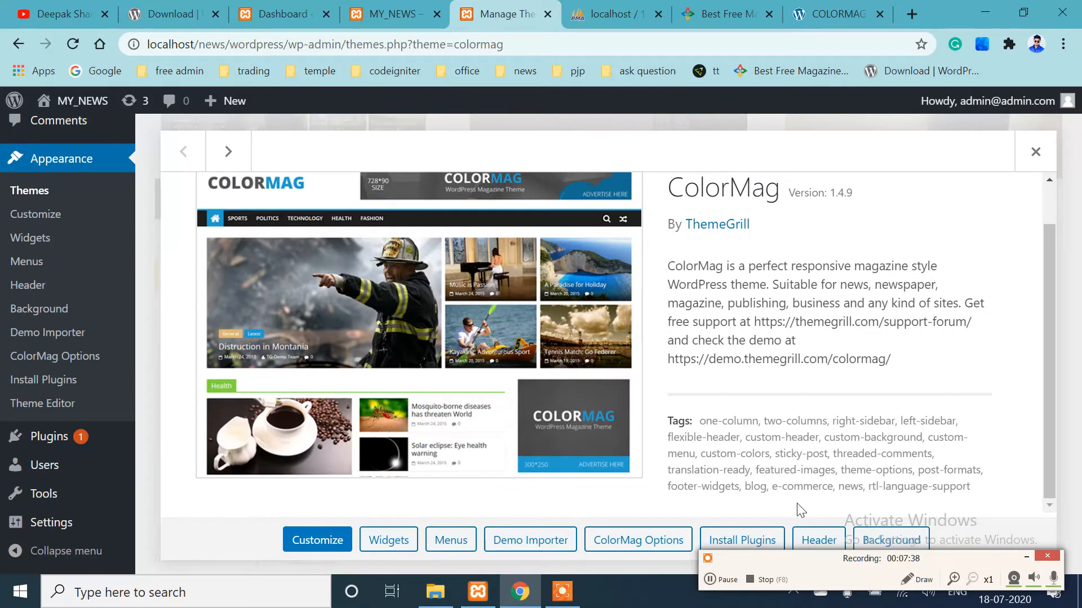
# Go to the Demo Importer from ColorMag's theme details and examine which demos are free to import and which are PRO
pyautogui.click(512, 546)
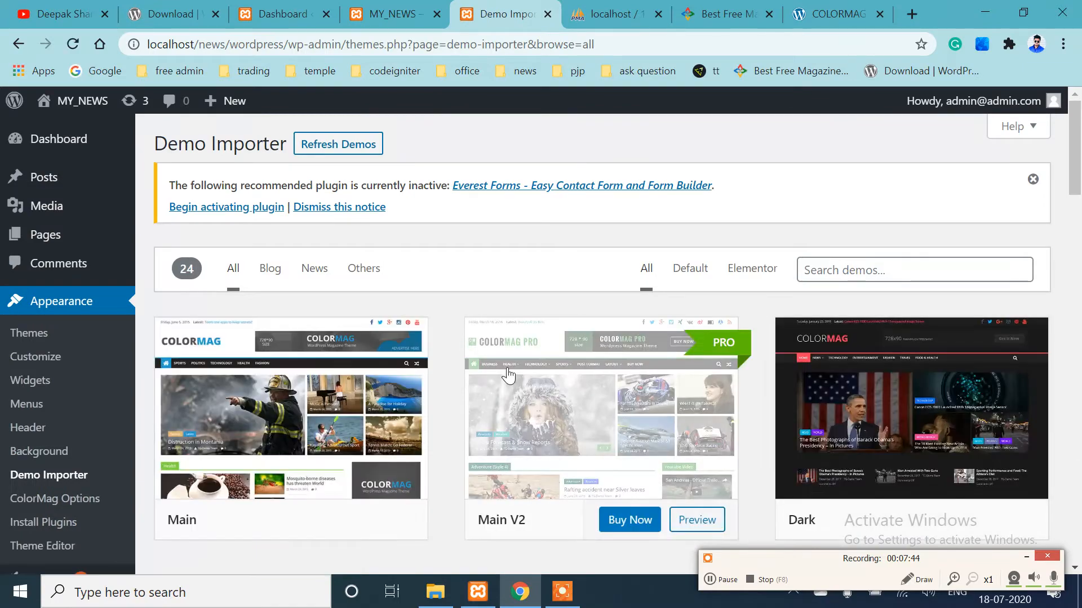
pyautogui.scroll(-4, 507, 367)
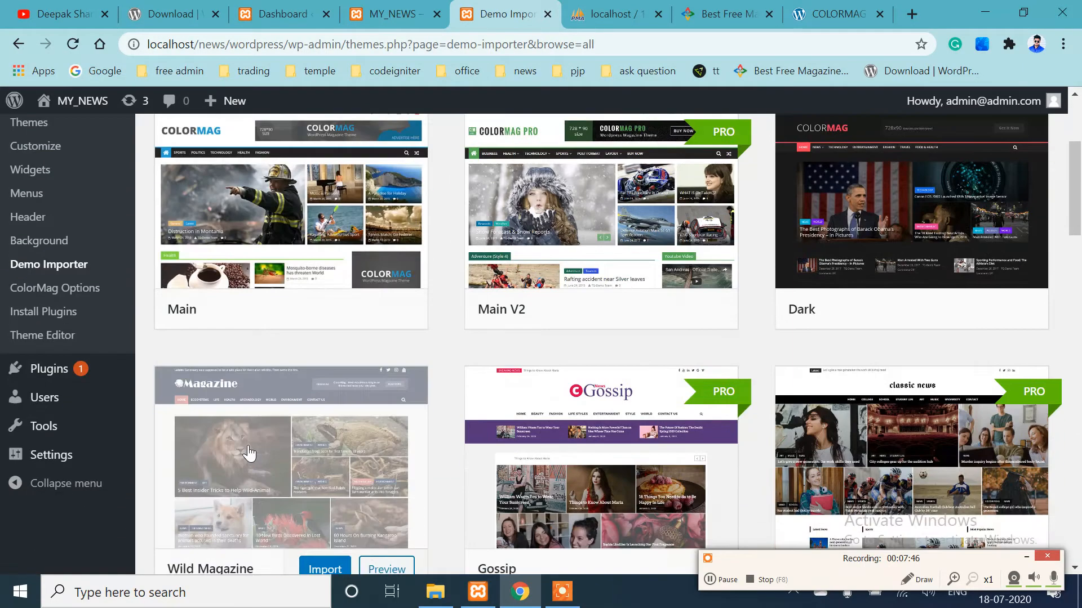
pyautogui.scroll(-8, 430, 382)
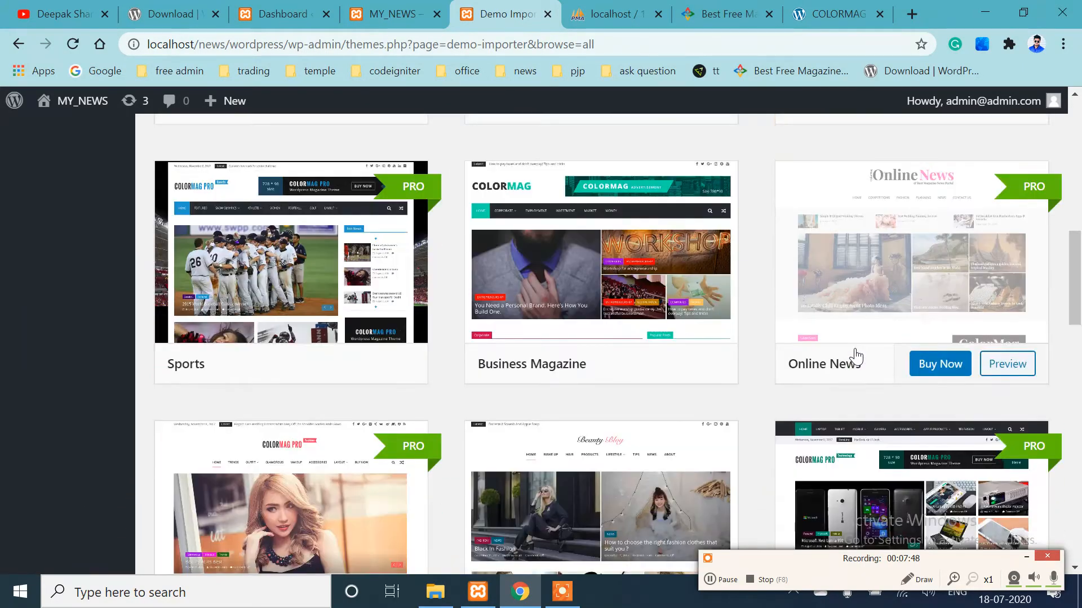
pyautogui.scroll(-10, 856, 356)
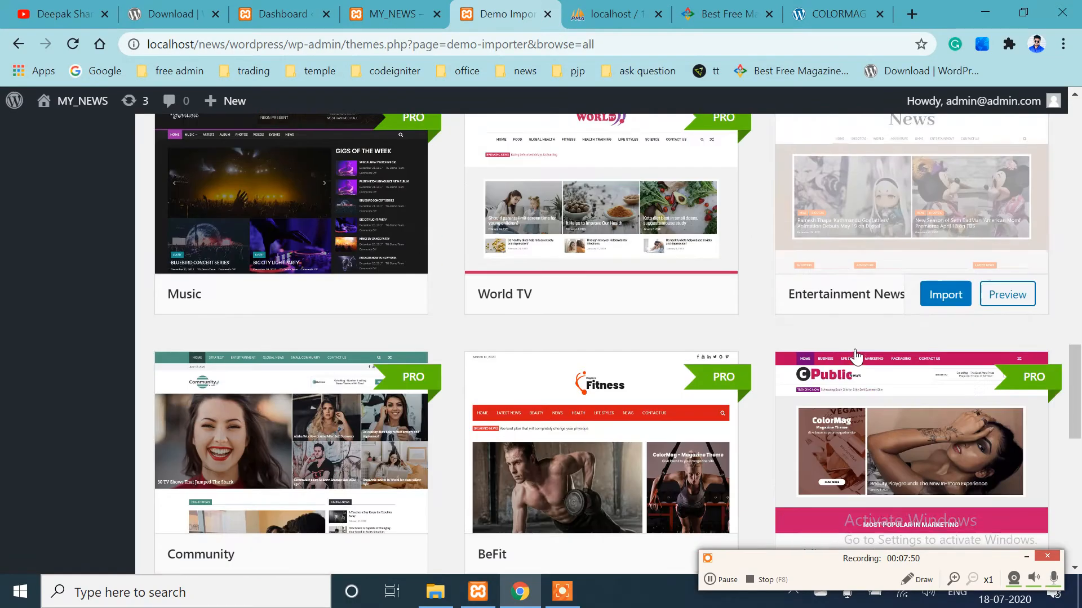
pyautogui.scroll(-9, 855, 357)
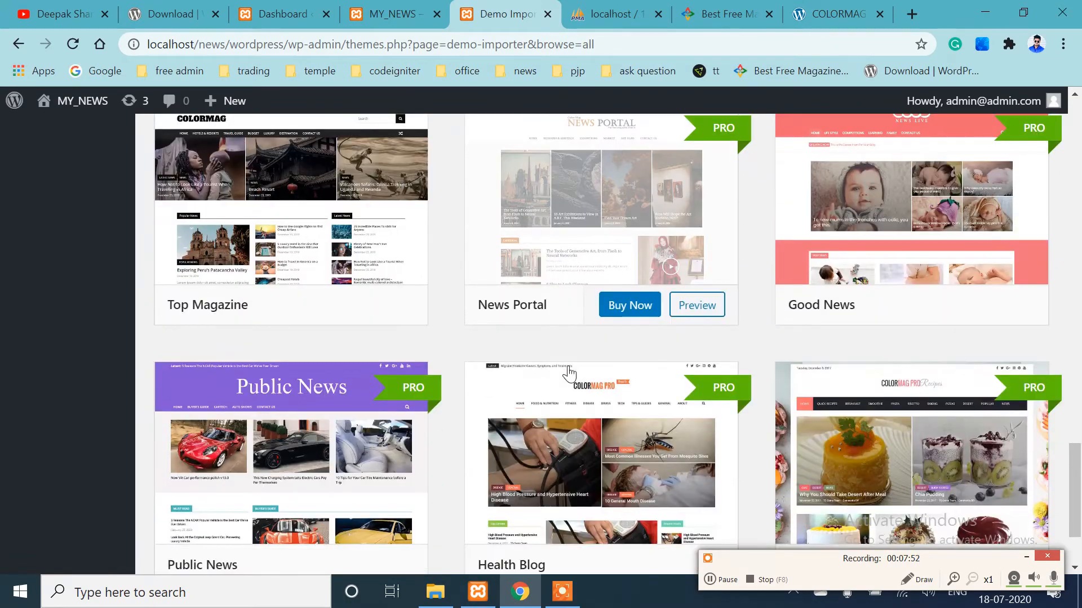
pyautogui.scroll(-3, 569, 372)
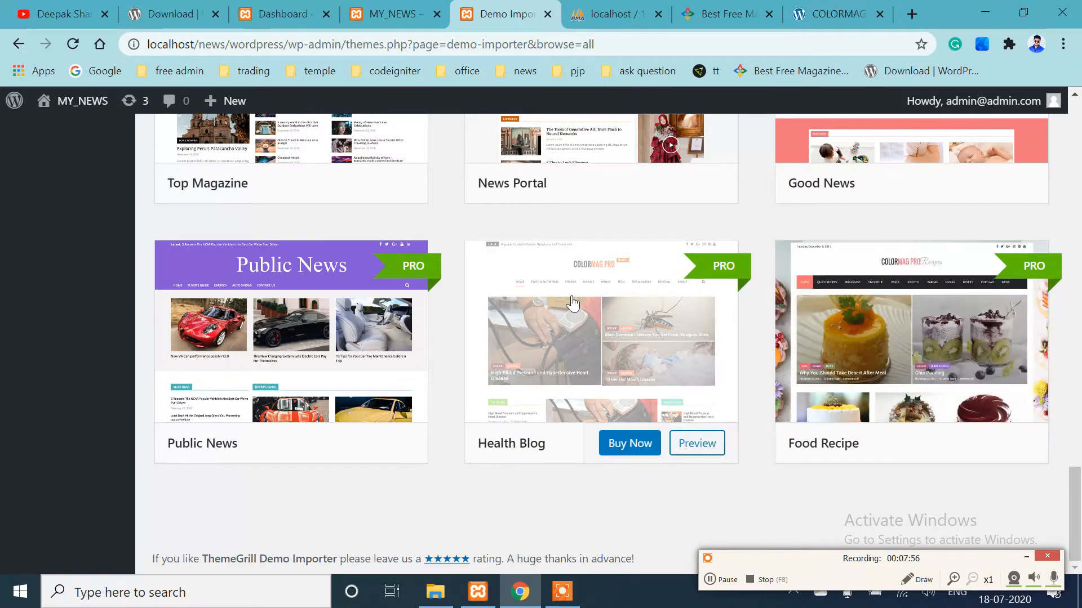
pyautogui.scroll(4, 371, 344)
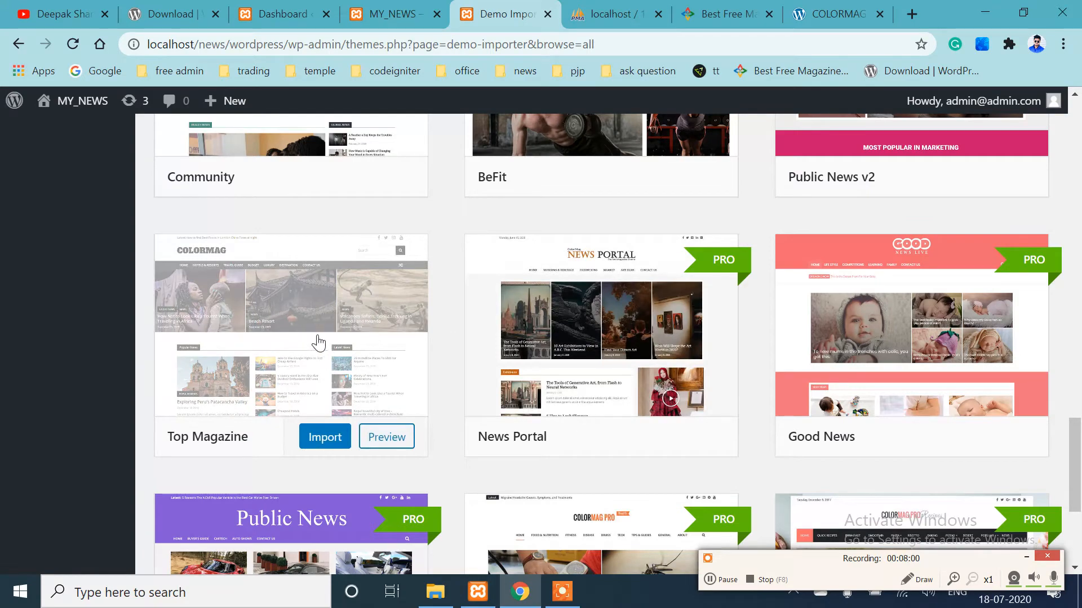
pyautogui.scroll(4, 319, 342)
pyautogui.scroll(3, 879, 344)
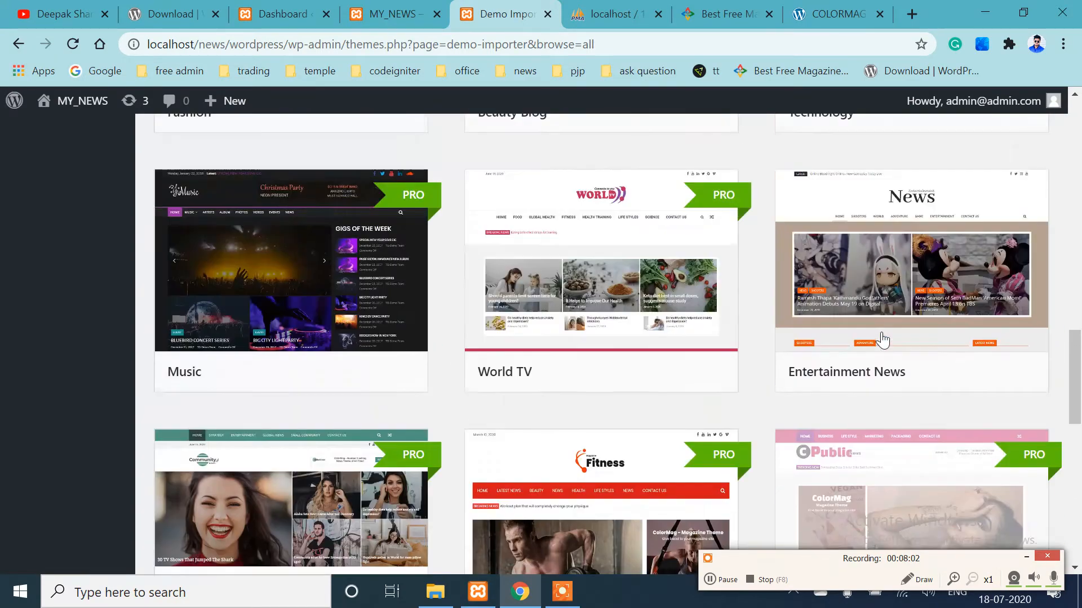
pyautogui.scroll(4, 882, 339)
pyautogui.scroll(4, 309, 394)
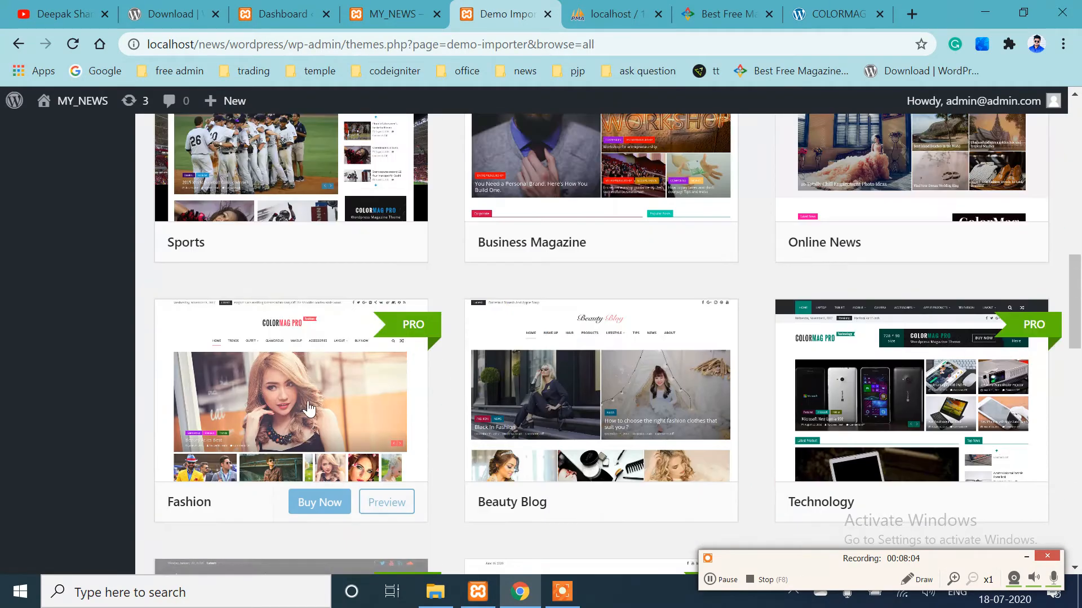
pyautogui.scroll(3, 882, 397)
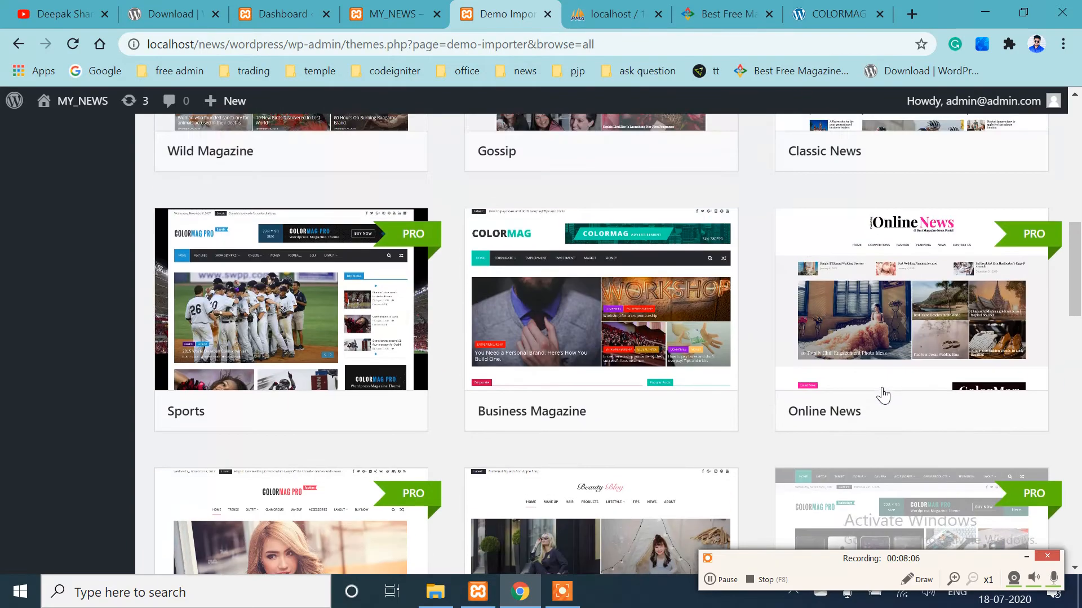
pyautogui.scroll(4, 315, 420)
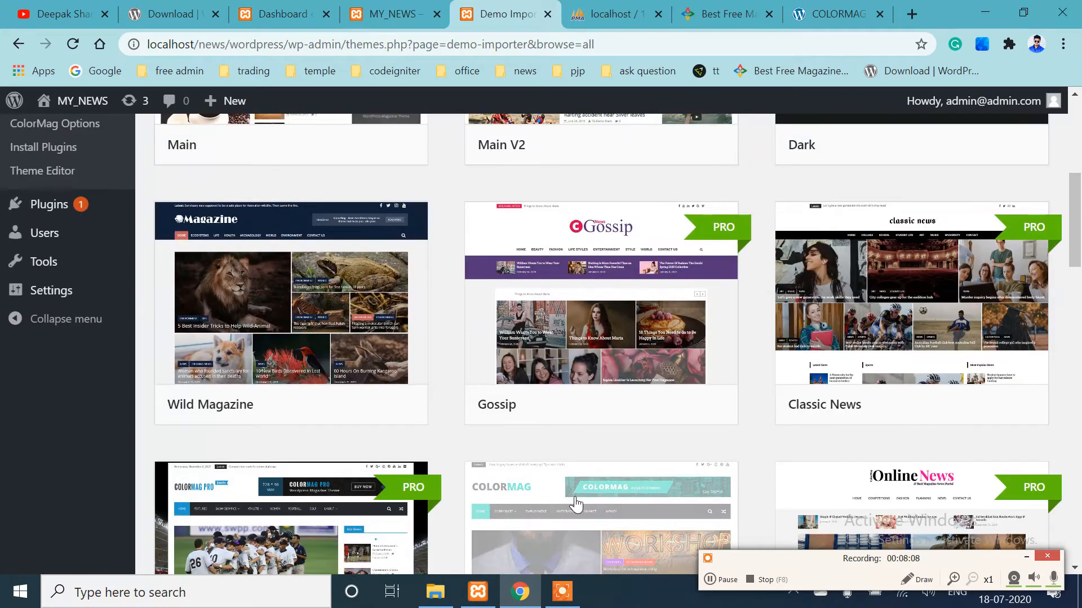
pyautogui.scroll(6, 591, 451)
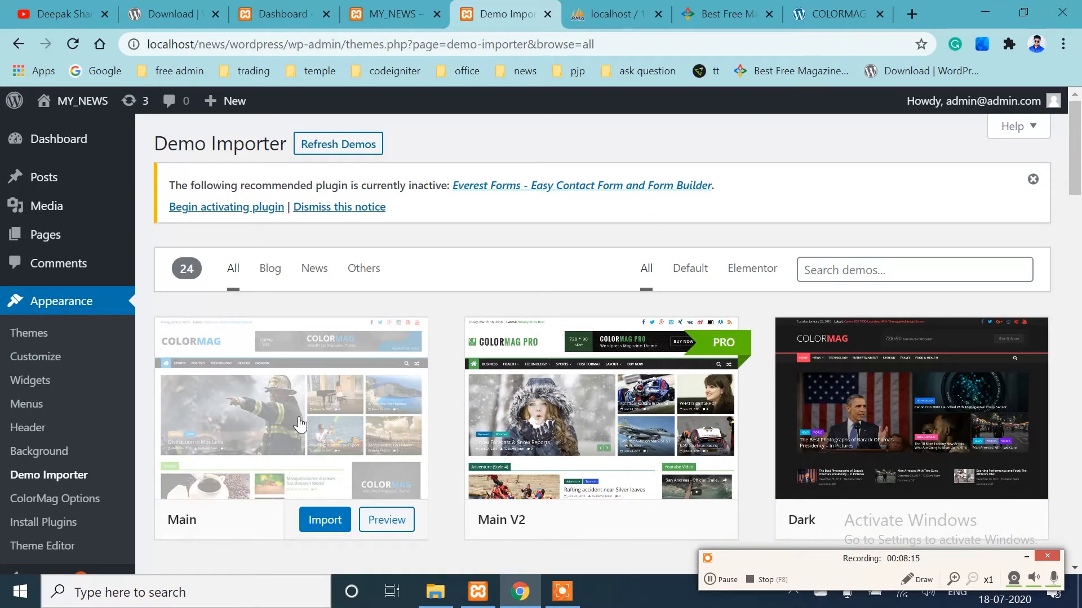
# Import the free ColorMag demo named Main and confirm the demo data import
pyautogui.click(325, 520)
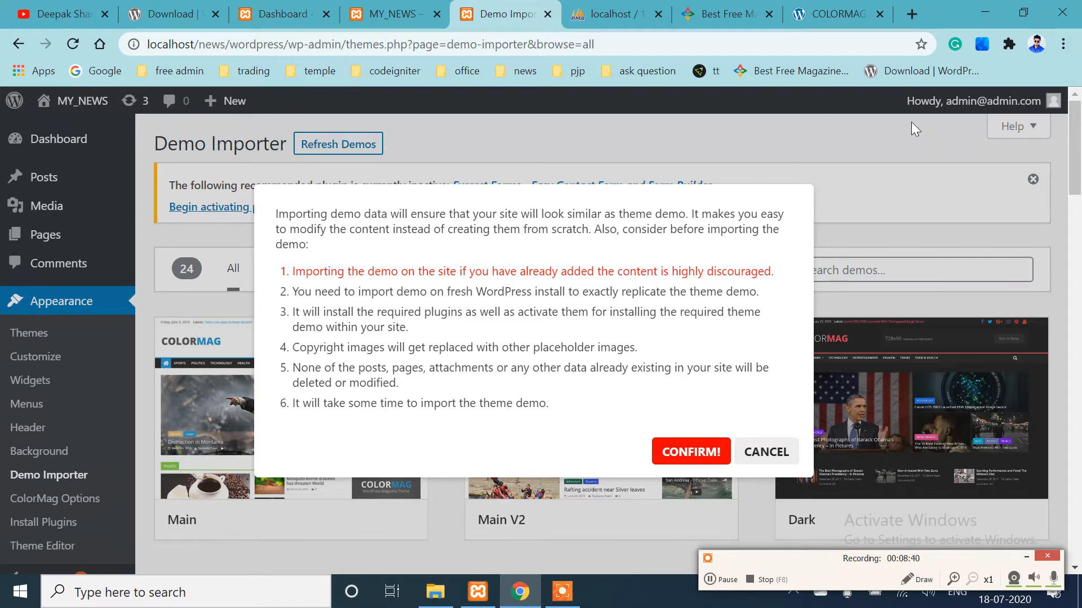
pyautogui.click(691, 451)
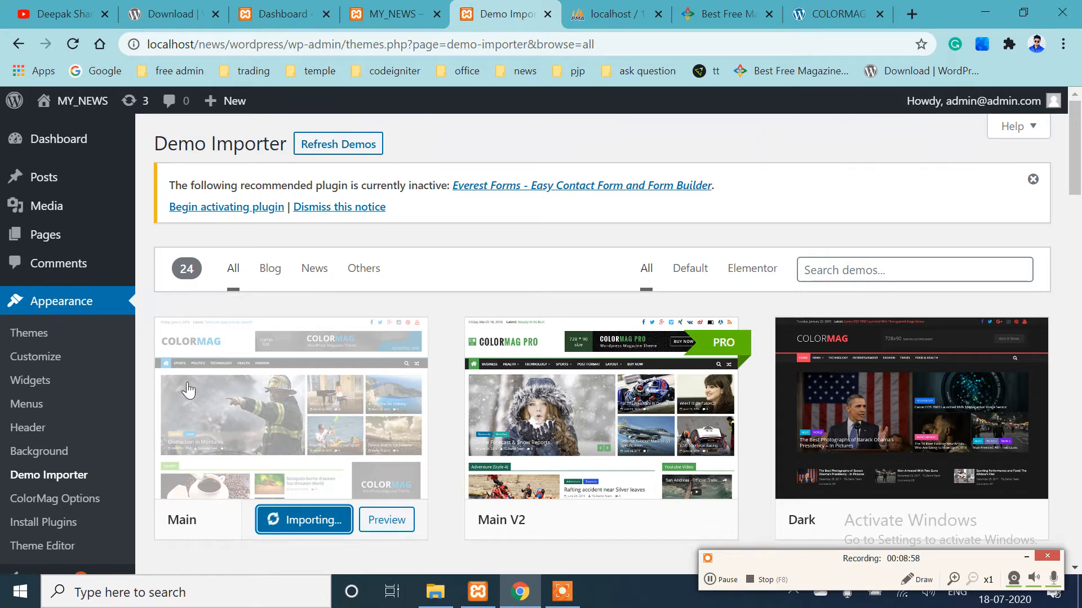
pyautogui.scroll(-1, 338, 406)
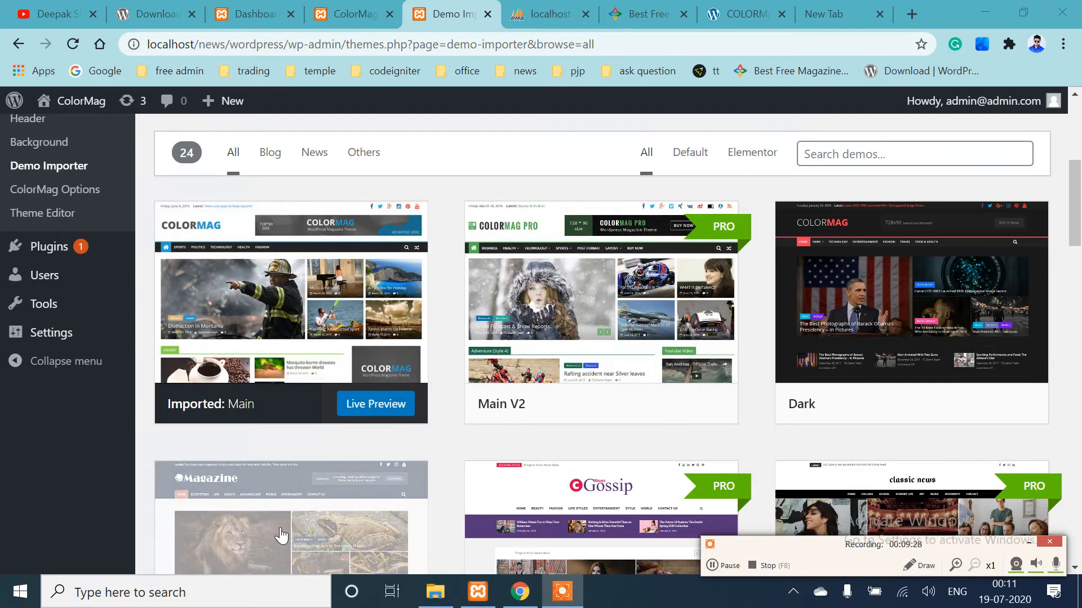
# Open the front end of the ColorMag site in a new browser tab and switch to it
pyautogui.scroll(-3, 304, 510)
pyautogui.scroll(2, 333, 433)
pyautogui.scroll(2, 329, 425)
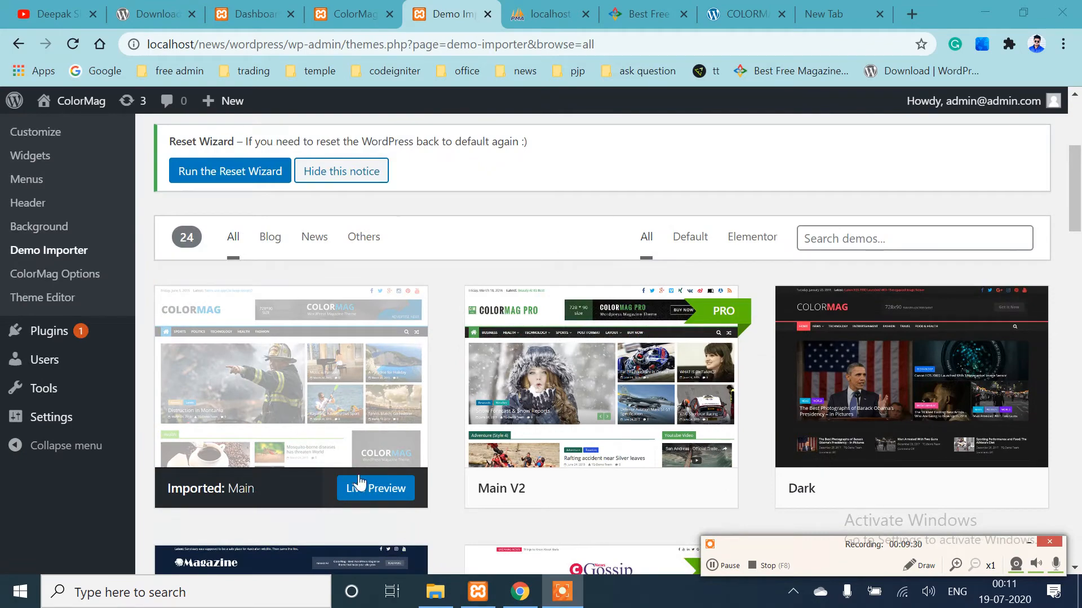
pyautogui.scroll(2, 329, 414)
pyautogui.scroll(-3, 241, 323)
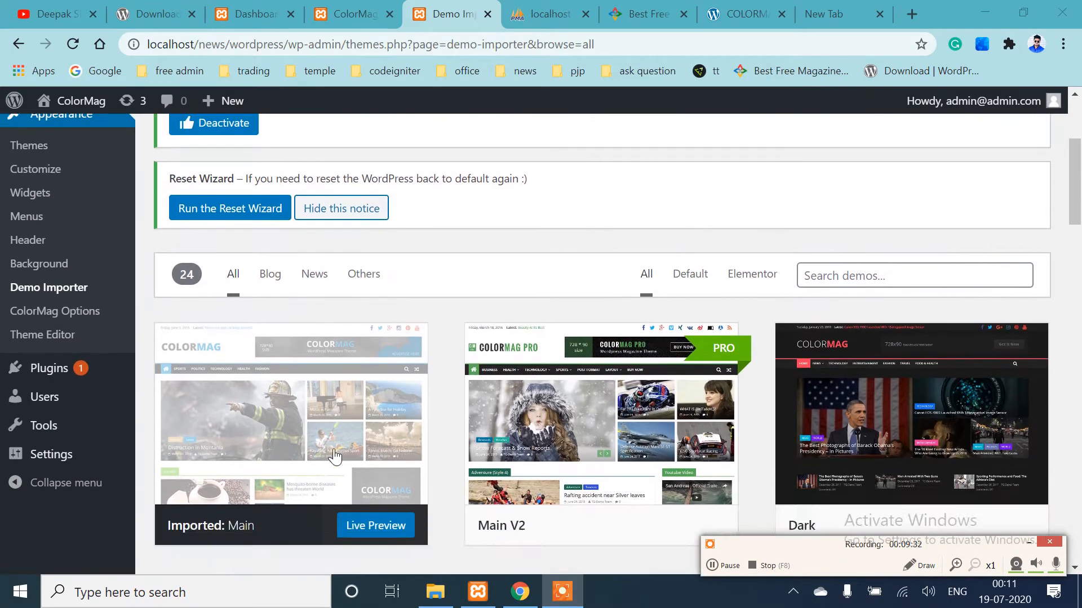
pyautogui.scroll(3, 241, 324)
pyautogui.moveTo(79, 103)
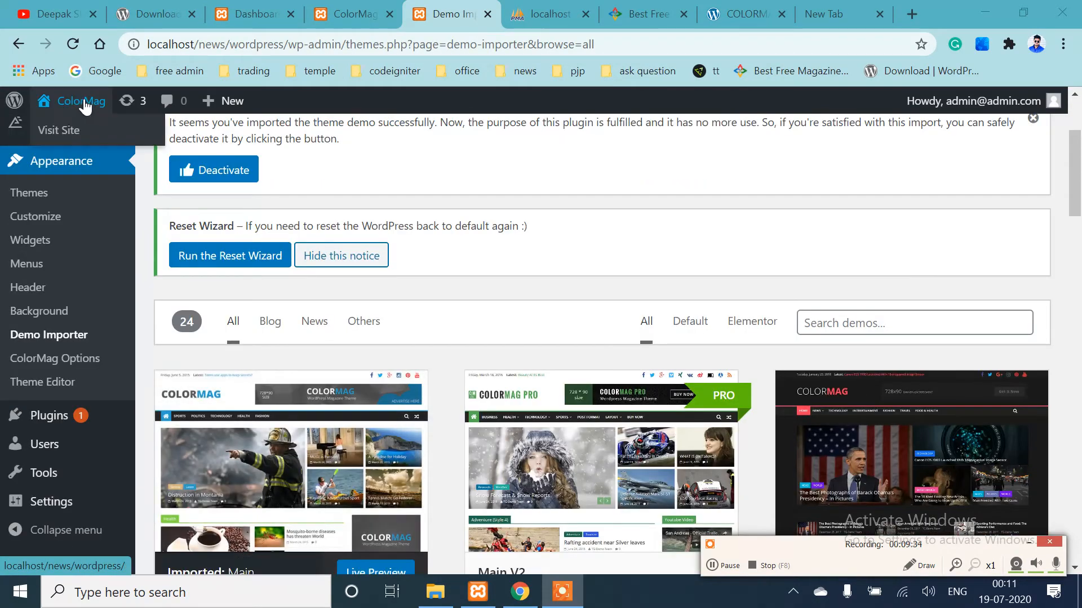
pyautogui.rightClick(66, 132)
pyautogui.click(138, 141)
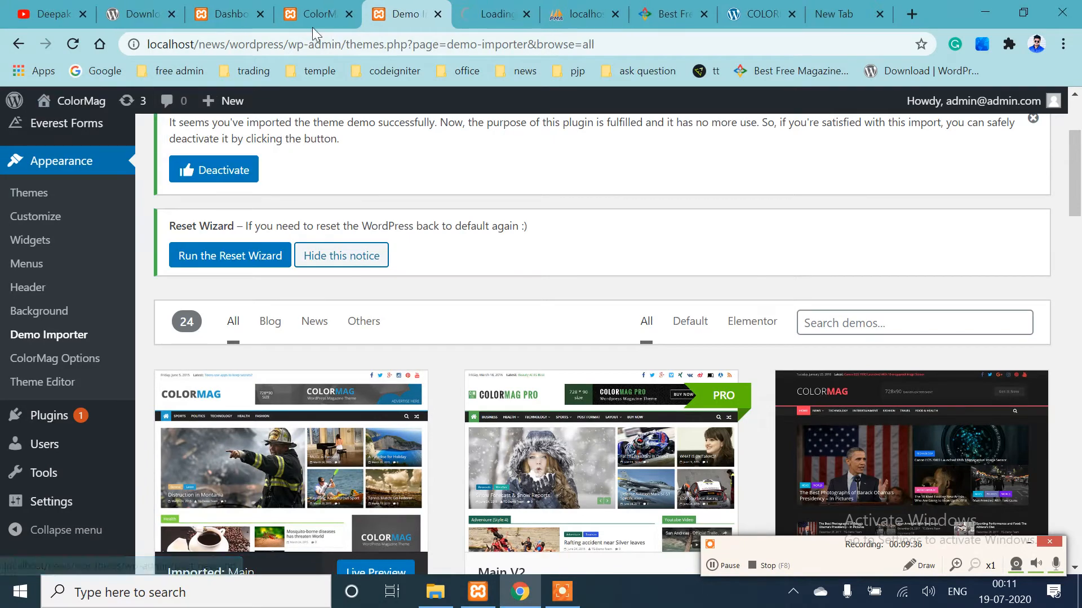
pyautogui.click(474, 12)
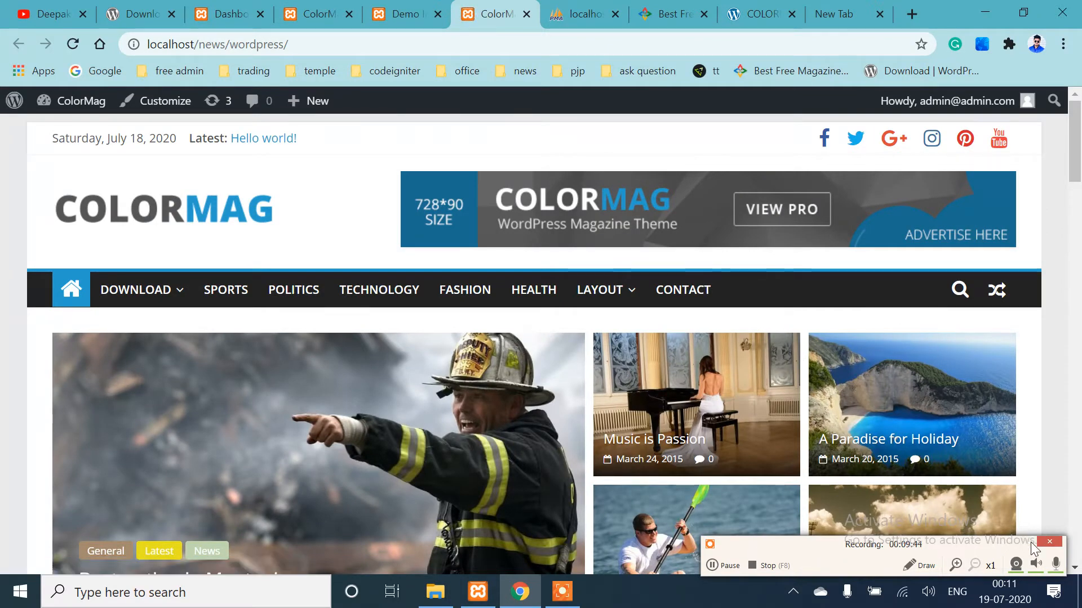
# Look over the imported homepage from its header down to the footer and back up
pyautogui.scroll(-2, 787, 394)
pyautogui.scroll(-15, 786, 388)
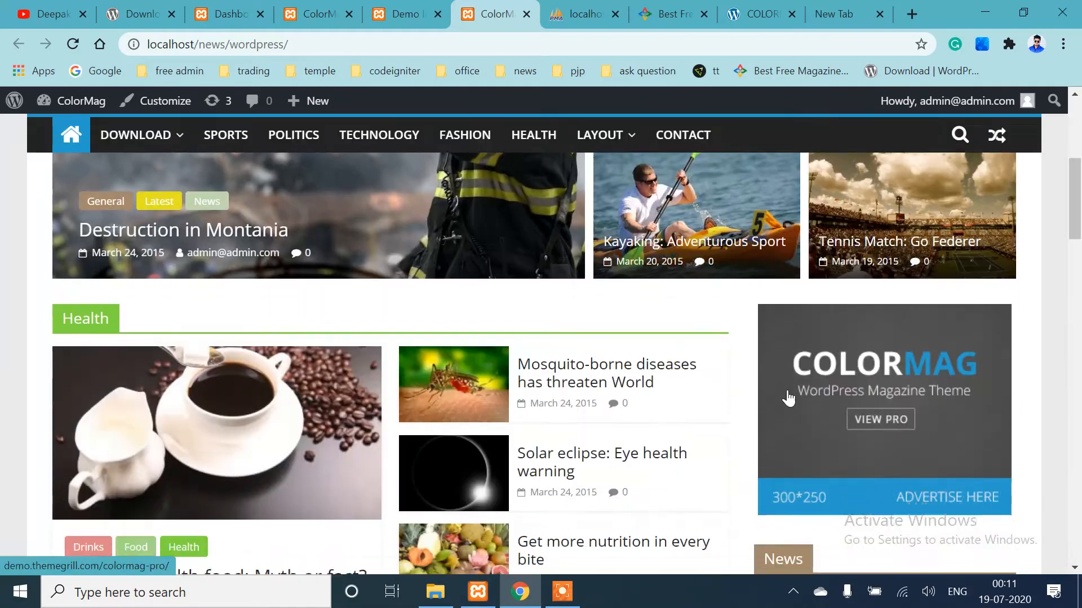
pyautogui.scroll(-20, 788, 398)
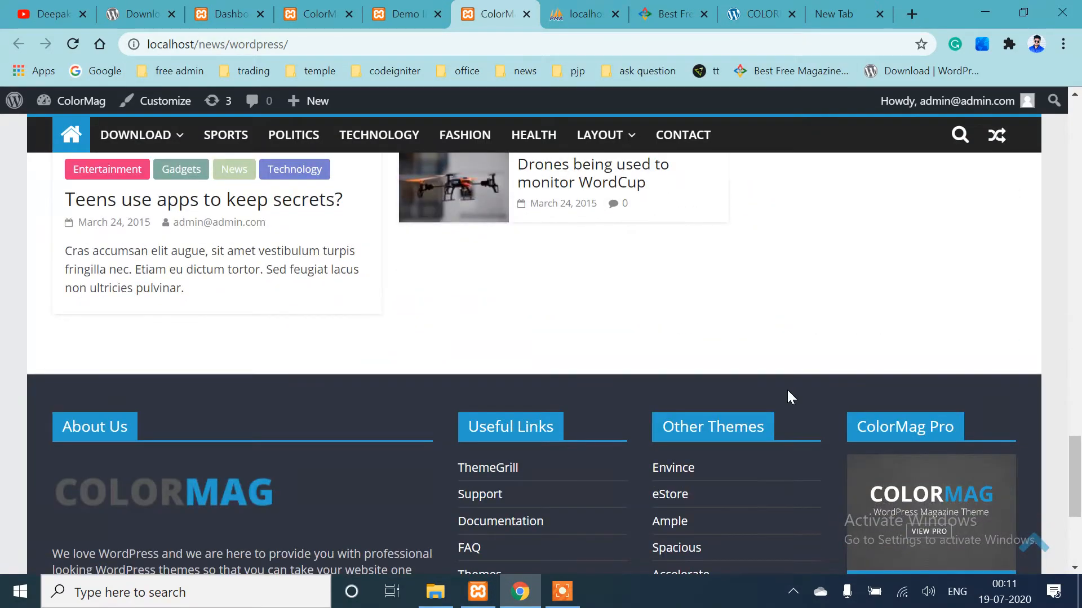
pyautogui.scroll(-4, 786, 387)
pyautogui.scroll(10, 786, 387)
pyautogui.scroll(12, 787, 390)
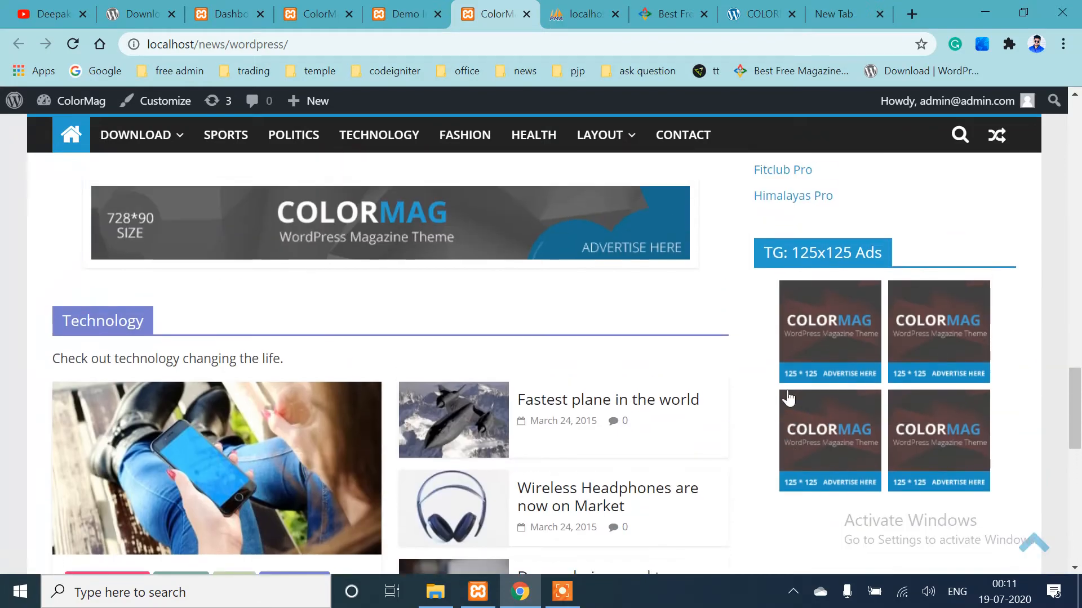
pyautogui.scroll(10, 786, 389)
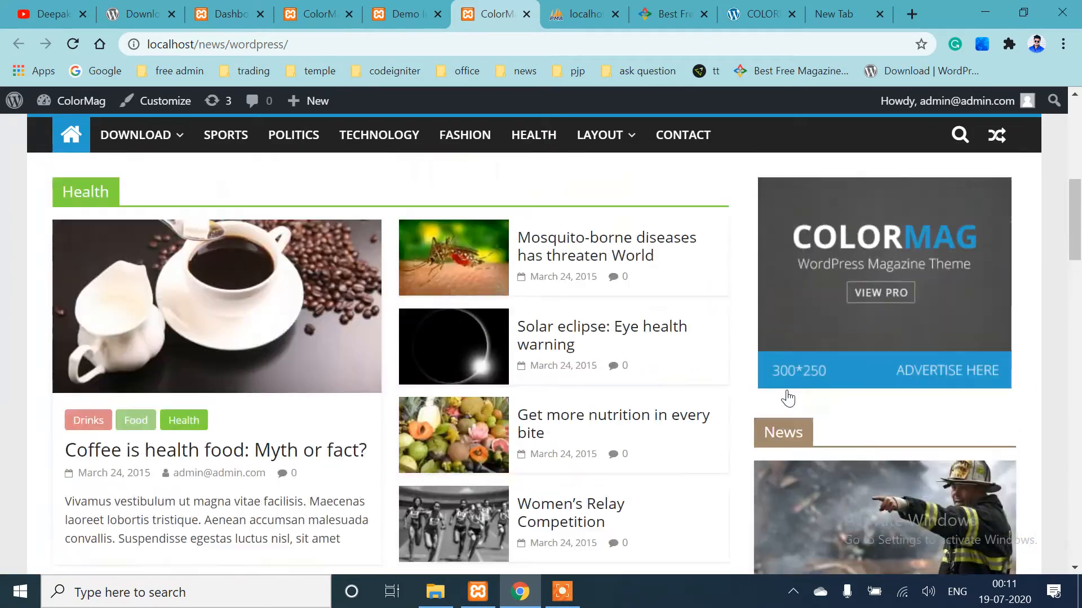
pyautogui.scroll(-1, 786, 390)
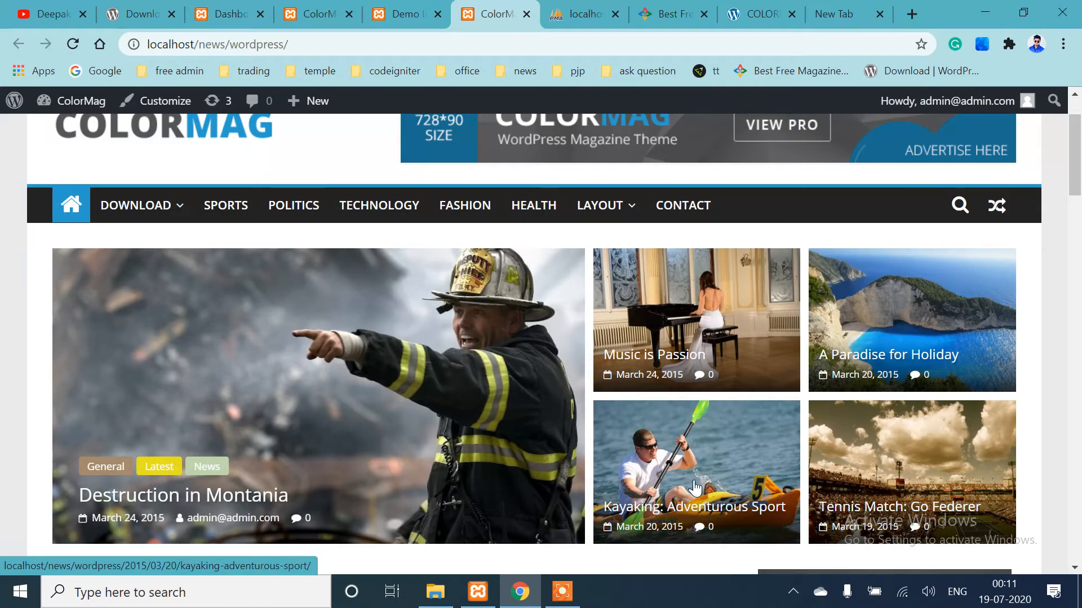
# Examine the homepage block by block: featured posts, Health, Fashion, Sports, Technology, the sidebar ads and the footer widgets
pyautogui.scroll(-3, 684, 482)
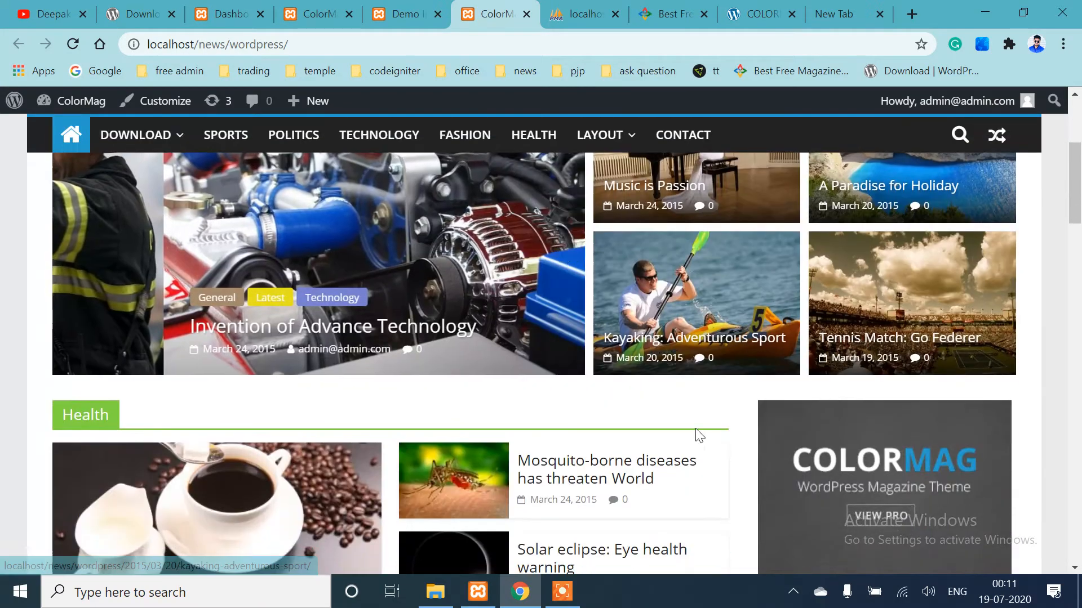
pyautogui.scroll(-3, 479, 367)
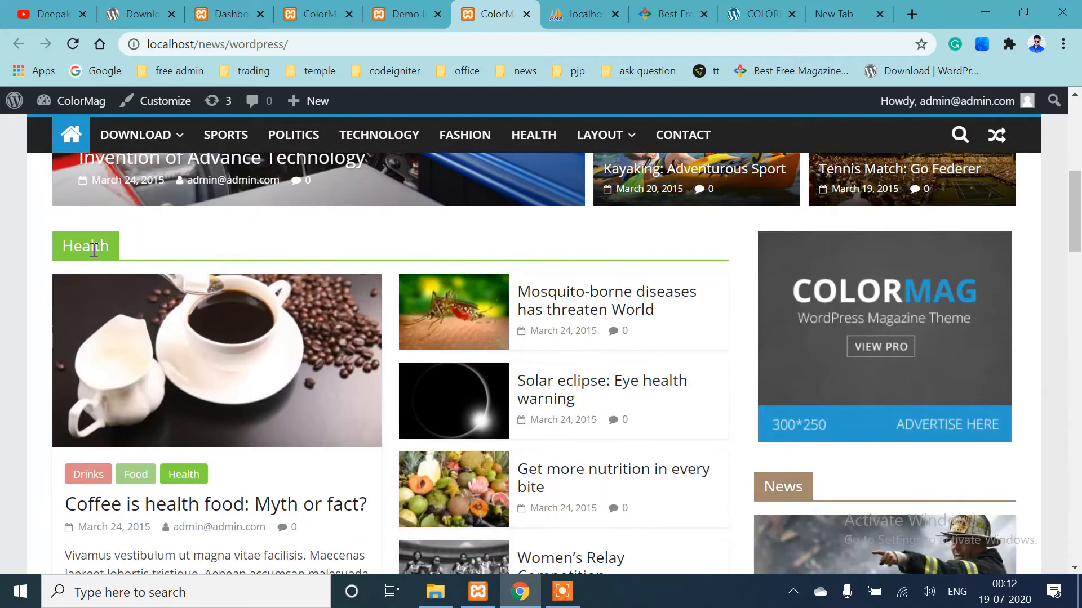
pyautogui.scroll(-3, 168, 420)
pyautogui.scroll(2, 541, 288)
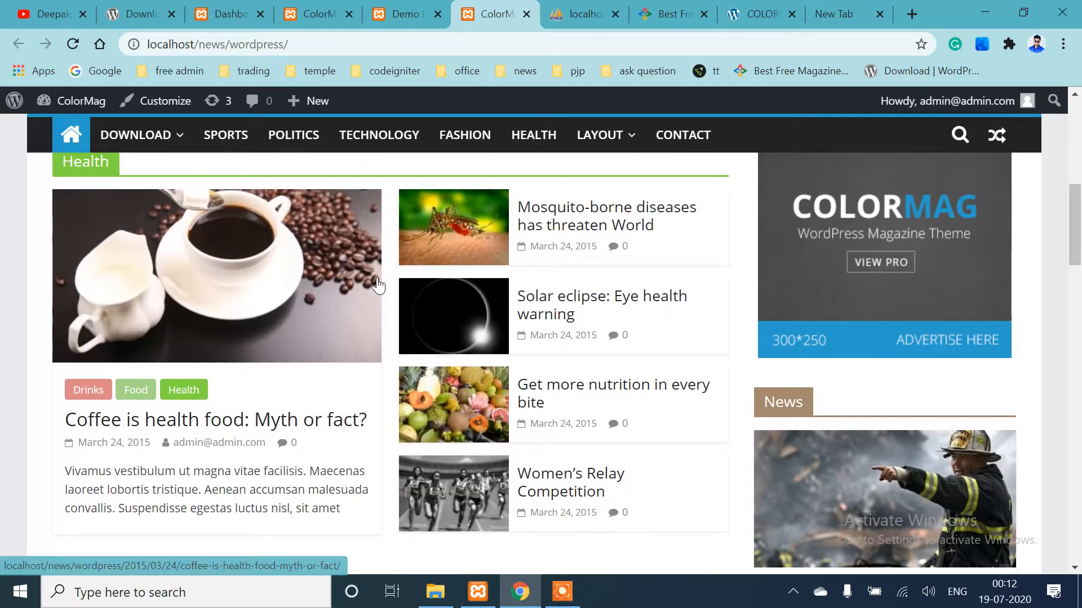
pyautogui.scroll(-6, 328, 378)
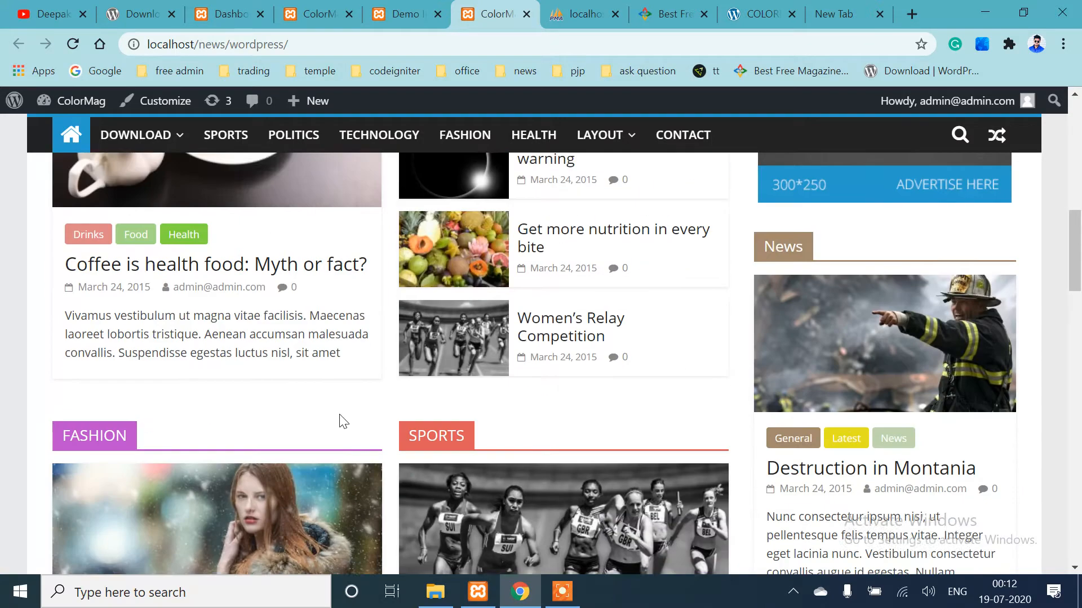
pyautogui.scroll(-11, 139, 346)
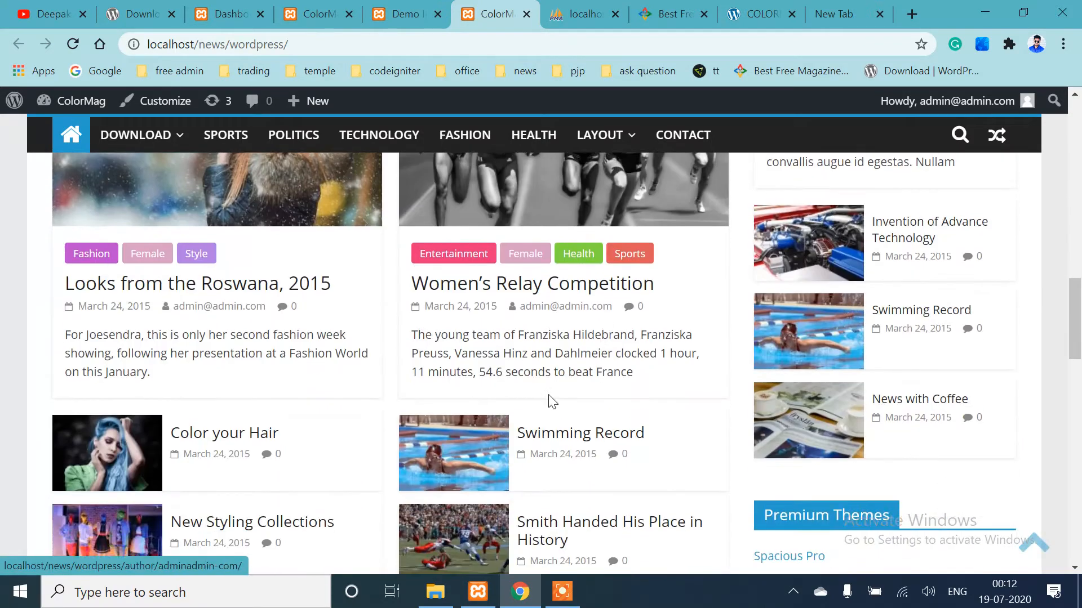
pyautogui.scroll(-1, 235, 440)
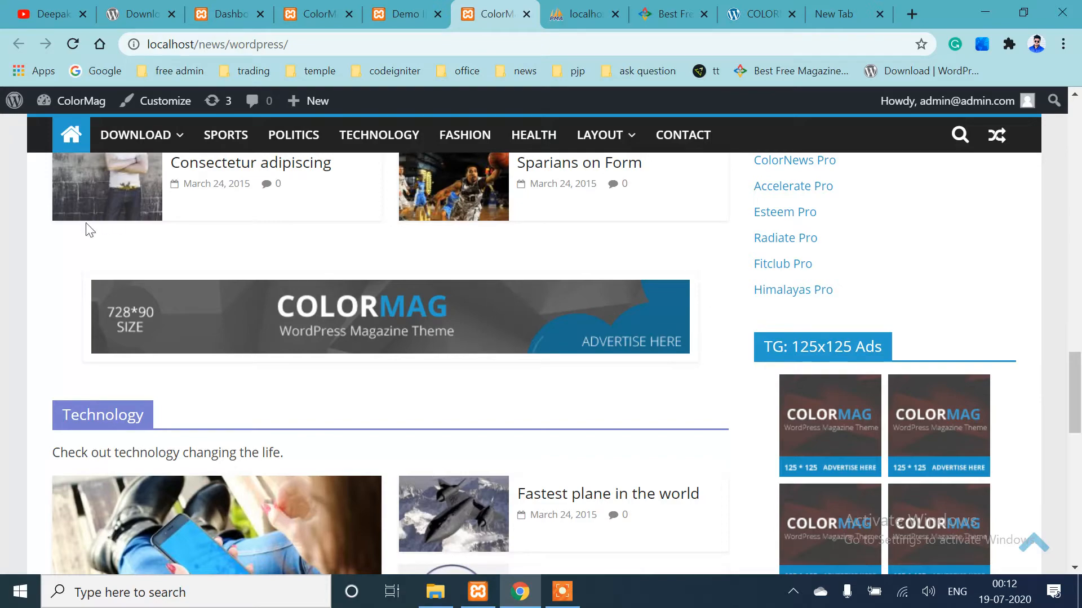
pyautogui.scroll(-9, 749, 363)
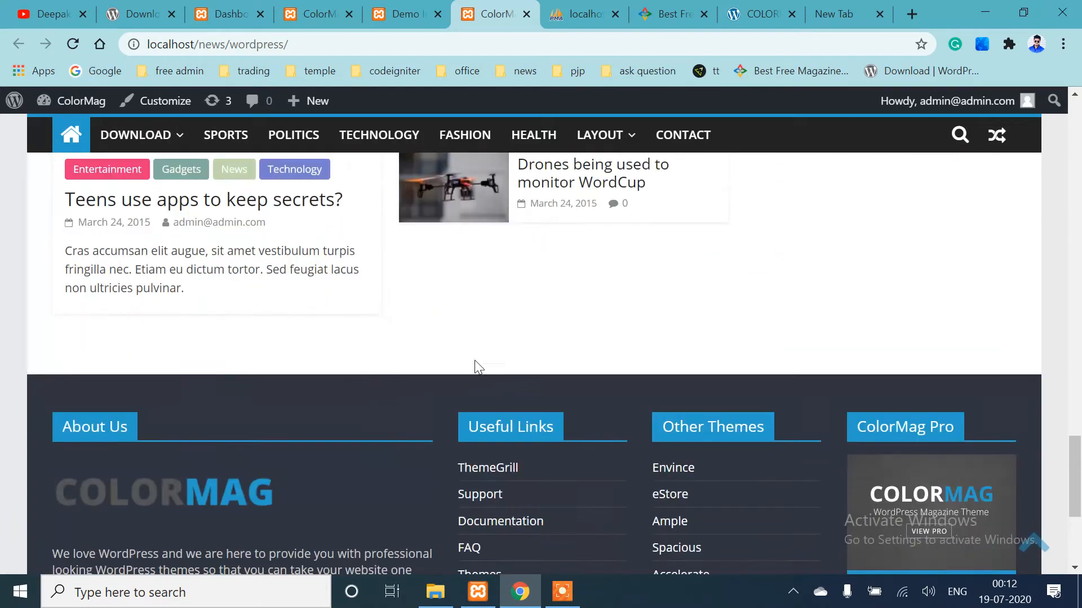
pyautogui.scroll(5, 530, 347)
pyautogui.scroll(-8, 541, 350)
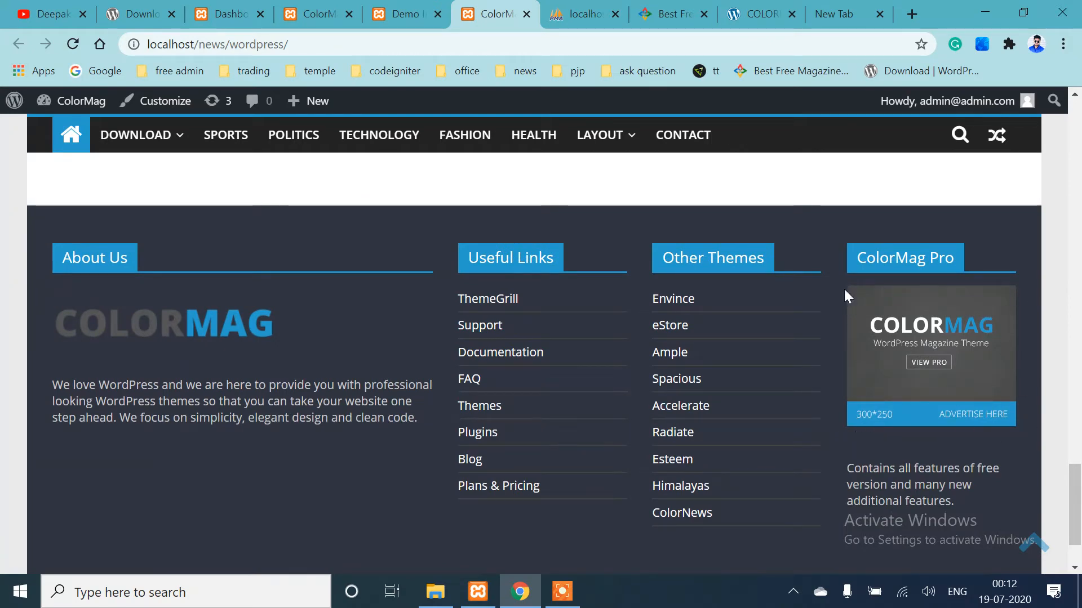
pyautogui.scroll(20, 712, 290)
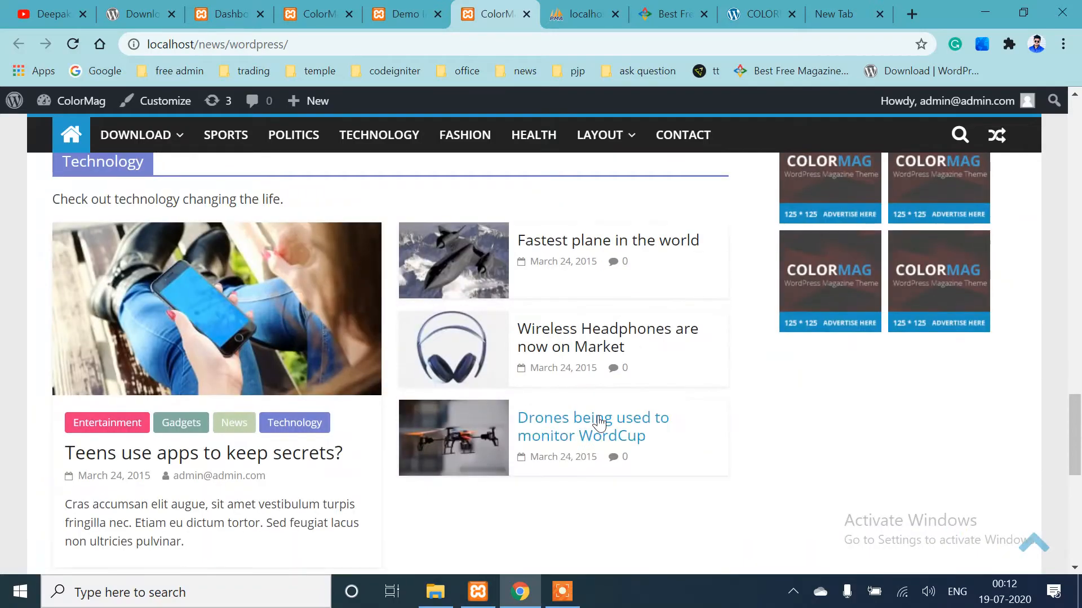
pyautogui.scroll(15, 919, 439)
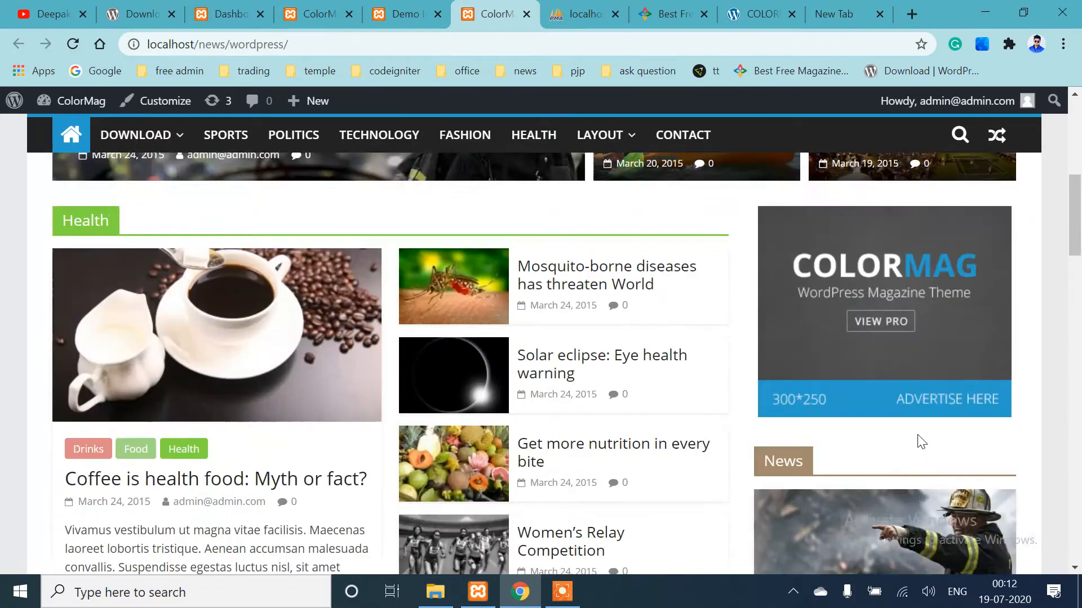
pyautogui.scroll(-1, 917, 447)
pyautogui.scroll(1, 748, 377)
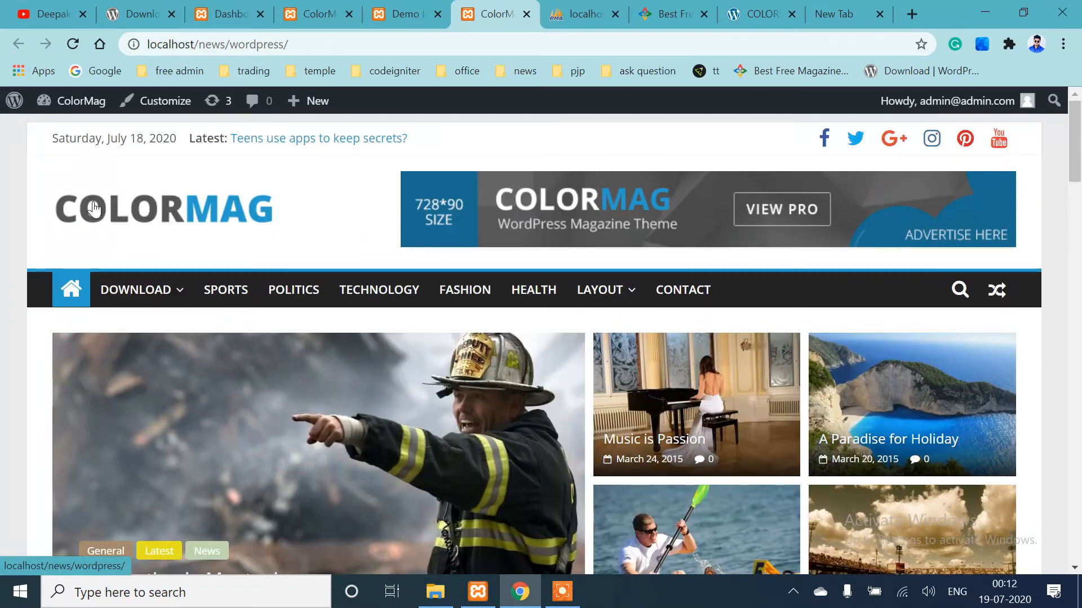
# Customize the Site Identity by replacing the logo with the uploaded cropped-Logo-1 image from Downloads, skipping the cropping
pyautogui.click(152, 100)
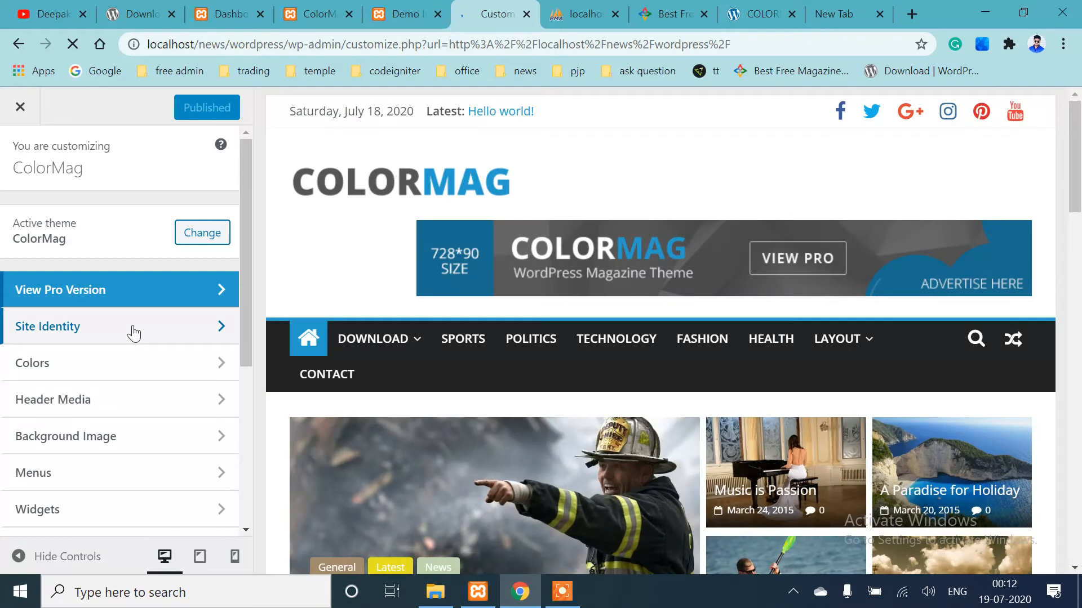
pyautogui.click(132, 328)
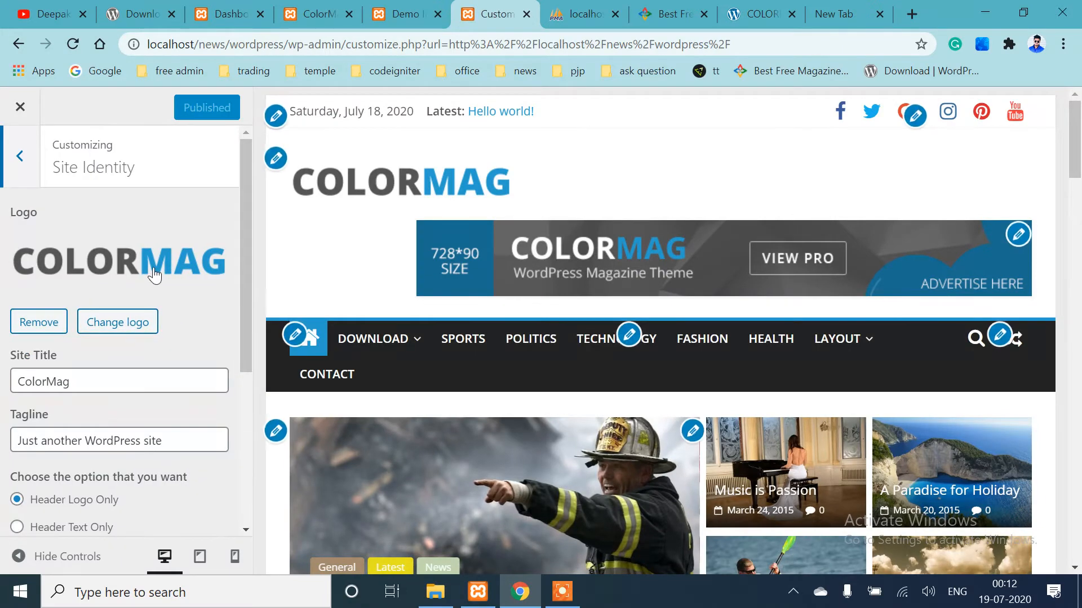
pyautogui.click(136, 334)
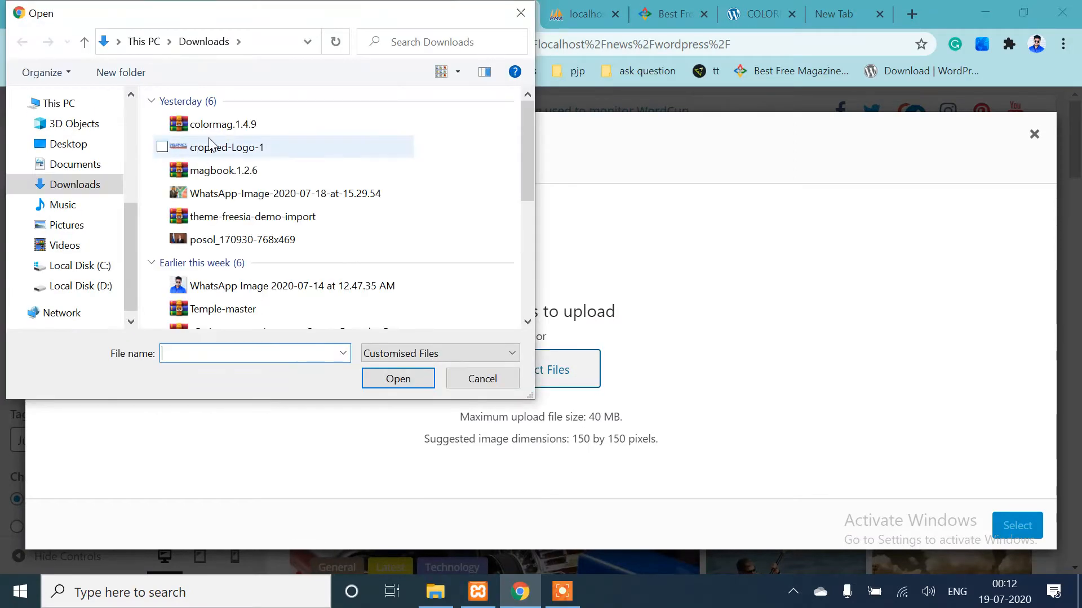
pyautogui.click(209, 147)
pyautogui.click(395, 379)
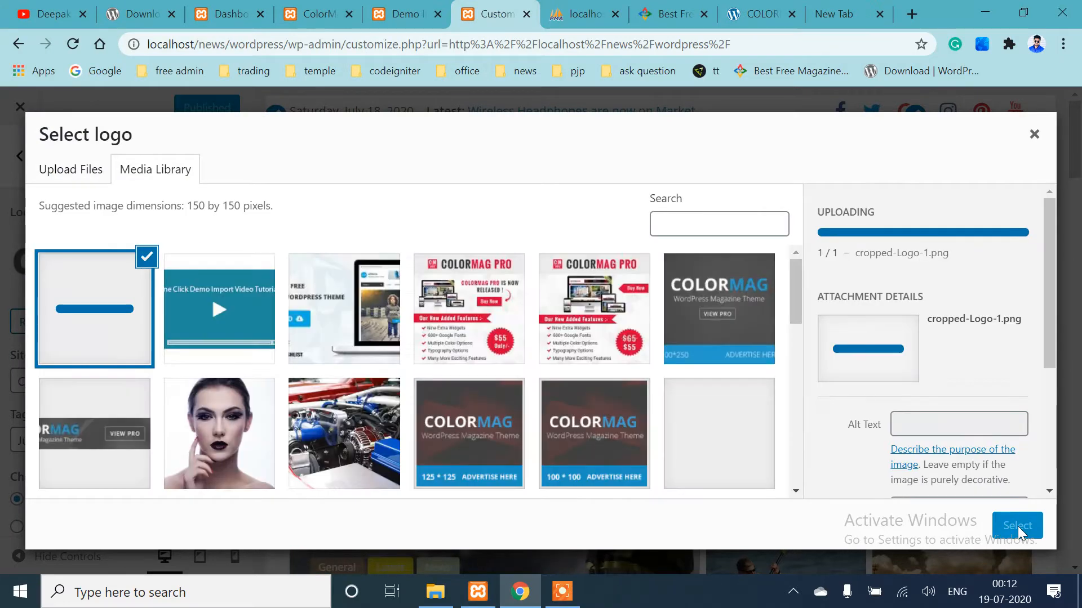
pyautogui.click(1017, 526)
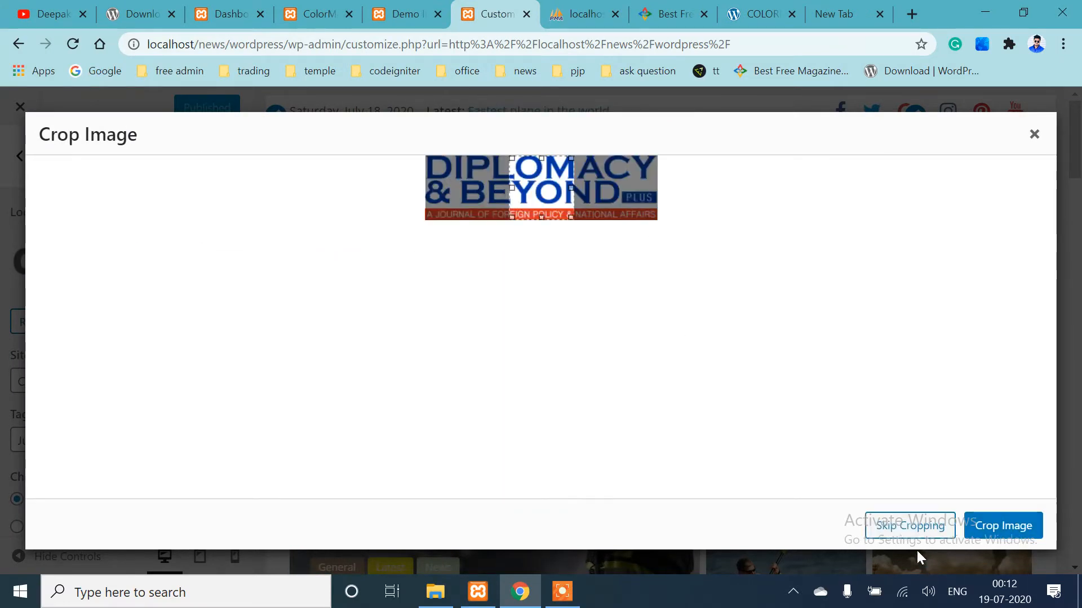
pyautogui.click(910, 525)
# Preview the header logo at full page width by hiding the customizer controls, and bring the controls back
pyautogui.moveTo(406, 340)
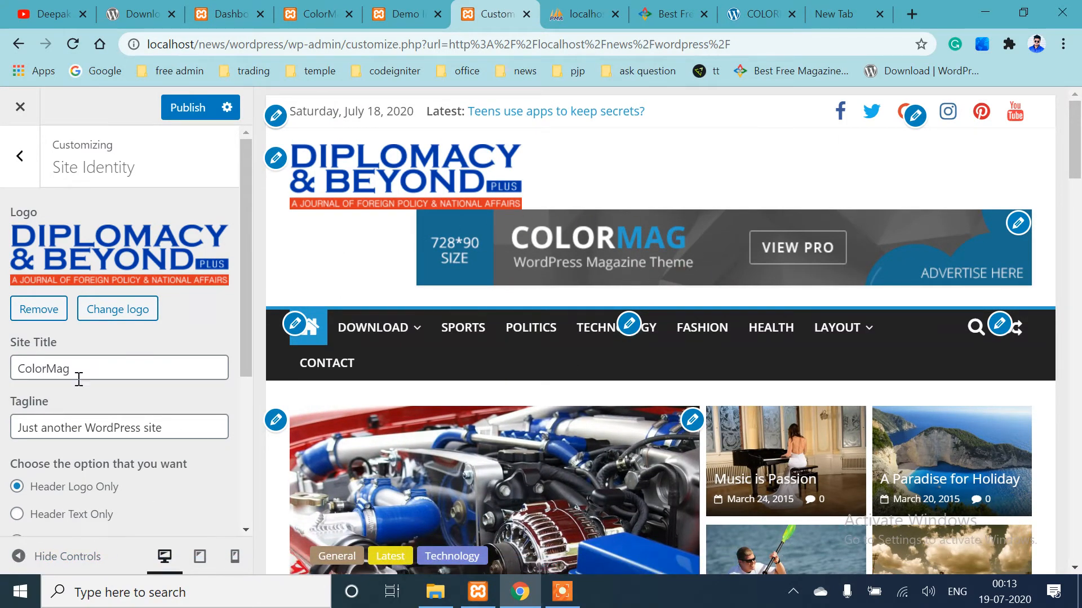
pyautogui.click(18, 556)
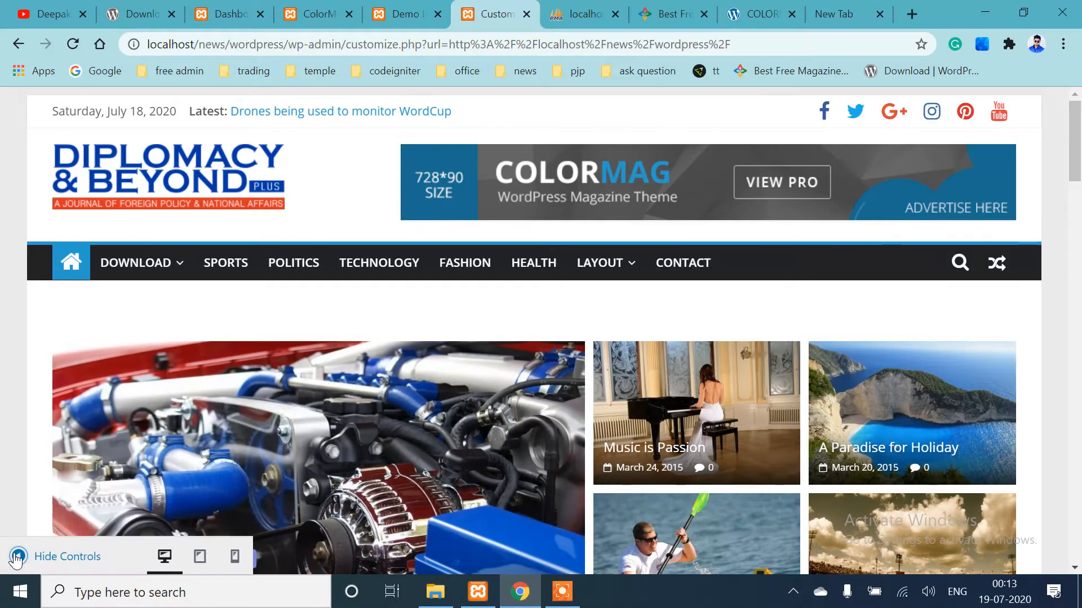
pyautogui.click(18, 556)
# Look through the Site Identity options and clear the site's tagline
pyautogui.scroll(-3, 112, 394)
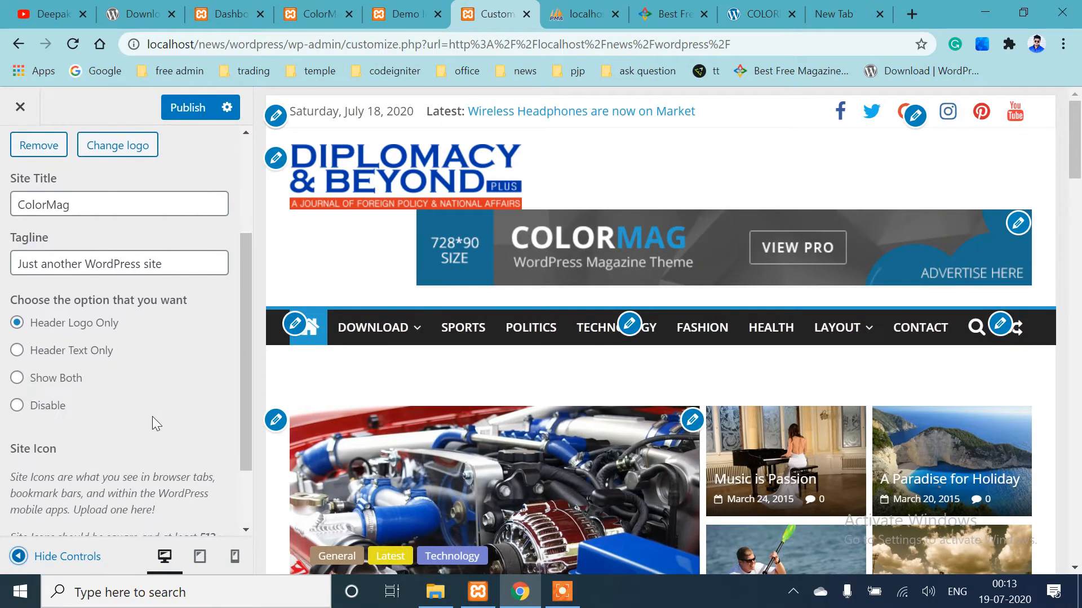
pyautogui.scroll(3, 168, 401)
pyautogui.moveTo(172, 433); pyautogui.dragTo(3, 443)
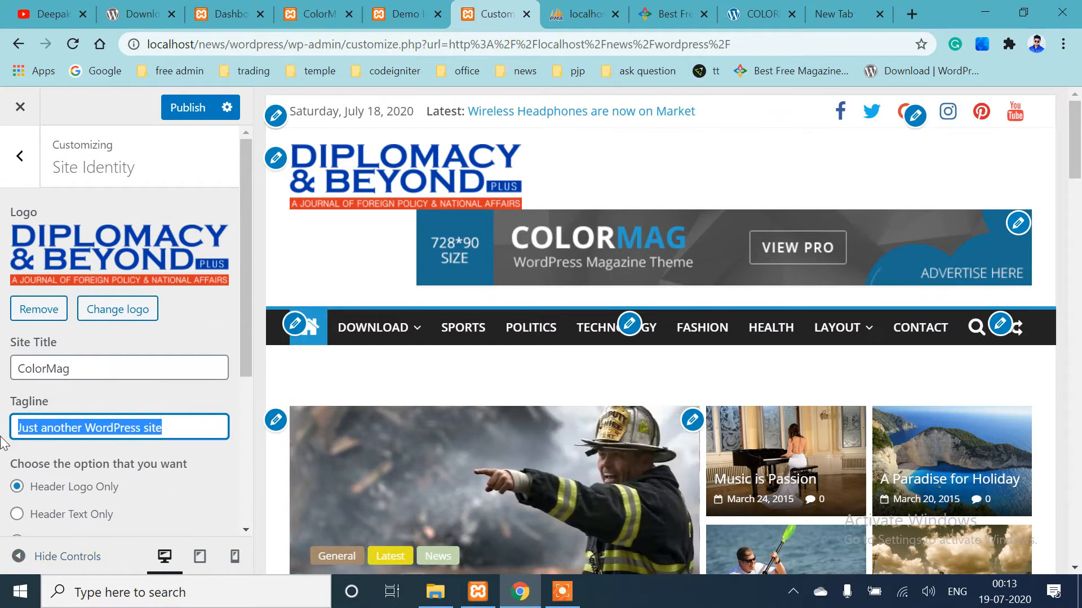
pyautogui.press('BackSpace')
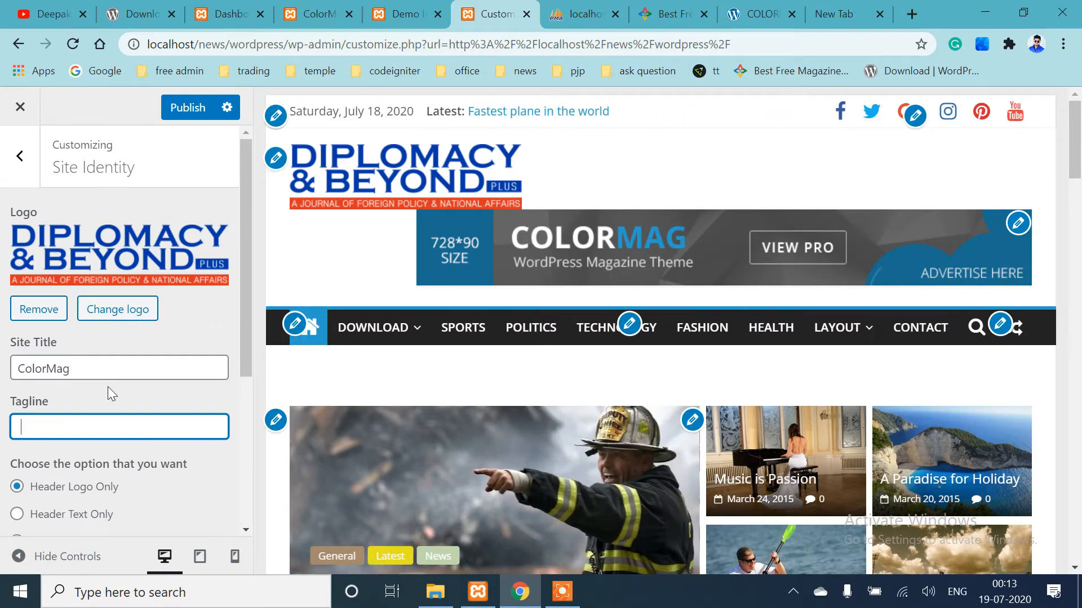
# Set the site's background color to #333333 in the Colors settings and check it down the page preview
pyautogui.click(22, 164)
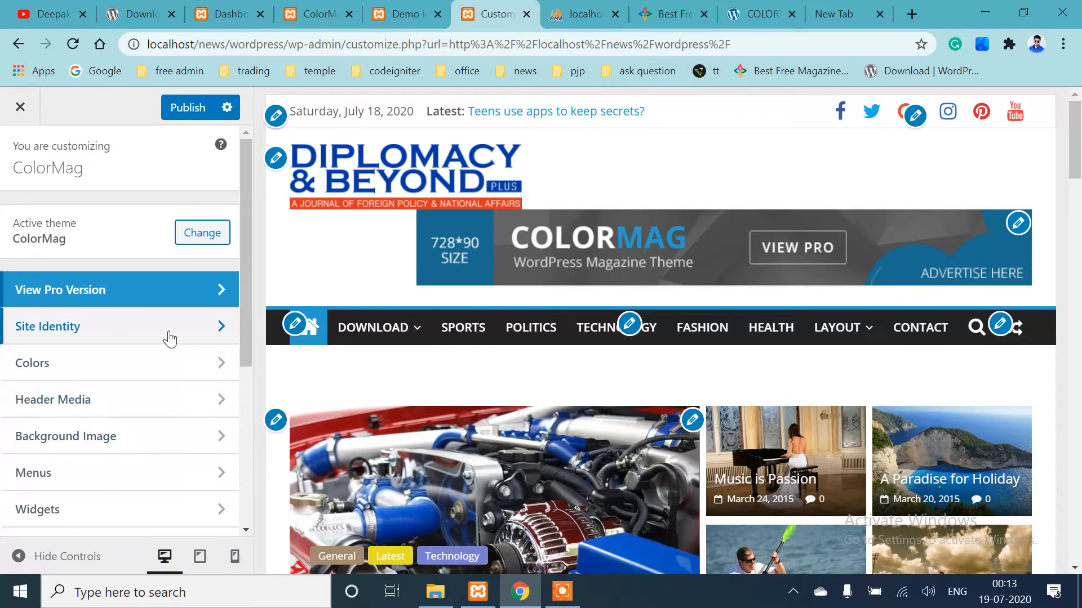
pyautogui.click(140, 363)
pyautogui.click(32, 242)
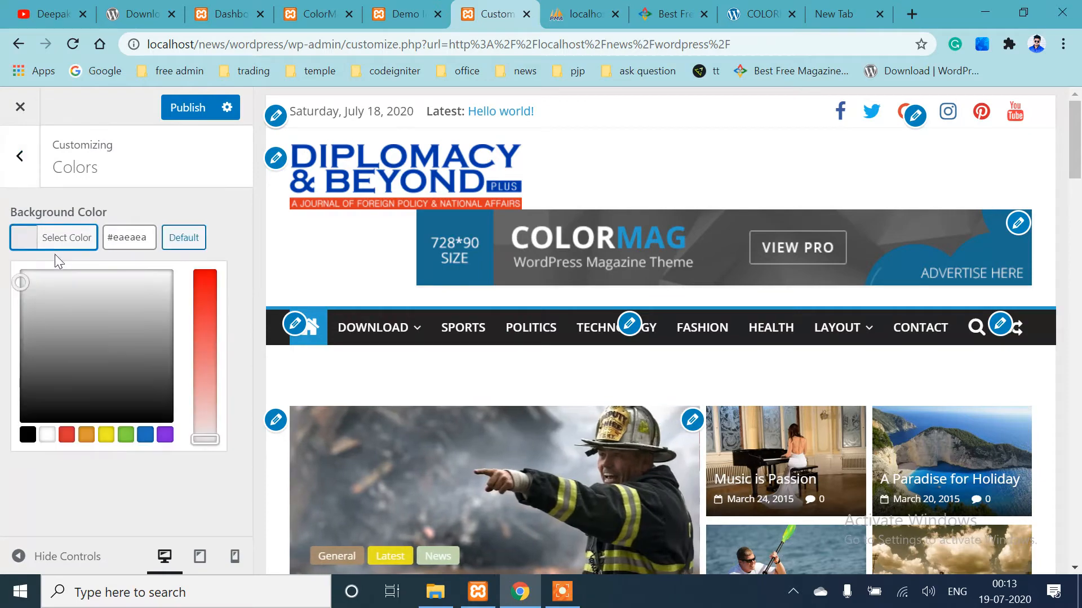
pyautogui.click(37, 393)
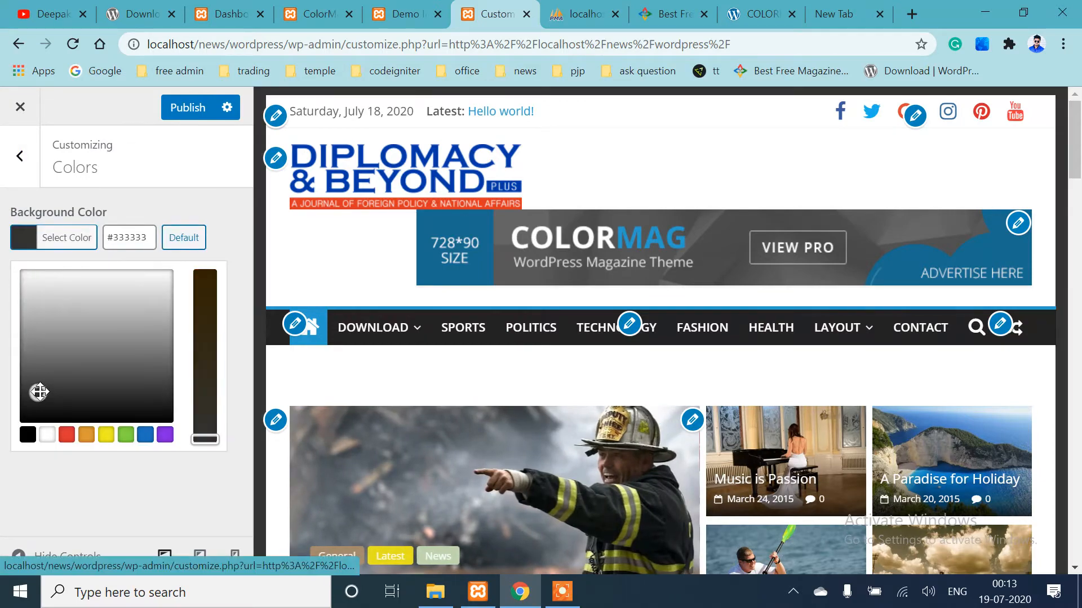
pyautogui.scroll(-15, 479, 415)
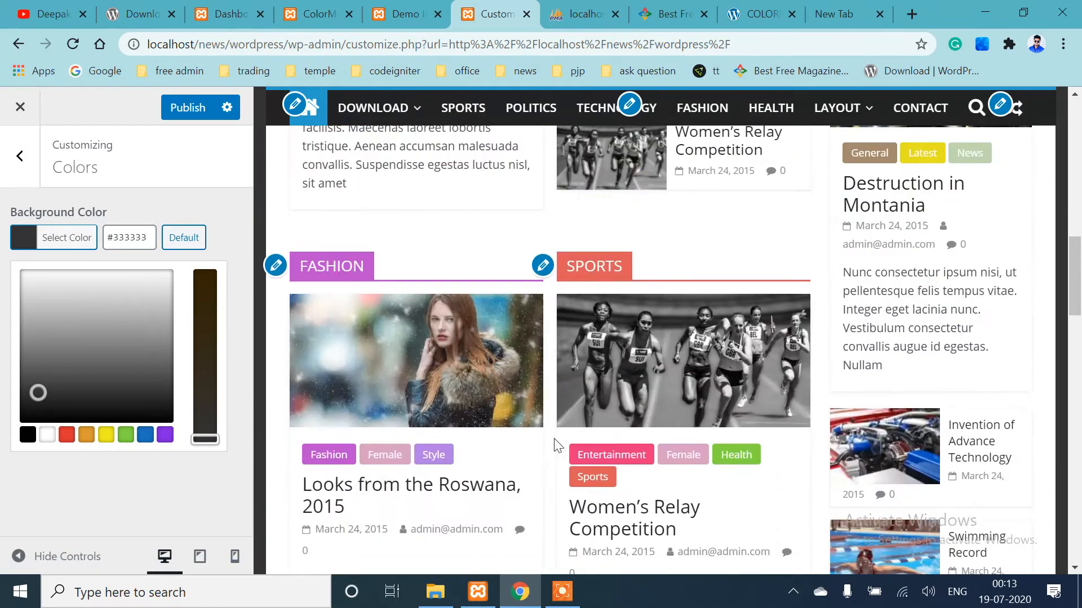
# Preview the page with its dark background at full width by hiding the customizer controls, and bring the controls back
pyautogui.scroll(-4, 451, 436)
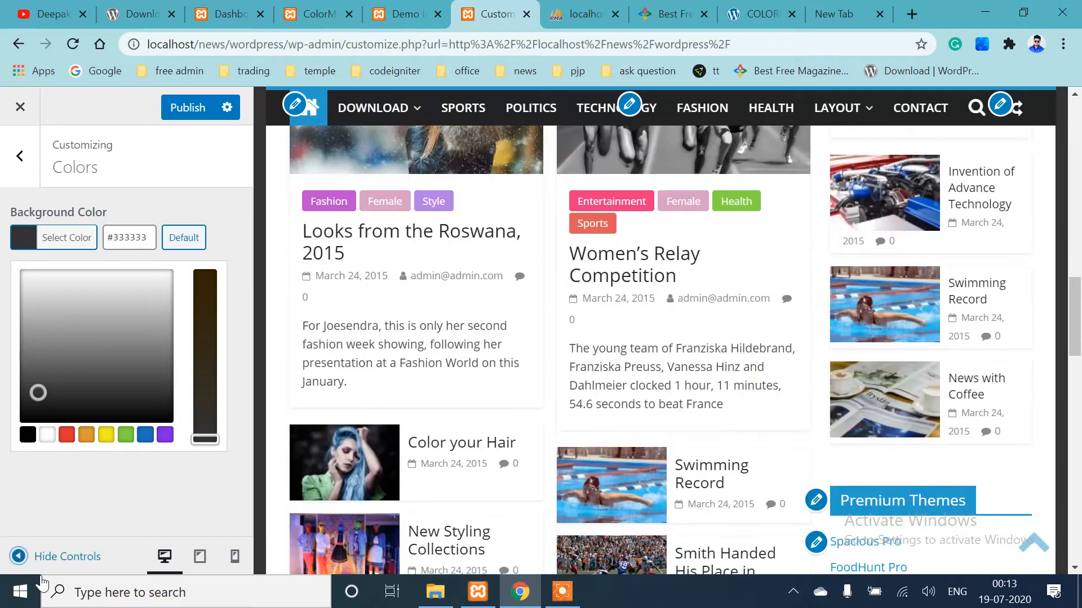
pyautogui.click(19, 557)
pyautogui.scroll(15, 397, 500)
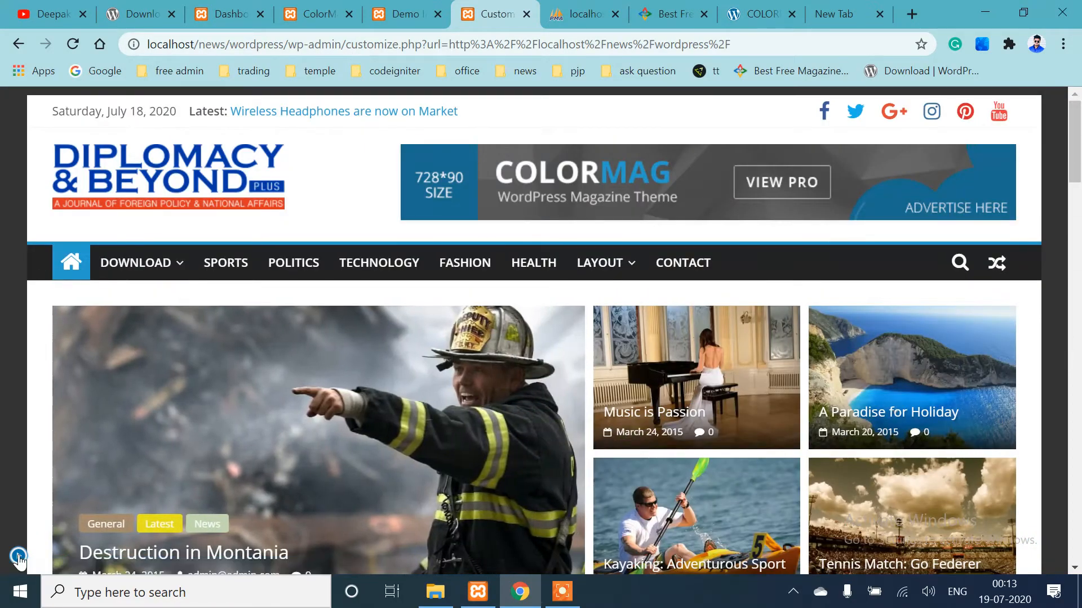
pyautogui.click(18, 555)
# Set the site's background color to white (#ffffff) and return to the main customizer sections
pyautogui.click(53, 241)
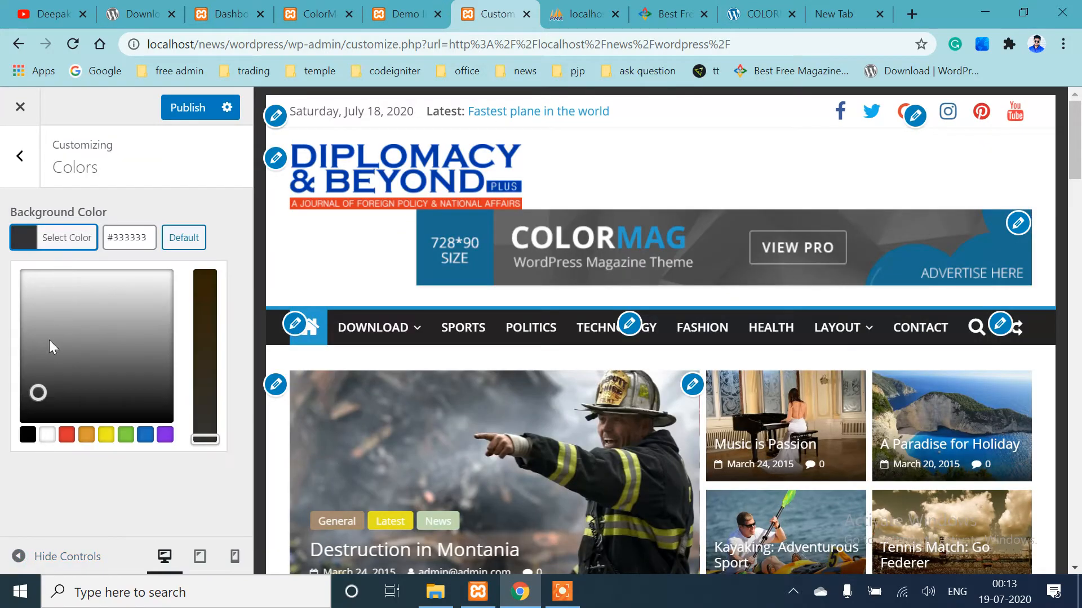
pyautogui.click(47, 434)
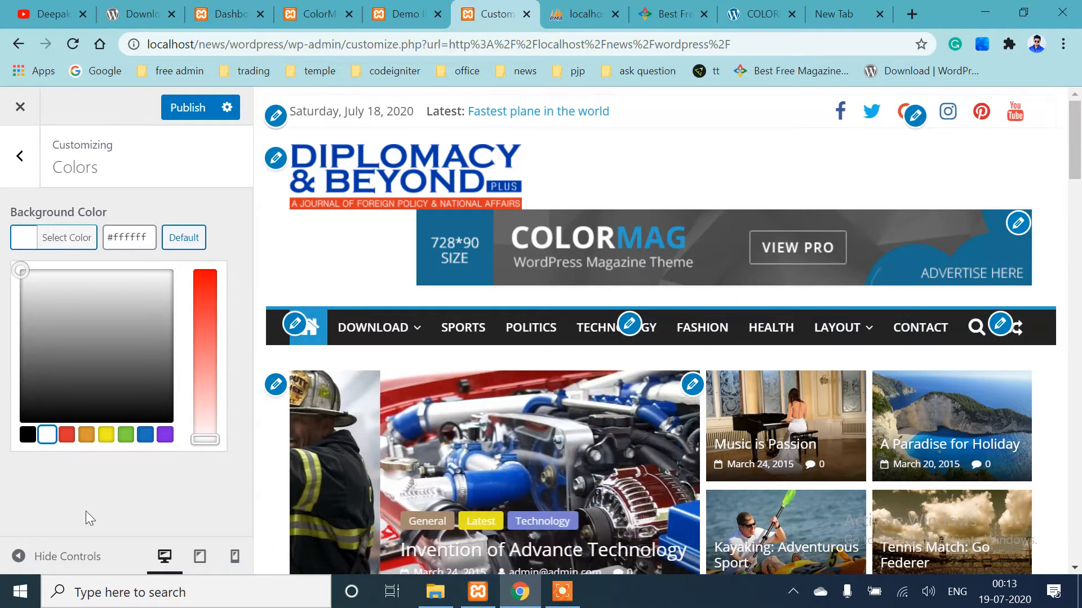
pyautogui.click(85, 512)
pyautogui.click(20, 156)
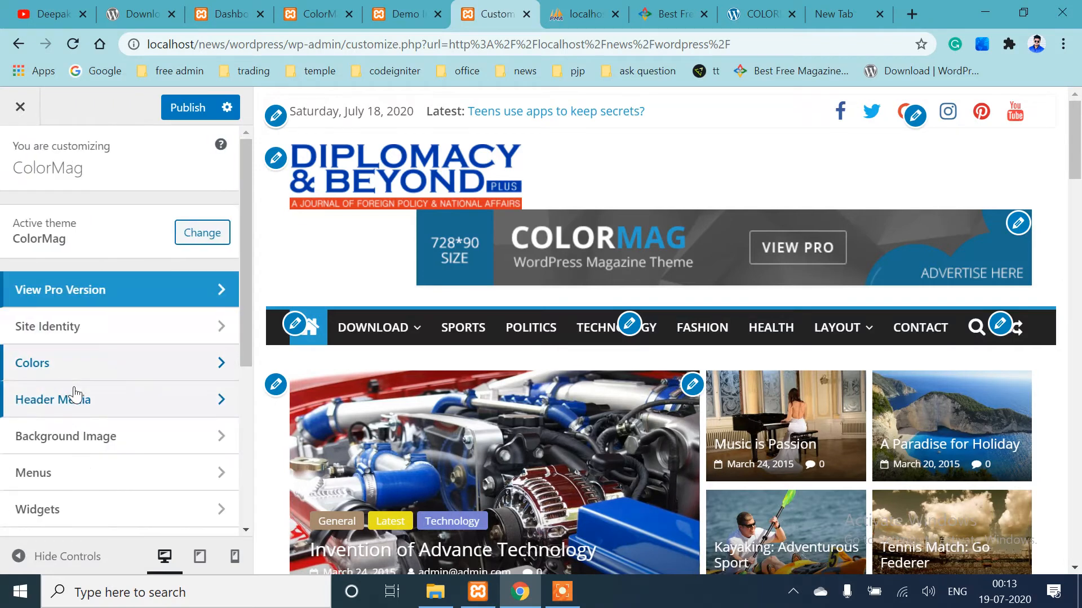
# Look through the Header Media options for header video and image, and check the Background Image setting
pyautogui.click(87, 406)
pyautogui.scroll(-4, 135, 415)
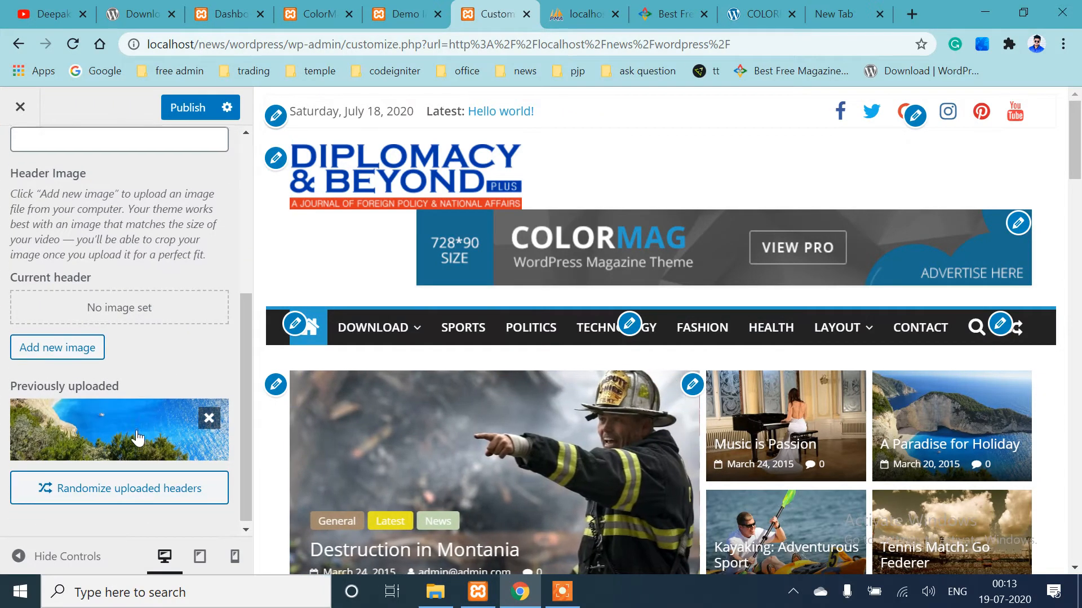
pyautogui.scroll(2, 137, 431)
pyautogui.scroll(-2, 137, 437)
pyautogui.scroll(5, 136, 434)
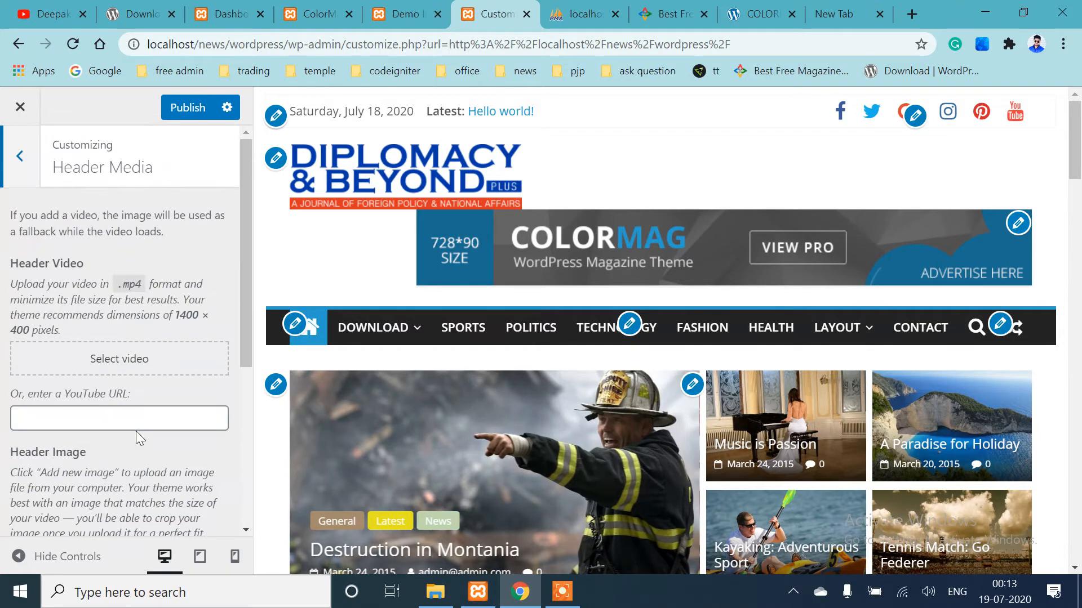
pyautogui.click(25, 163)
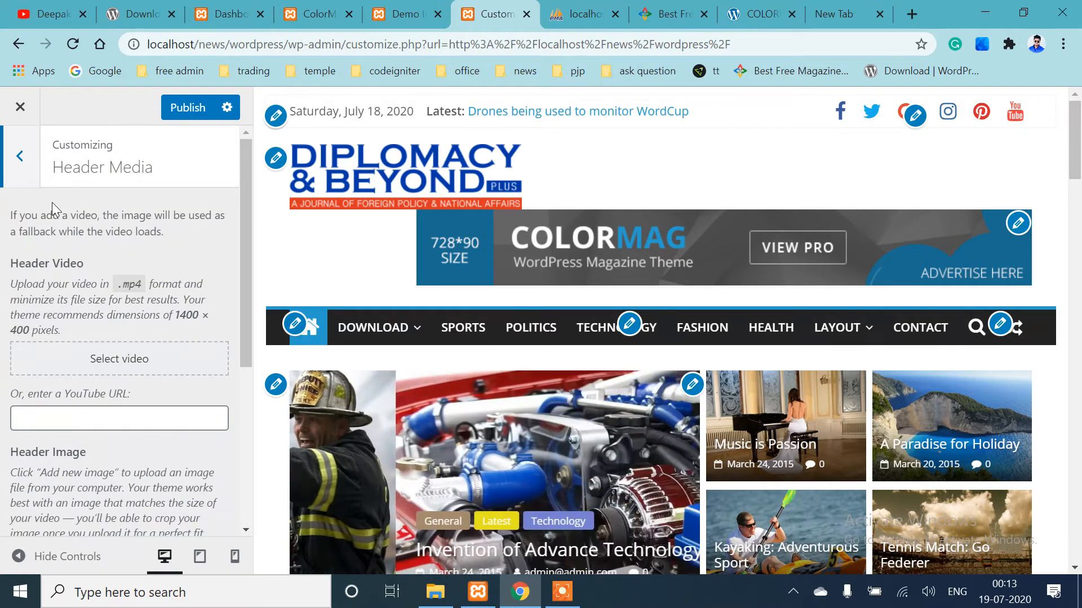
pyautogui.scroll(-2, 72, 366)
pyautogui.click(120, 276)
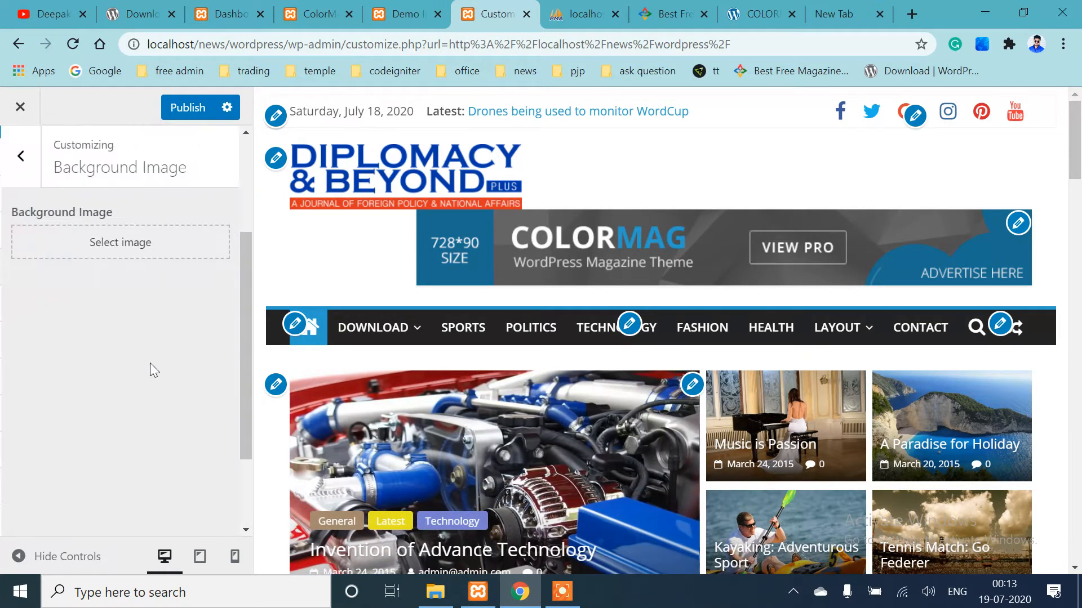
pyautogui.click(26, 181)
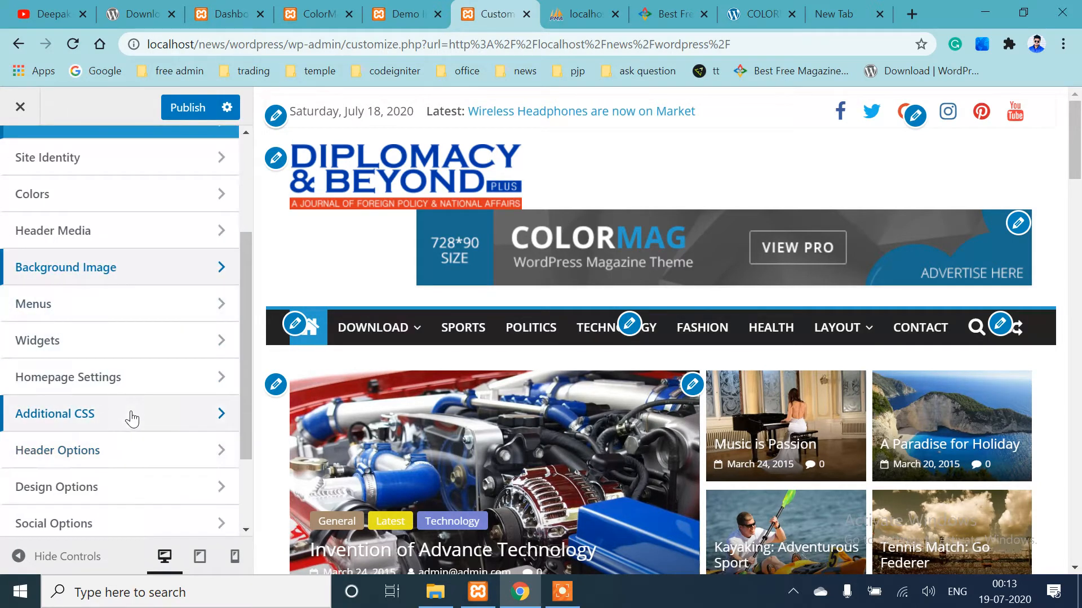
# Examine the Main Header Area Display Type choices in Header Options and preview the current header at full page width
pyautogui.click(122, 459)
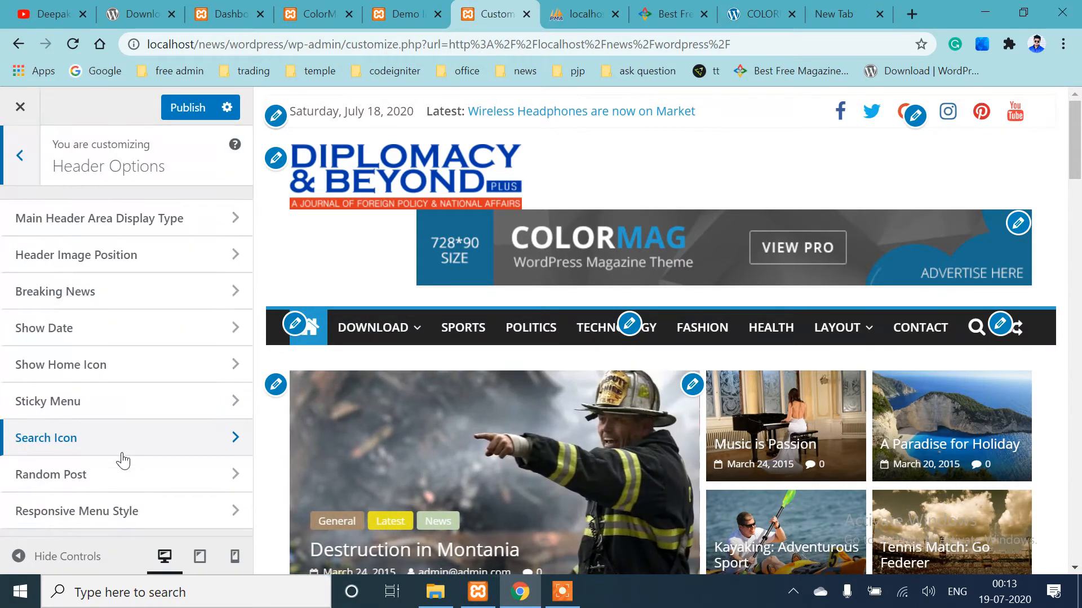
pyautogui.click(212, 221)
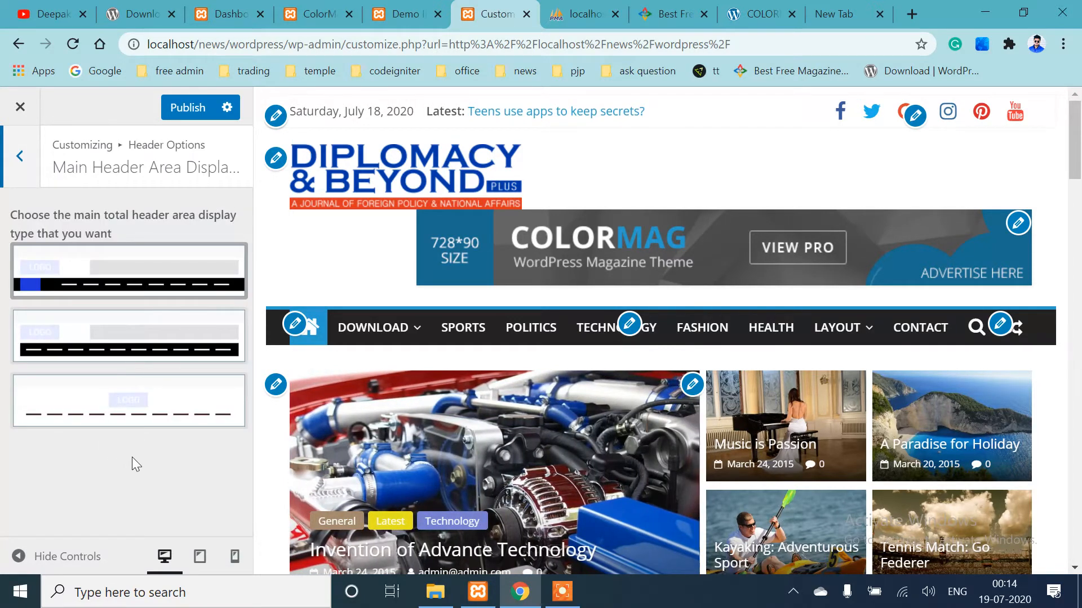
pyautogui.click(18, 559)
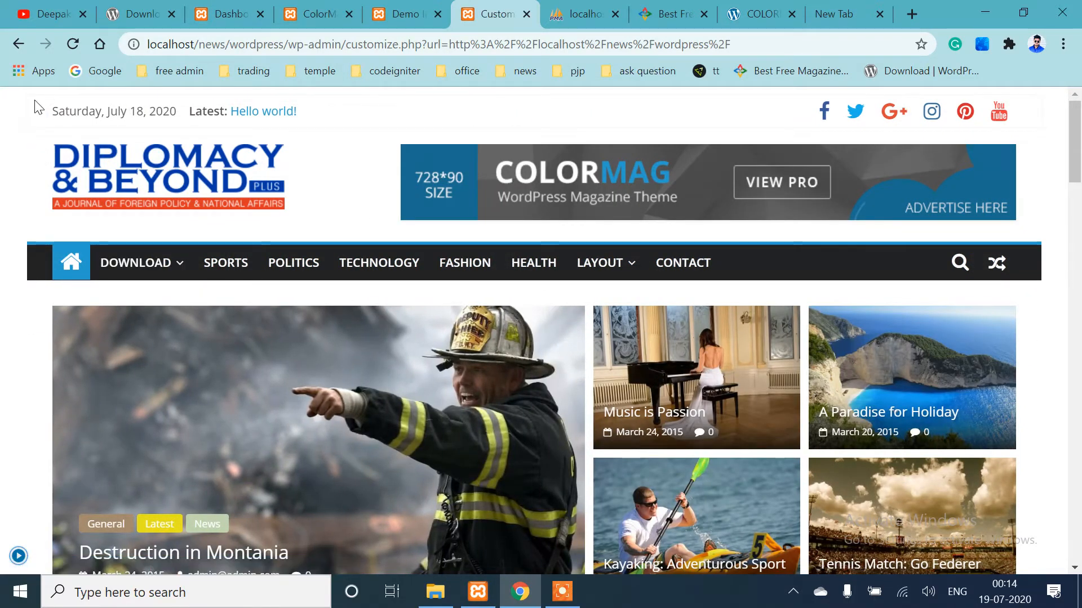
pyautogui.moveTo(38, 108); pyautogui.dragTo(54, 574)
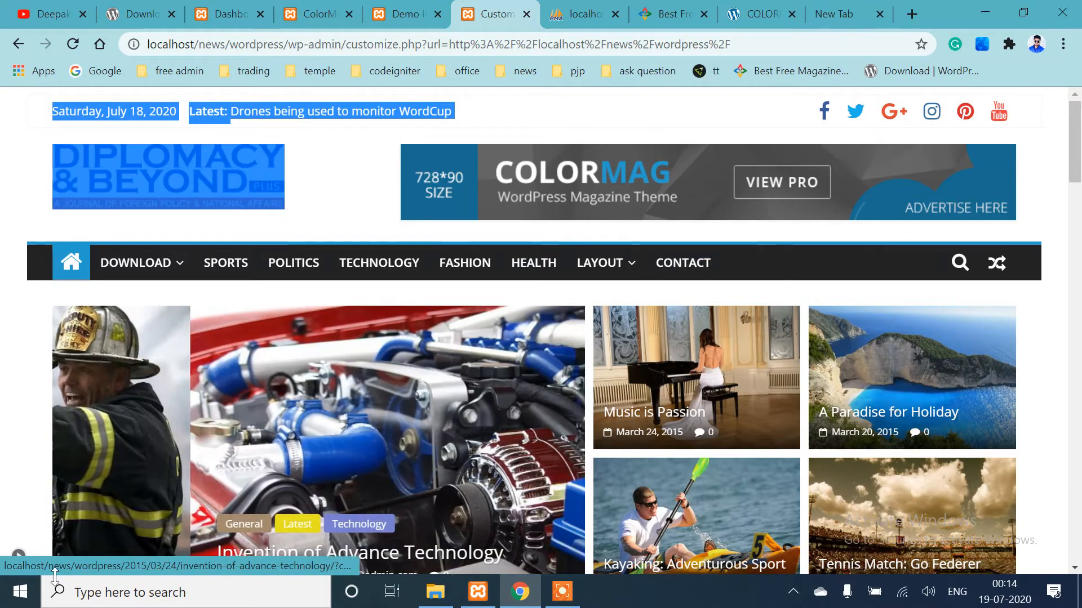
pyautogui.click(18, 554)
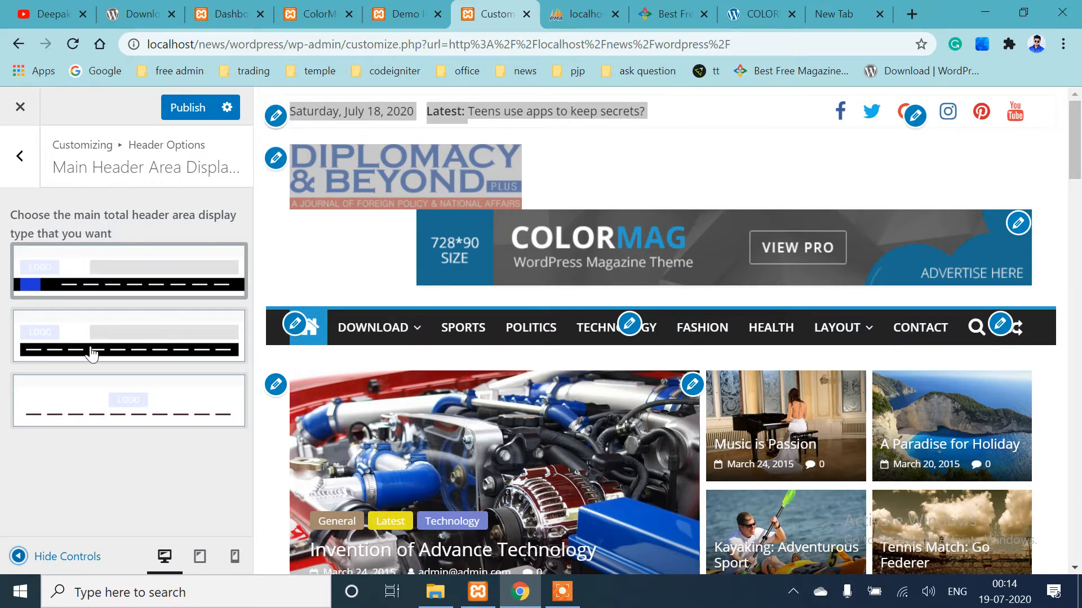
# Try the centered-logo header display type and restore the first type with the logo beside the banner
pyautogui.click(125, 405)
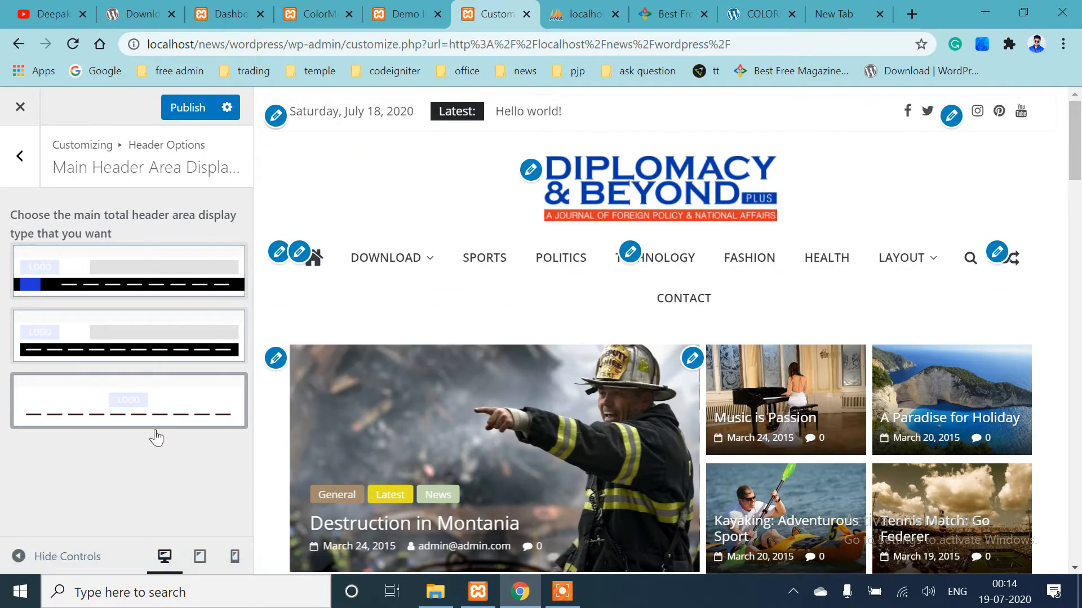
pyautogui.click(151, 279)
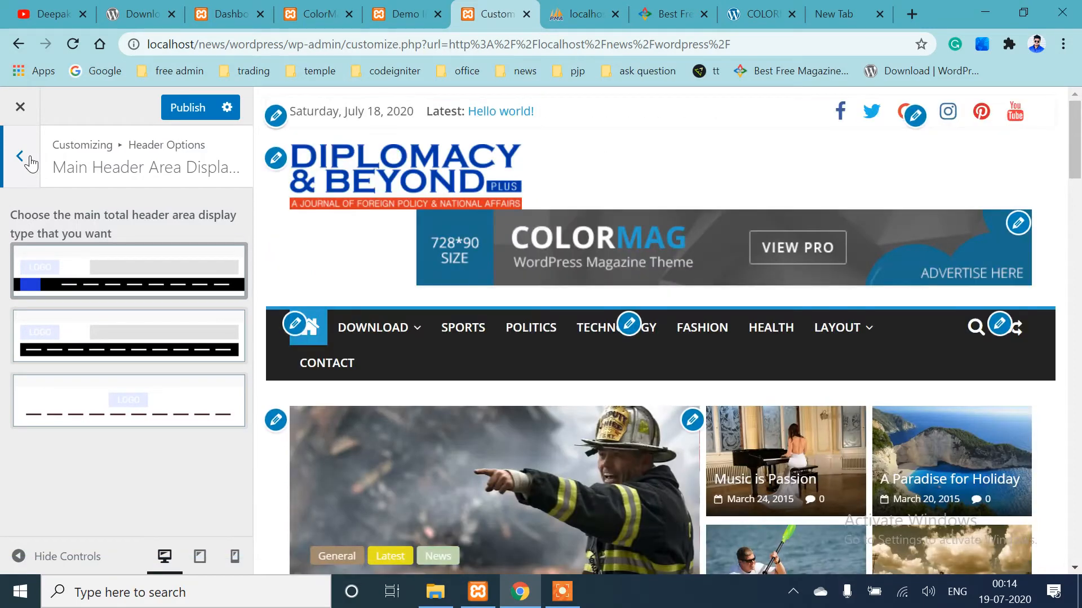
pyautogui.click(23, 157)
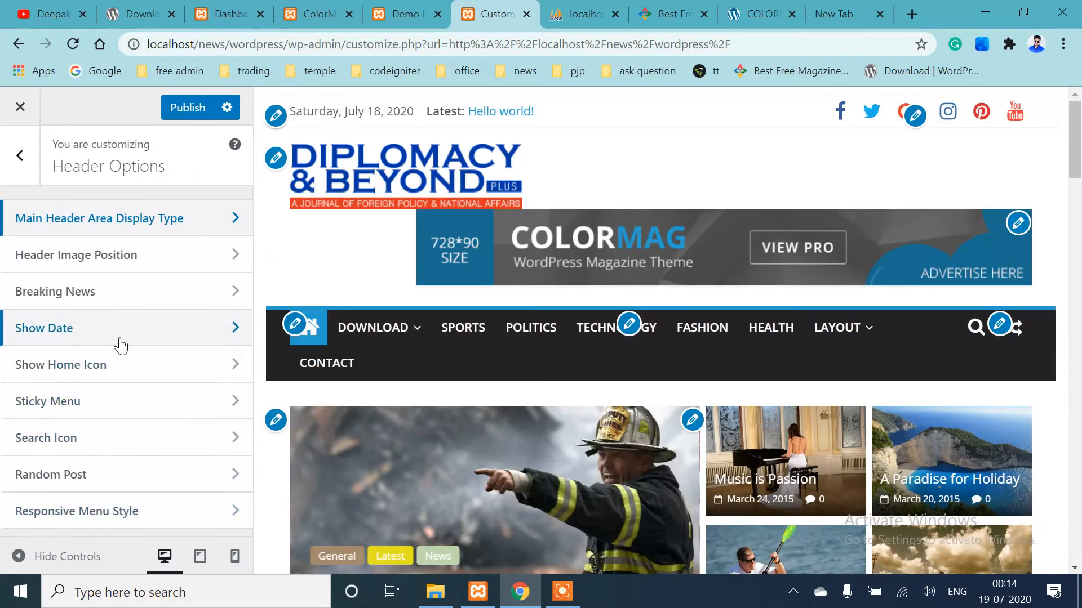
# Review the Header Image Position options and try out the checkbox for the breaking news section, leaving it enabled
pyautogui.click(133, 255)
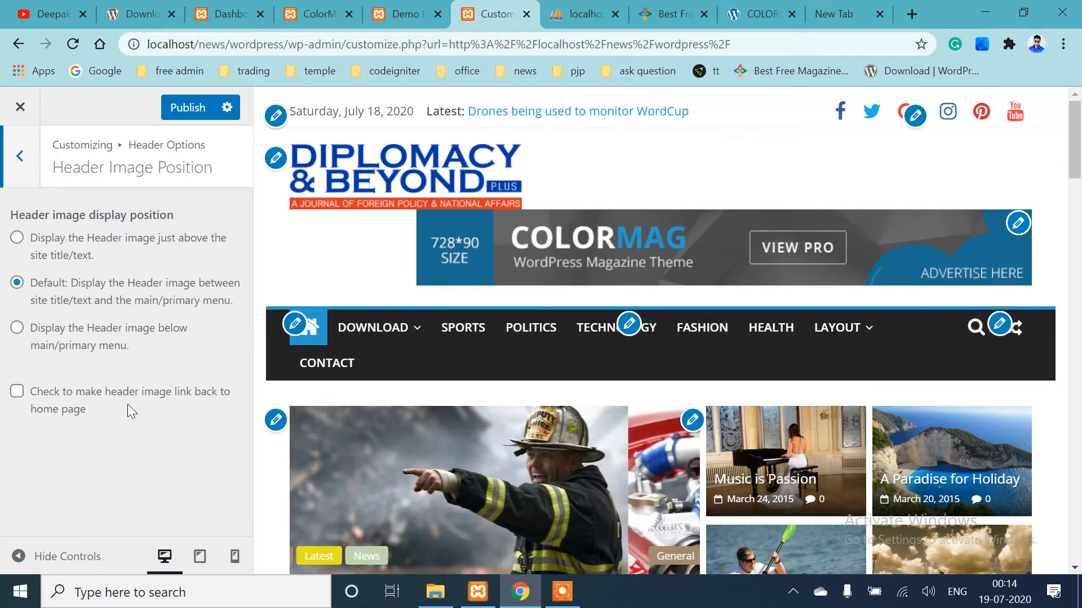
pyautogui.click(15, 148)
pyautogui.click(110, 300)
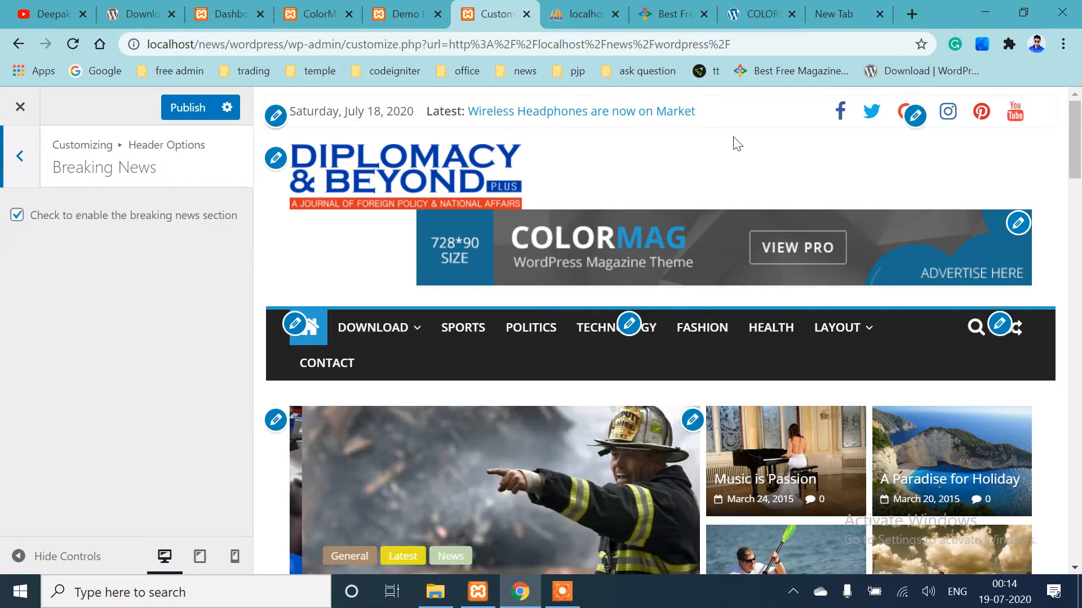
pyautogui.click(18, 216)
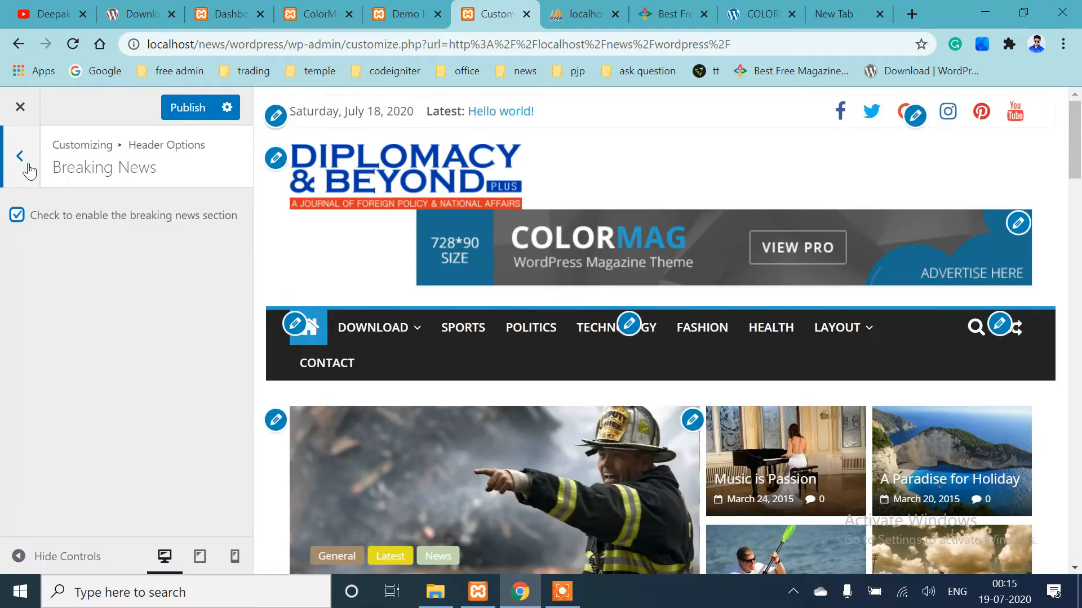
pyautogui.click(28, 169)
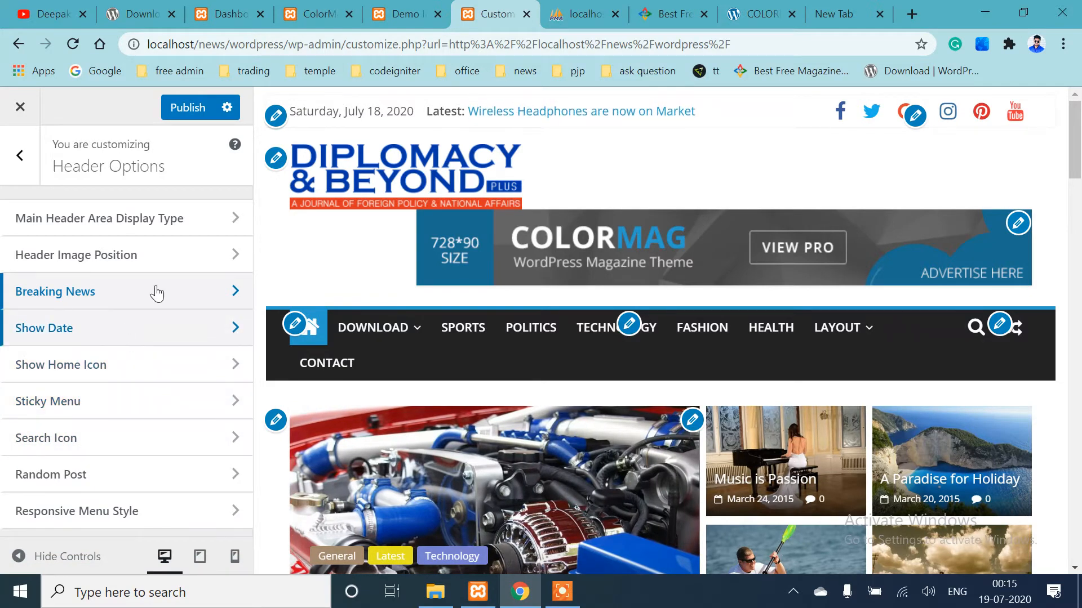
# Check the Show Home Icon and Search Icon settings in Header Options
pyautogui.click(168, 374)
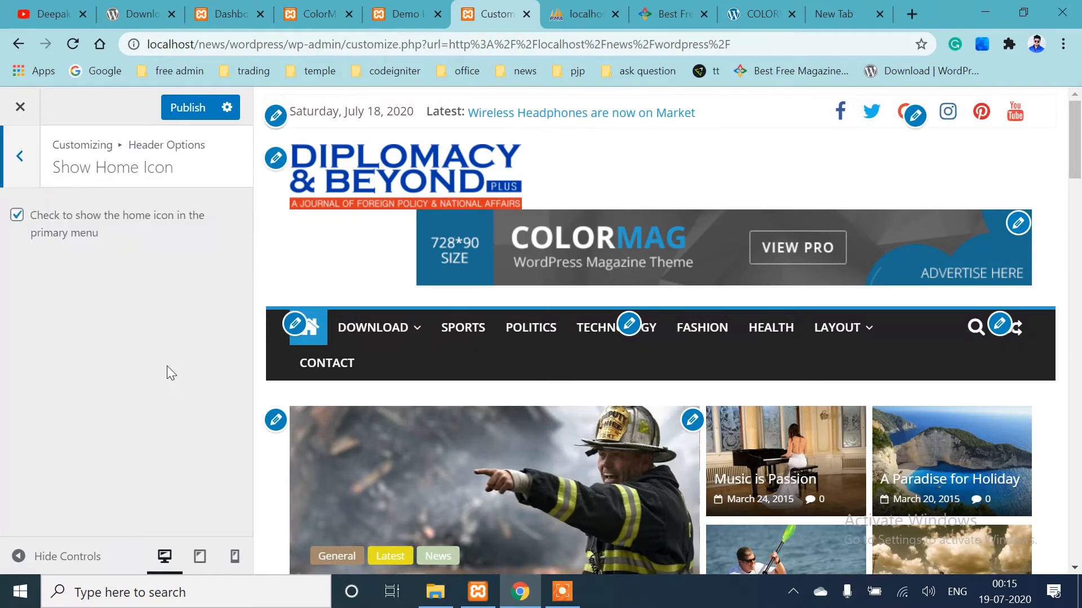
pyautogui.click(24, 182)
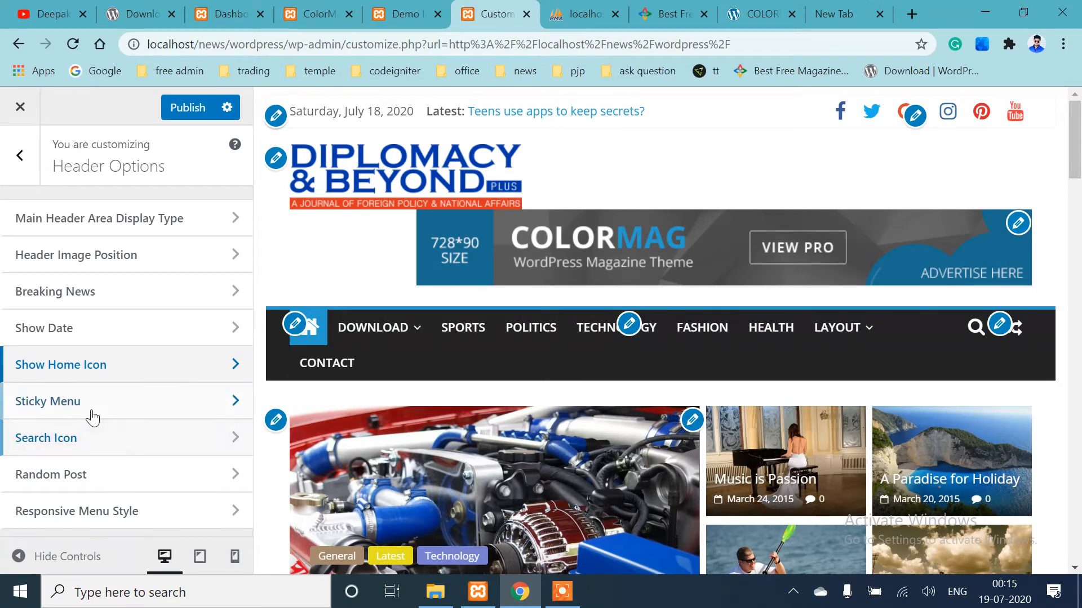
pyautogui.click(106, 444)
pyautogui.click(19, 161)
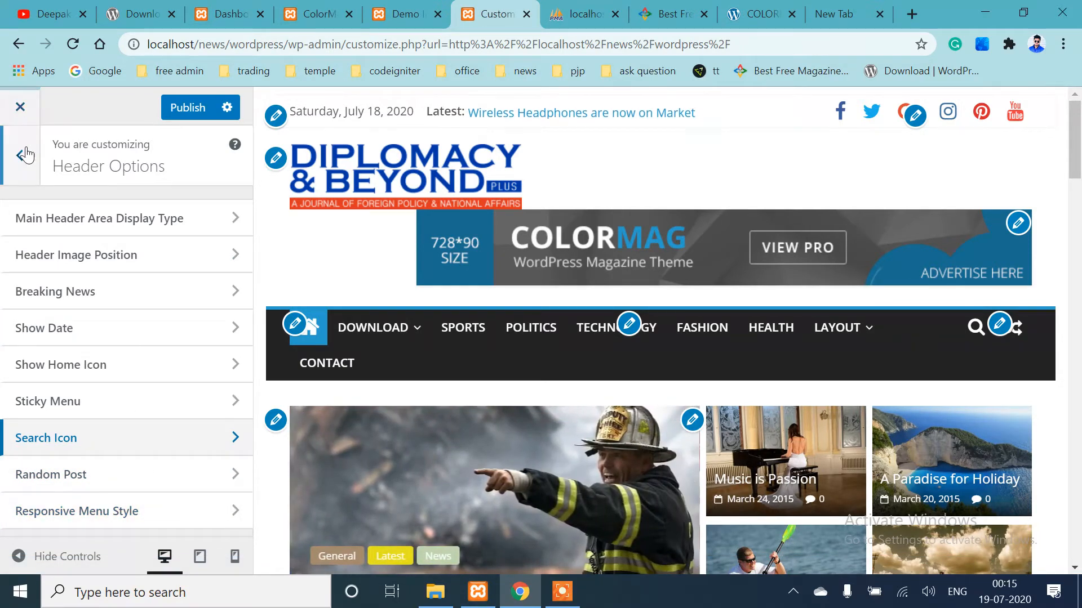
# Open the Design Options and check the Front Page Settings for hiding blog posts or the static page
pyautogui.click(26, 155)
pyautogui.scroll(-5, 140, 416)
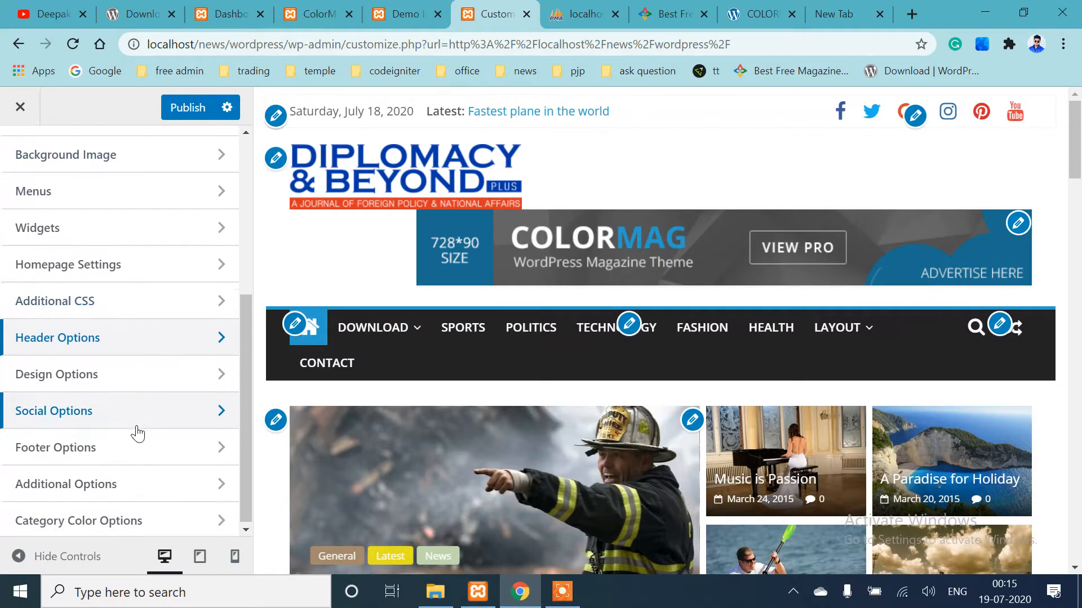
pyautogui.click(157, 376)
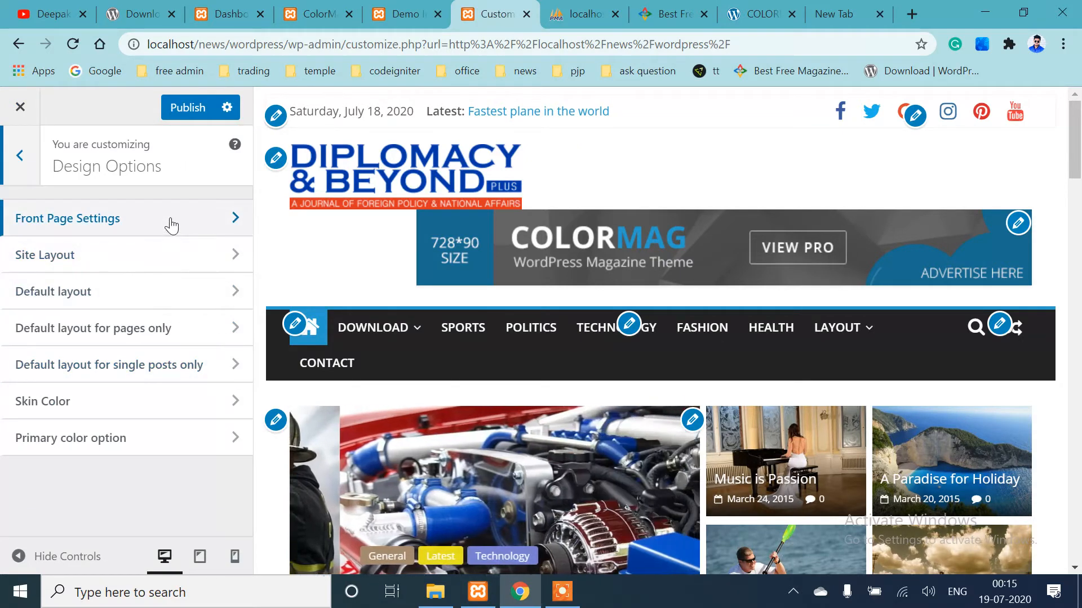
pyautogui.click(172, 225)
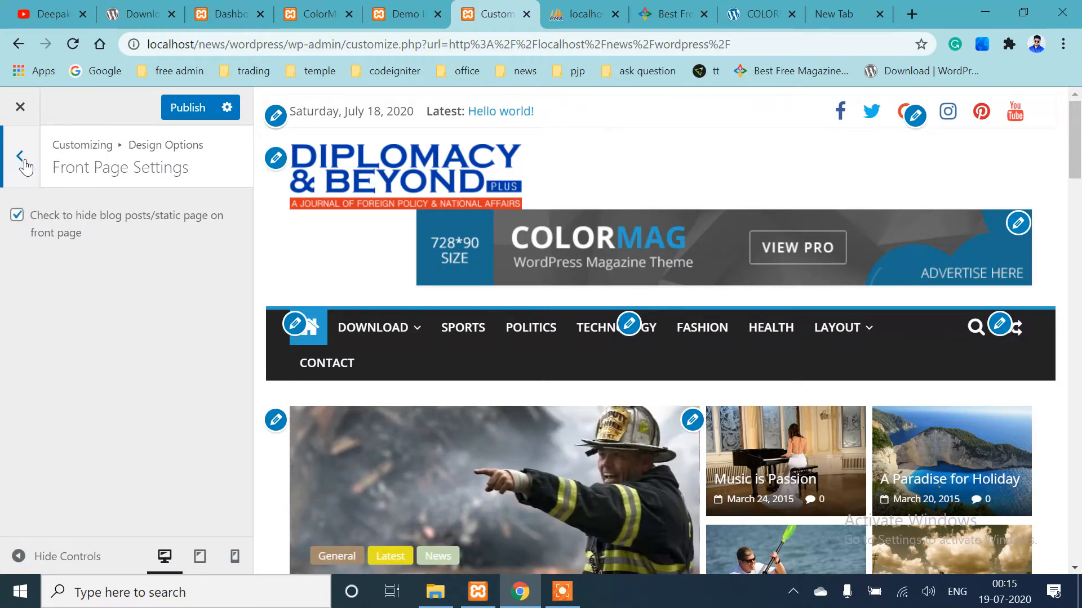
# Set the Site Layout in Design Options to Wide Layout
pyautogui.click(21, 157)
pyautogui.click(177, 254)
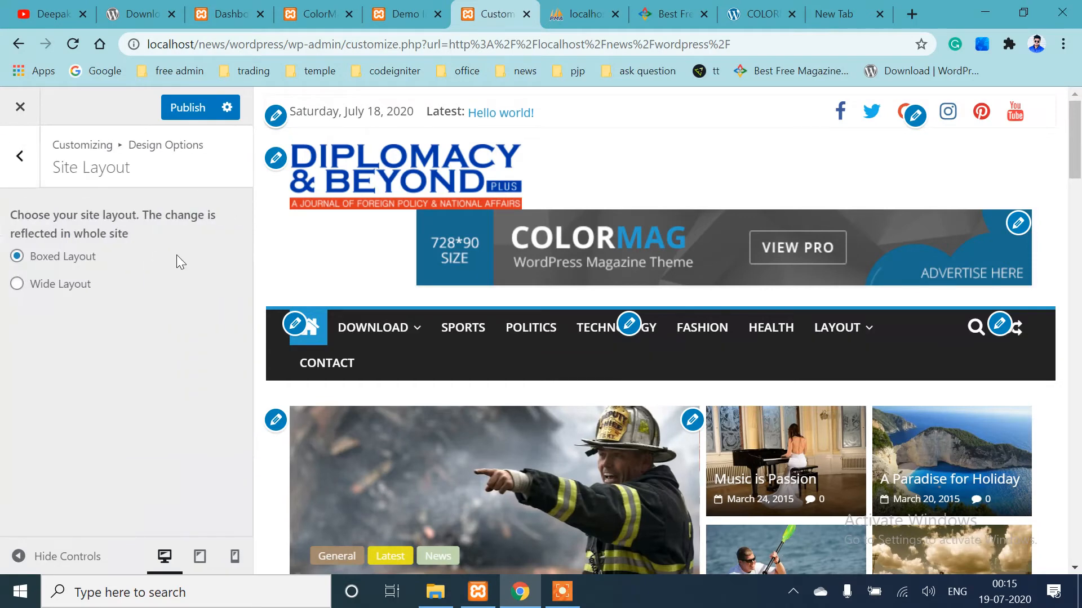
pyautogui.click(22, 287)
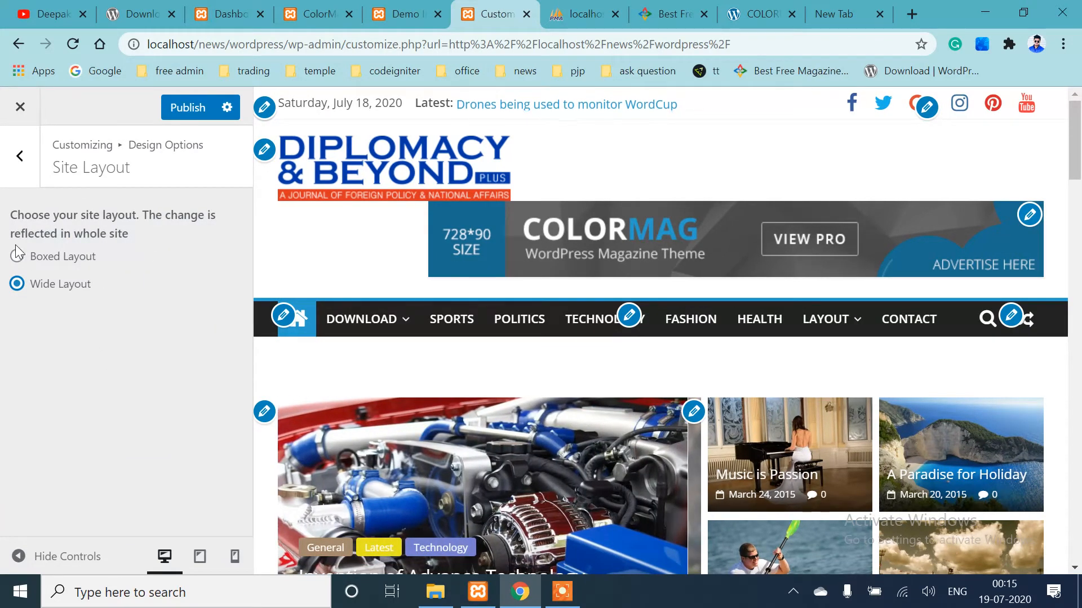
# Preview the wide layout with the customizer controls hidden, inspecting the page from the header down to the footer
pyautogui.click(18, 557)
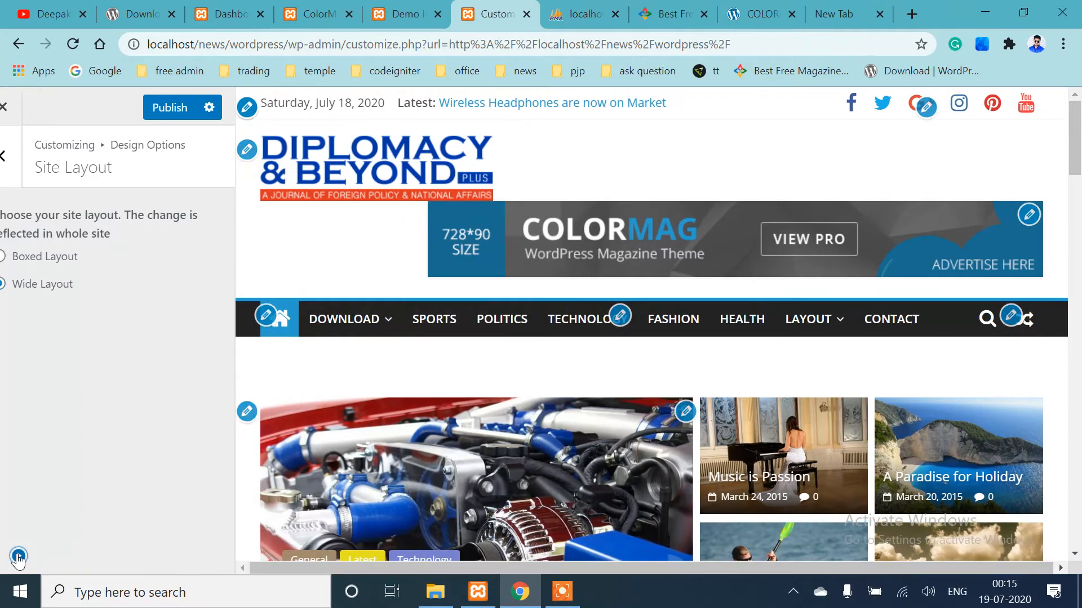
pyautogui.scroll(-5, 356, 457)
pyautogui.scroll(-10, 357, 457)
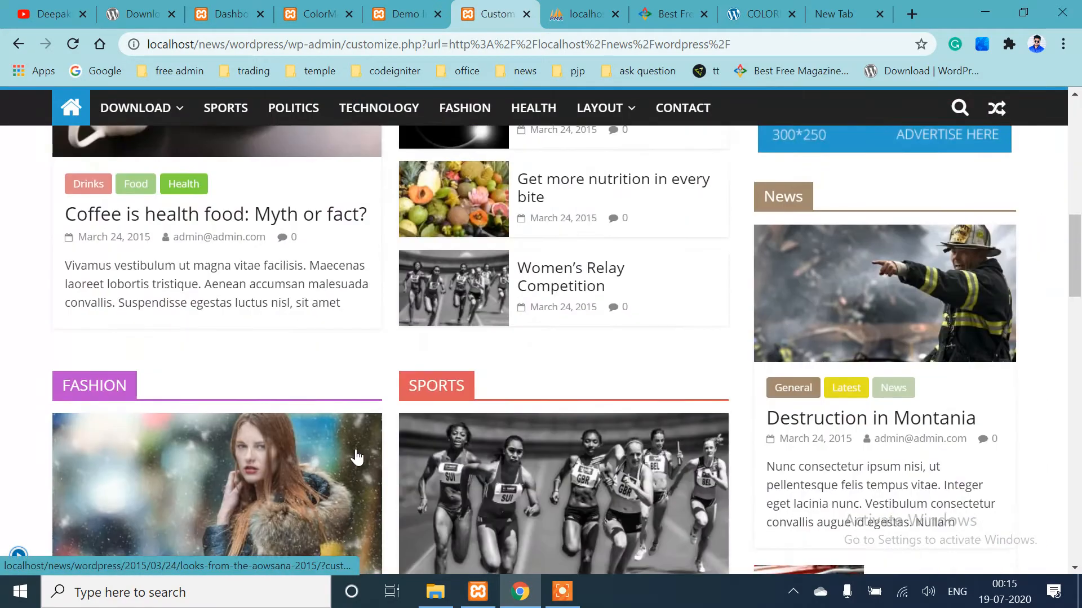
pyautogui.scroll(16, 356, 457)
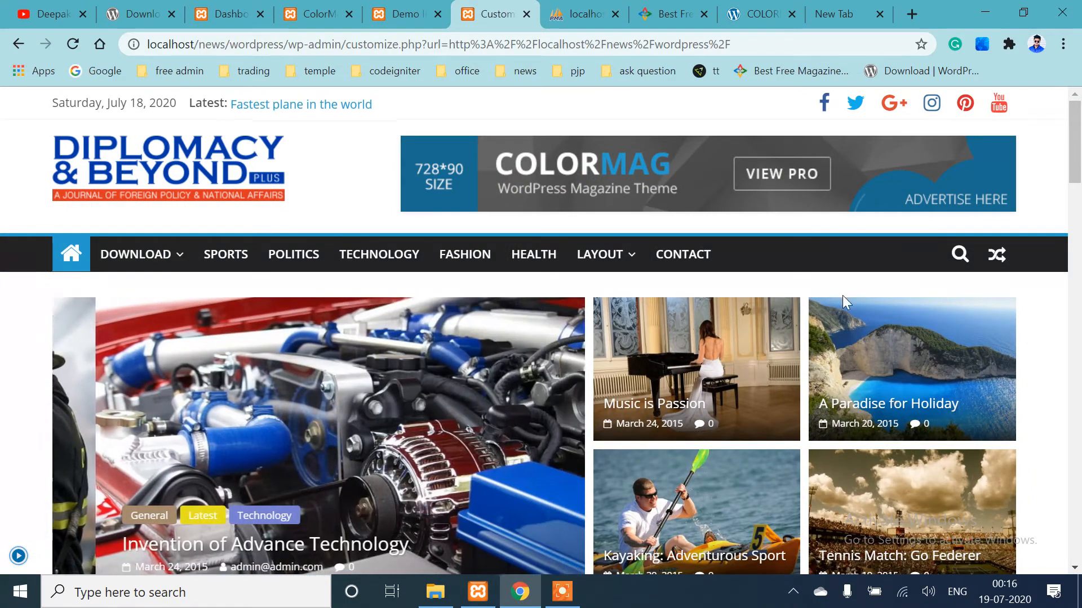
pyautogui.scroll(-15, 322, 348)
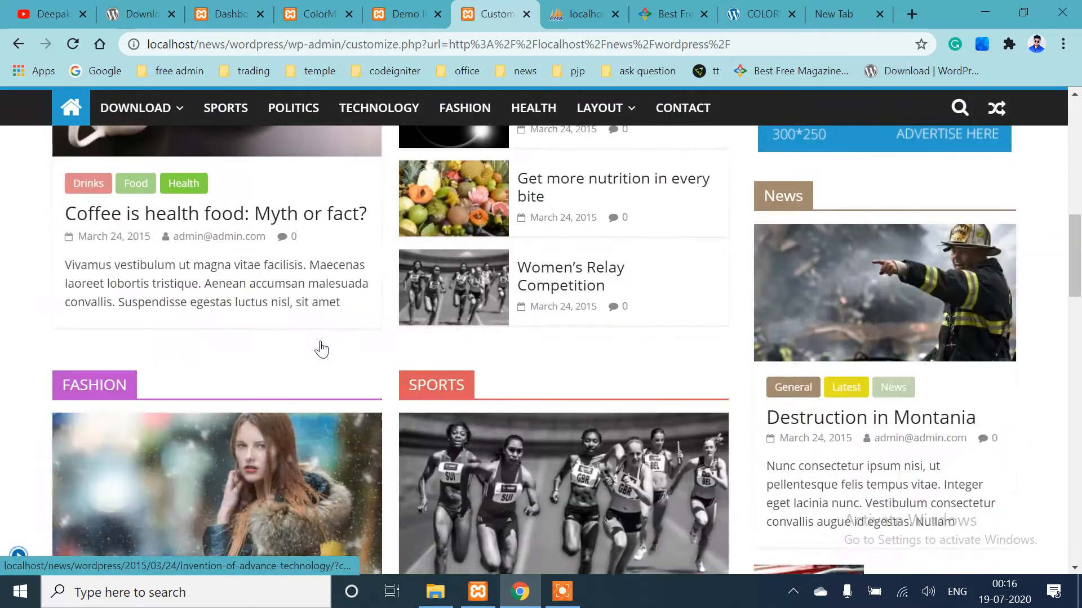
pyautogui.scroll(-10, 322, 347)
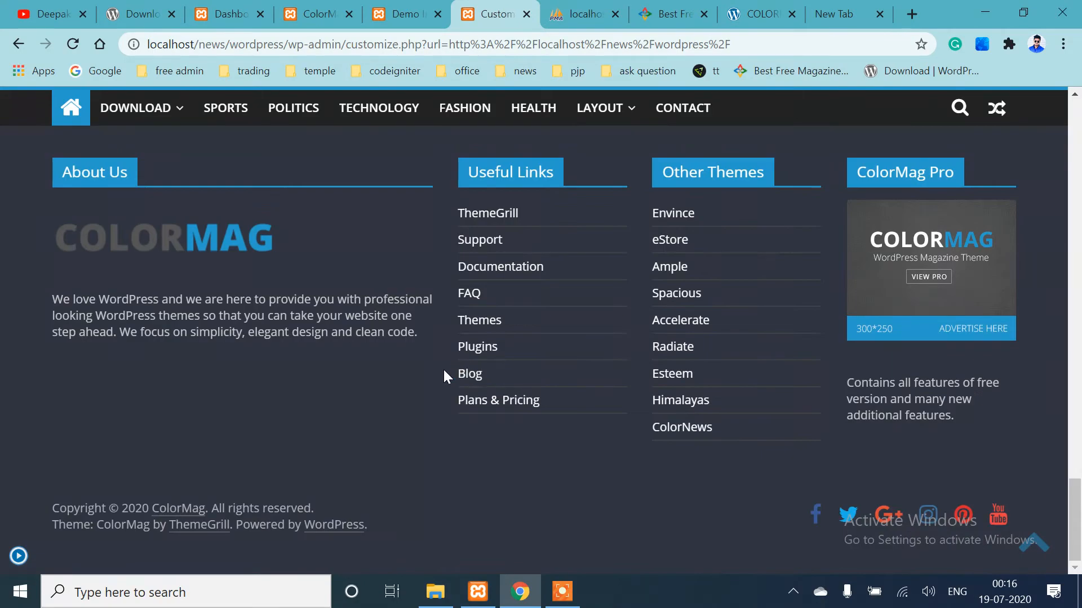
# Bring back the customizer controls and set the Default layout in Design Options to the left sidebar layout
pyautogui.scroll(8, 443, 372)
pyautogui.scroll(12, 447, 376)
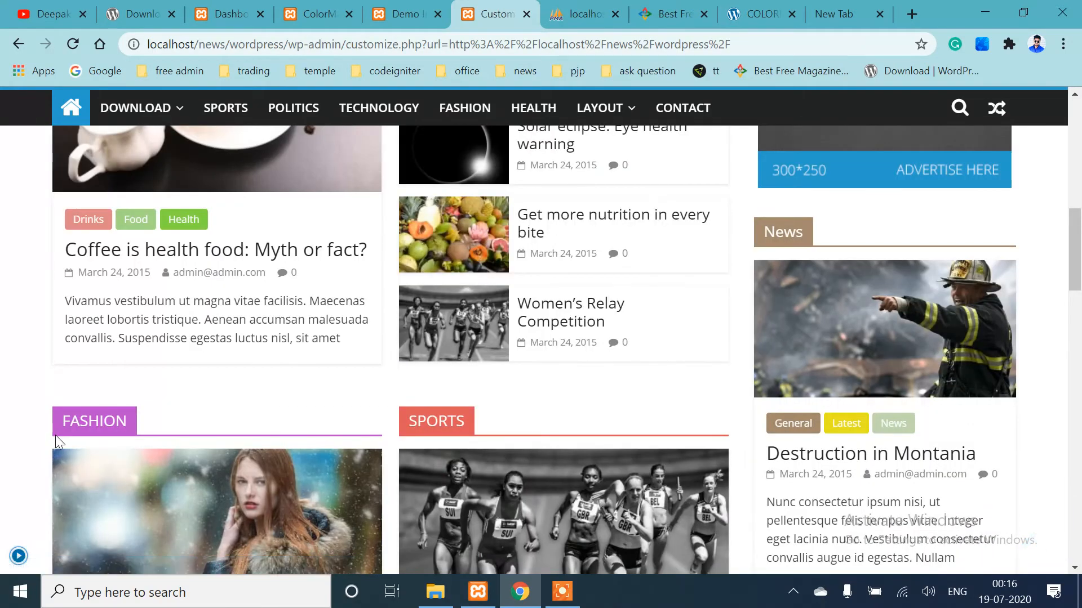
pyautogui.click(18, 556)
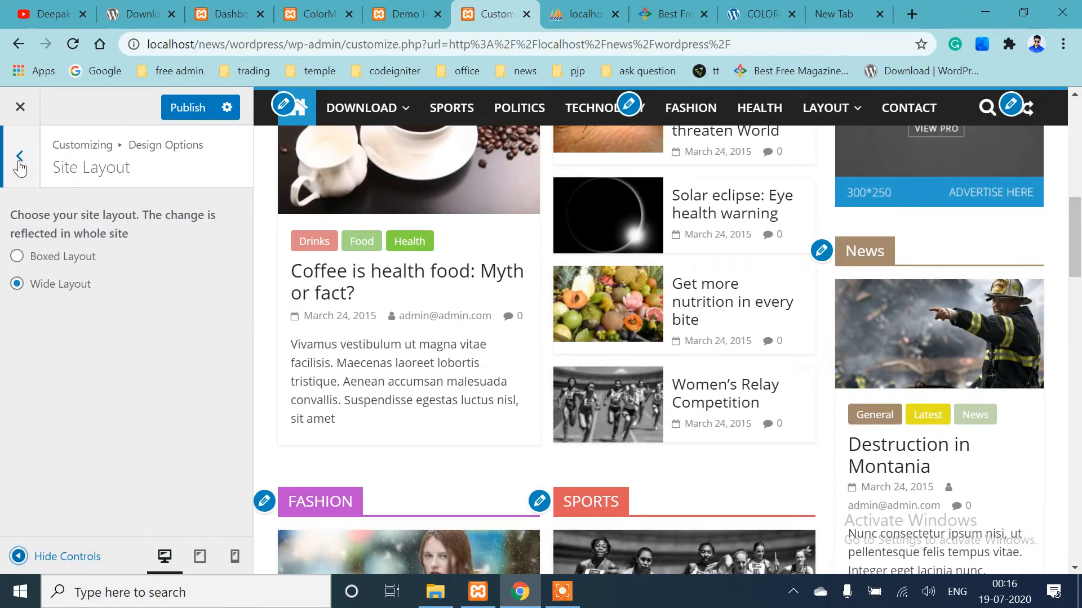
pyautogui.click(18, 155)
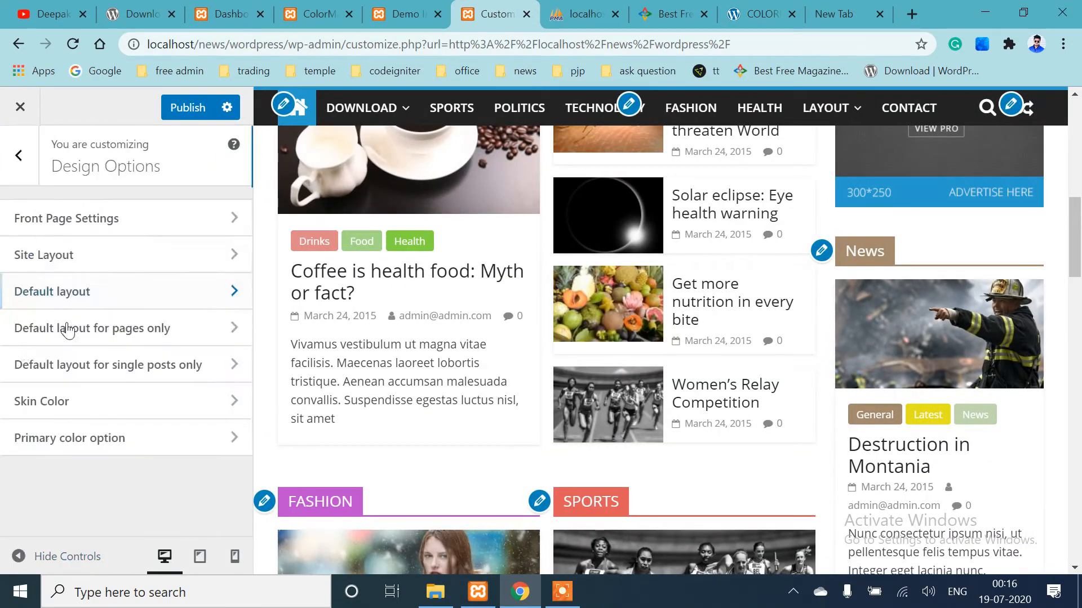
pyautogui.click(124, 298)
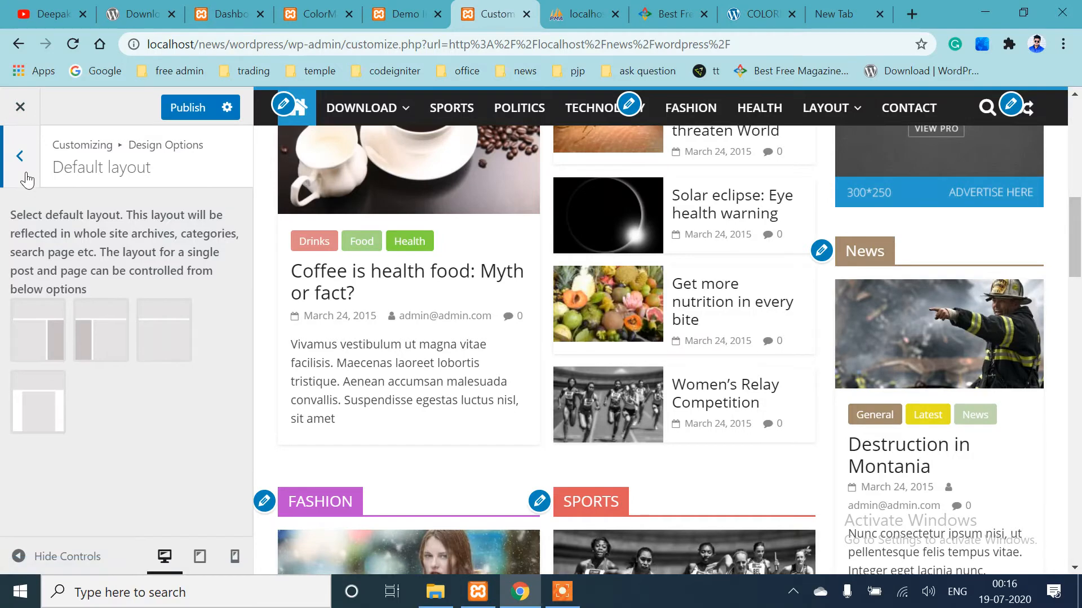
pyautogui.click(113, 357)
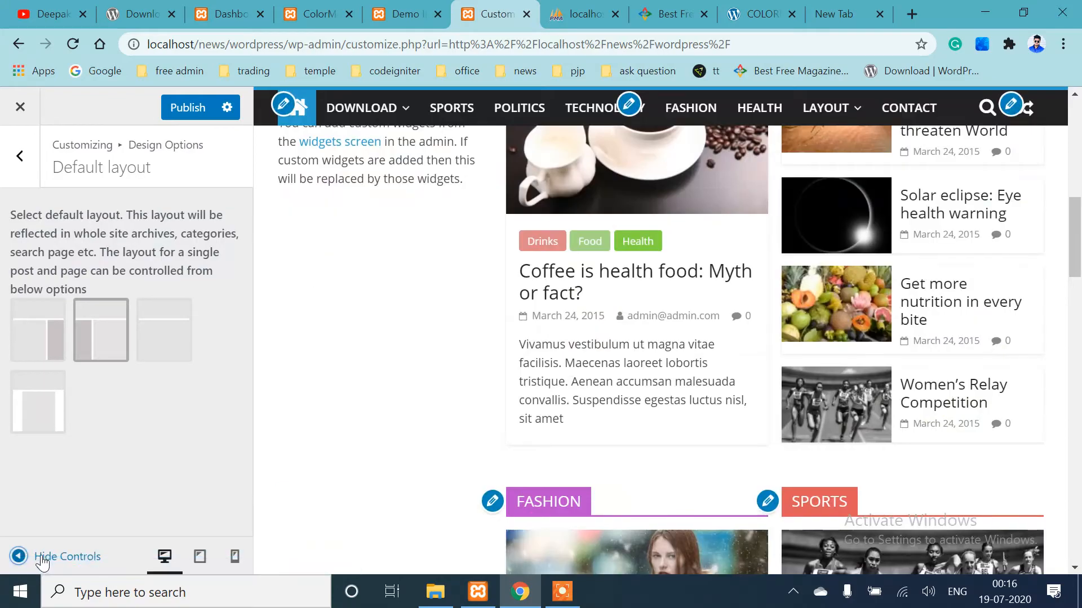
# Preview the left sidebar layout with the customizer controls hidden, inspecting the sidebar widget and the content sections down to Technology
pyautogui.click(41, 556)
pyautogui.scroll(15, 301, 501)
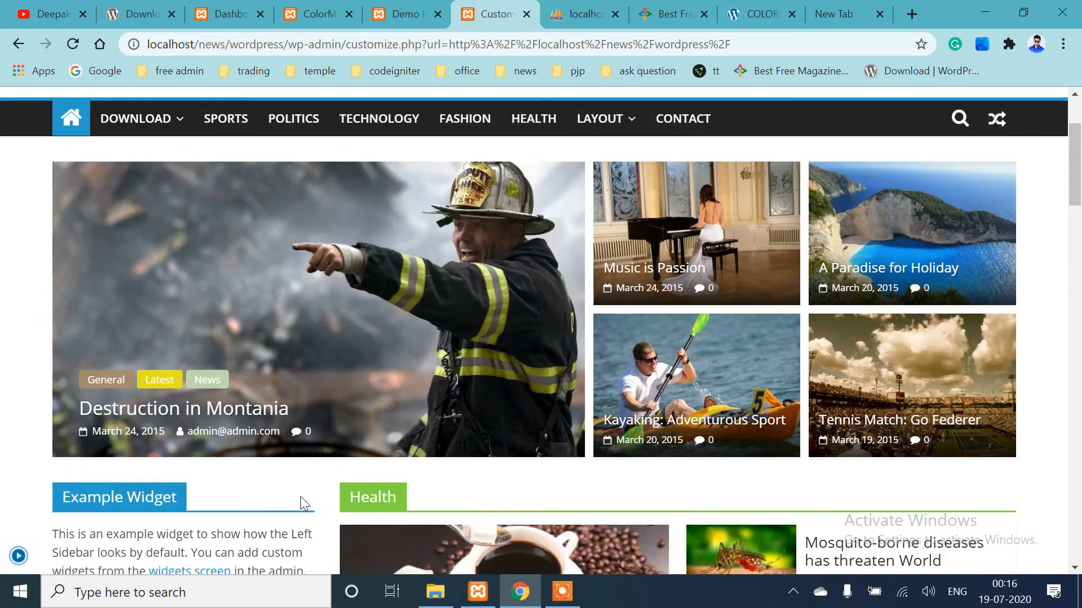
pyautogui.scroll(-12, 301, 503)
pyautogui.scroll(5, 302, 503)
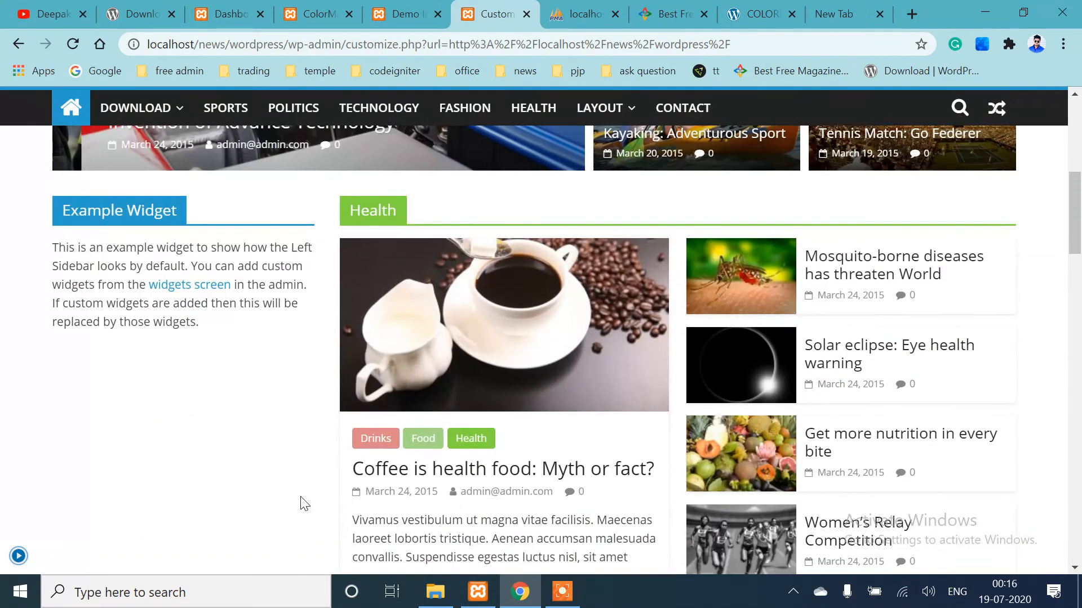
pyautogui.scroll(-15, 527, 422)
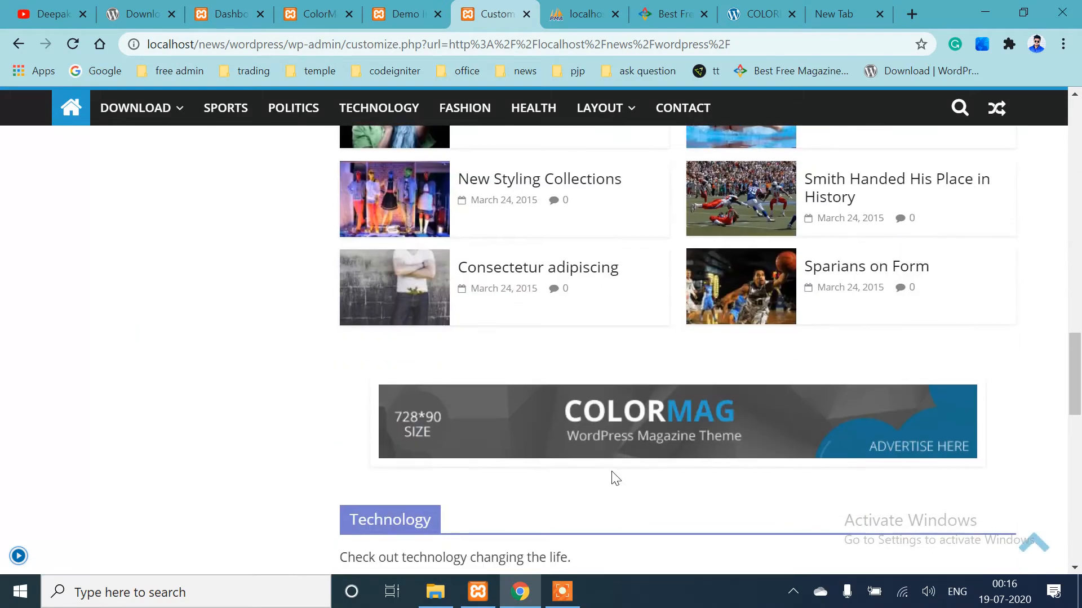
pyautogui.scroll(-10, 613, 477)
pyautogui.scroll(10, 612, 478)
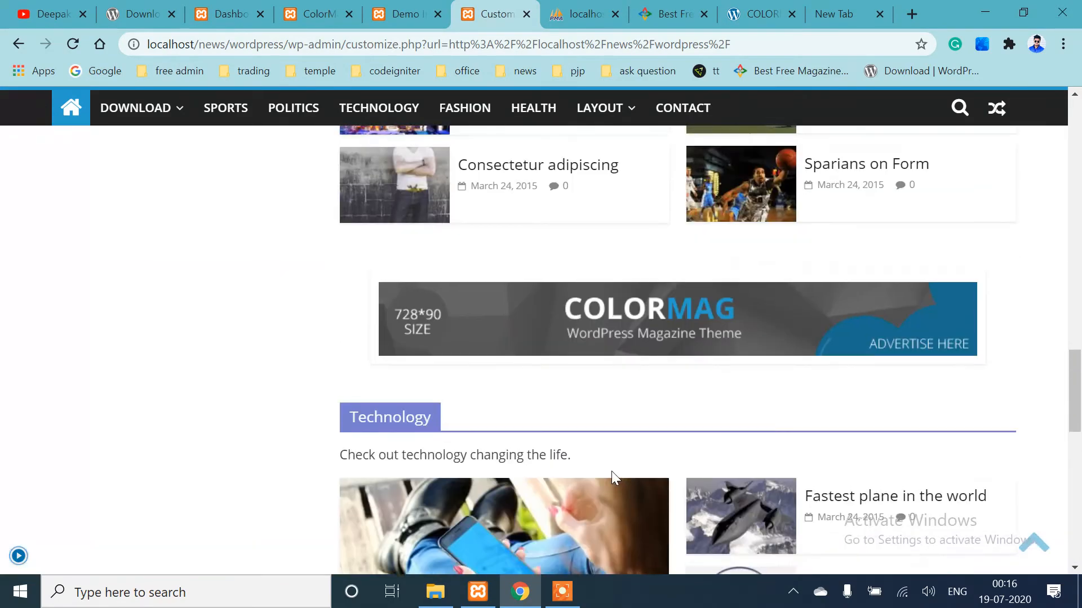
pyautogui.scroll(15, 614, 478)
pyautogui.scroll(-4, 532, 469)
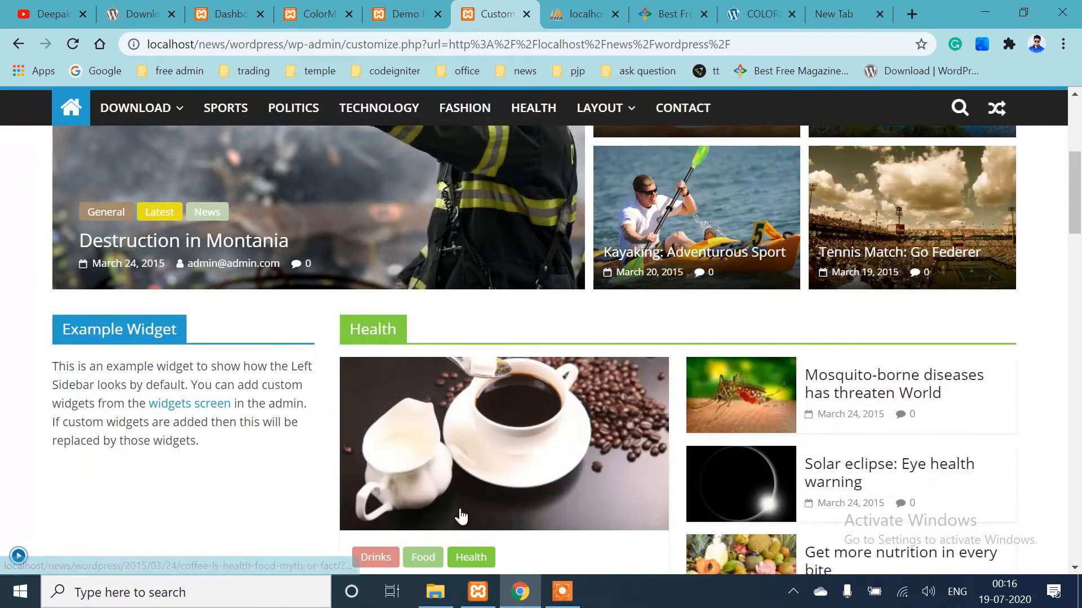
pyautogui.scroll(-1, 25, 544)
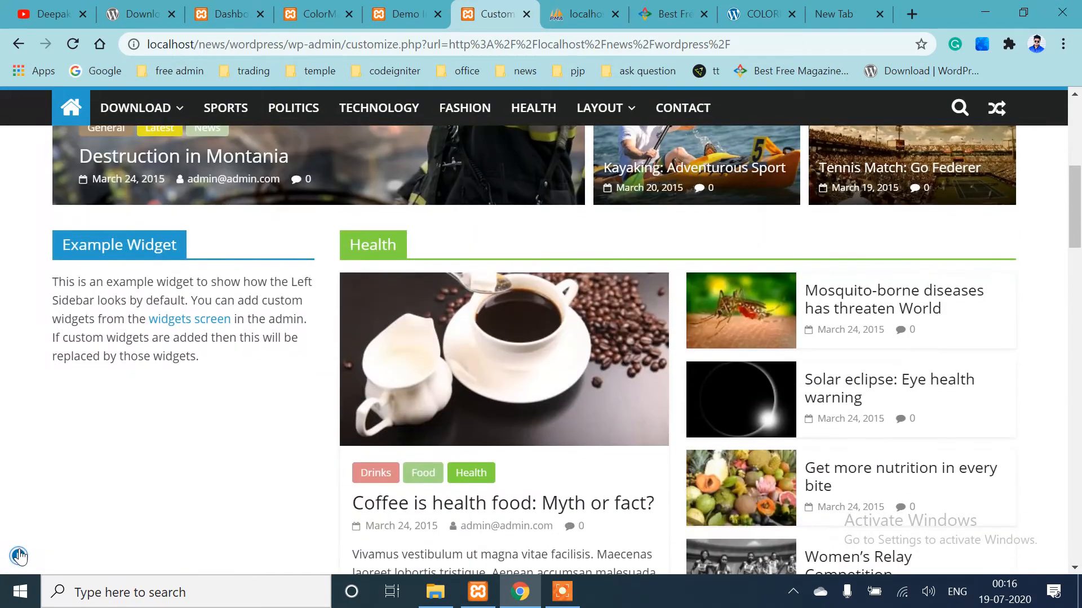
# Set the site's default layout to the right sidebar option and check the result in the page preview
pyautogui.click(18, 557)
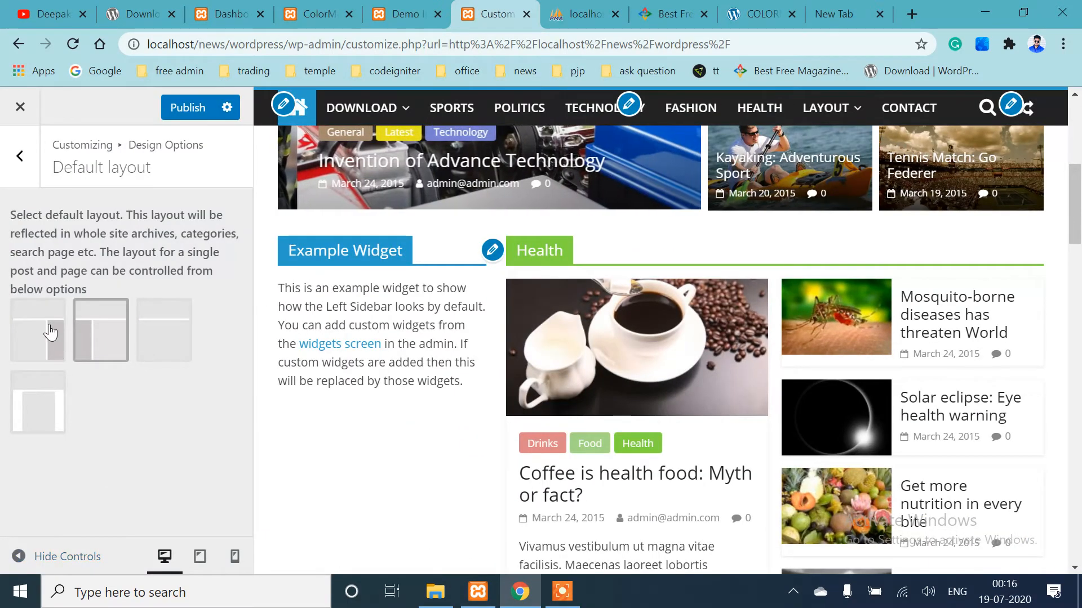
pyautogui.click(51, 332)
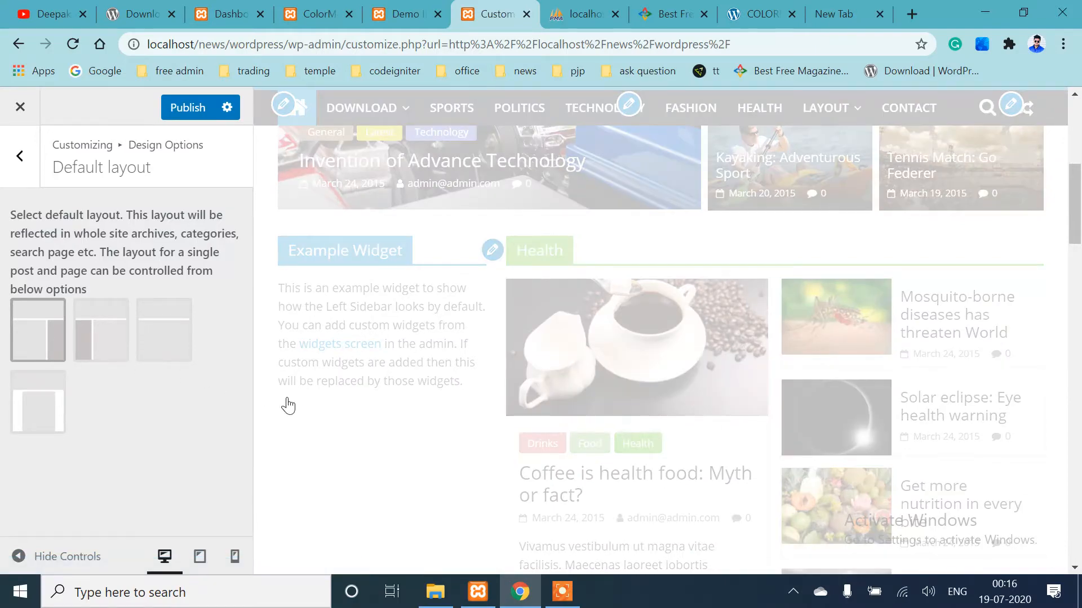
pyautogui.scroll(-10, 526, 483)
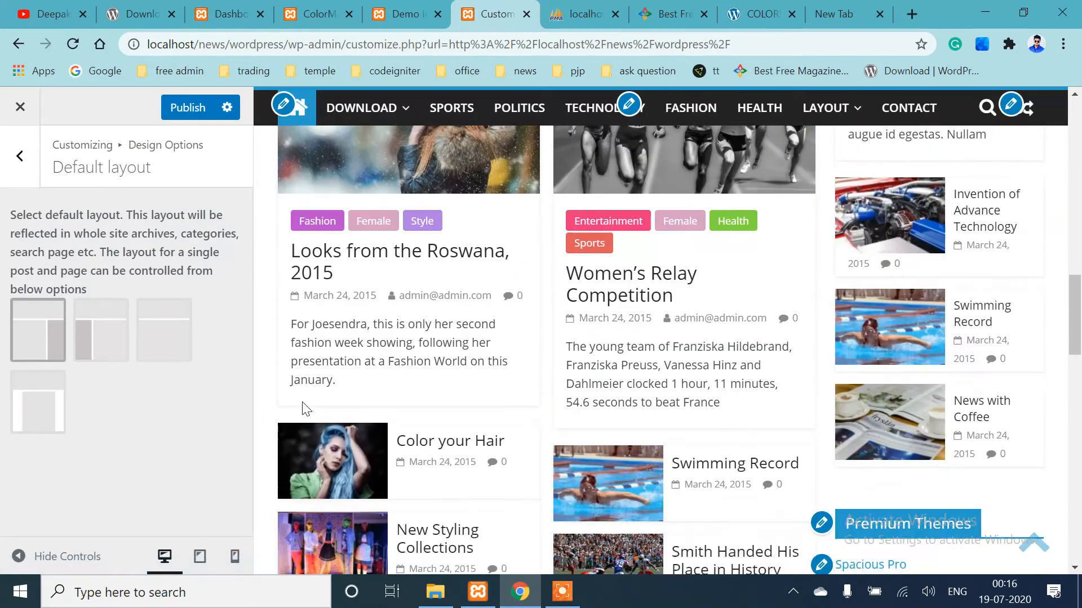
pyautogui.scroll(12, 304, 407)
pyautogui.scroll(-3, 767, 442)
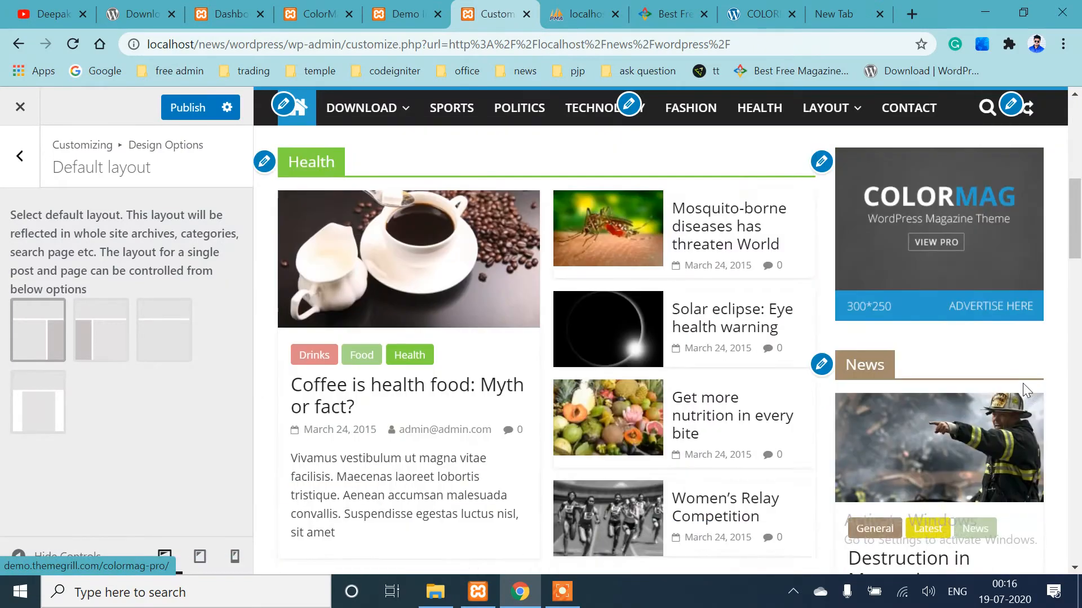
pyautogui.scroll(-1, 1024, 389)
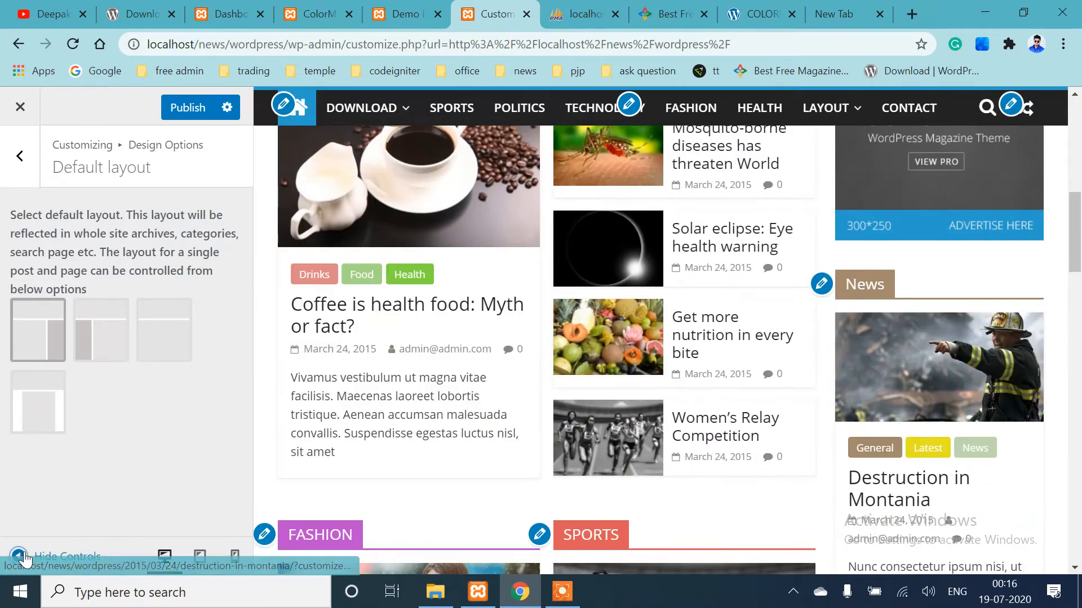
# Review the default layout choices for pages only and for single posts only
pyautogui.click(19, 158)
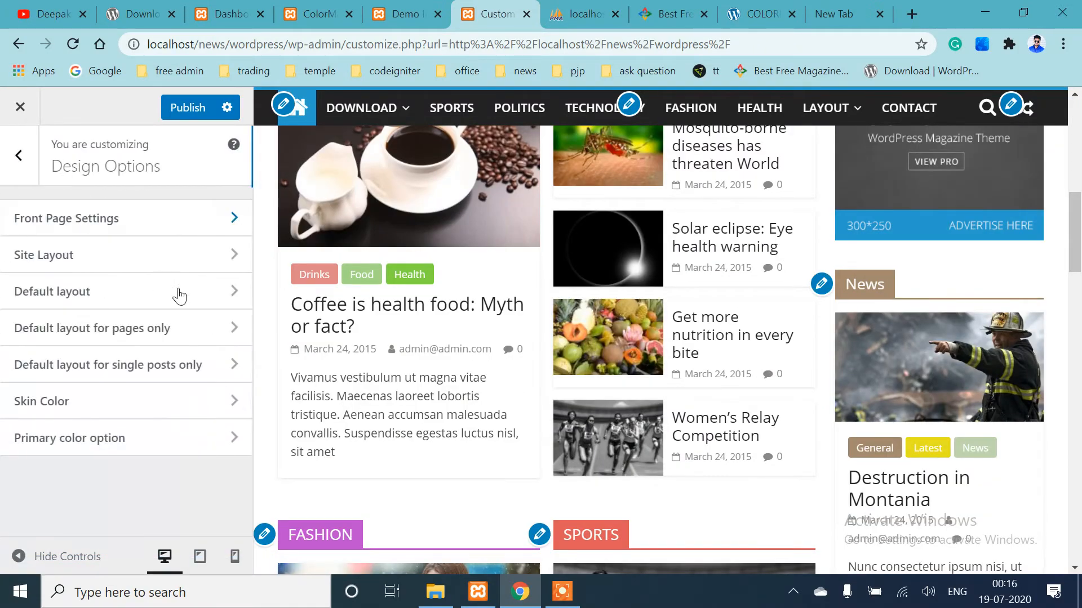
pyautogui.click(124, 332)
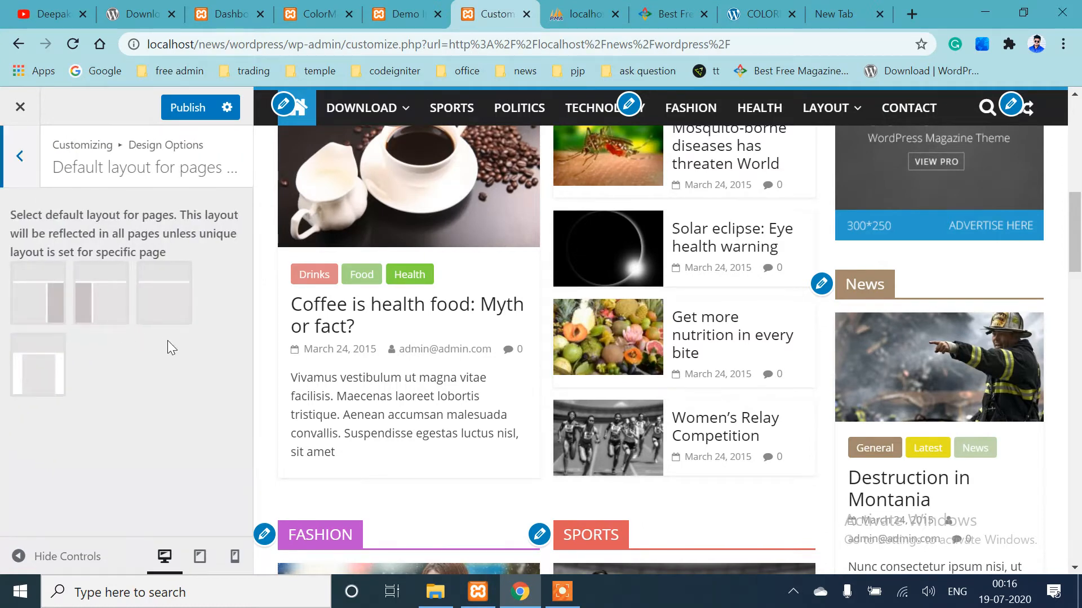
pyautogui.click(23, 169)
pyautogui.click(134, 366)
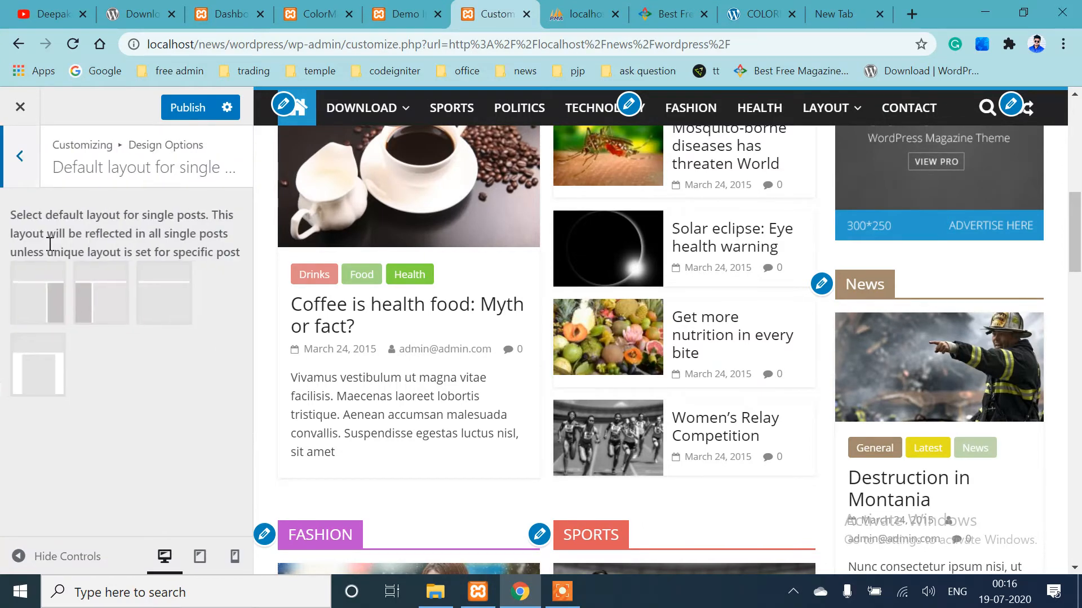
pyautogui.click(20, 157)
# Set the site's skin color to Dark Skin and return to the design options
pyautogui.click(109, 406)
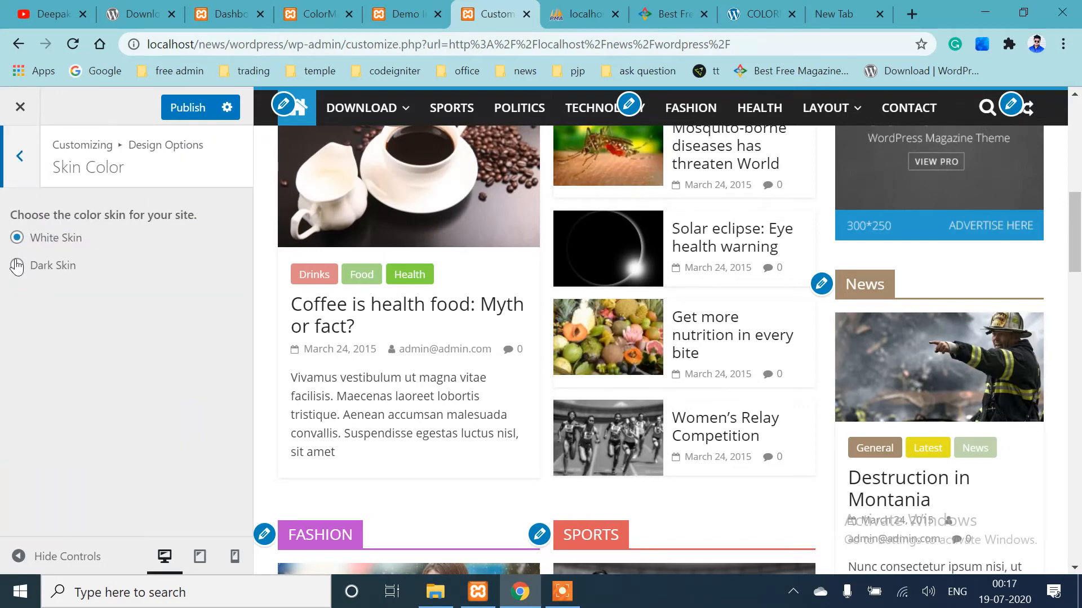
pyautogui.click(17, 265)
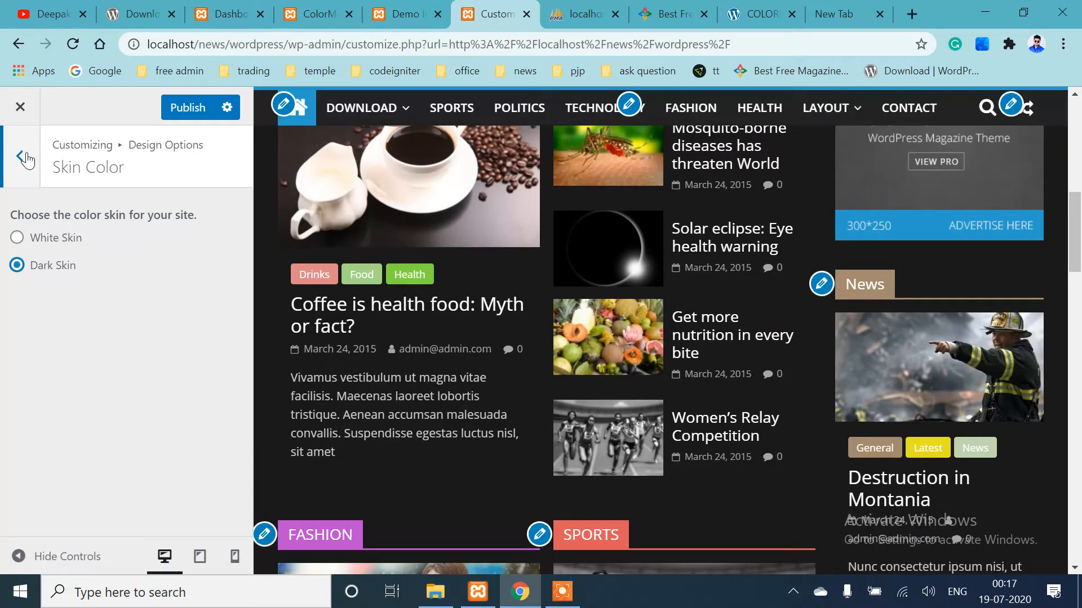
pyautogui.click(22, 157)
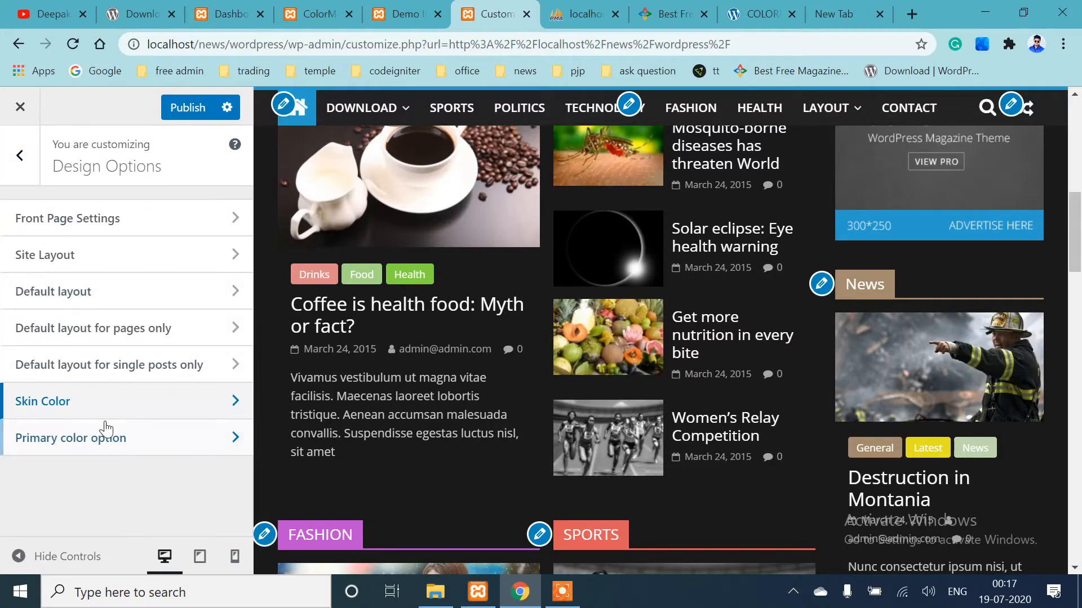
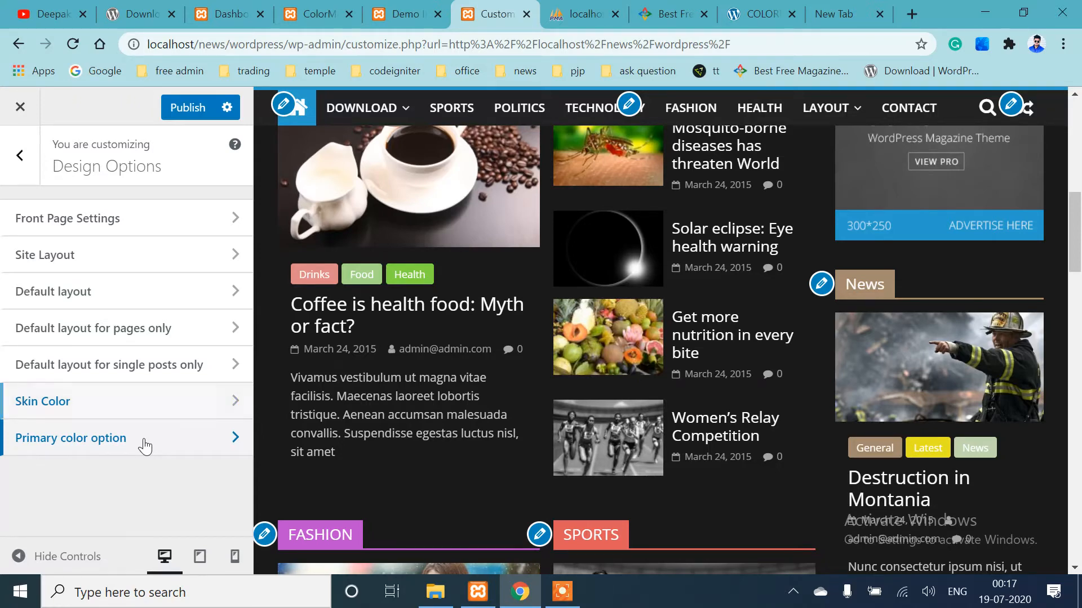
# View the primary color option for links and buttons, leaving the design options when done
pyautogui.click(144, 446)
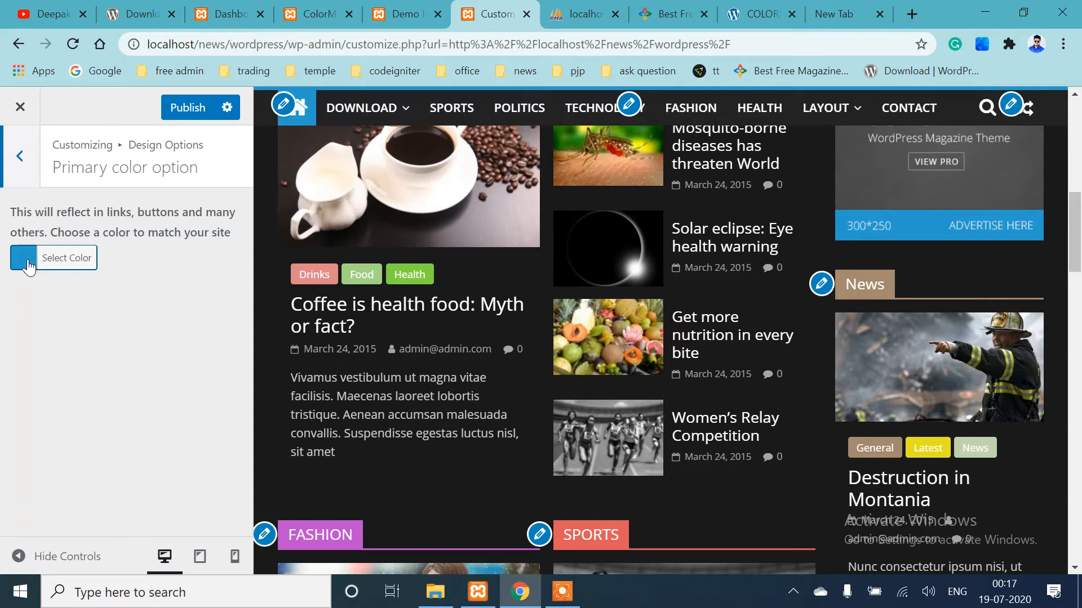
pyautogui.click(17, 160)
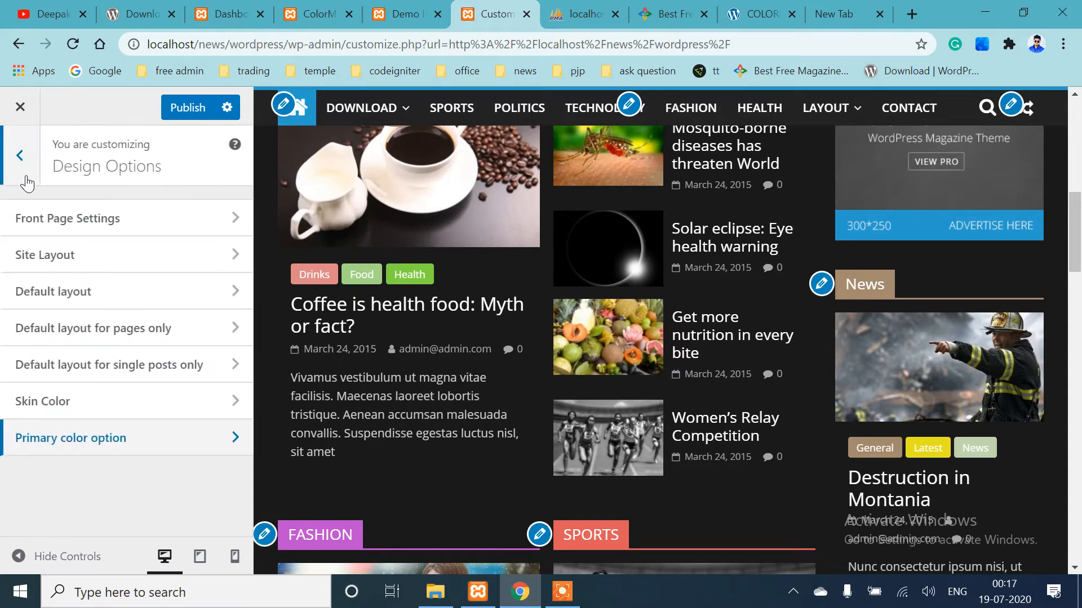
pyautogui.click(19, 162)
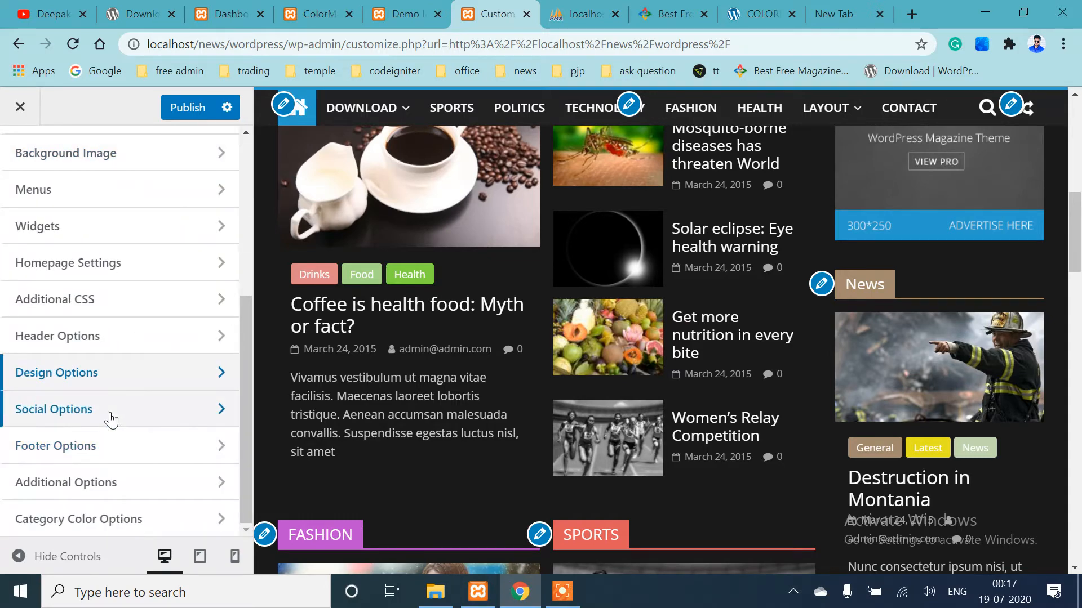
# Open the social links area settings and examine the network link fields and the social icons in the header preview
pyautogui.click(111, 418)
pyautogui.click(135, 218)
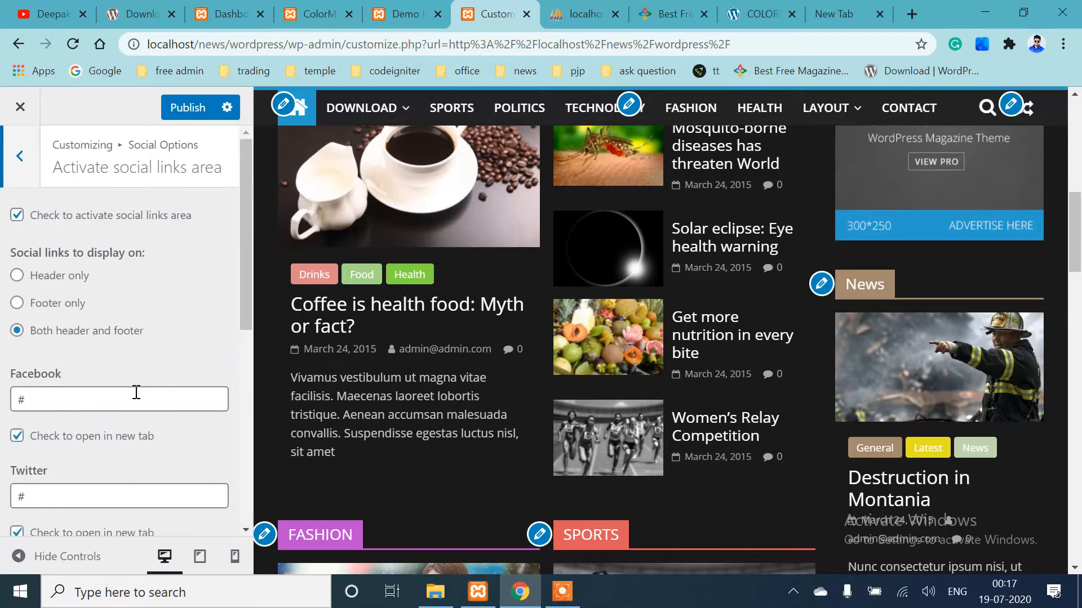
pyautogui.scroll(-6, 124, 338)
pyautogui.scroll(4, 120, 370)
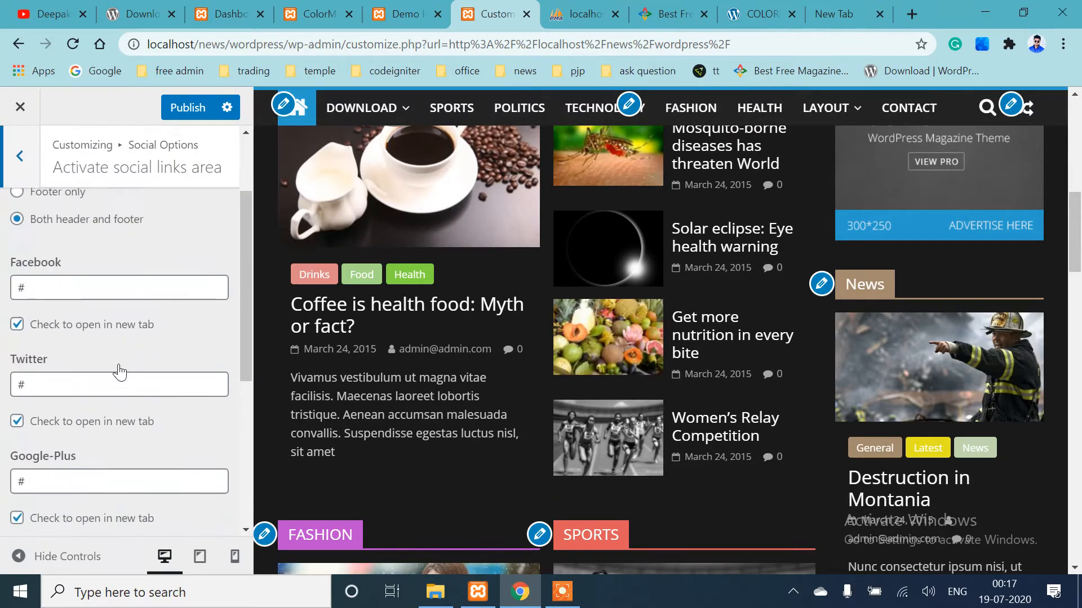
pyautogui.scroll(1, 119, 370)
pyautogui.click(71, 317)
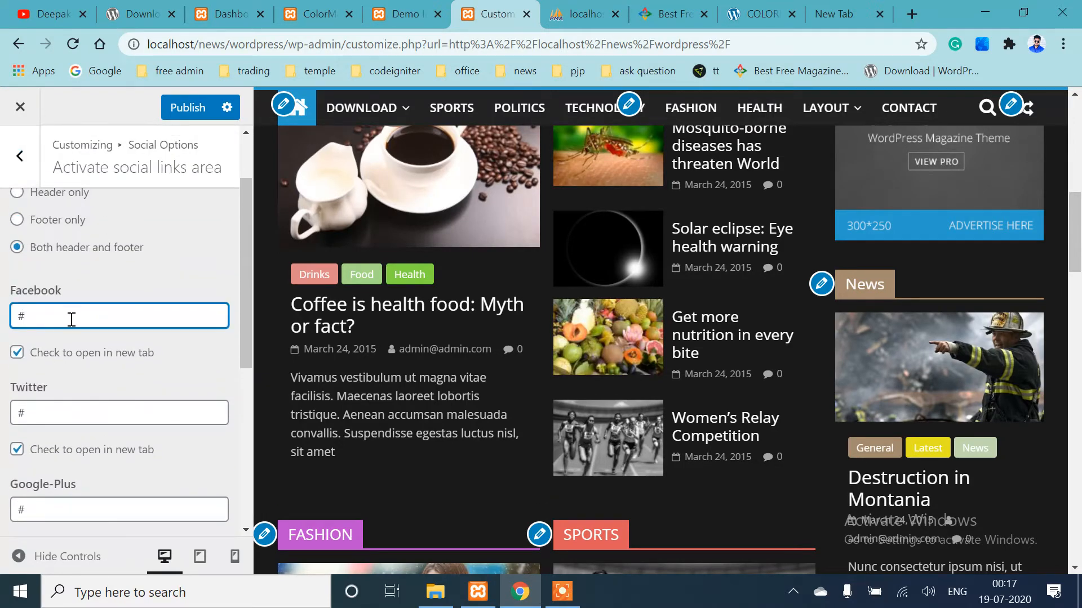
pyautogui.scroll(10, 468, 471)
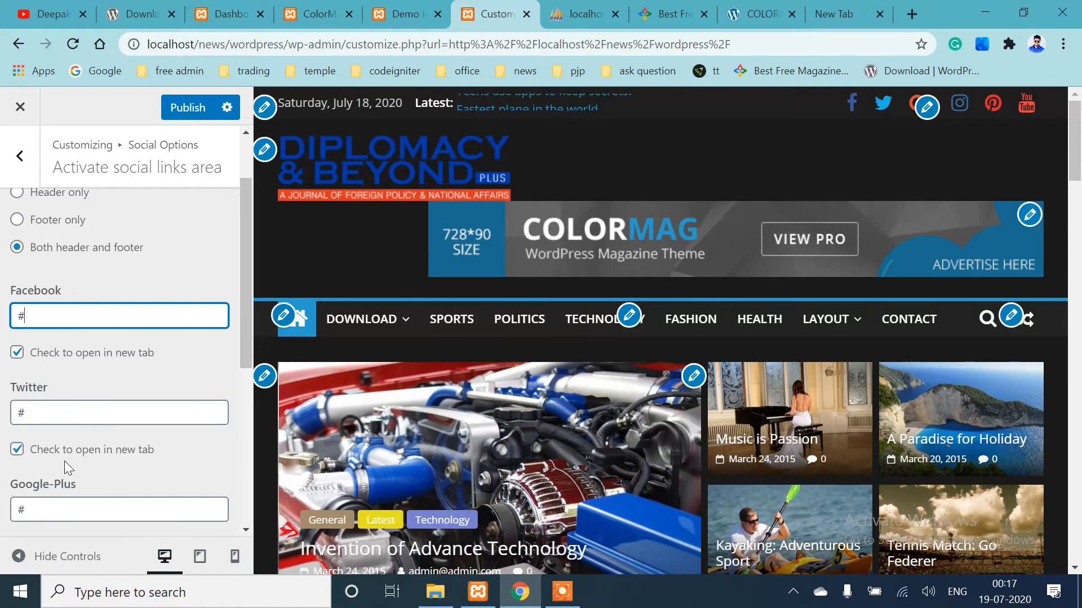
# Remove the Pinterest link from the social links area
pyautogui.scroll(-4, 65, 467)
pyautogui.click(56, 451)
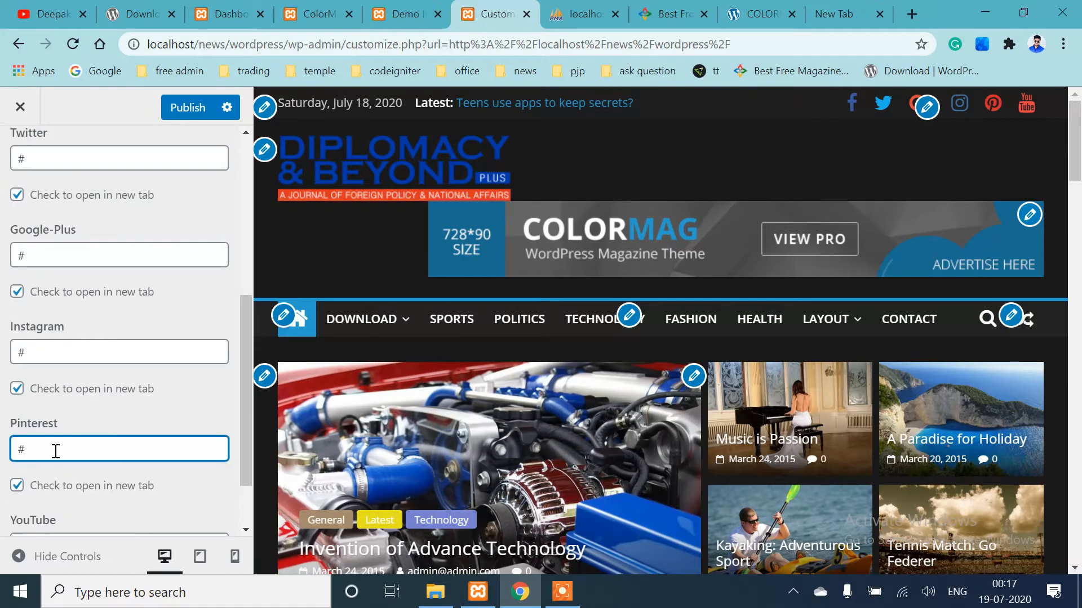
pyautogui.press('BackSpace')
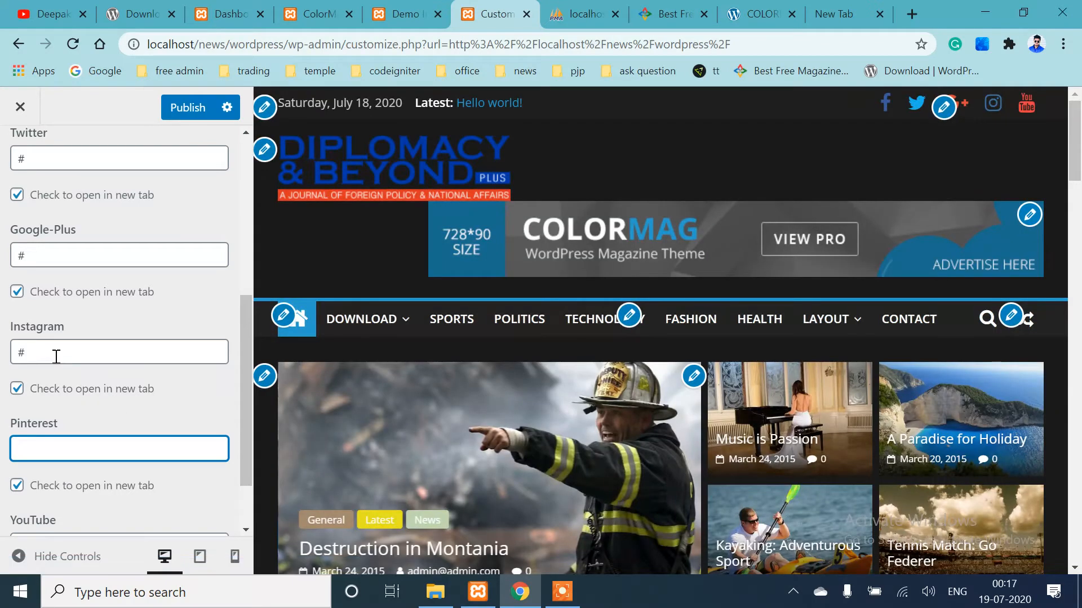
# Clear the Instagram and YouTube links, check the remaining social link settings, and leave the social options
pyautogui.click(50, 355)
pyautogui.scroll(-2, 57, 394)
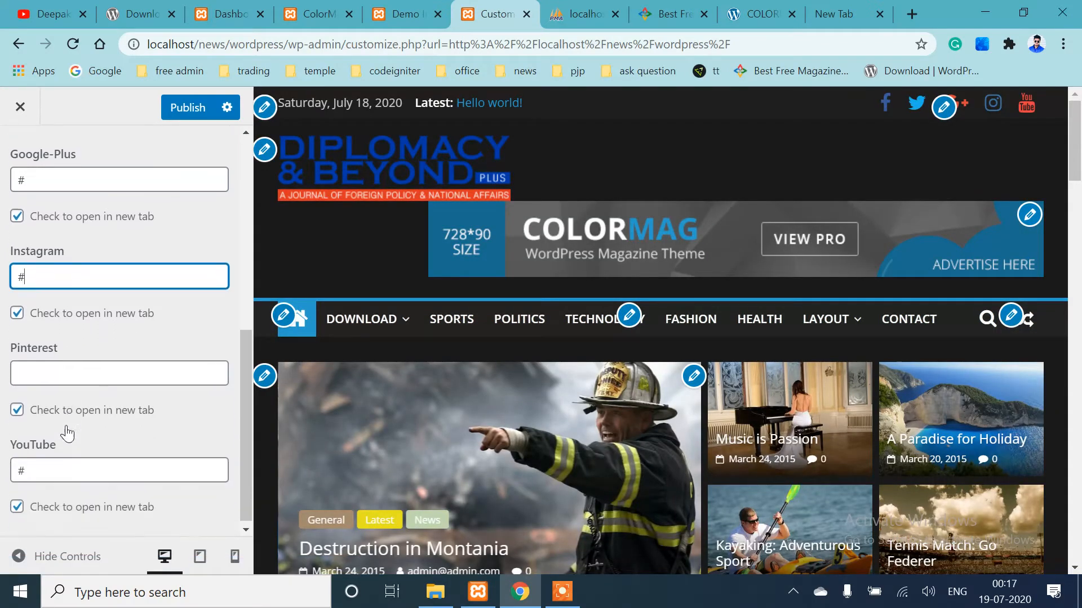
pyautogui.press('BackSpace')
pyautogui.click(47, 467)
pyautogui.press('BackSpace')
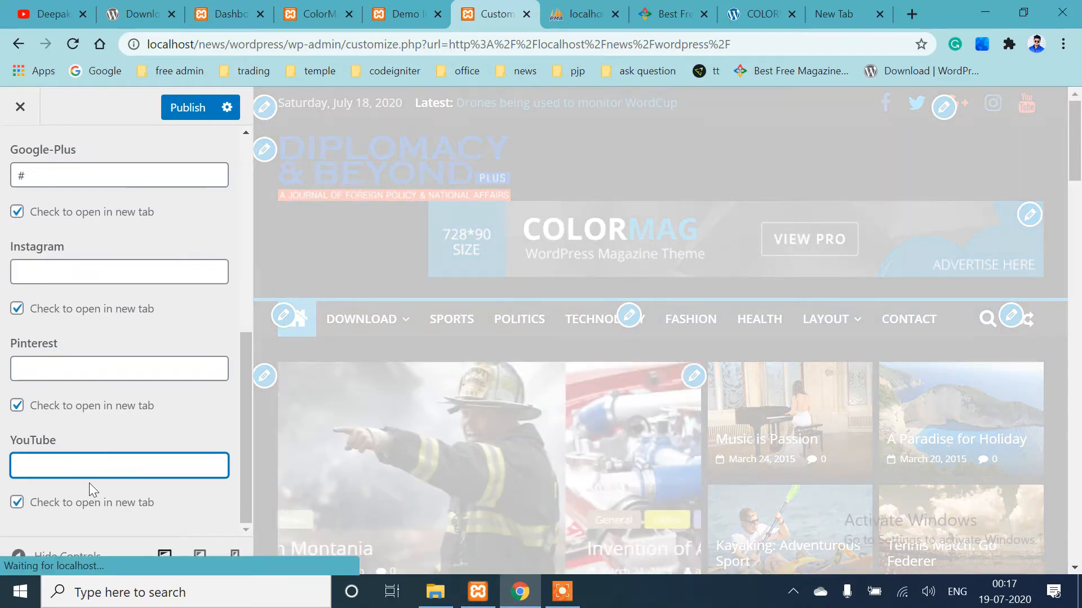
pyautogui.scroll(6, 89, 483)
pyautogui.scroll(2, 94, 486)
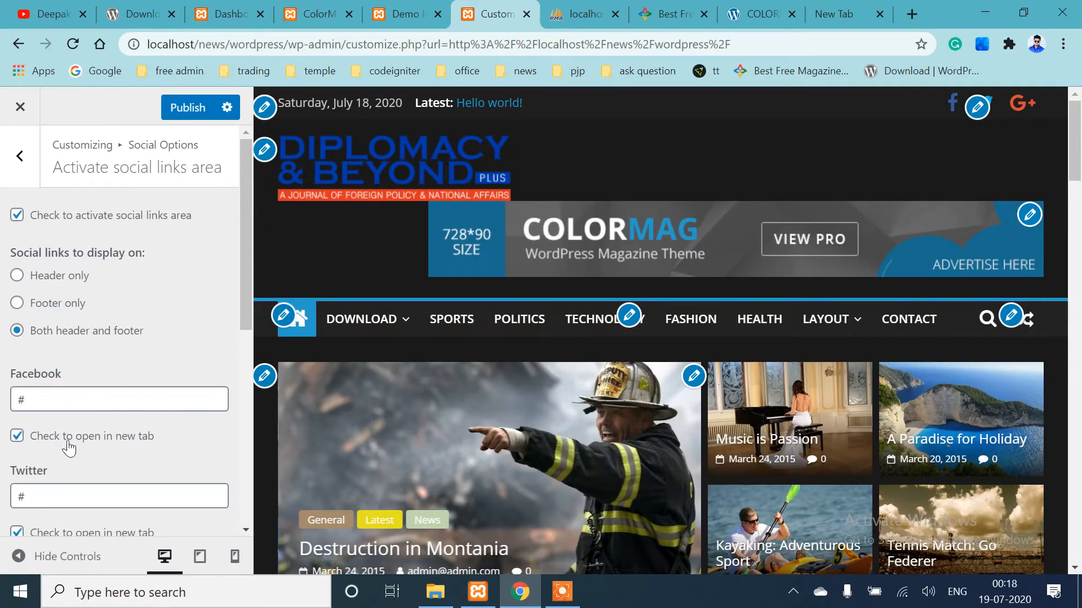
pyautogui.scroll(-3, 70, 439)
pyautogui.scroll(3, 73, 429)
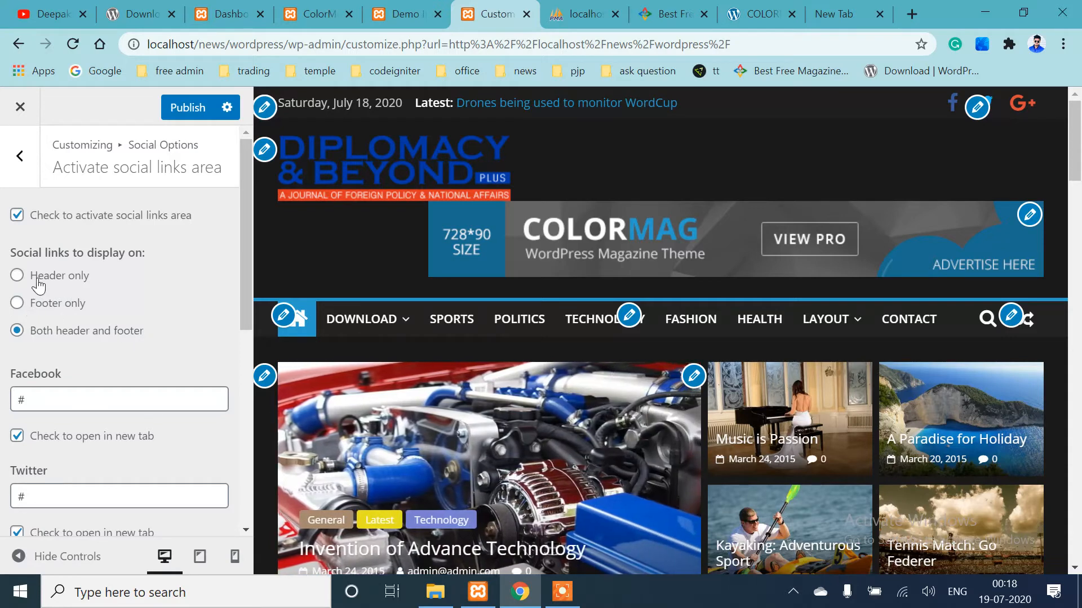
pyautogui.click(20, 156)
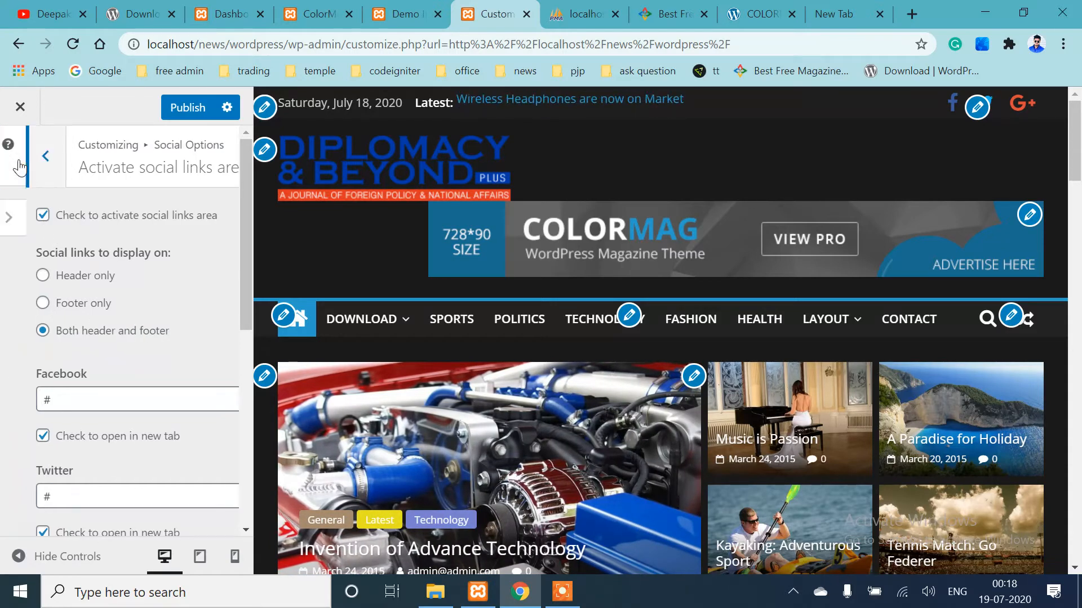
pyautogui.click(22, 179)
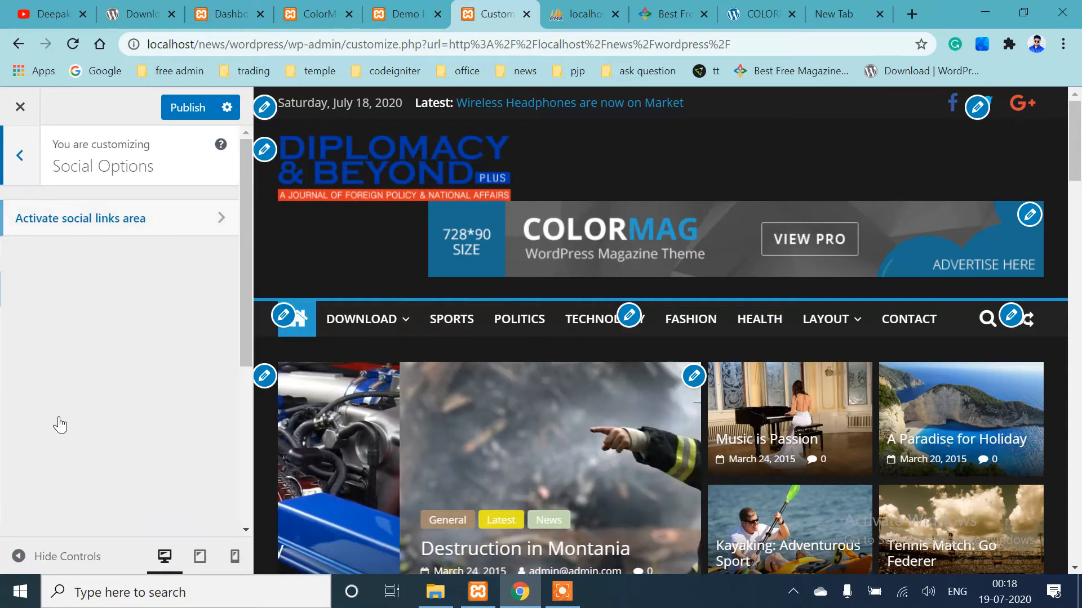
# Try Type 2 as the footer main area display type and view the footer in the preview
pyautogui.click(97, 459)
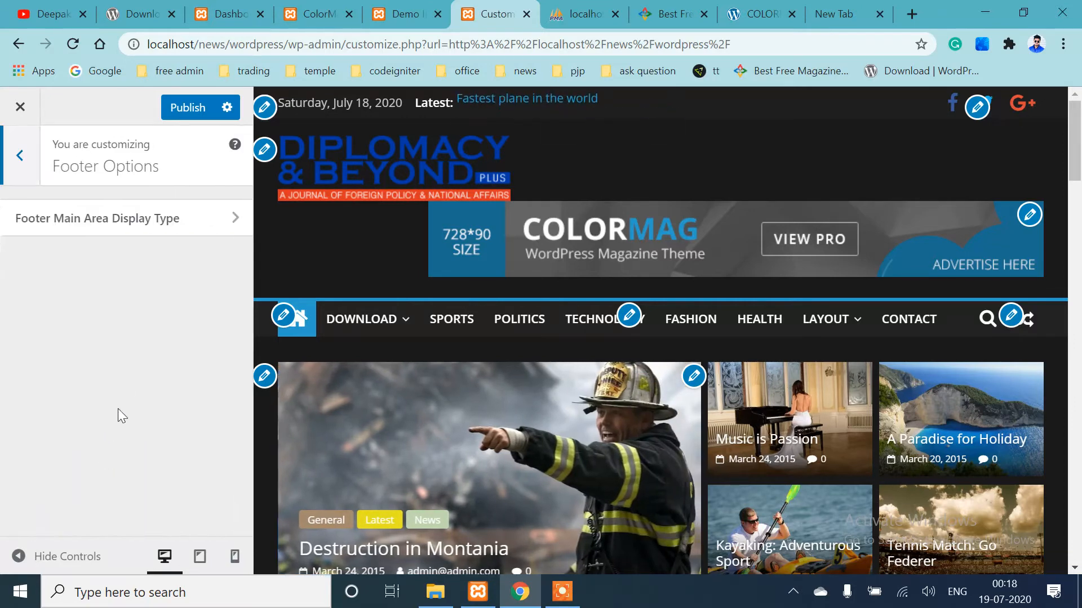
pyautogui.click(201, 229)
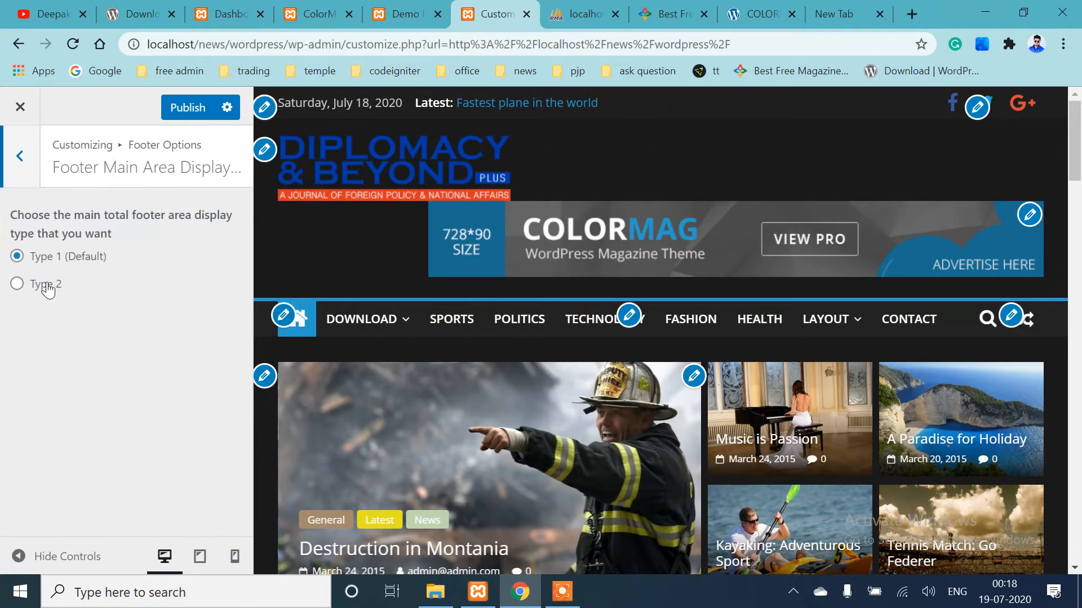
pyautogui.click(17, 284)
pyautogui.scroll(-15, 1014, 304)
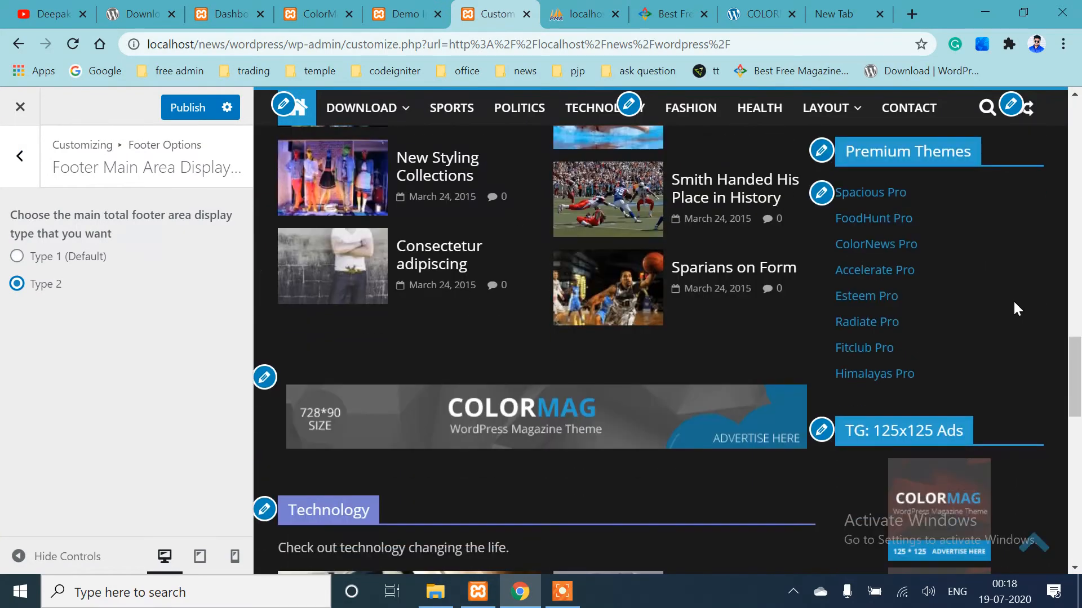
pyautogui.moveTo(1077, 362); pyautogui.dragTo(1077, 510)
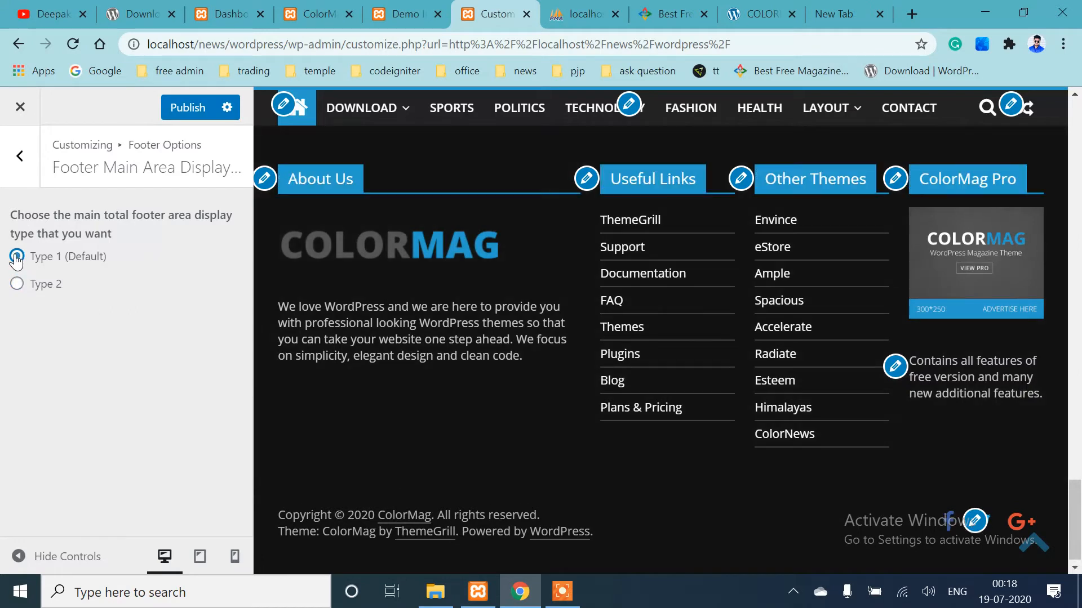
# Compare footer display Type 2 with Type 1 (Default) in the preview, finish on Type 1, and leave the footer options
pyautogui.click(18, 286)
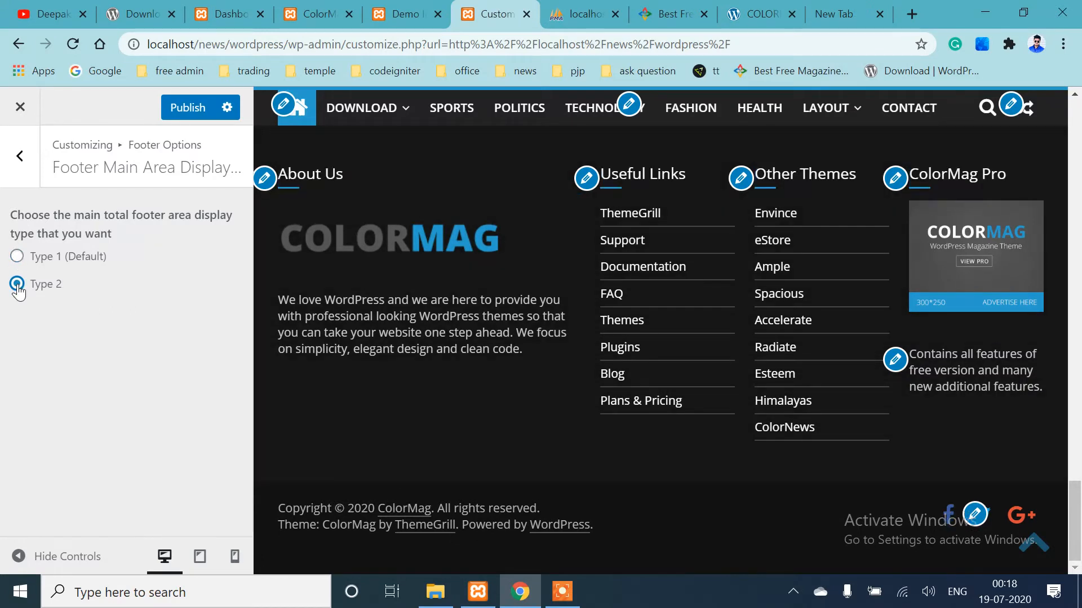
pyautogui.click(17, 258)
pyautogui.click(17, 285)
pyautogui.click(18, 258)
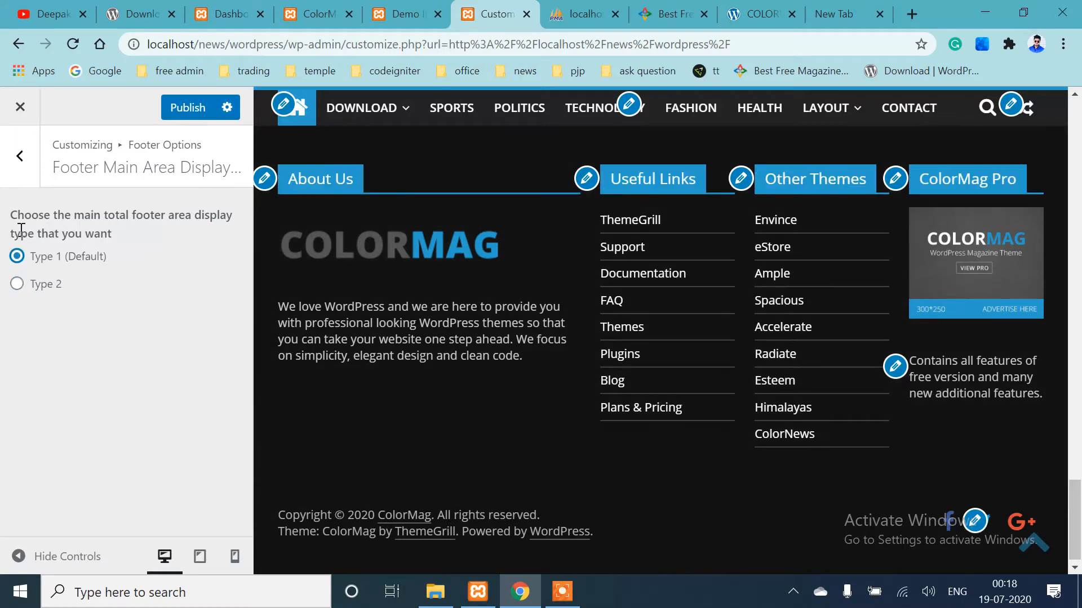
pyautogui.click(19, 156)
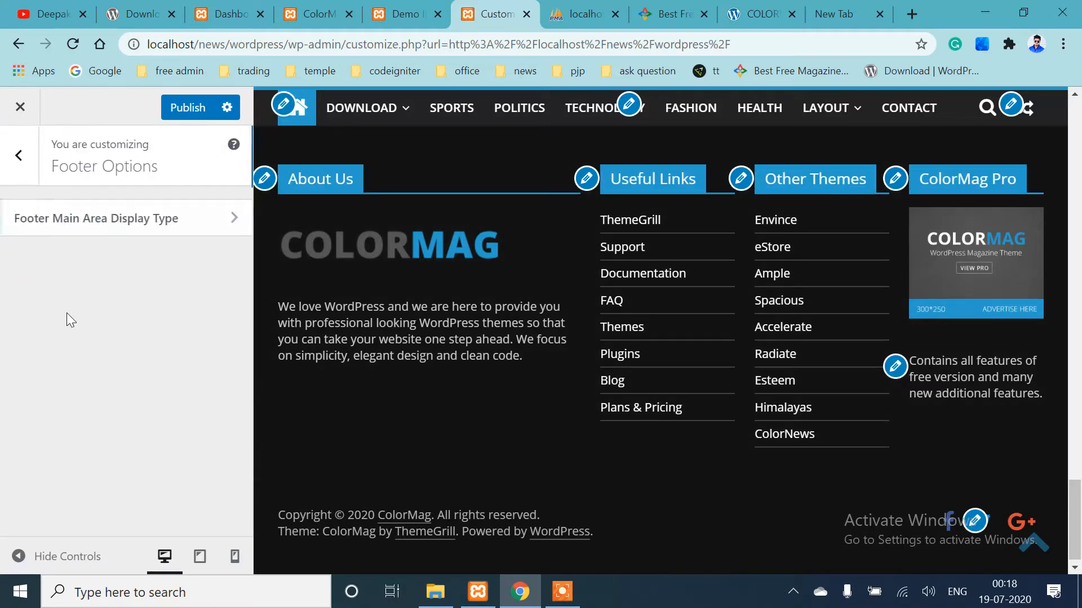
pyautogui.click(20, 155)
# Check the Related Posts and Featured Image settings in Additional Options, and look into Category Color Options
pyautogui.click(93, 485)
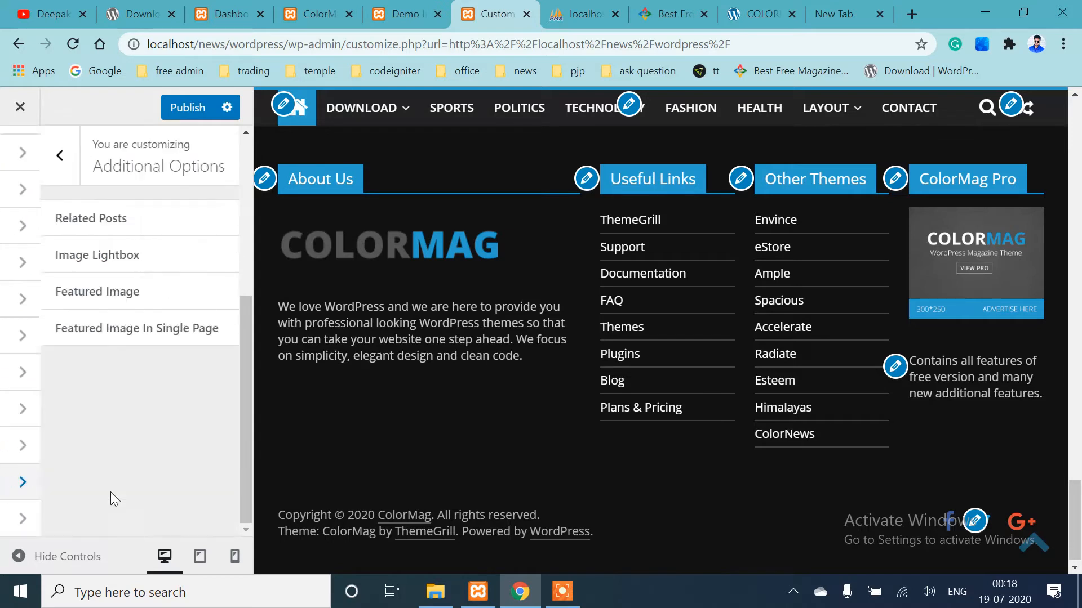
pyautogui.click(183, 215)
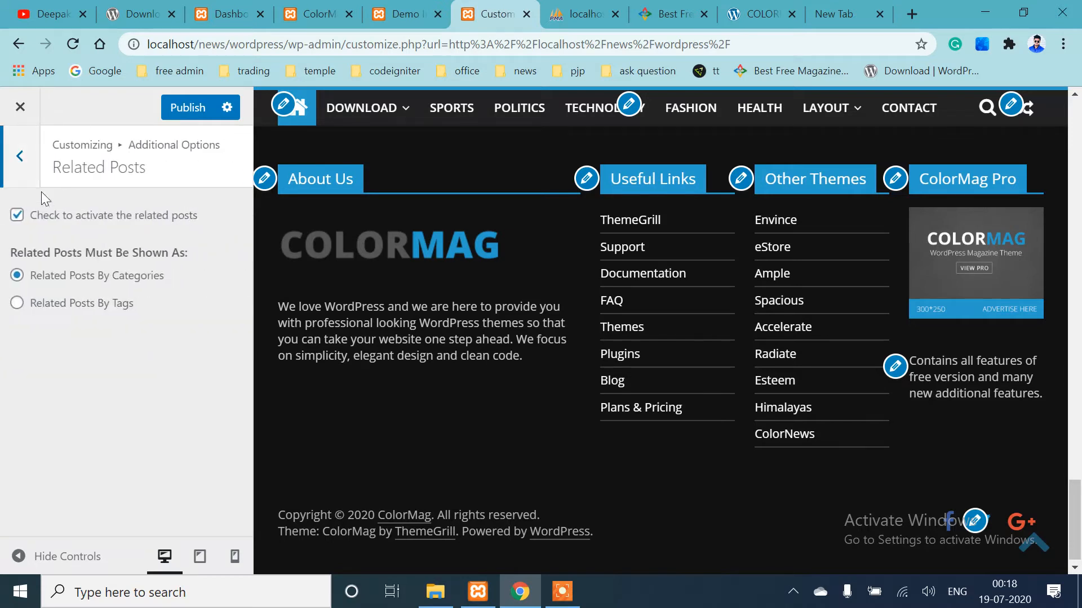
pyautogui.click(17, 158)
pyautogui.click(168, 288)
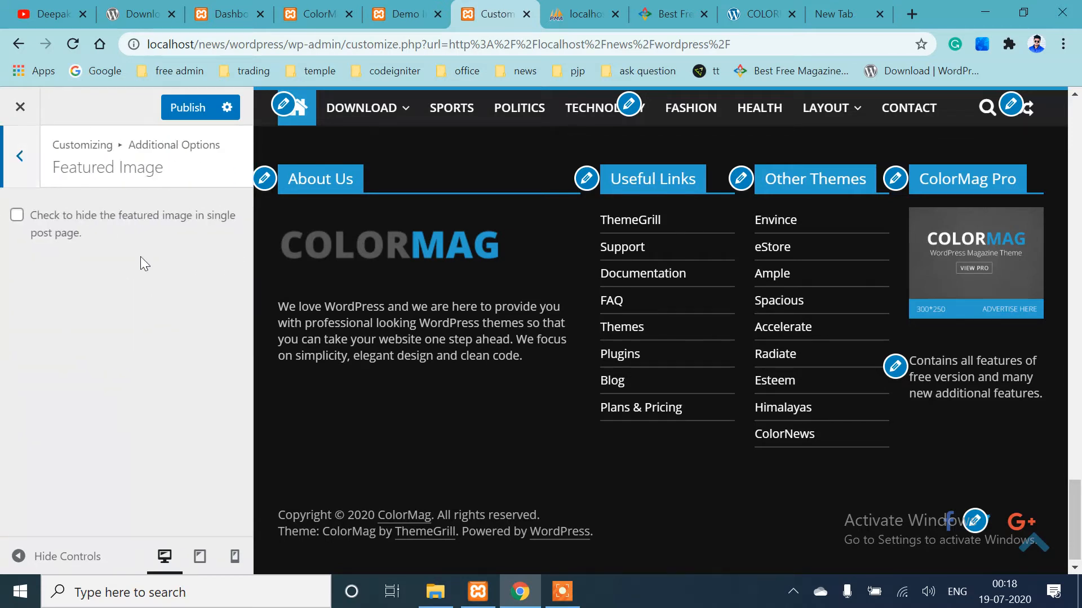
pyautogui.click(20, 156)
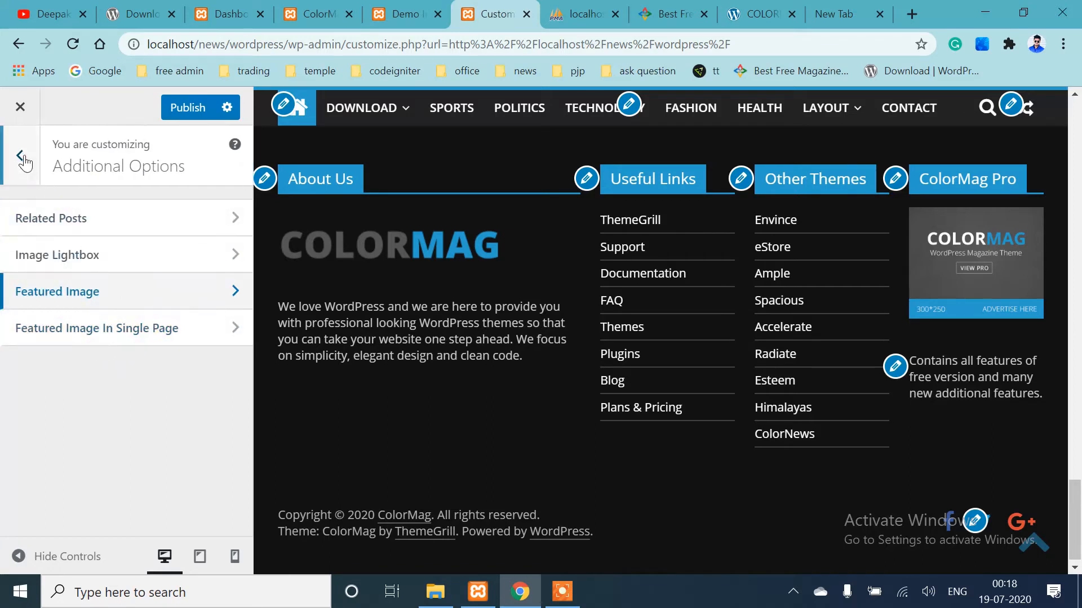
pyautogui.click(19, 156)
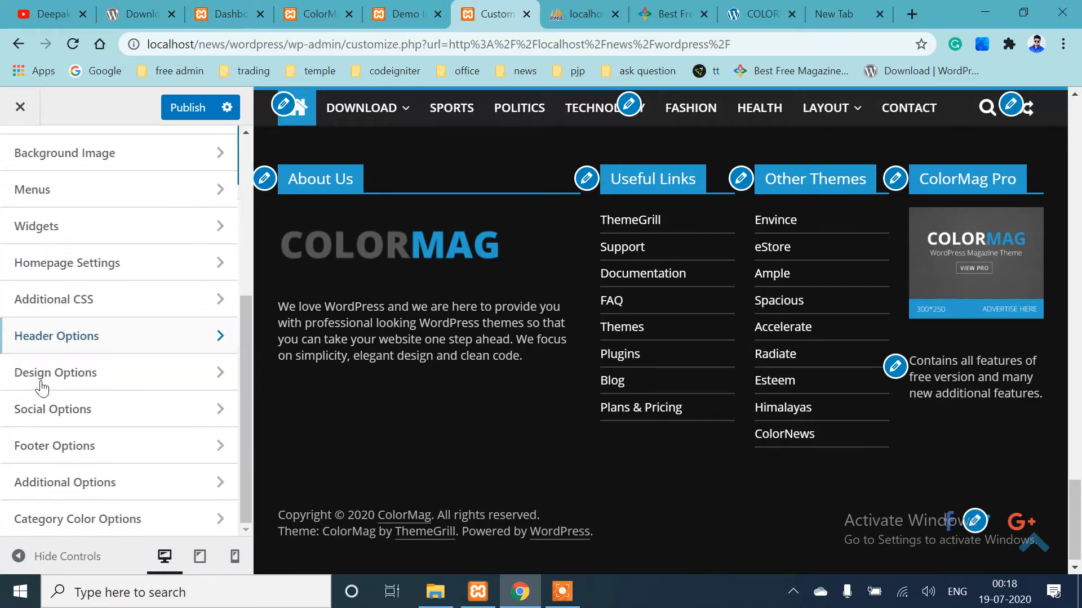
pyautogui.click(141, 522)
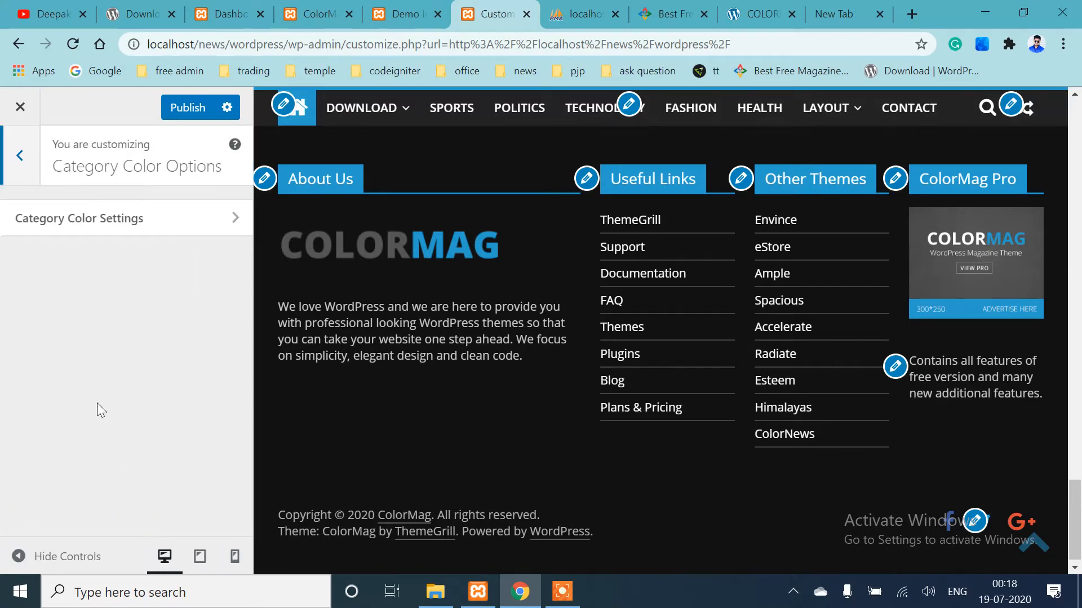
pyautogui.click(19, 155)
# Open the Right Sidebar widget area and bring the page's right sidebar into view in the preview
pyautogui.click(145, 230)
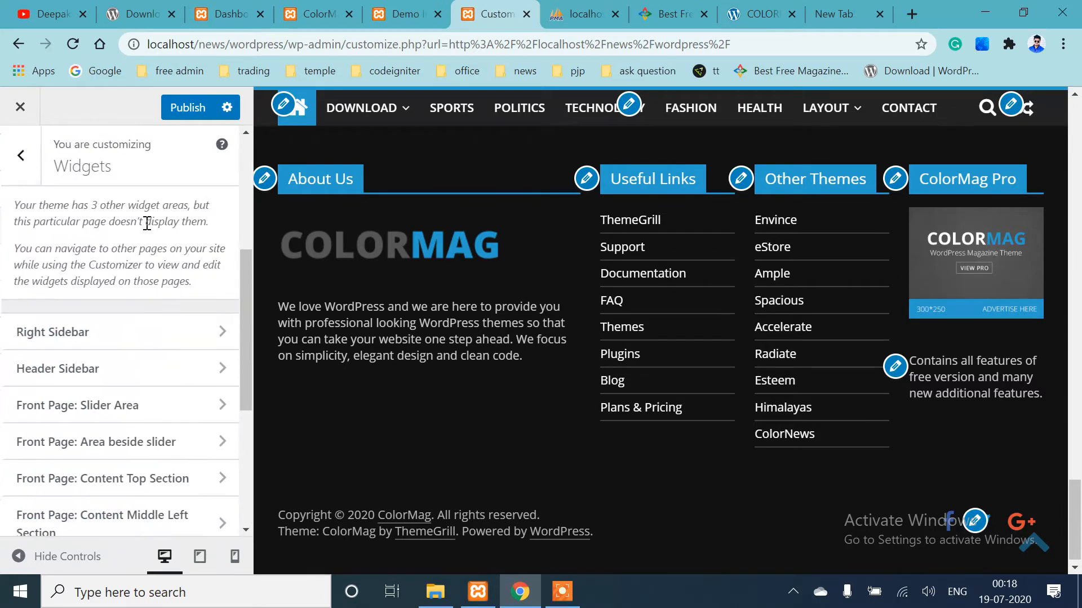
pyautogui.scroll(-3, 146, 407)
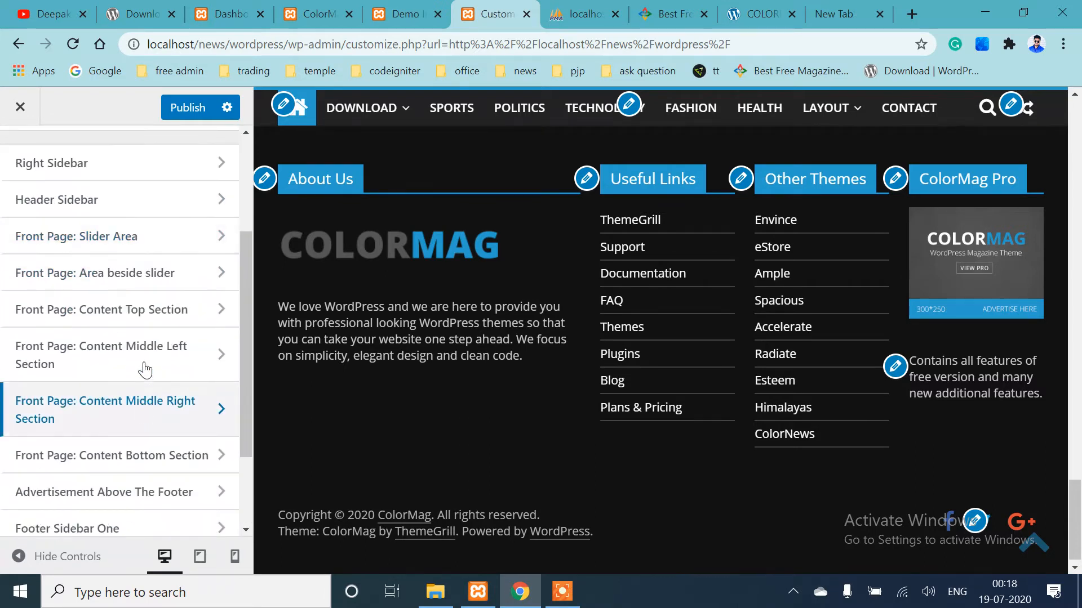
pyautogui.scroll(3, 169, 292)
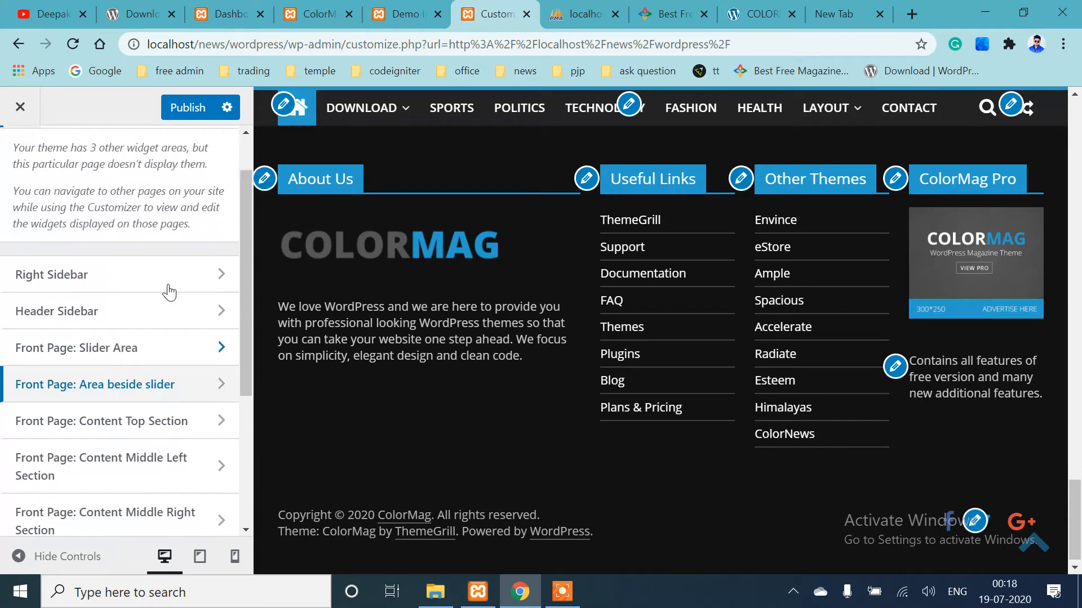
pyautogui.click(173, 338)
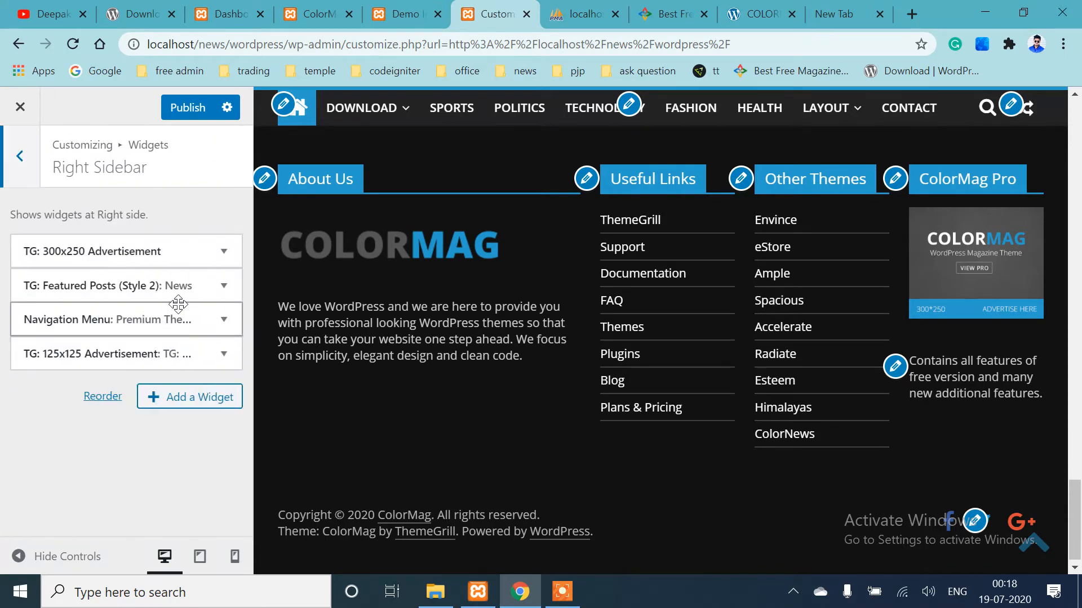
pyautogui.scroll(4, 997, 442)
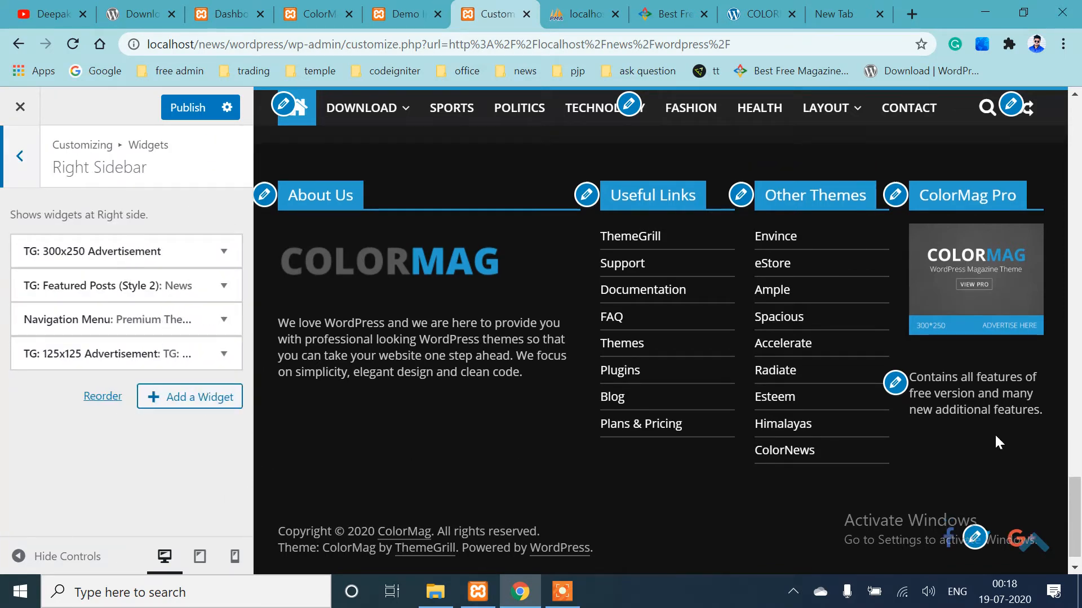
pyautogui.moveTo(1076, 441)
pyautogui.mouseDown()
pyautogui.moveTo(1078, 101)
pyautogui.moveTo(1078, 188)
pyautogui.mouseUp()
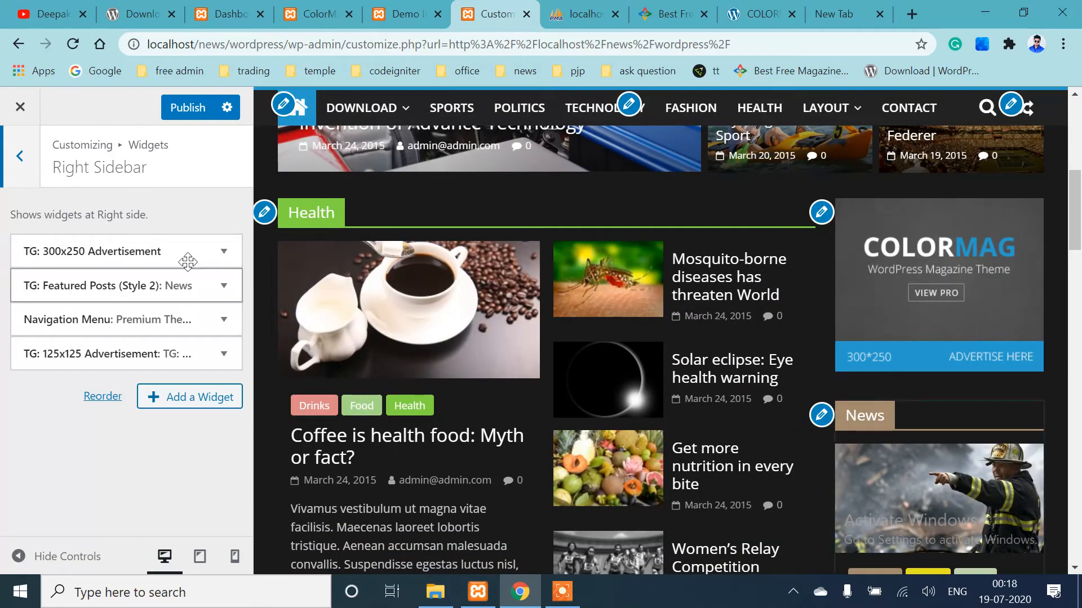
# Review the title, image link and image settings of the right sidebar's TG: 300x250 Advertisement widget
pyautogui.click(206, 258)
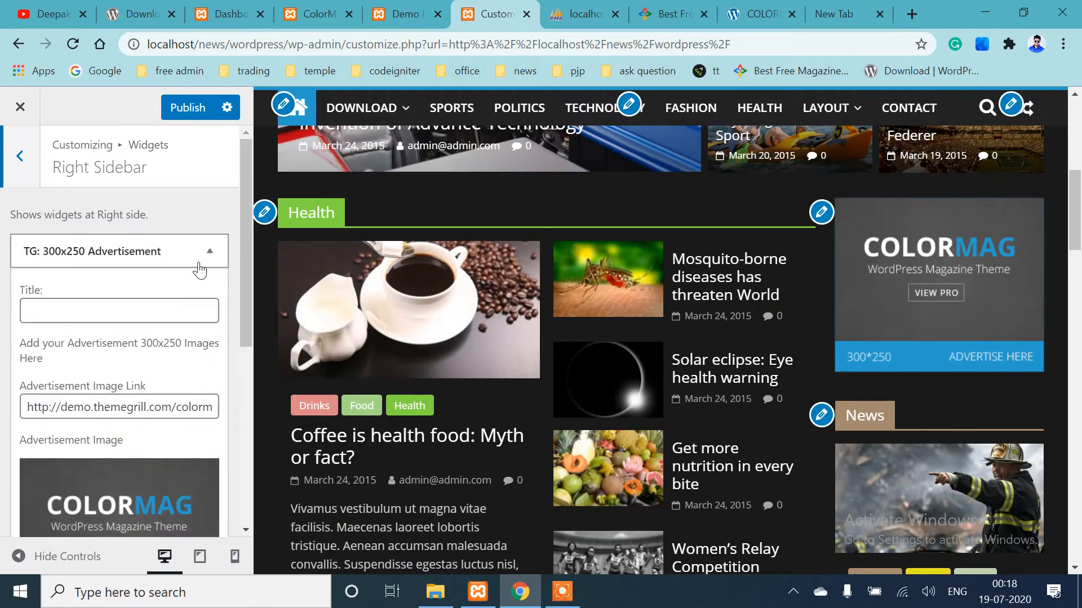
pyautogui.scroll(-5, 79, 412)
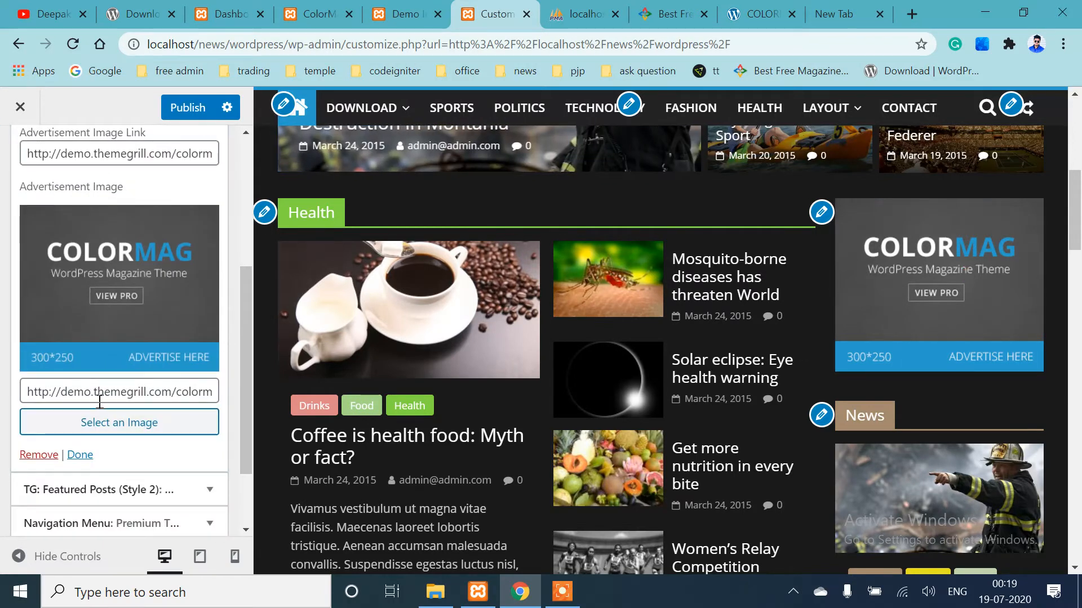
pyautogui.scroll(-3, 104, 336)
# Expand the TG: Featured Posts (Style 2) News widget and compare its layout and settings with the sidebar preview
pyautogui.click(139, 443)
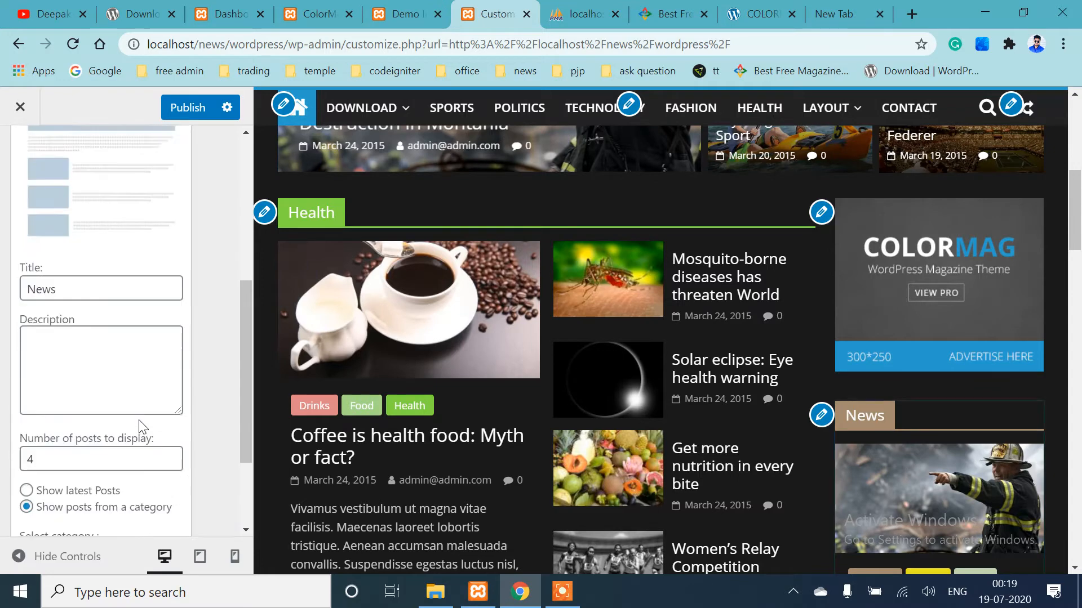
pyautogui.scroll(6, 143, 437)
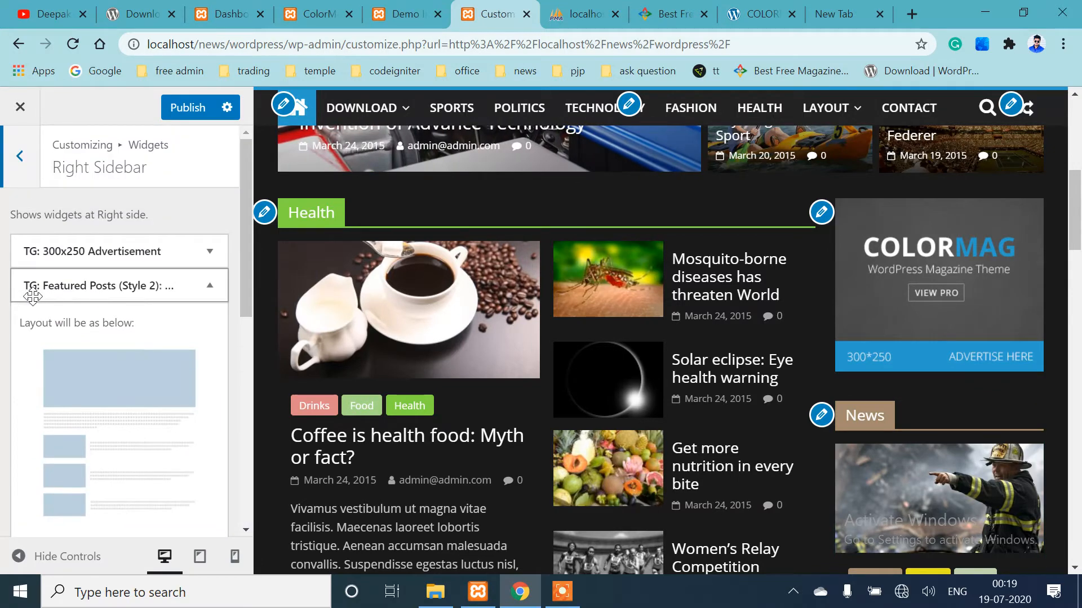
pyautogui.scroll(-3, 833, 432)
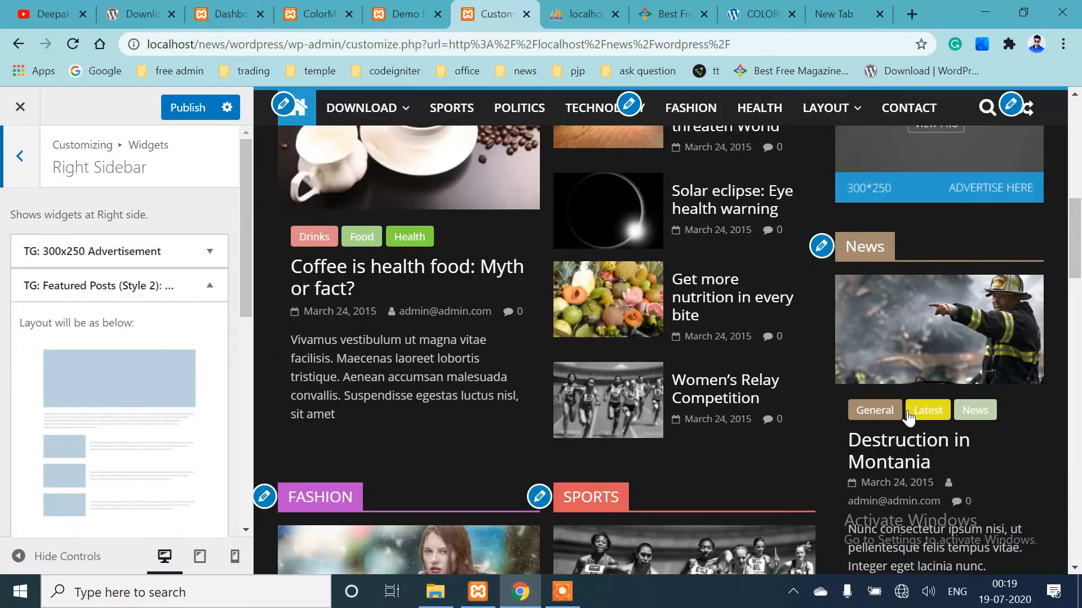
pyautogui.scroll(-2, 908, 418)
pyautogui.scroll(-3, 172, 405)
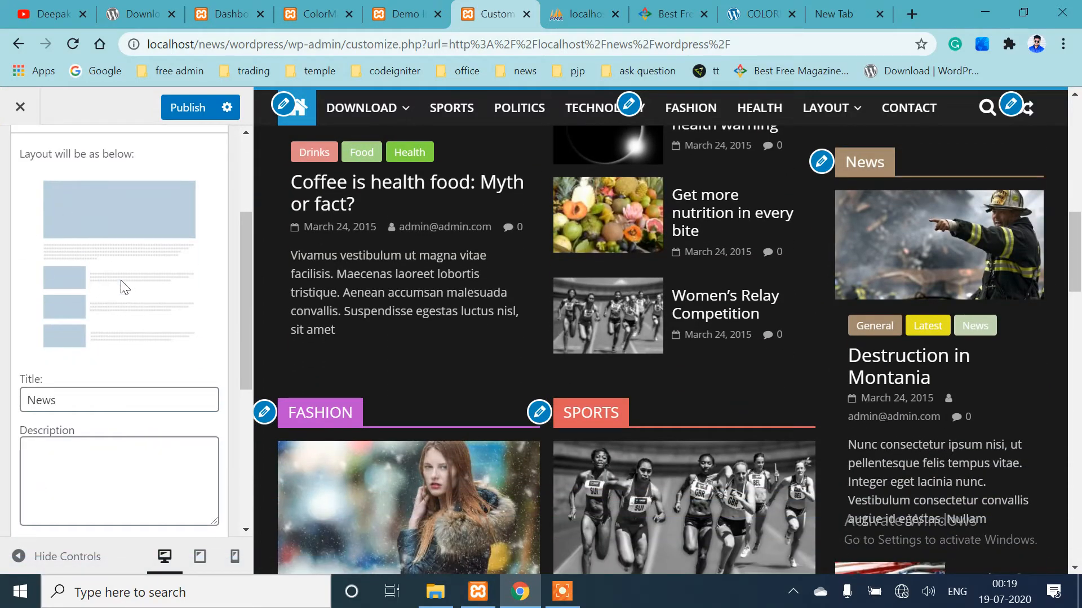
pyautogui.scroll(-5, 65, 434)
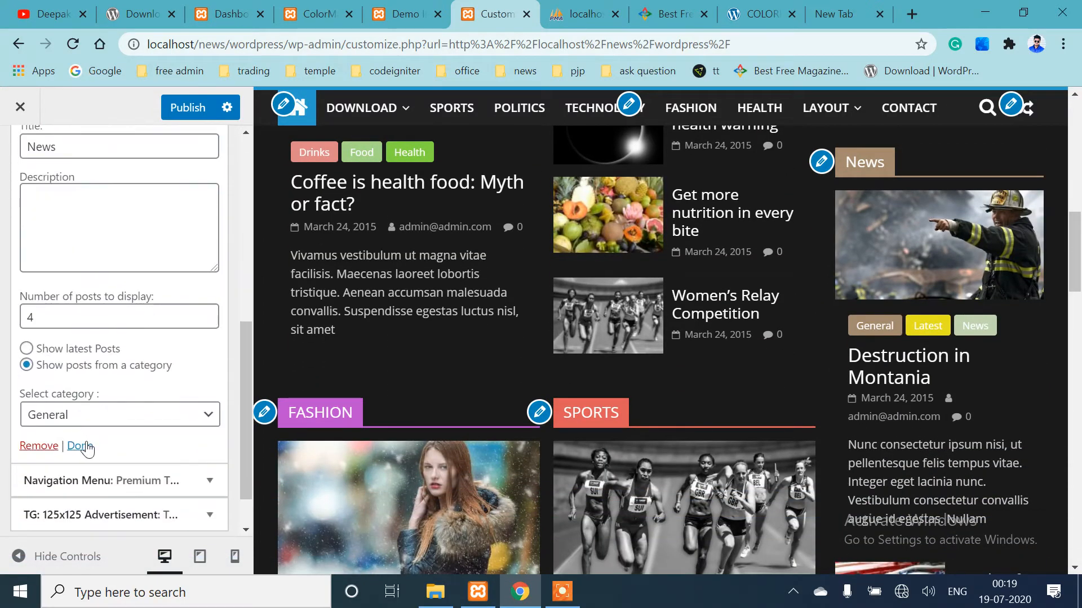
# Try Health as the News widget's post category, settle on Fashion, and check the sidebar posts in the preview
pyautogui.click(118, 418)
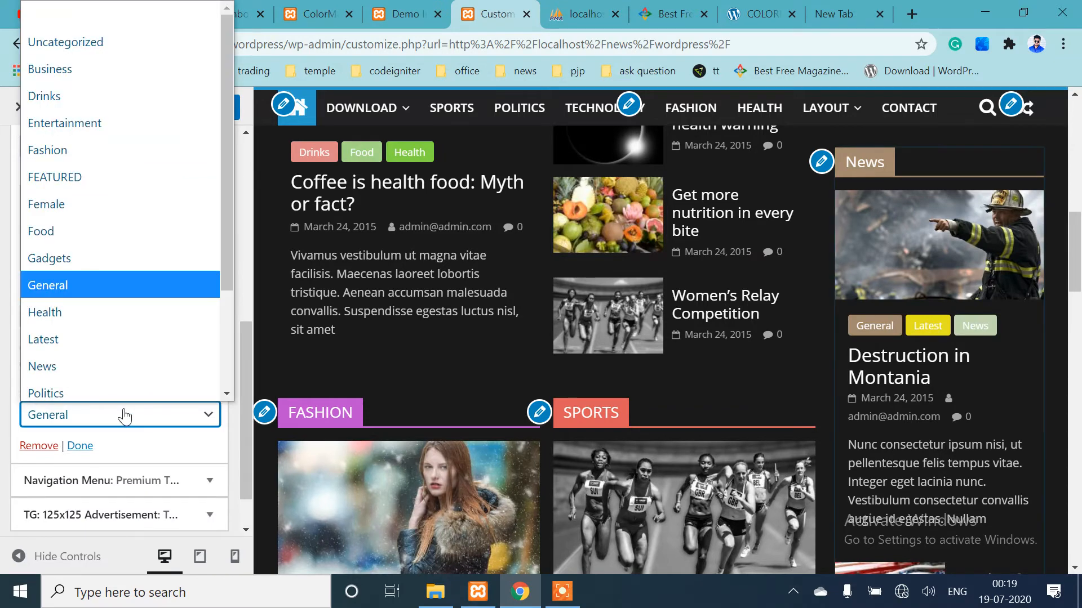
pyautogui.click(133, 306)
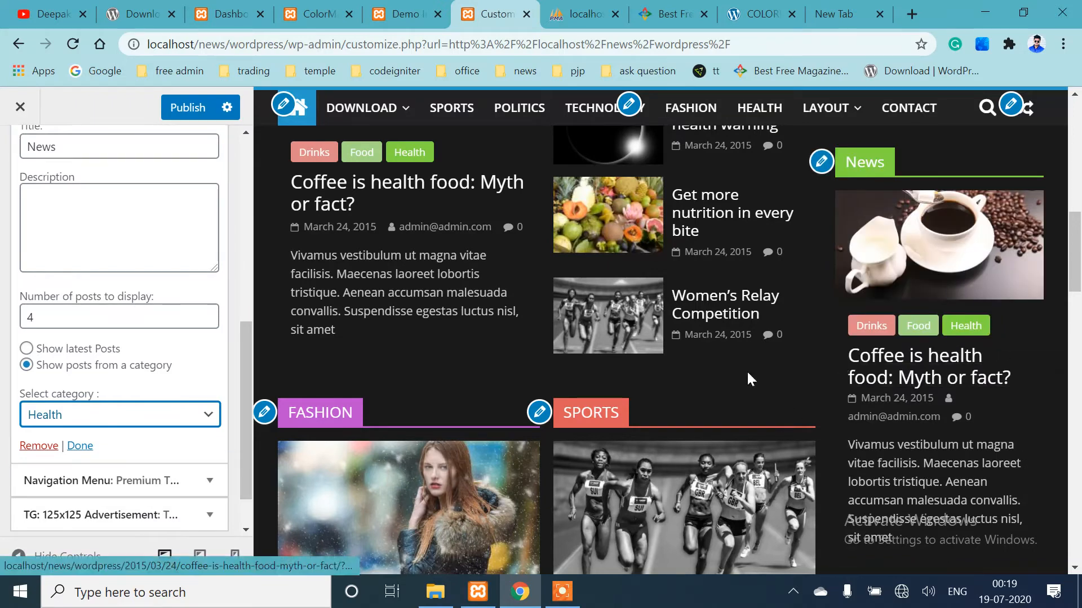
pyautogui.click(87, 416)
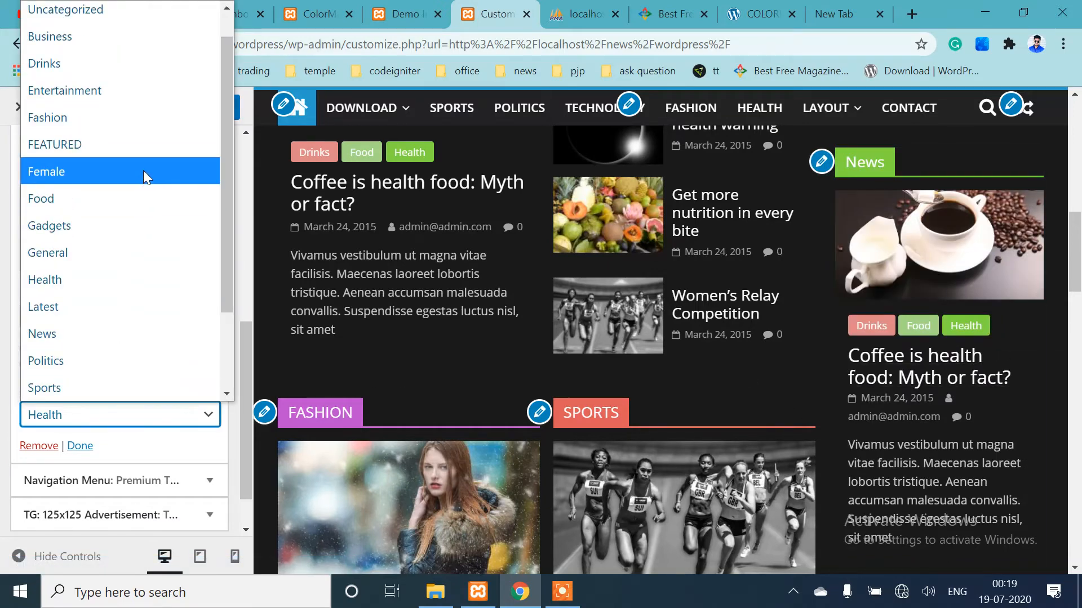
pyautogui.click(151, 115)
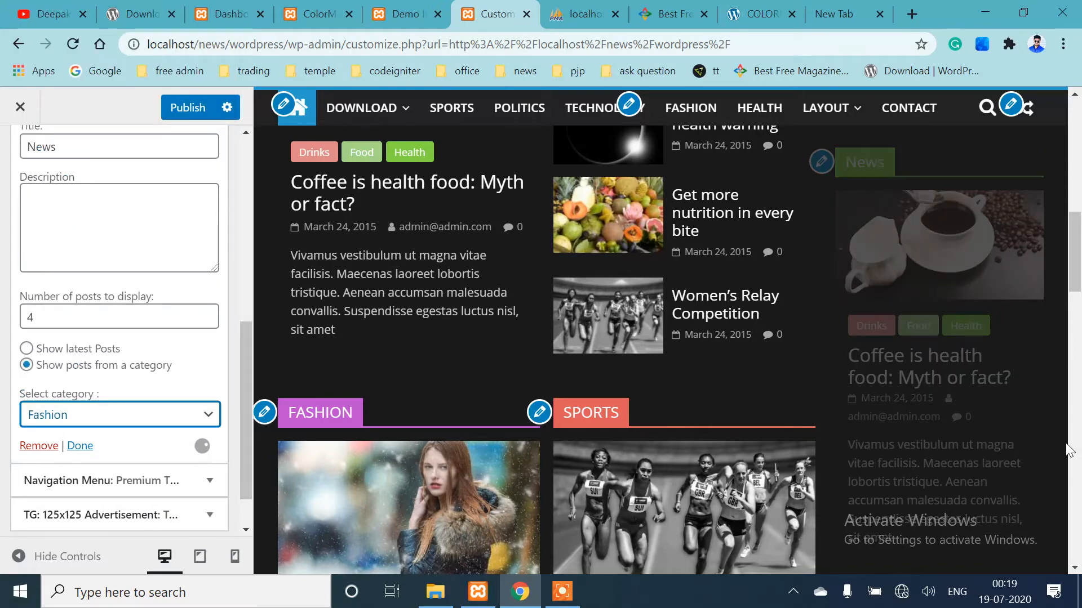
pyautogui.scroll(-3, 1075, 417)
pyautogui.scroll(4, 1072, 420)
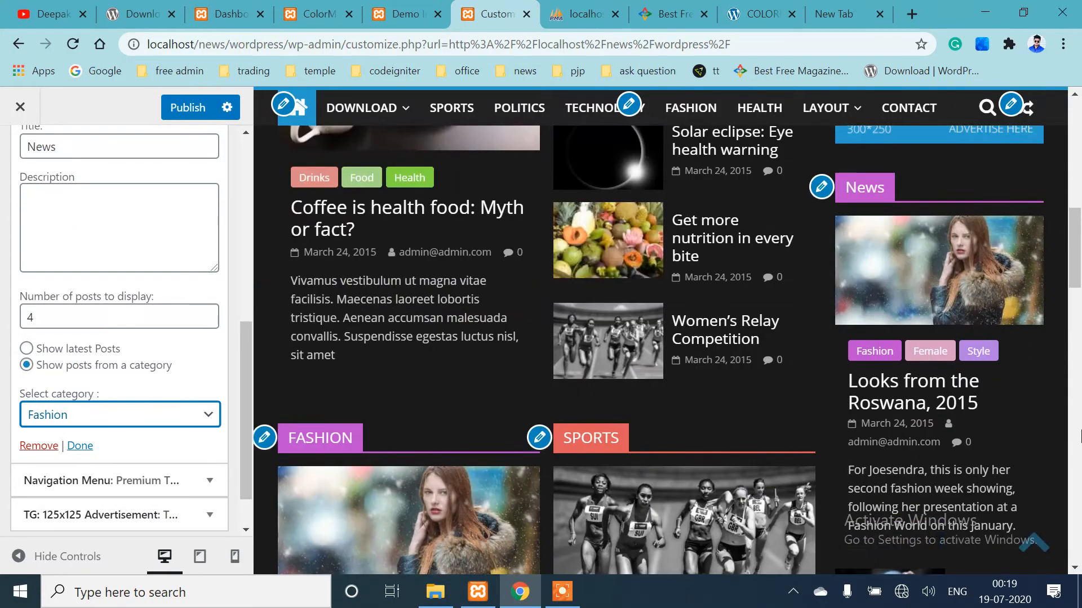
# Examine the News widget's layout diagram, title, description, number of posts and category settings
pyautogui.scroll(7, 124, 360)
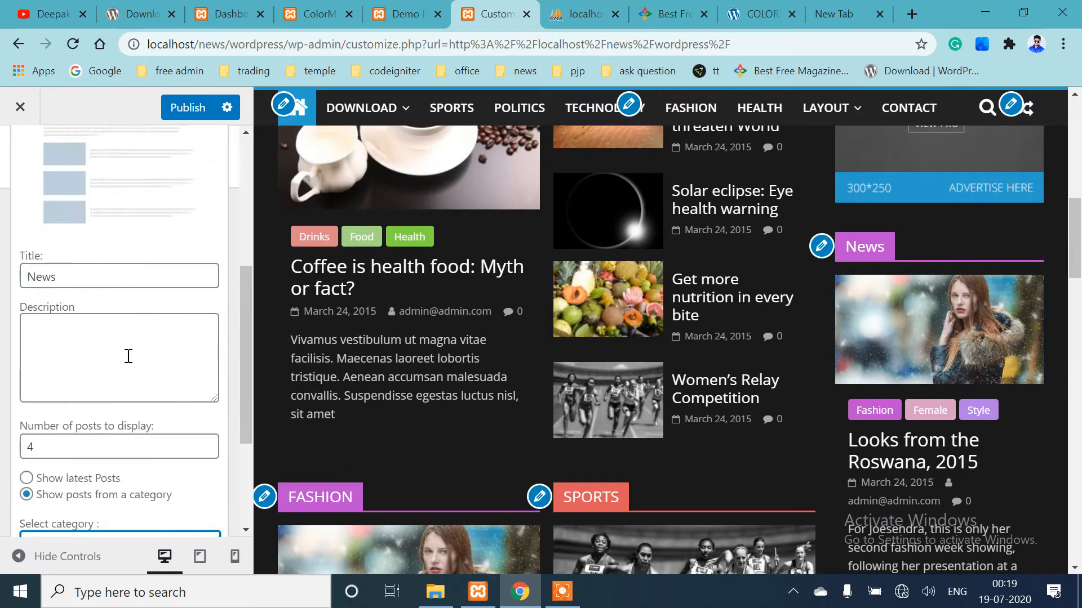
pyautogui.scroll(-3, 113, 374)
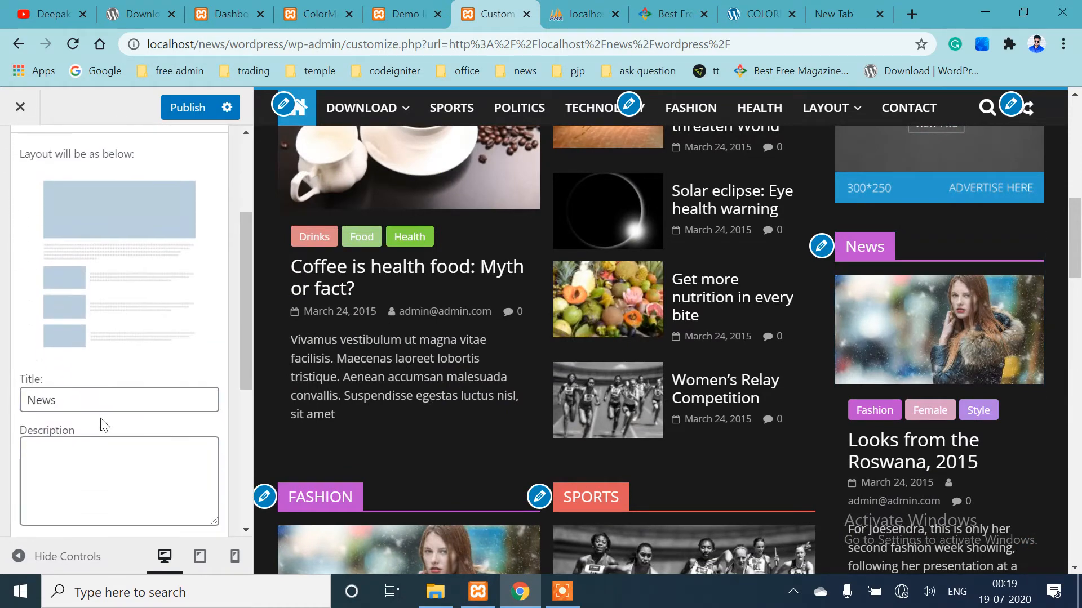
pyautogui.scroll(-3, 104, 420)
pyautogui.scroll(5, 109, 445)
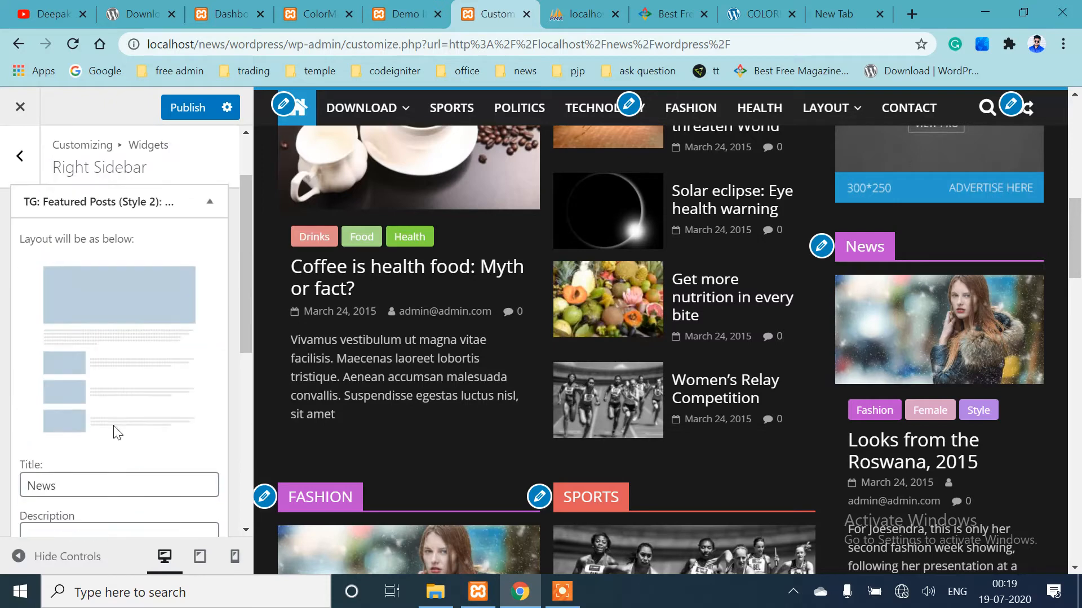
pyautogui.scroll(-1, 112, 420)
pyautogui.scroll(1, 113, 419)
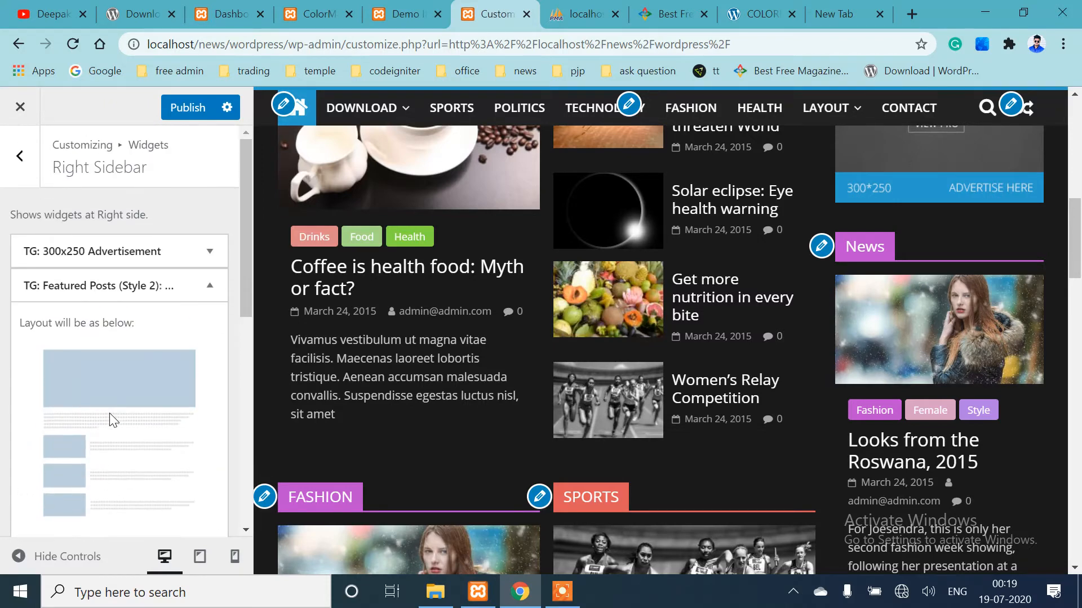
pyautogui.scroll(-8, 110, 448)
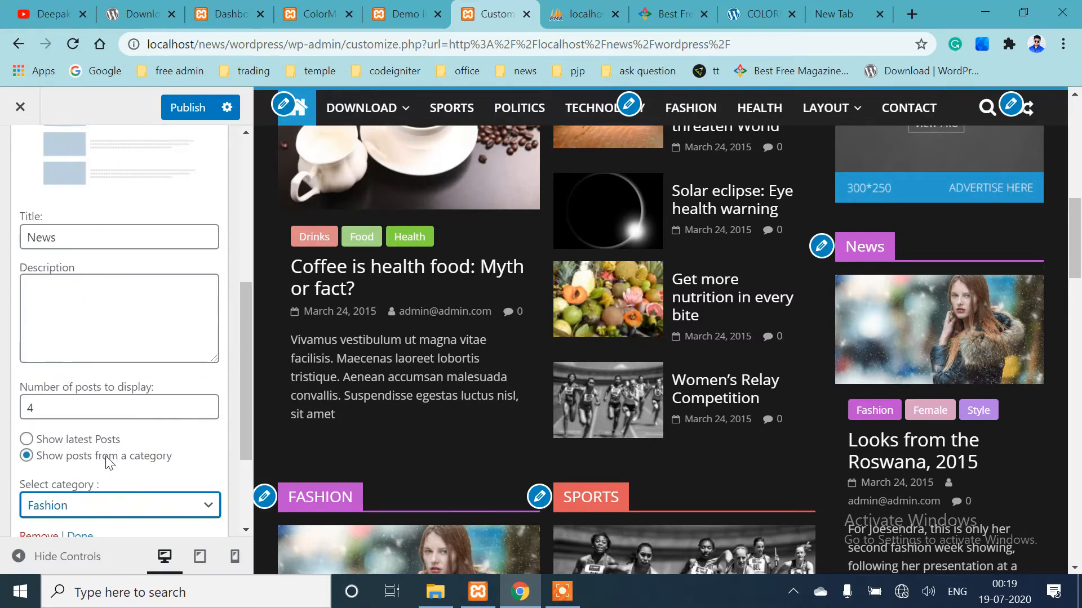
pyautogui.scroll(3, 107, 306)
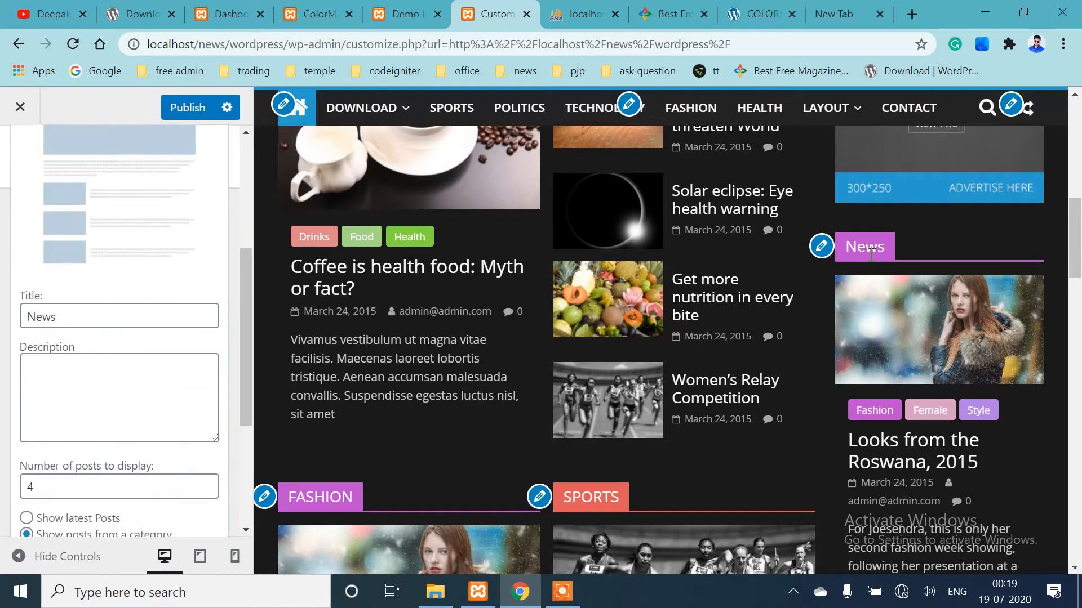
pyautogui.click(119, 315)
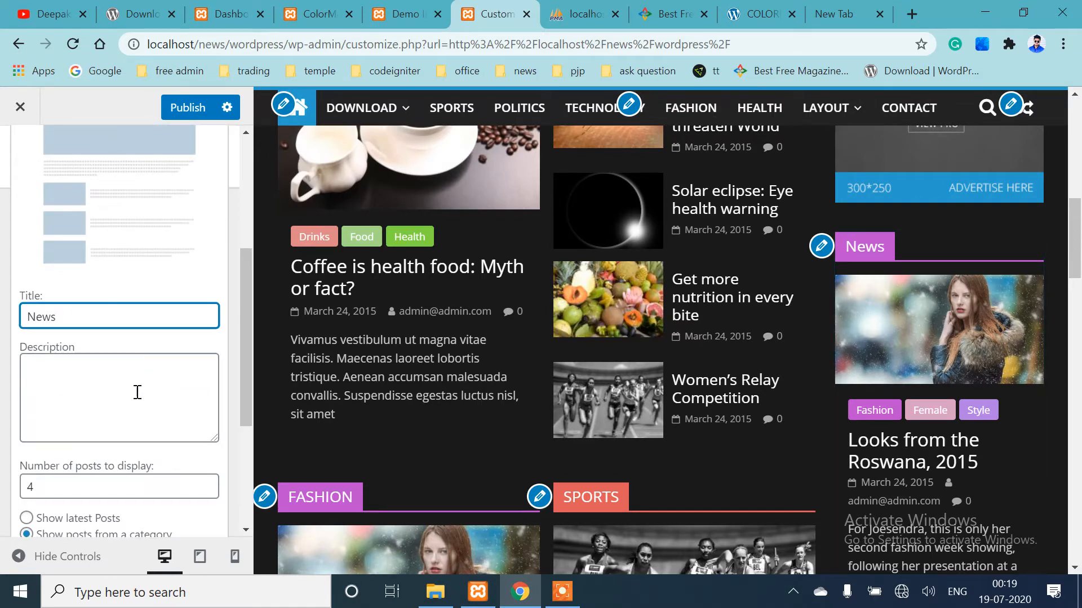
pyautogui.scroll(-4, 124, 417)
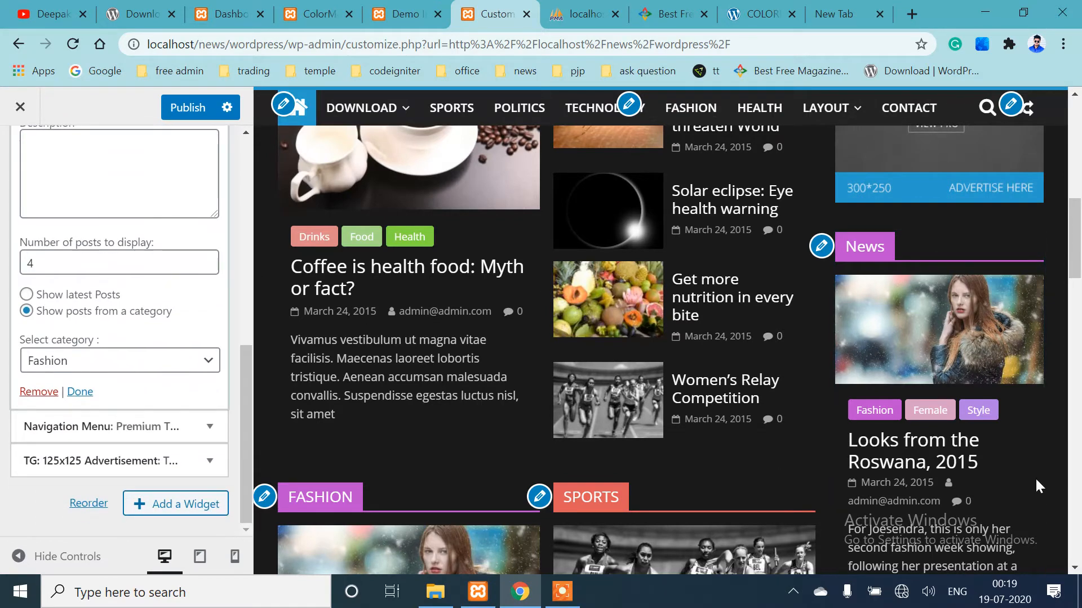
# Look over the News widget's posts in the sidebar preview against its number of posts to display
pyautogui.scroll(-3, 1037, 486)
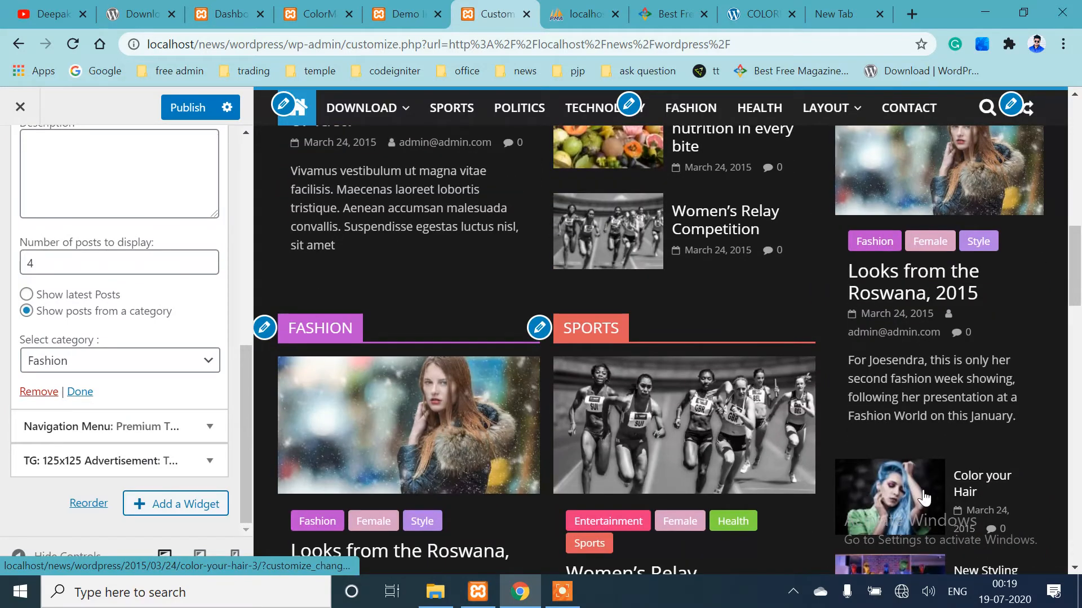
pyautogui.scroll(-3, 924, 498)
pyautogui.scroll(-3, 908, 465)
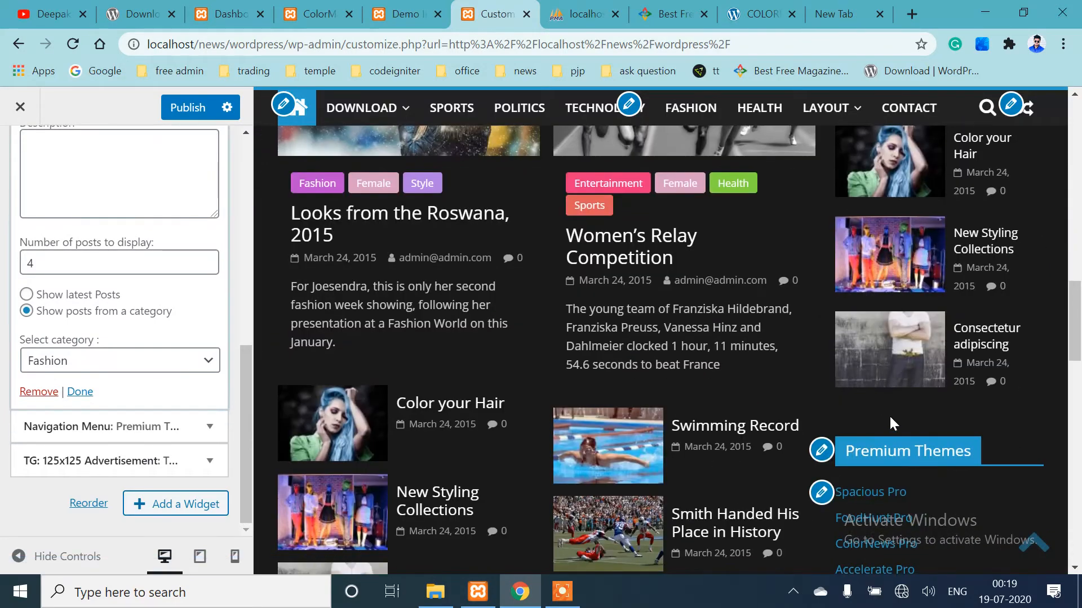
pyautogui.scroll(7, 892, 406)
pyautogui.scroll(-6, 902, 451)
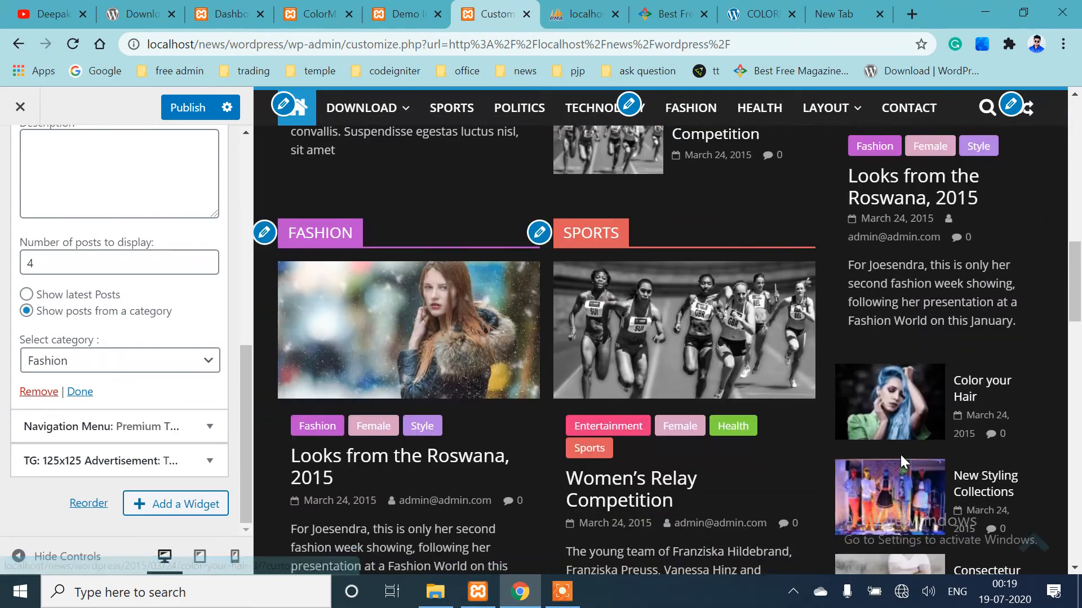
# Expand the Navigation Menu and TG: 125x125 Advertisement widgets in the right sidebar and compare their settings with the preview
pyautogui.click(137, 426)
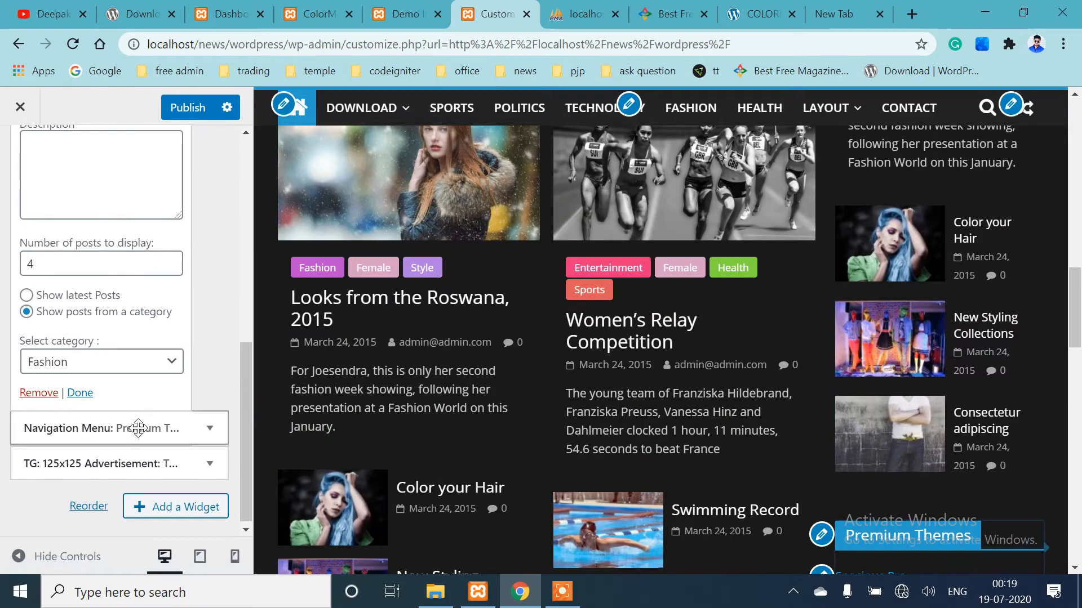
pyautogui.scroll(-6, 874, 427)
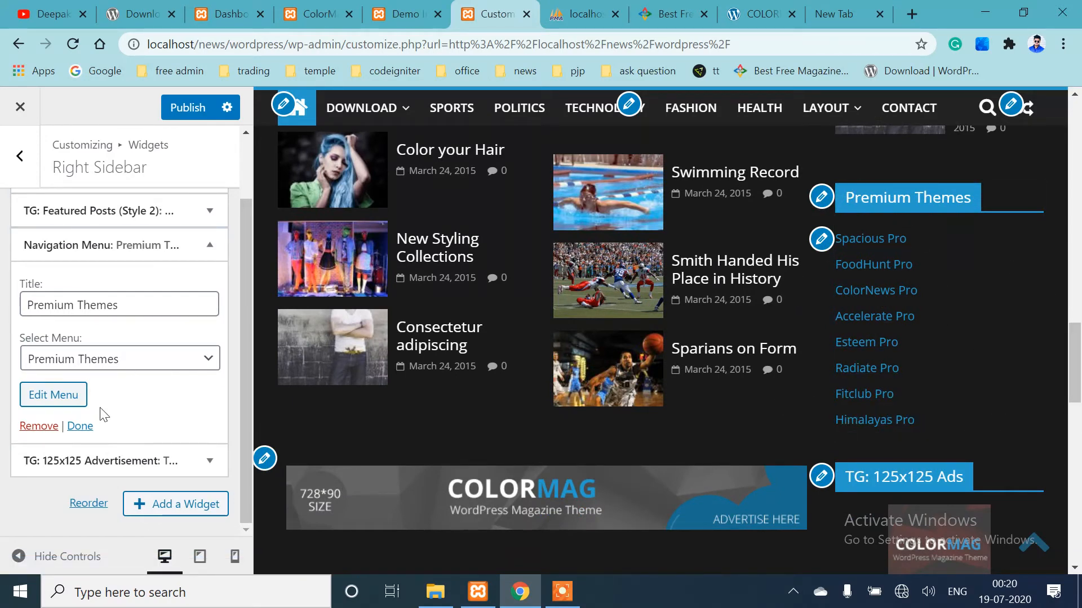
pyautogui.click(107, 461)
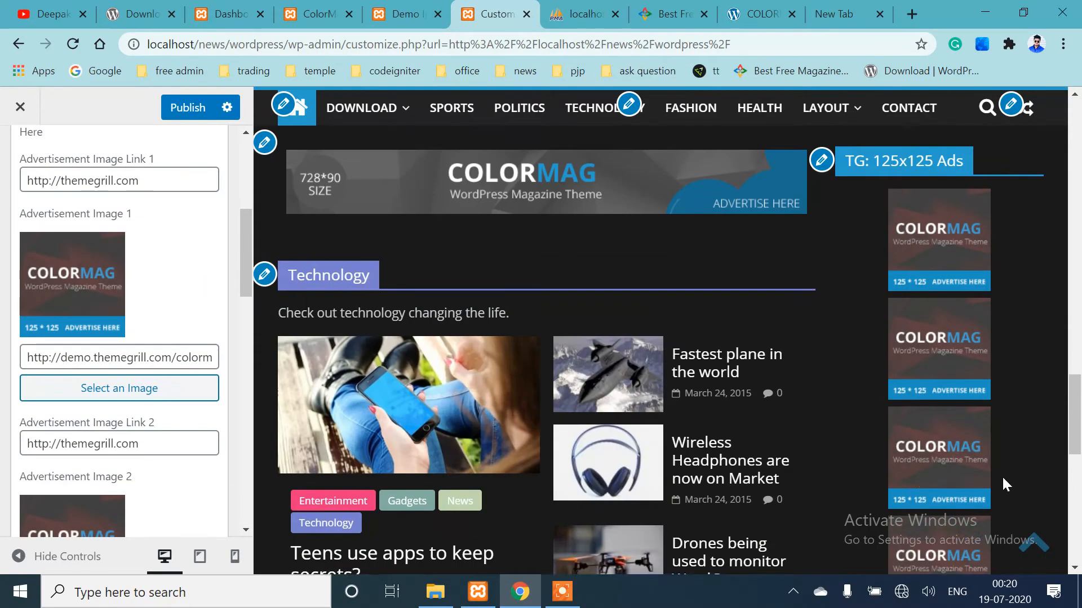
pyautogui.scroll(-7, 914, 366)
pyautogui.scroll(5, 914, 367)
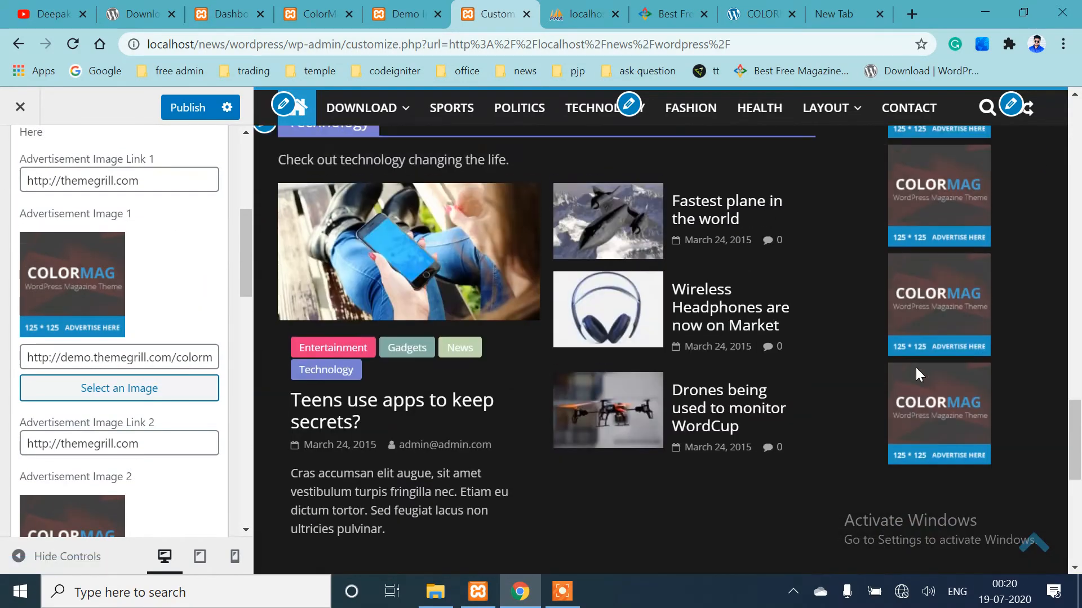
pyautogui.scroll(5, 915, 368)
pyautogui.scroll(-18, 150, 414)
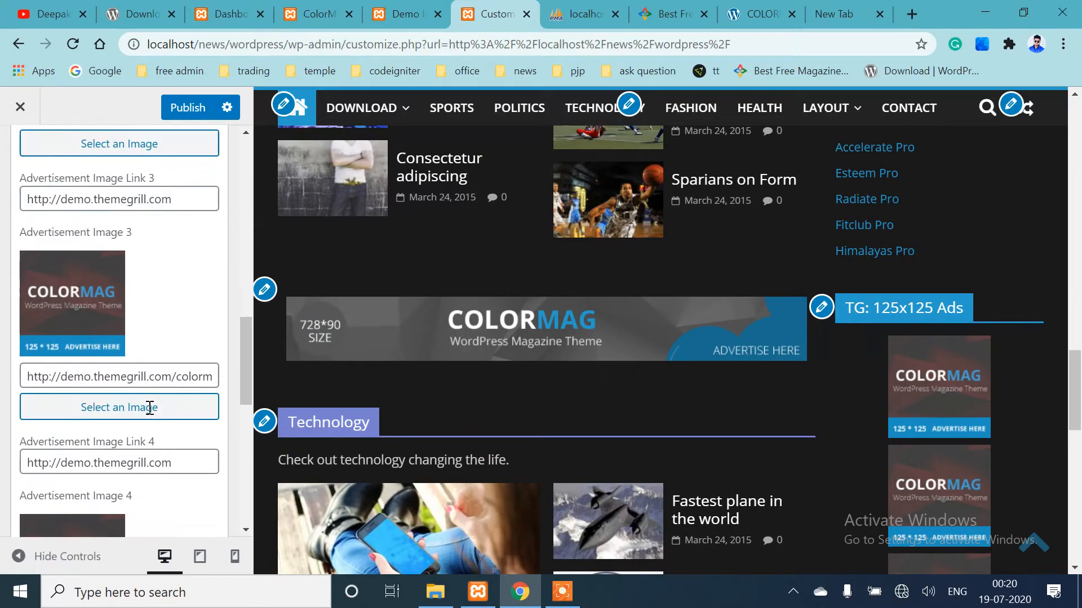
pyautogui.scroll(3, 145, 384)
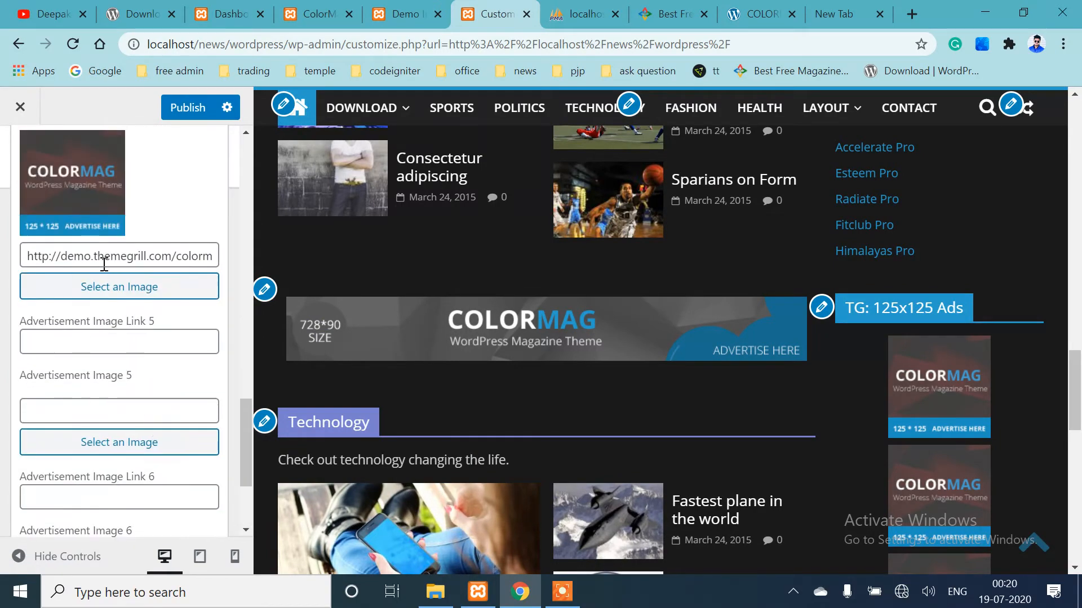
pyautogui.scroll(-3, 95, 491)
pyautogui.scroll(15, 63, 357)
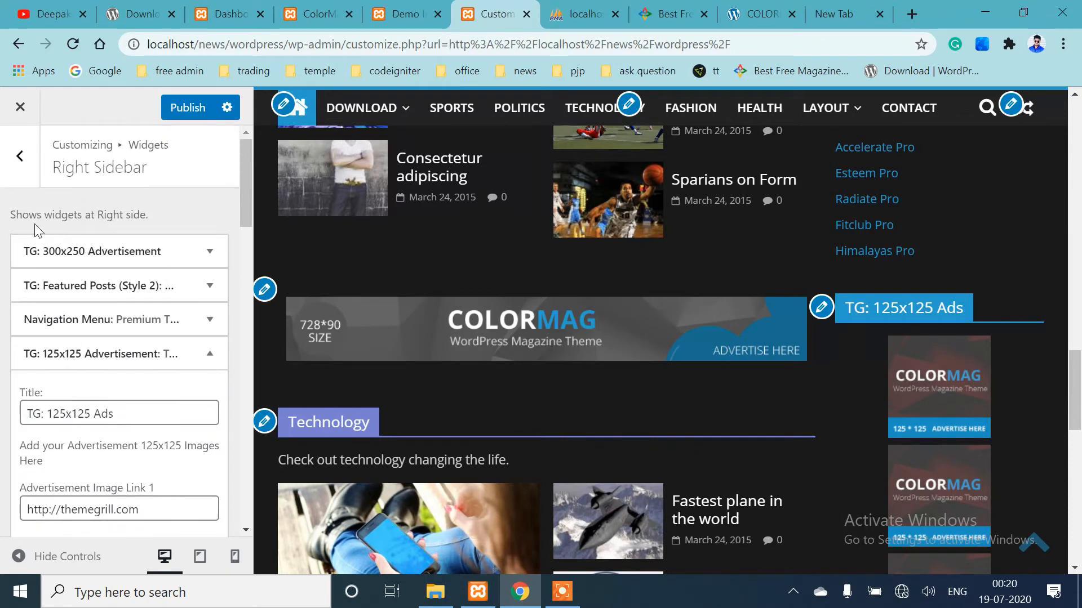
# Open the Header Sidebar's TG: 728x90 Advertisement widget and compare its image and link settings with the banner in the site header
pyautogui.click(20, 155)
pyautogui.click(126, 378)
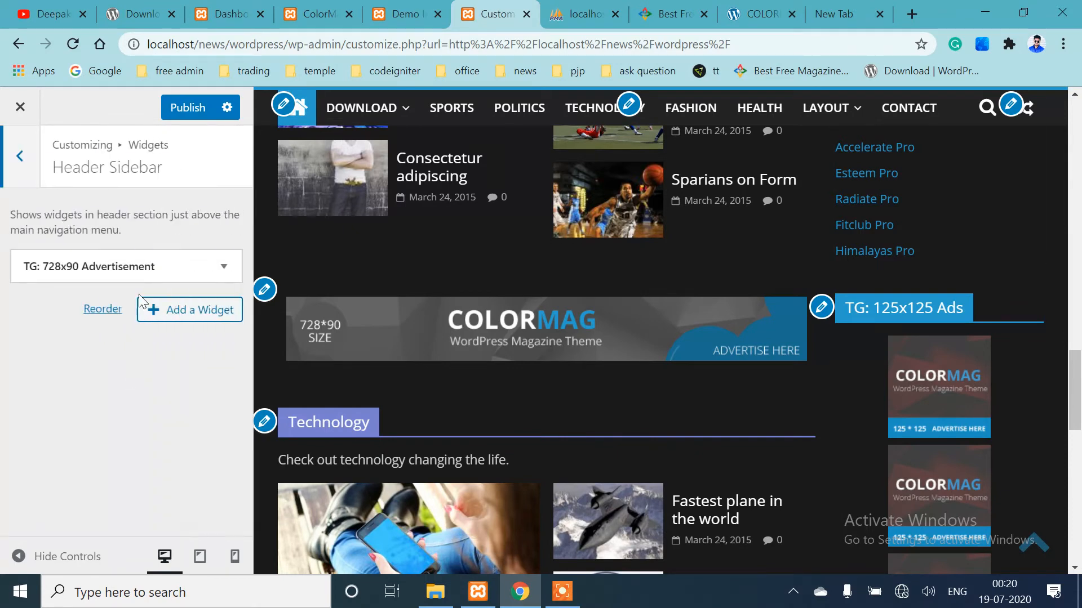
pyautogui.click(223, 267)
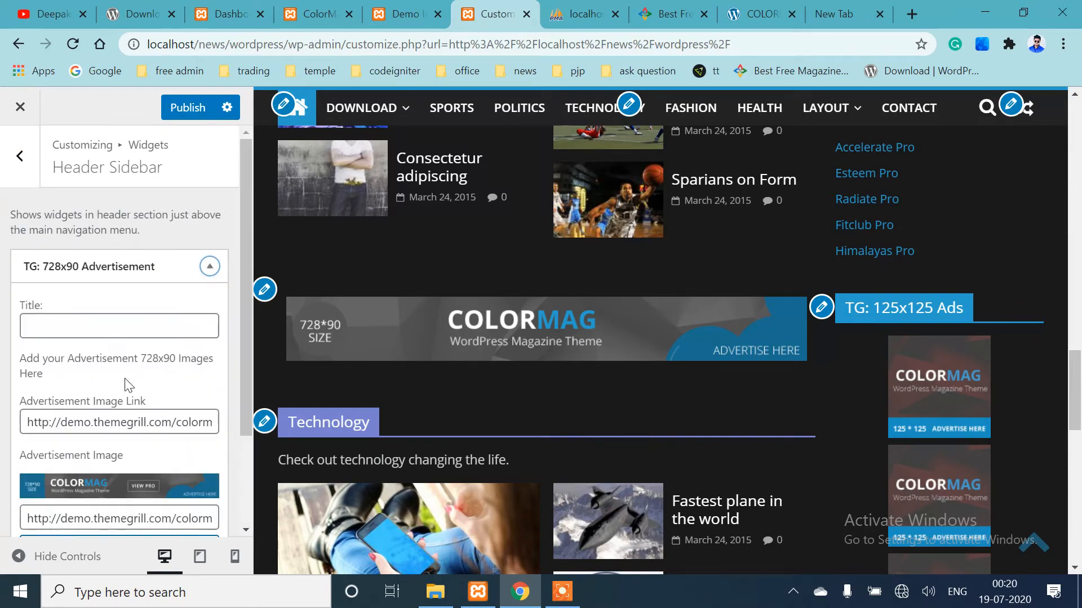
pyautogui.scroll(-2, 123, 389)
pyautogui.scroll(5, 700, 394)
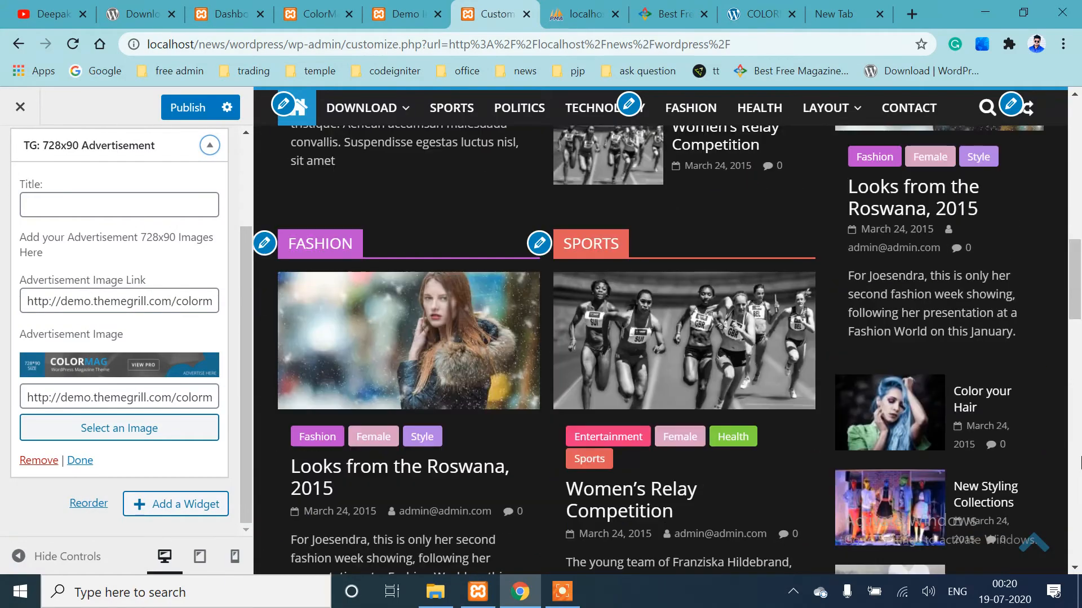
pyautogui.moveTo(1076, 297); pyautogui.dragTo(1075, 154)
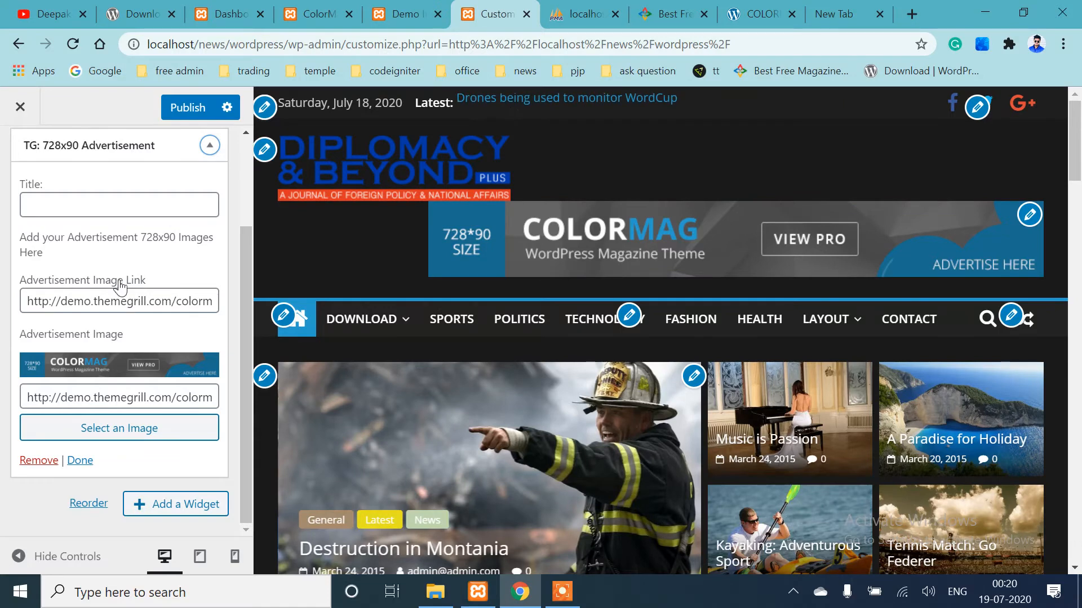
pyautogui.scroll(2, 51, 186)
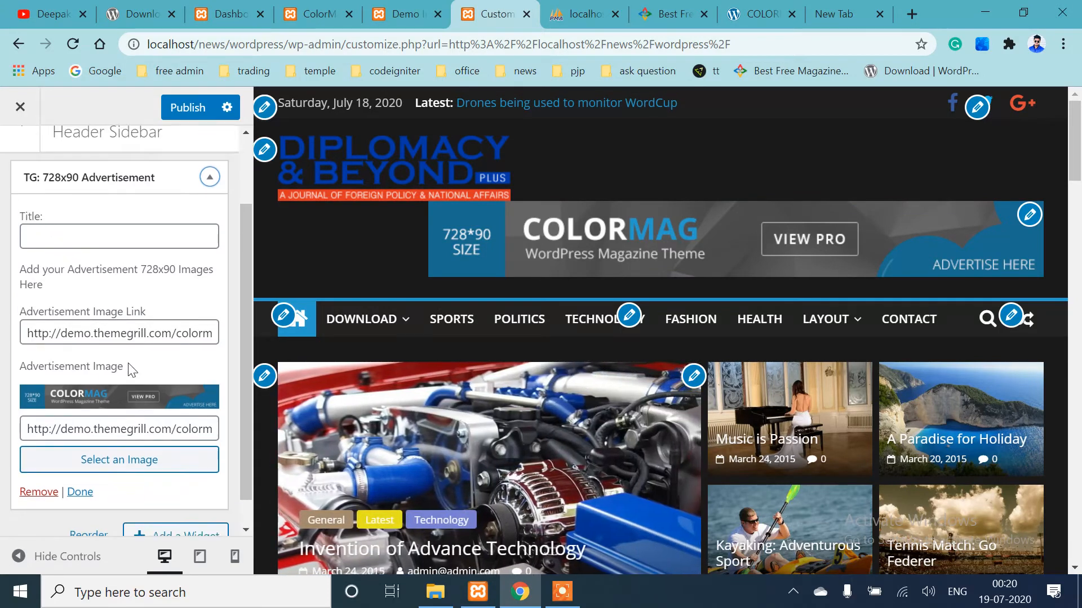
# Examine the TG: Featured Category Slider widget in Front Page: Slider Area, including its available post categories, against the slider preview
pyautogui.click(18, 163)
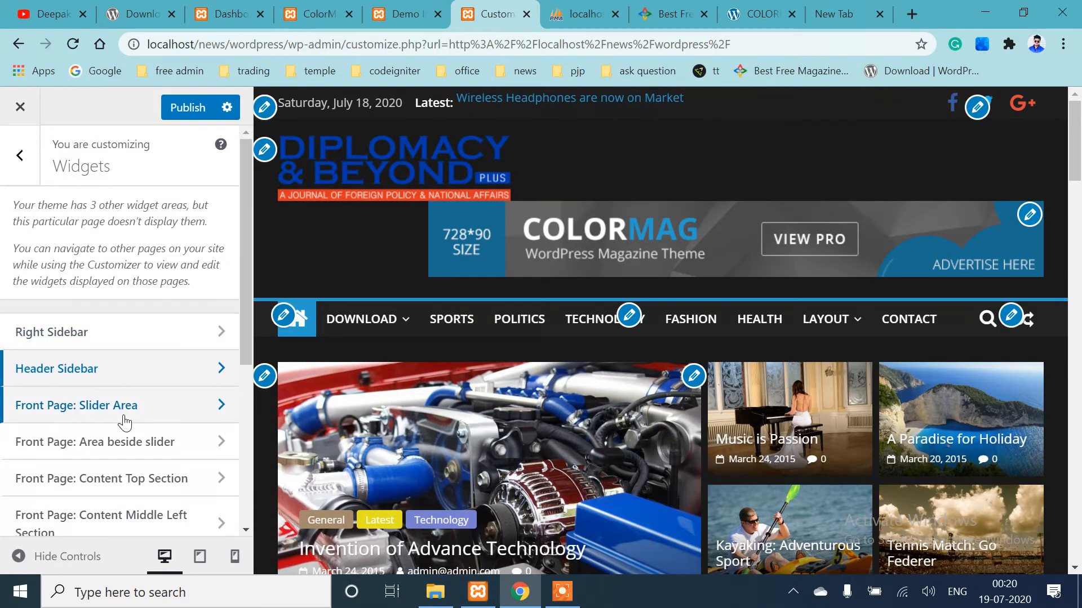
pyautogui.click(128, 420)
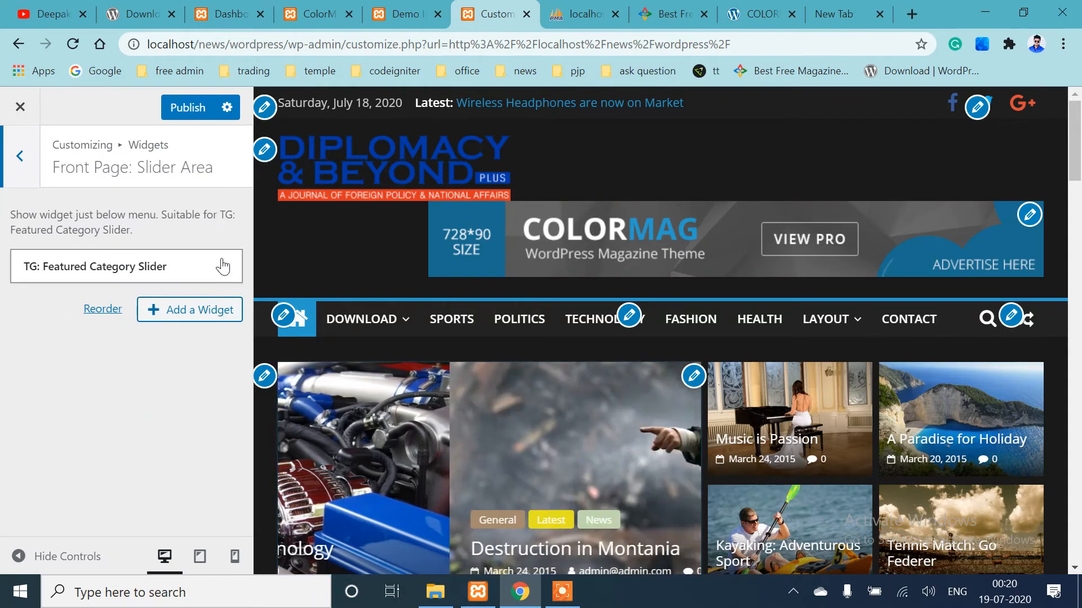
pyautogui.click(223, 266)
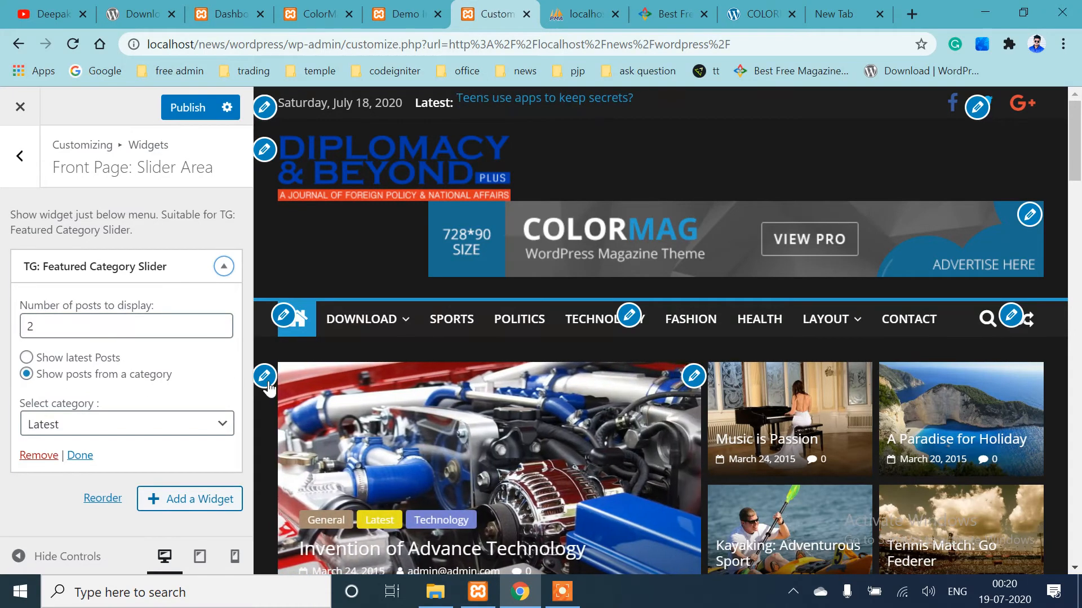
pyautogui.scroll(-3, 268, 389)
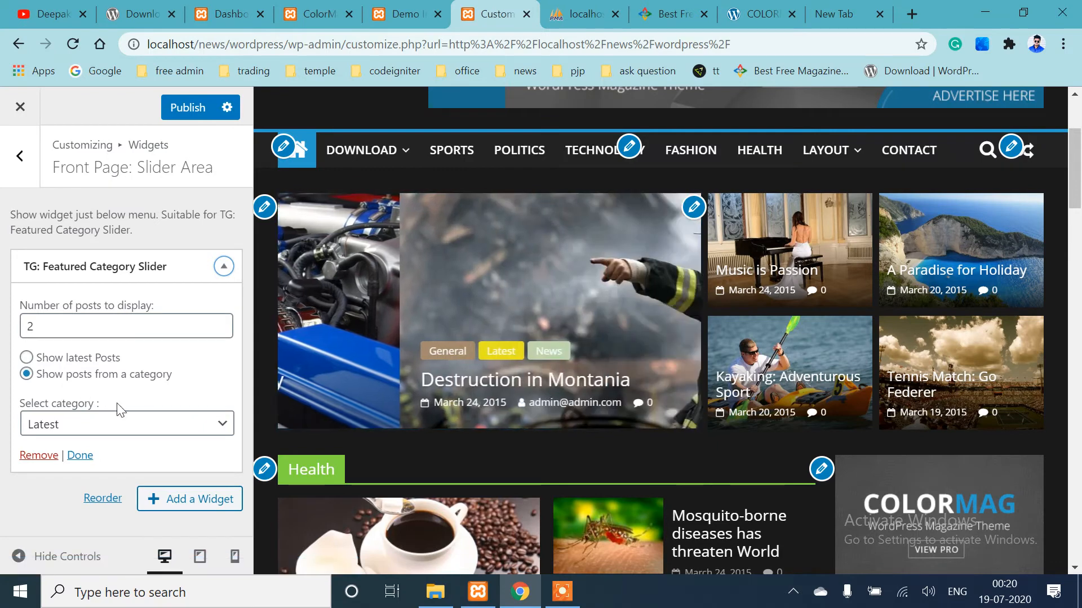
pyautogui.click(97, 428)
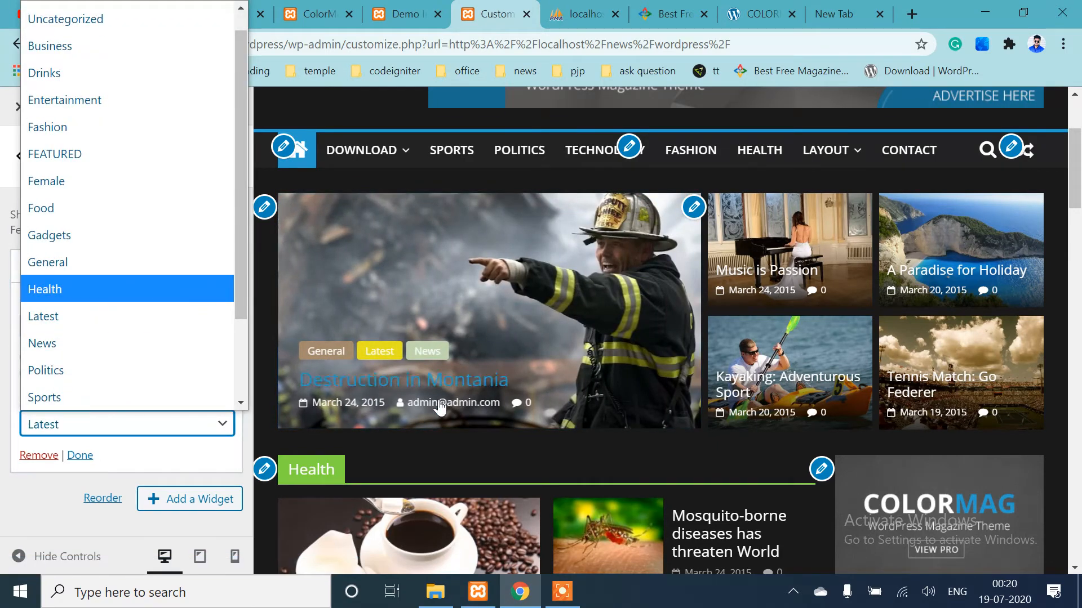
pyautogui.click(41, 515)
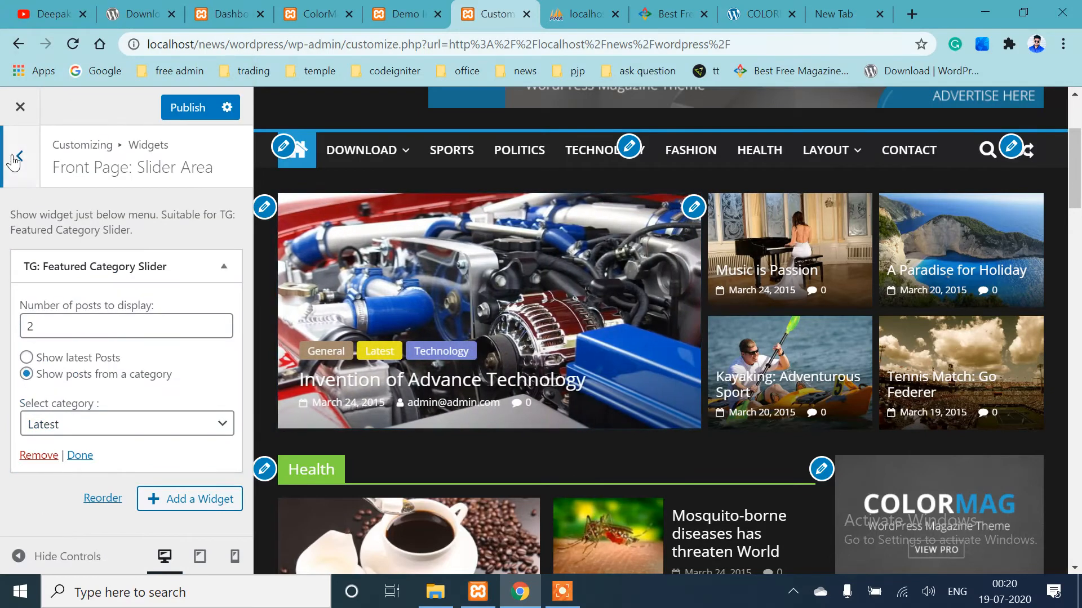
# Open Front Page: Area beside slider and examine the TG: Highlighted Posts widget's number of posts and category settings
pyautogui.click(15, 161)
pyautogui.scroll(-2, 118, 442)
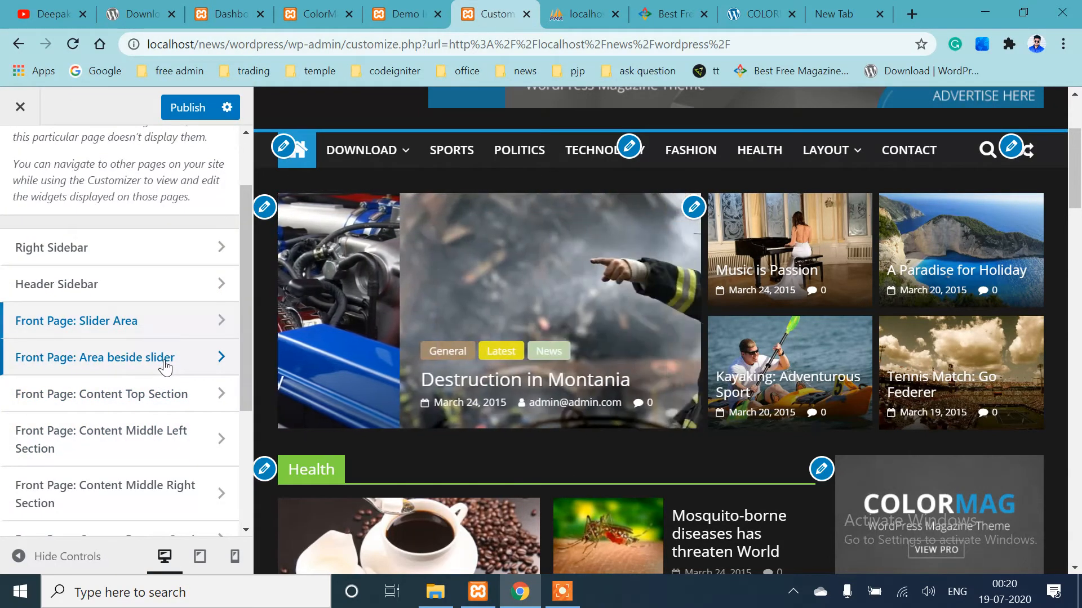
pyautogui.click(165, 364)
pyautogui.click(181, 261)
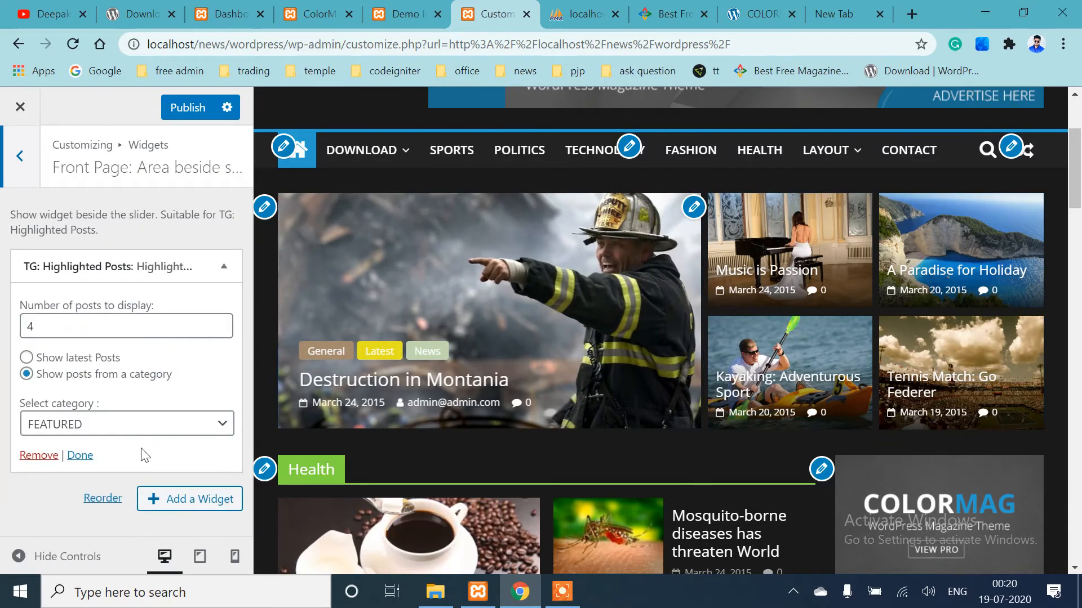
# Return to the widget areas list and look over the front page content, advertisement and footer sidebar areas
pyautogui.click(21, 163)
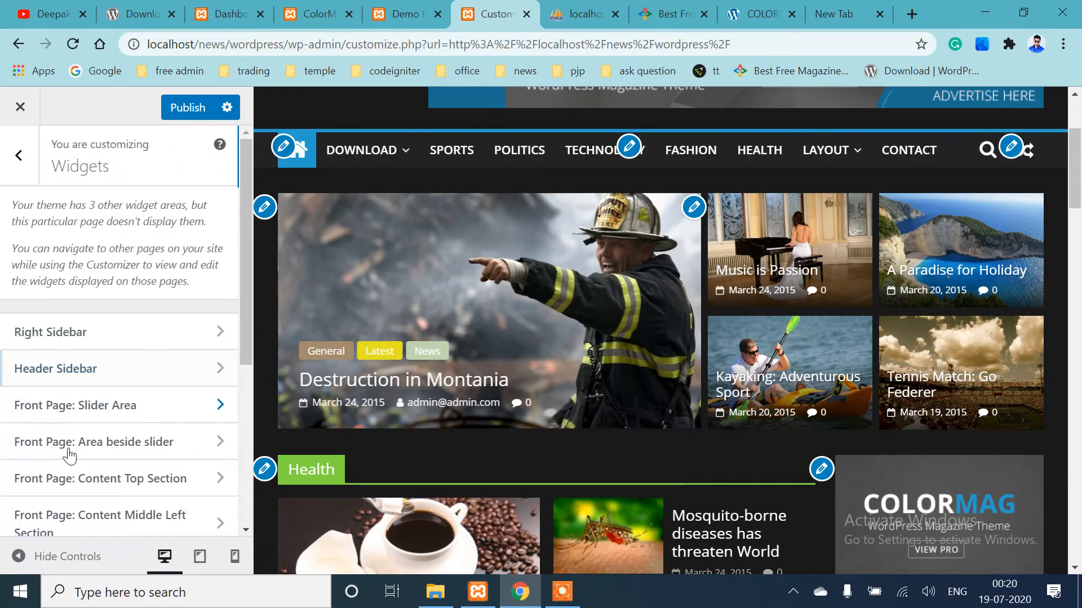
pyautogui.scroll(-5, 85, 459)
pyautogui.scroll(-1, 144, 441)
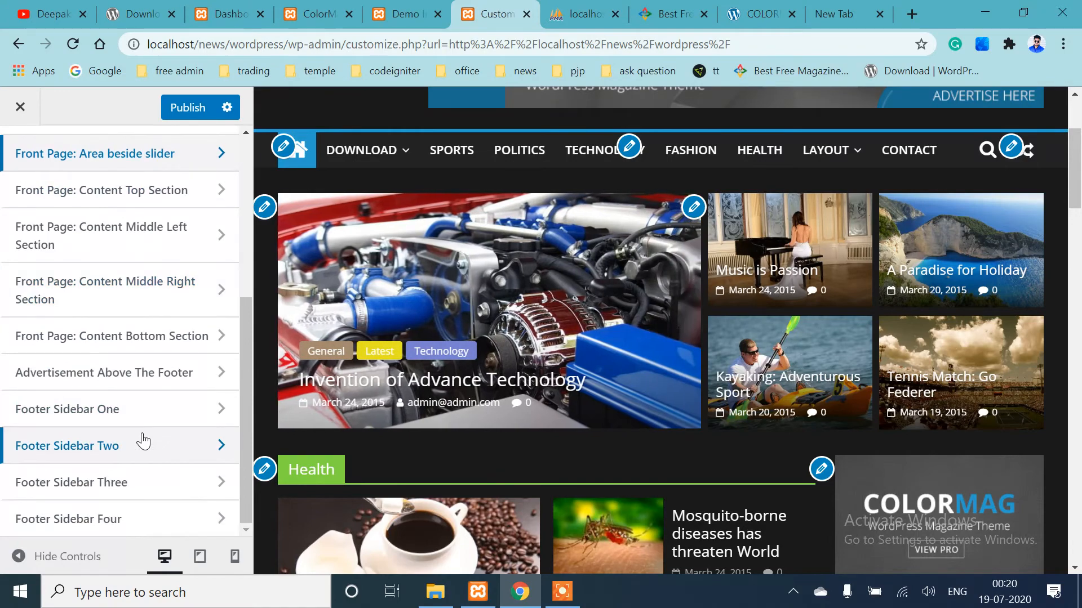
pyautogui.scroll(2, 136, 451)
pyautogui.scroll(-2, 128, 473)
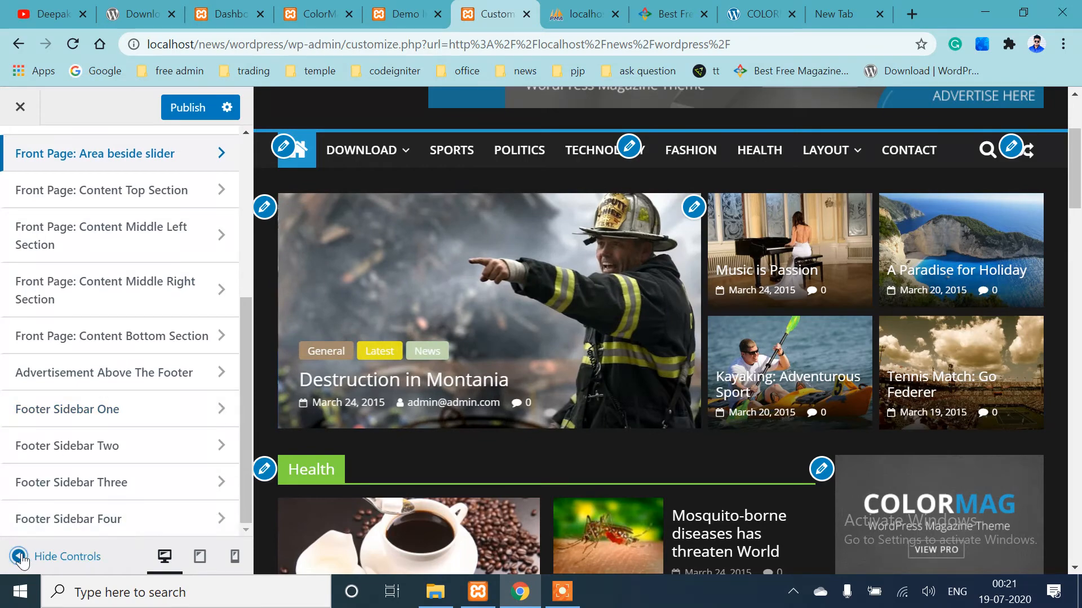
# Hide the customizer controls and review the full-width site preview from the header to the footer
pyautogui.click(19, 556)
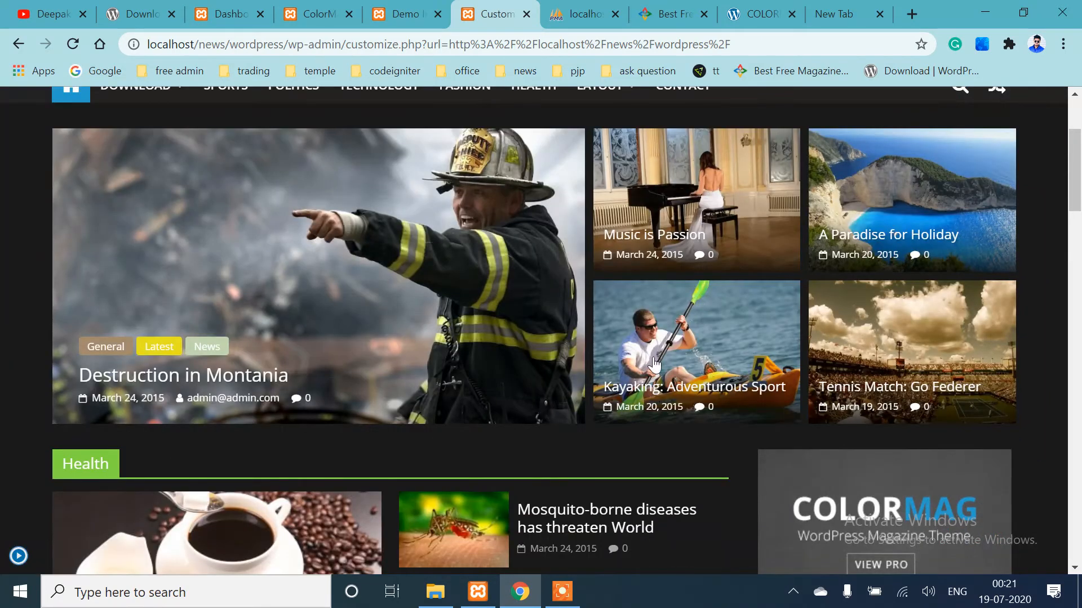
pyautogui.moveTo(1077, 144); pyautogui.dragTo(1078, 115)
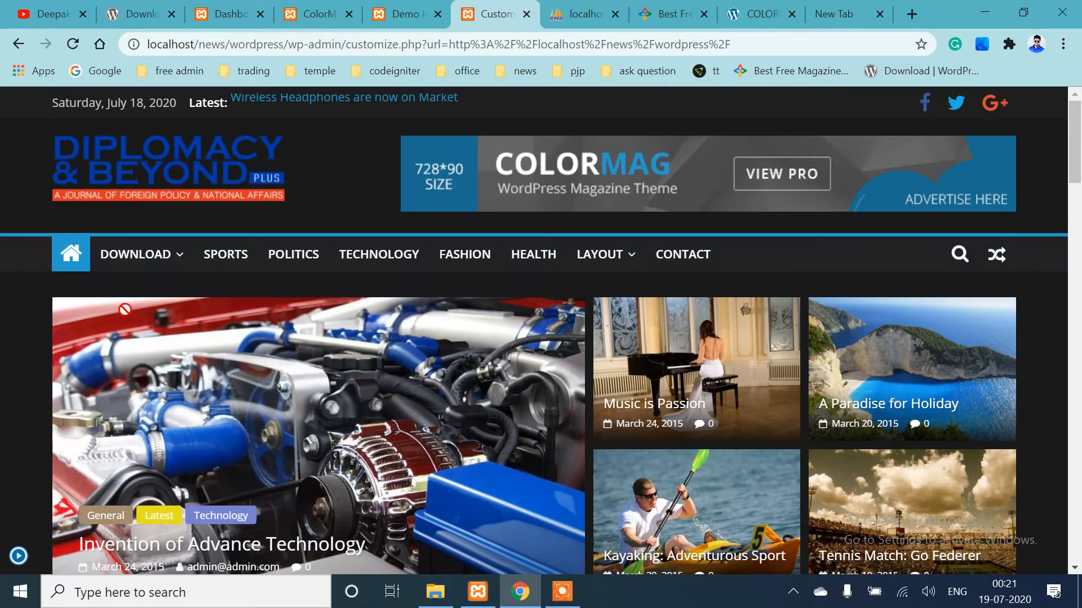
pyautogui.scroll(-15, 110, 401)
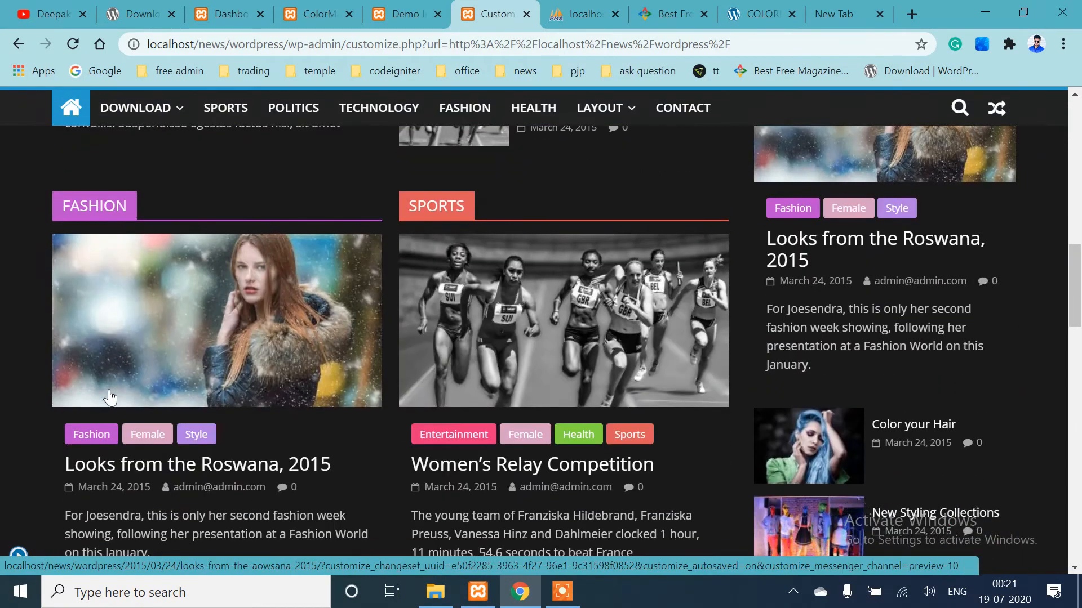
pyautogui.scroll(-15, 110, 398)
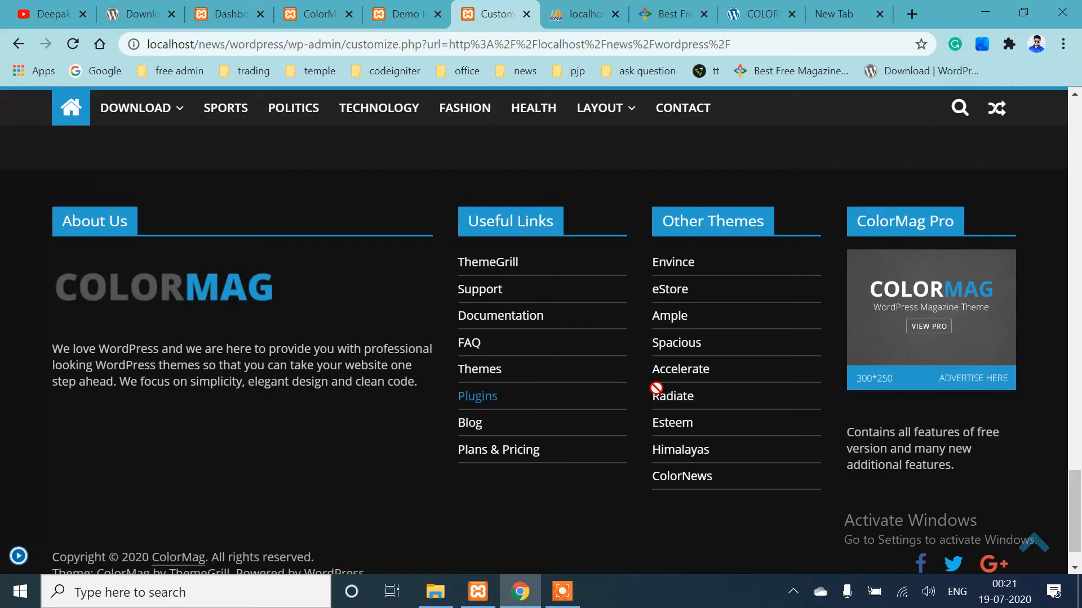
pyautogui.moveTo(1079, 510); pyautogui.dragTo(1080, 149)
pyautogui.scroll(-3, 169, 372)
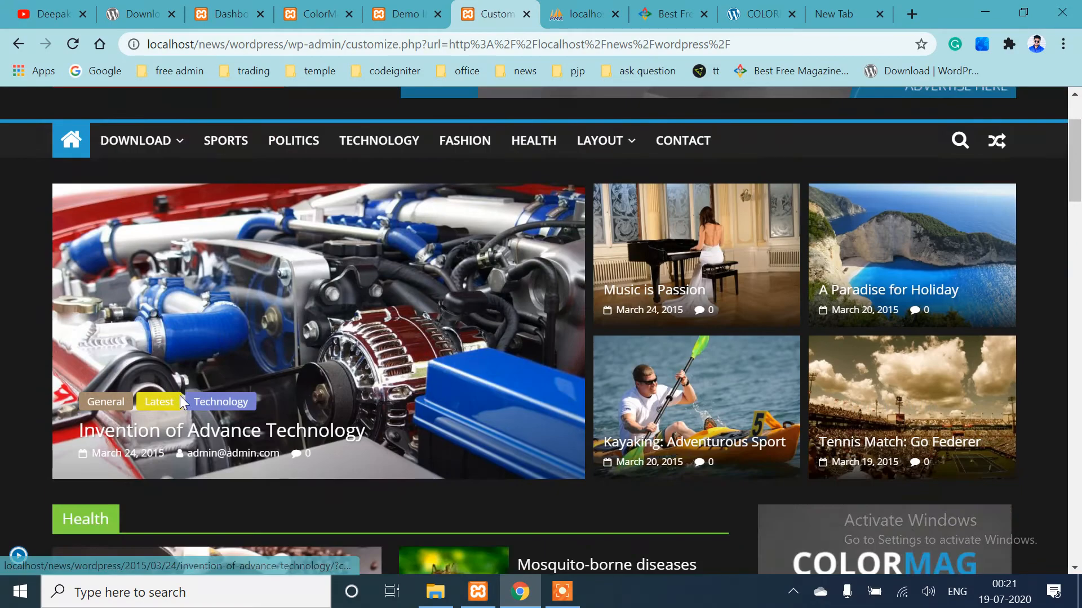
pyautogui.scroll(3, 501, 394)
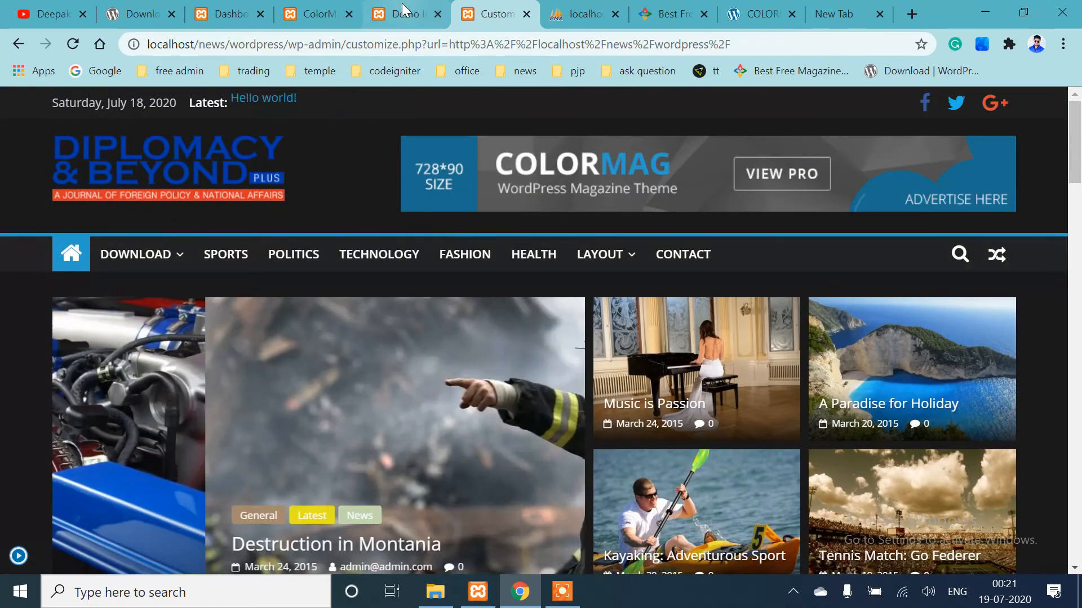
# Switch to the Demo Importer browser tab, open the list of posts and start adding a new post
pyautogui.click(404, 12)
pyautogui.scroll(3, 78, 306)
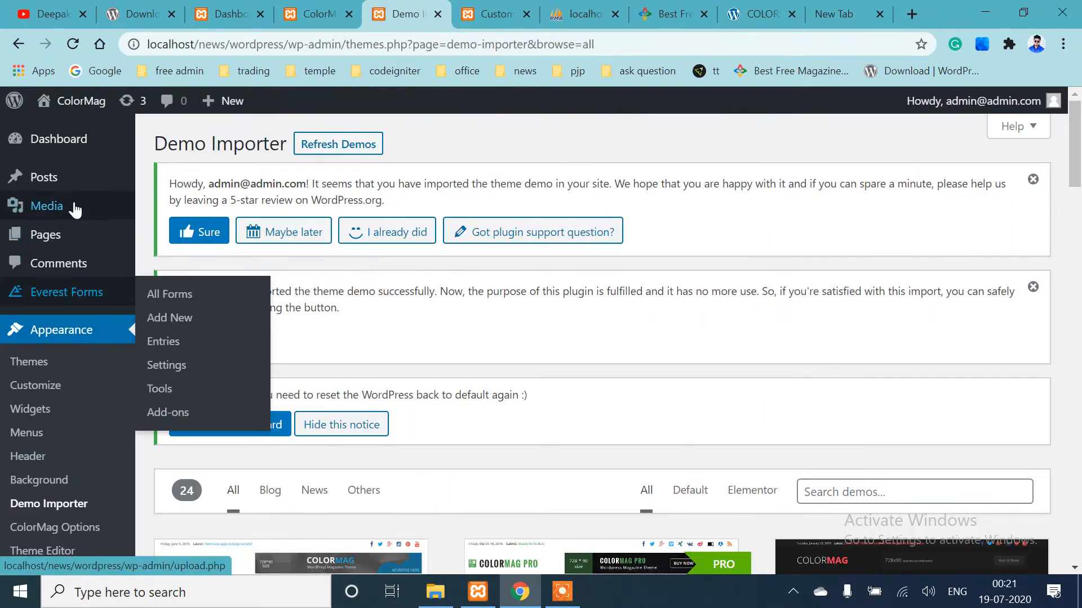
pyautogui.click(191, 181)
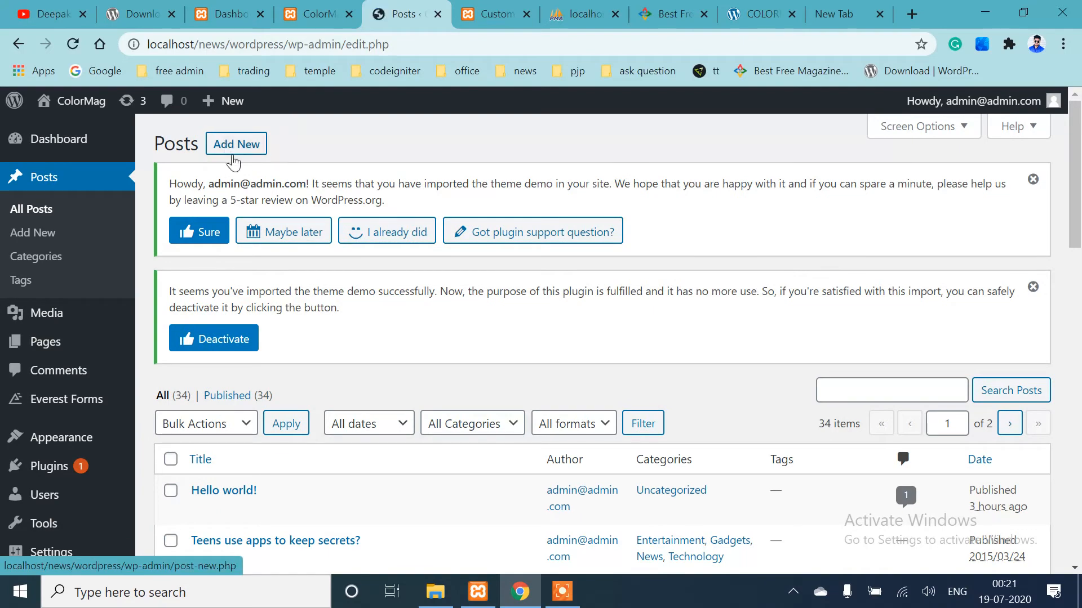
pyautogui.click(240, 157)
pyautogui.scroll(-4, 394, 417)
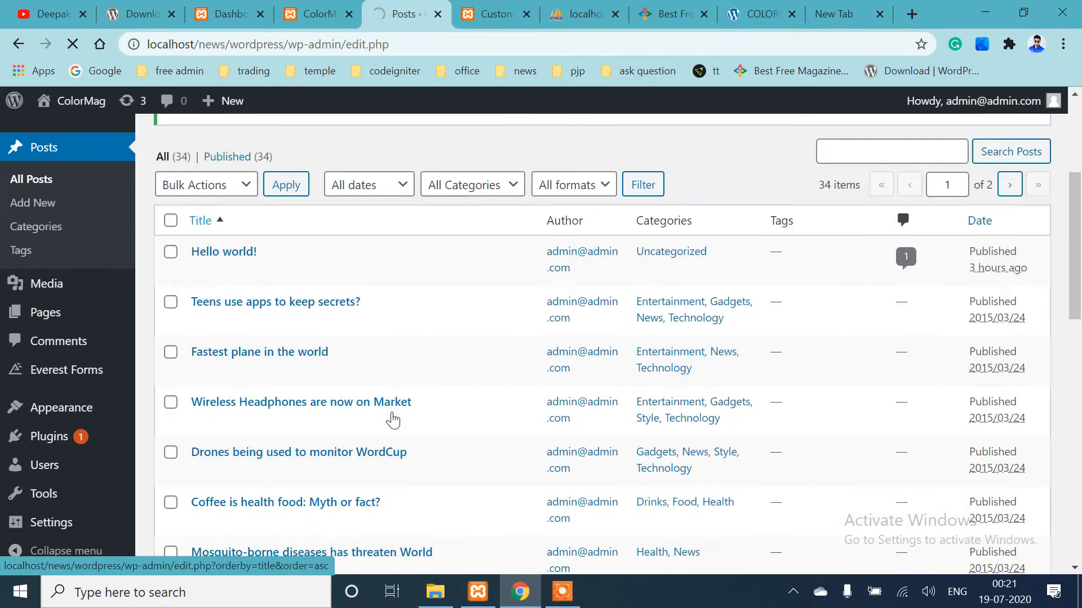
pyautogui.scroll(4, 393, 420)
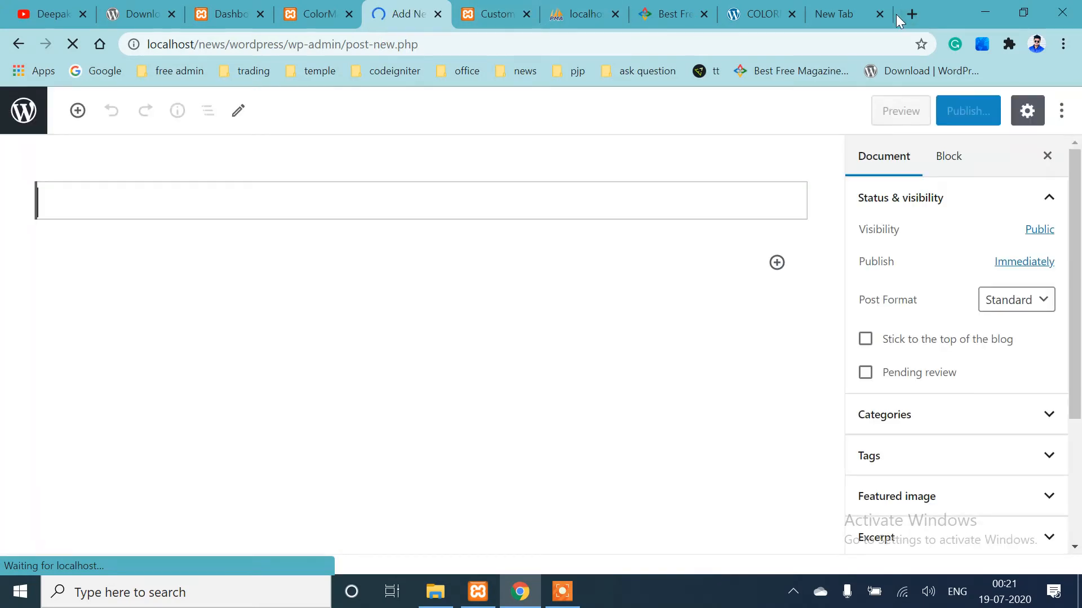
# In the New Tab, search the web for "zee news" and open the Zee News site's lead article about India summoning Pakistan's Charge d'Affaires
pyautogui.click(839, 14)
pyautogui.click(680, 45)
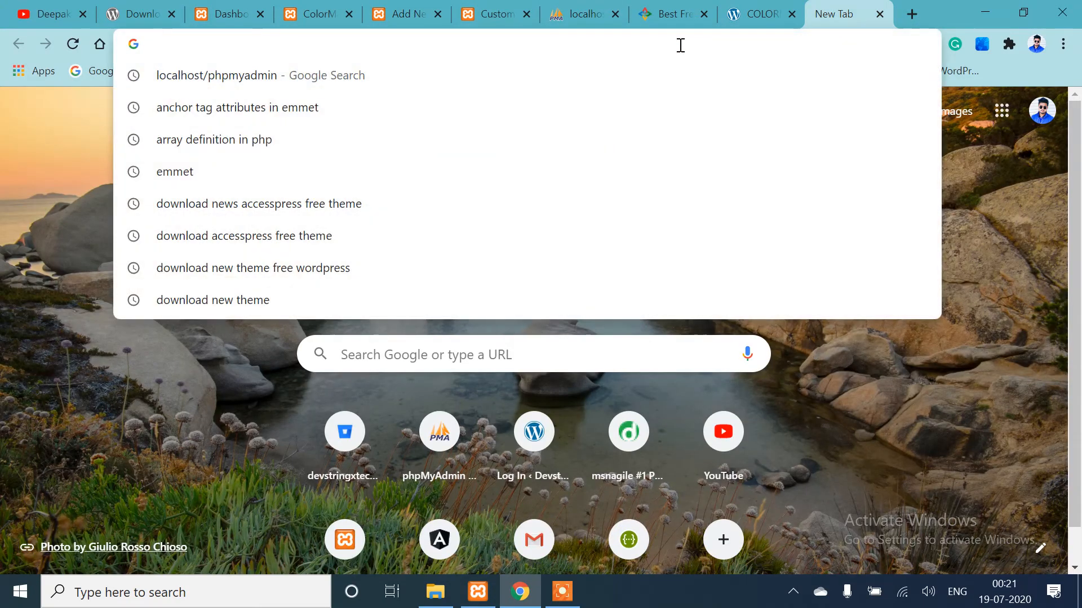
pyautogui.write('zee new')
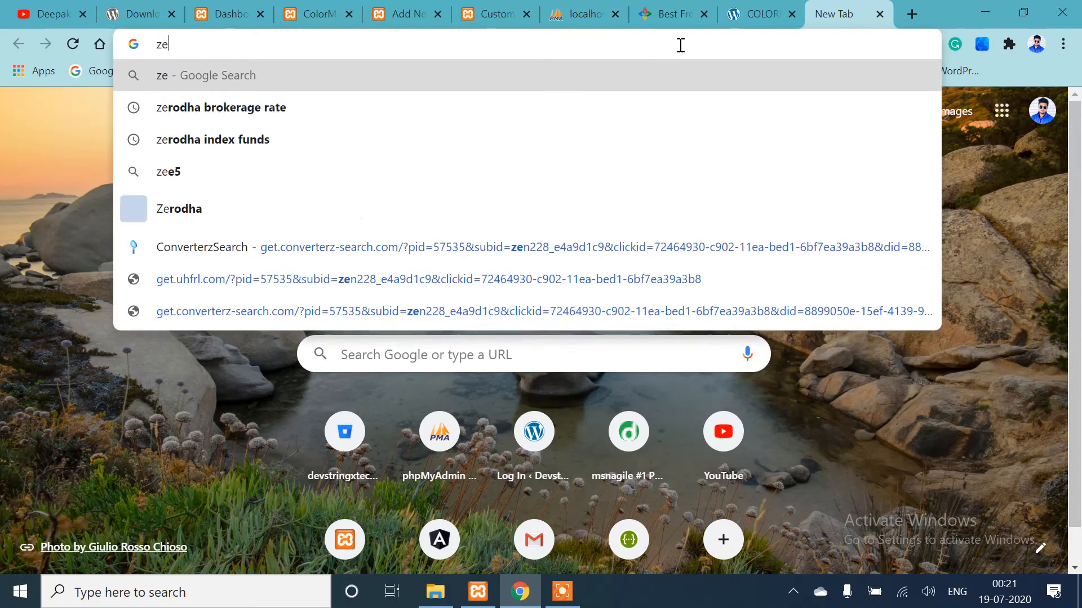
pyautogui.write('s')
pyautogui.press('Return')
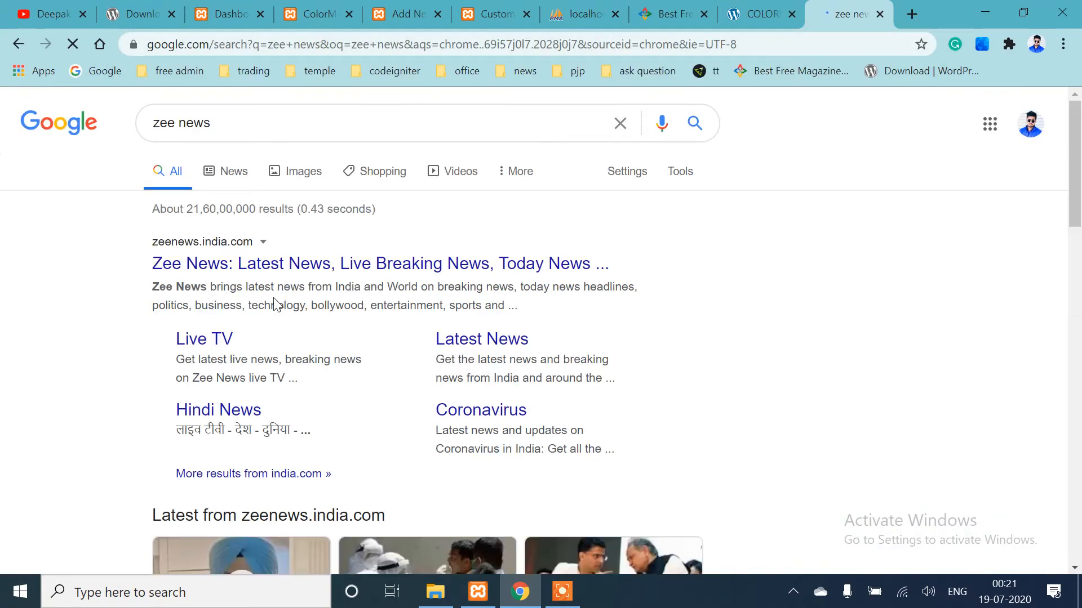
pyautogui.click(265, 265)
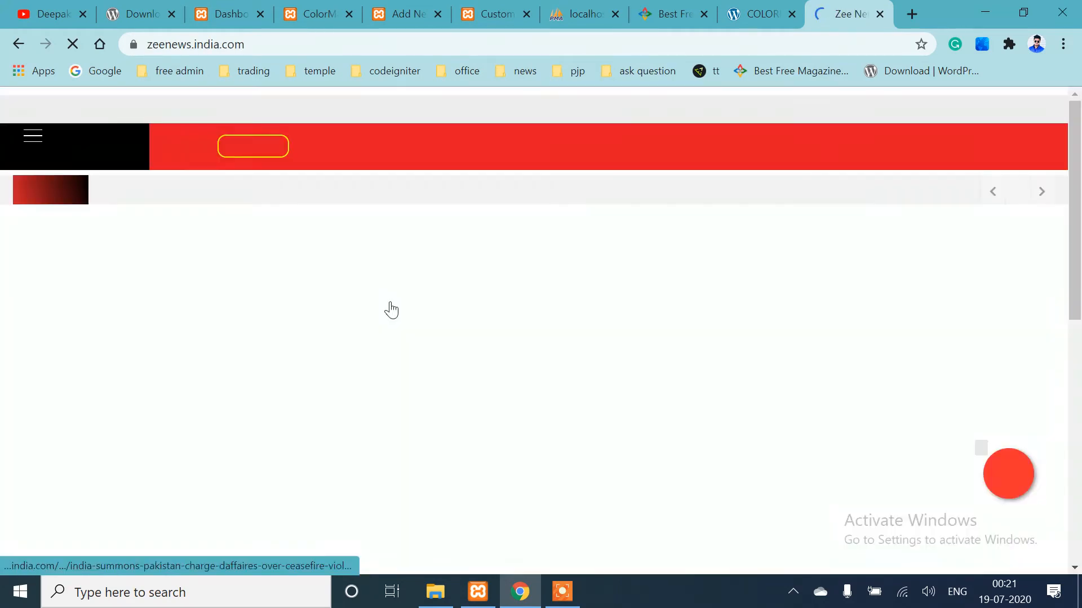
pyautogui.scroll(-3, 396, 313)
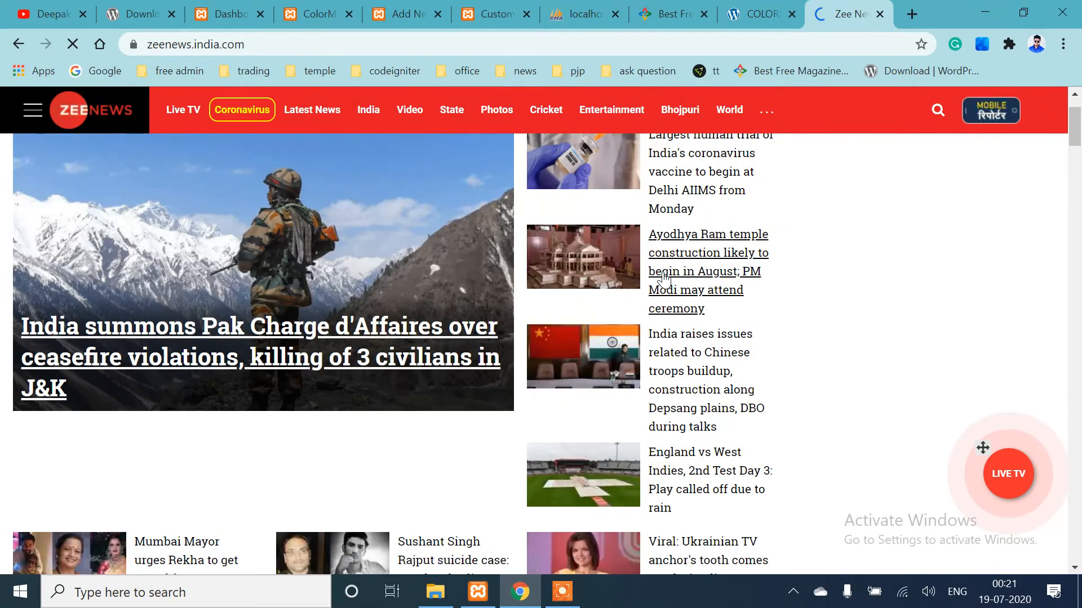
pyautogui.click(418, 289)
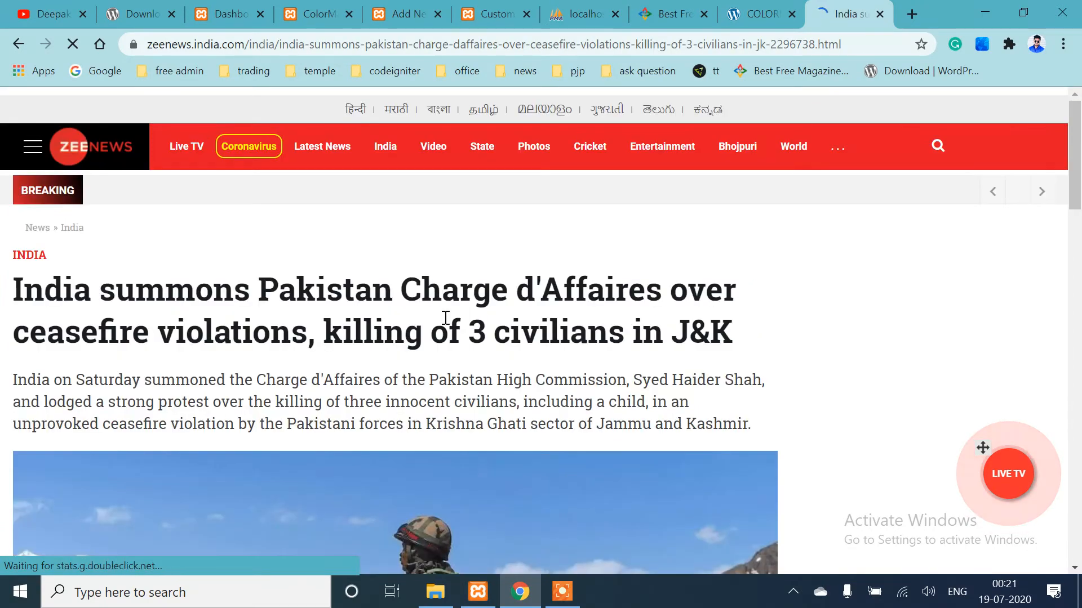
# Copy the article's headline and paste it as the title of the new WordPress post
pyautogui.moveTo(732, 338); pyautogui.dragTo(18, 295)
pyautogui.hotkey('ctrl', 'c')
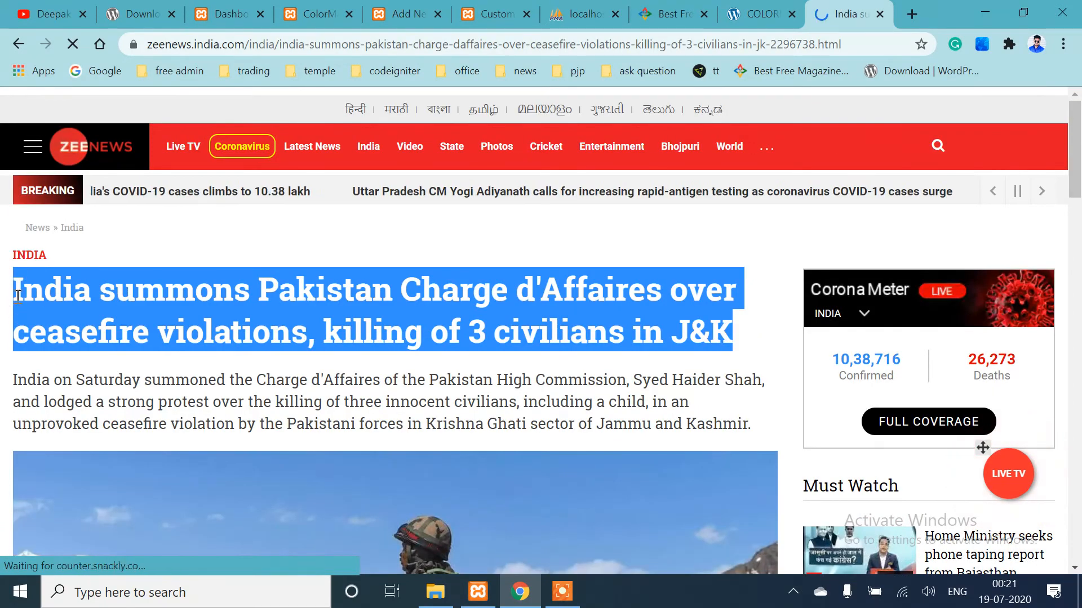
pyautogui.click(416, 22)
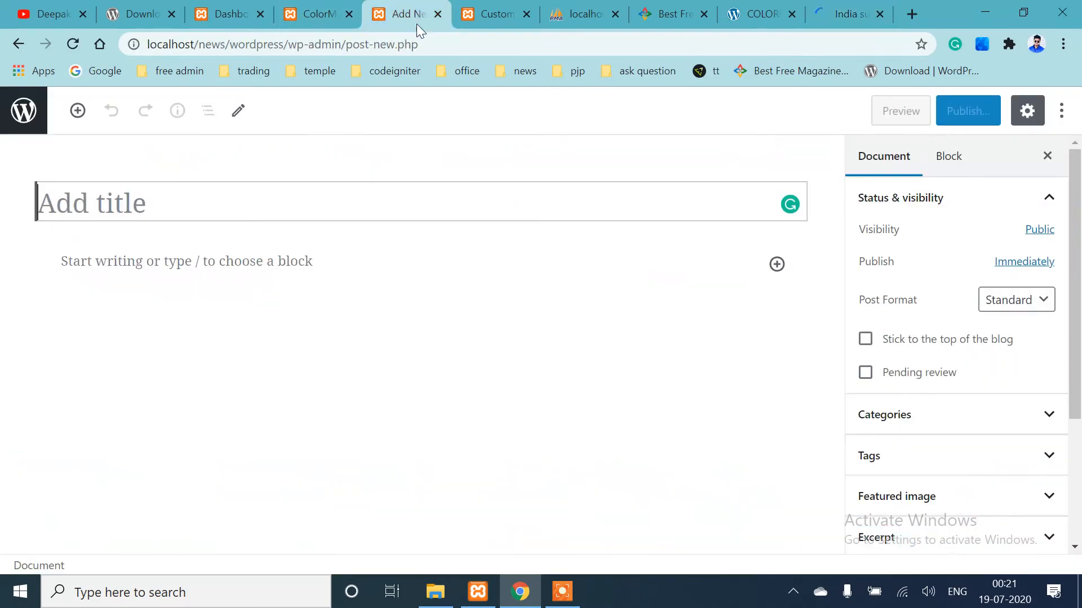
pyautogui.hotkey('ctrl', 'v')
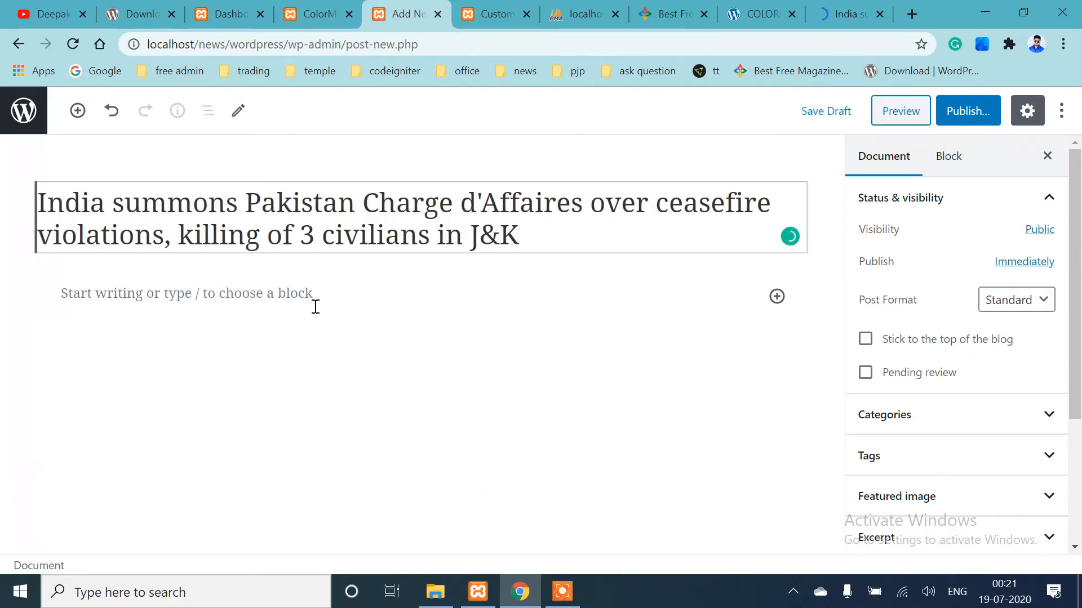
# Return to the Zee News article and copy its INDIA label, headline and introductory paragraph
pyautogui.click(867, 13)
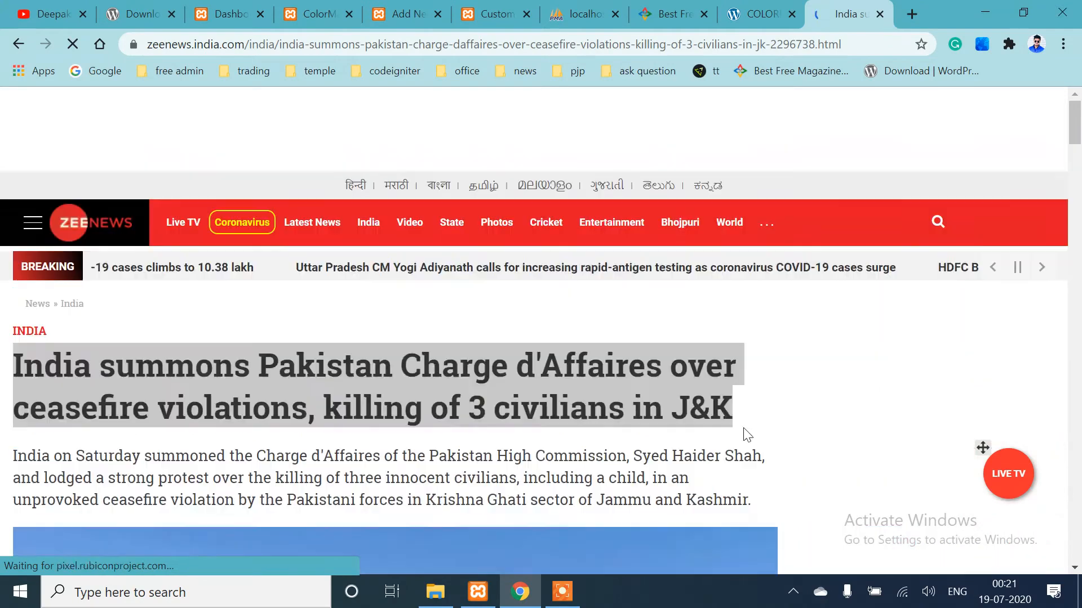
pyautogui.moveTo(759, 502); pyautogui.dragTo(557, 9)
pyautogui.hotkey('ctrl', 'c')
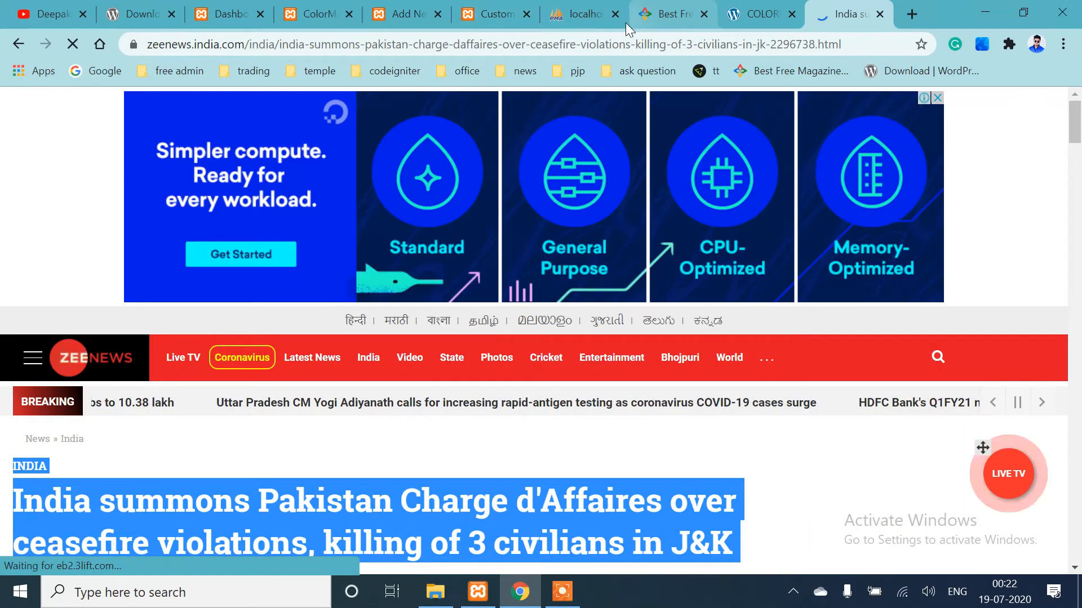
# Paste the copied article excerpt into the body of the new post in the block editor
pyautogui.click(406, 13)
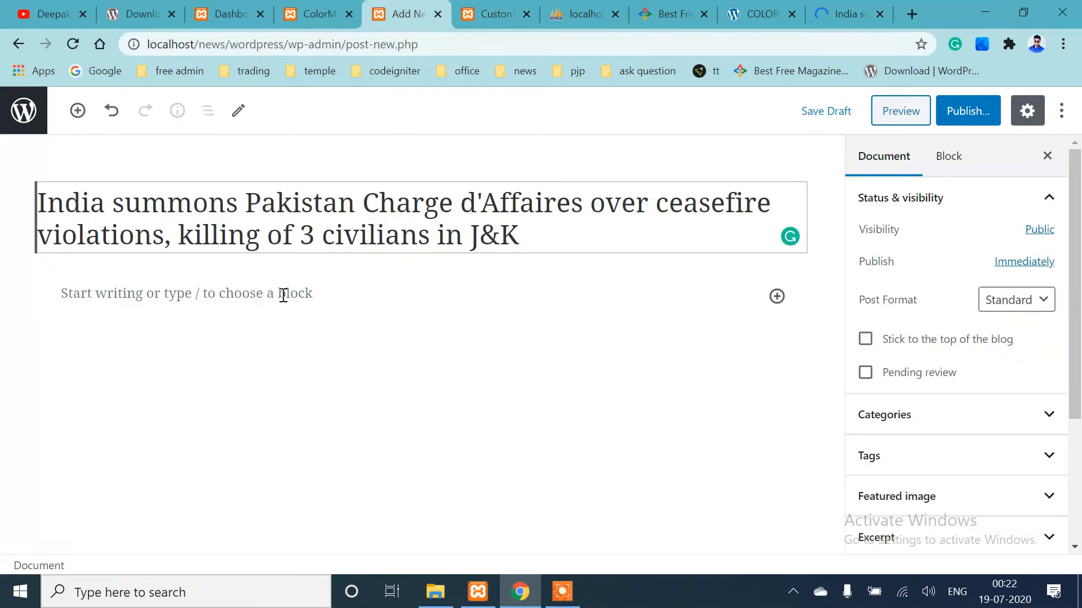
pyautogui.click(286, 333)
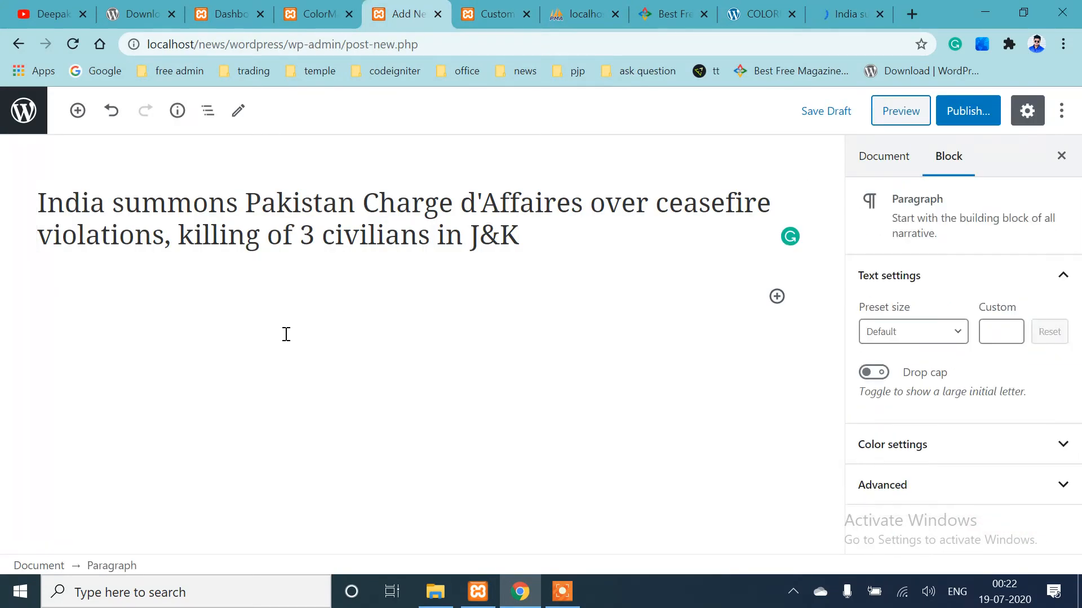
pyautogui.hotkey('ctrl', 'v')
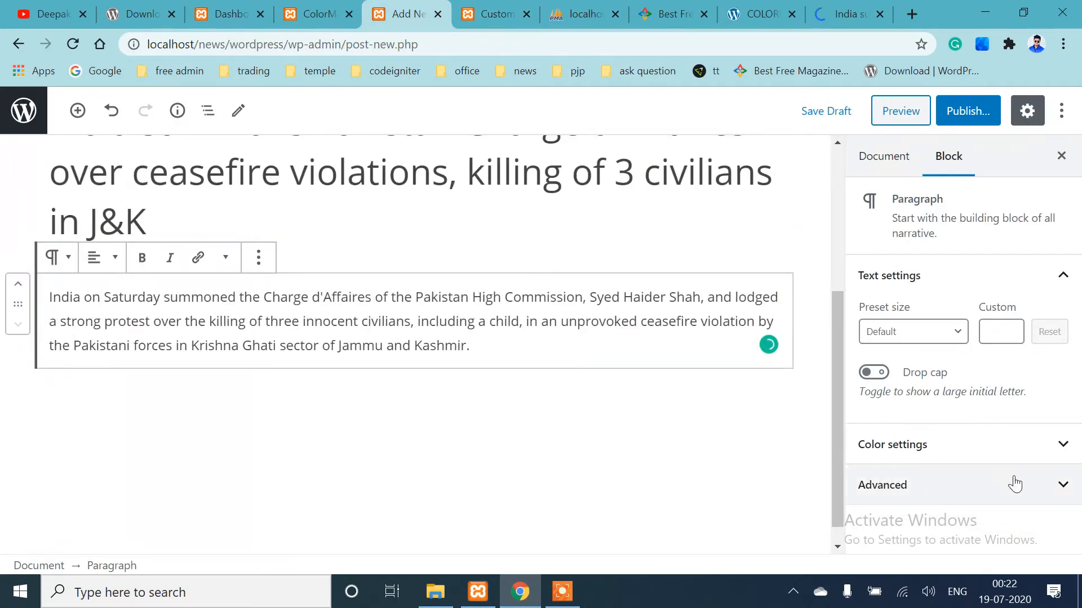
# Look over the paragraph block's Advanced and Color settings, and leave the editor for the posts list without saving the post
pyautogui.click(1040, 498)
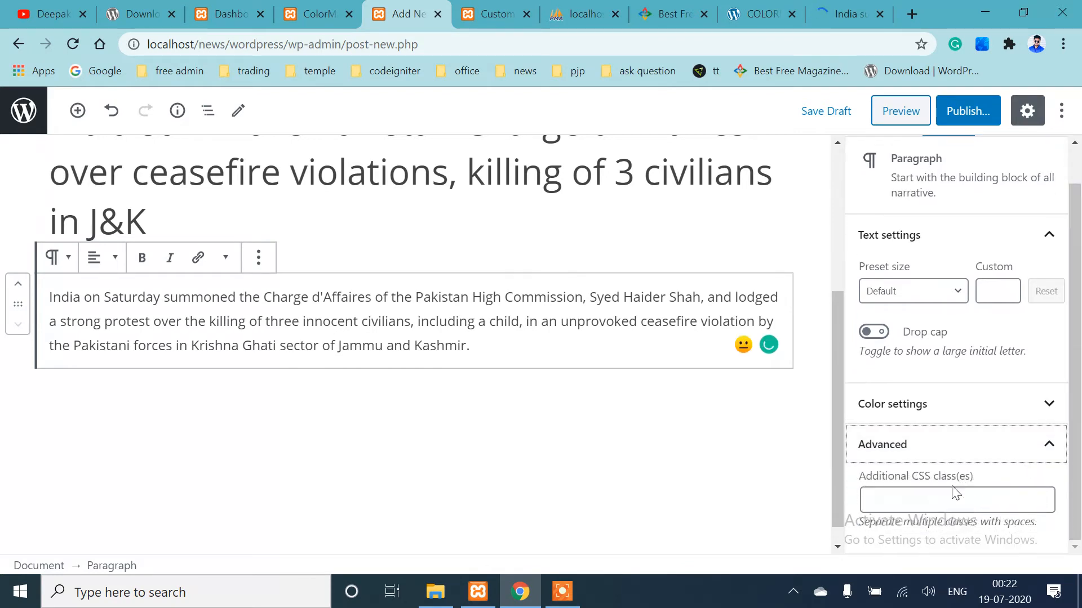
pyautogui.scroll(1, 964, 479)
pyautogui.click(1002, 445)
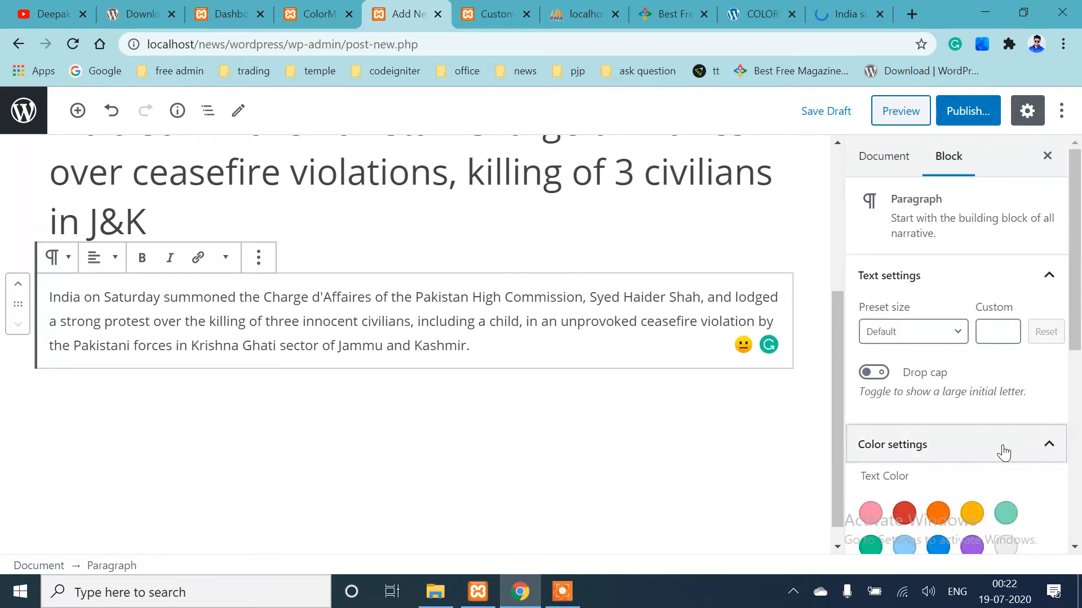
pyautogui.scroll(-5, 948, 462)
pyautogui.scroll(10, 911, 488)
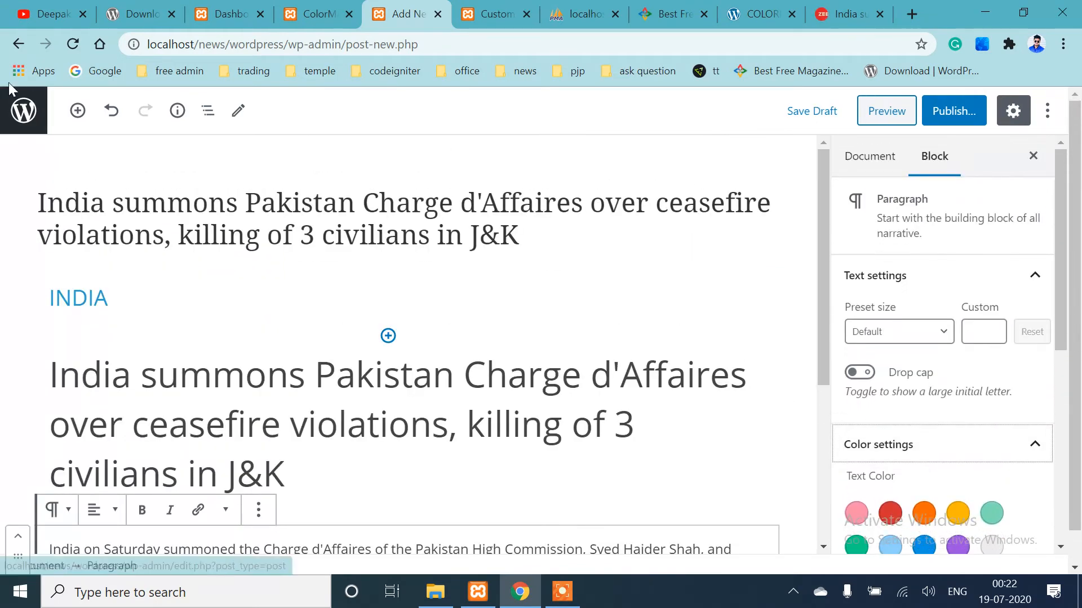
pyautogui.click(17, 44)
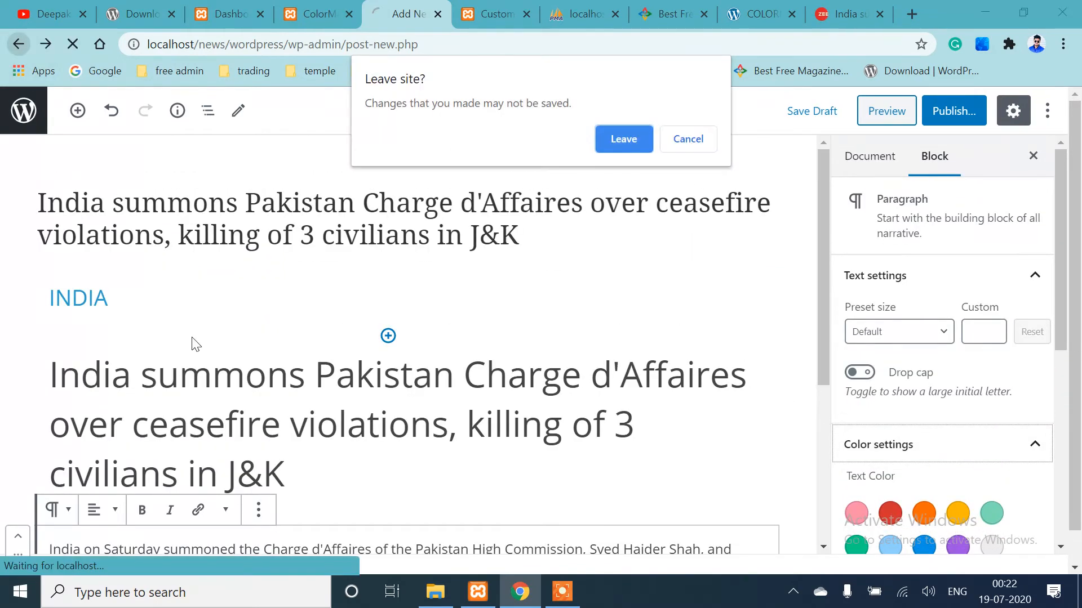
pyautogui.click(623, 140)
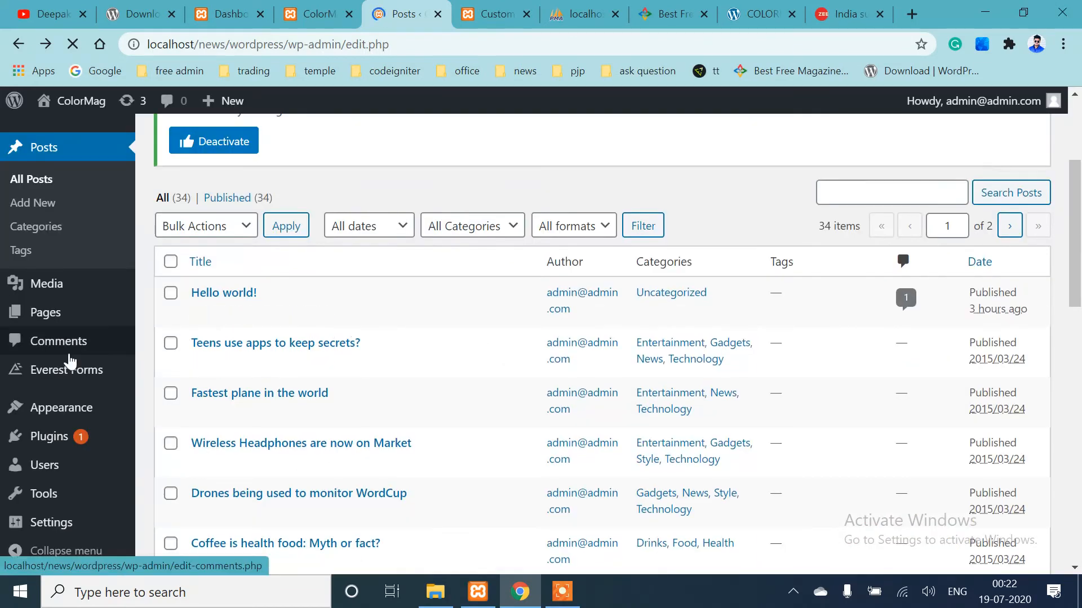
# Open the page for adding new plugins in a separate browser tab and switch to it
pyautogui.scroll(-1, 46, 435)
pyautogui.moveTo(50, 440)
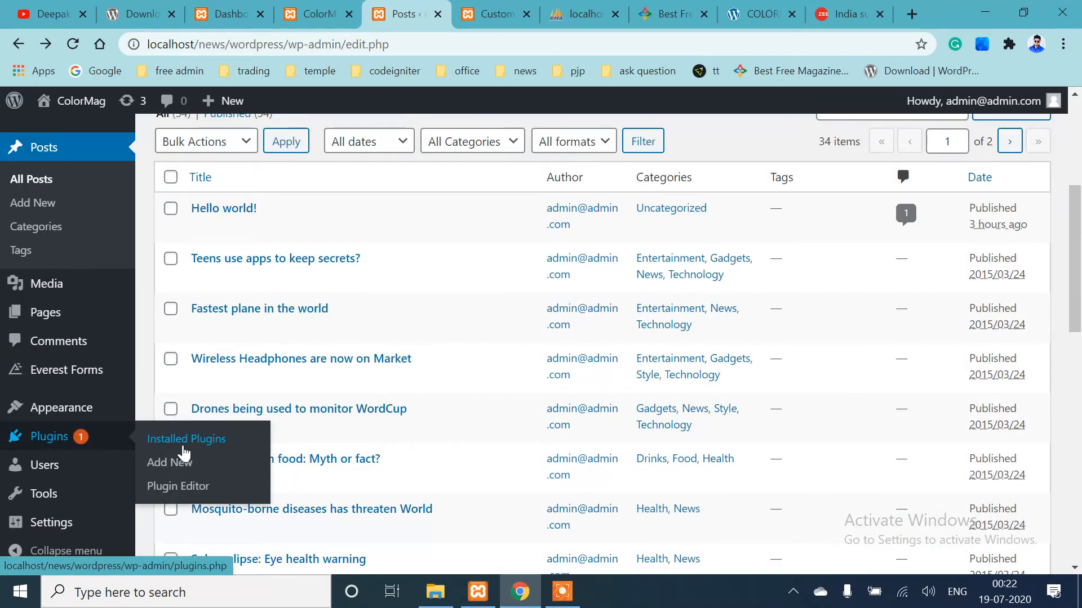
pyautogui.rightClick(175, 463)
pyautogui.click(293, 319)
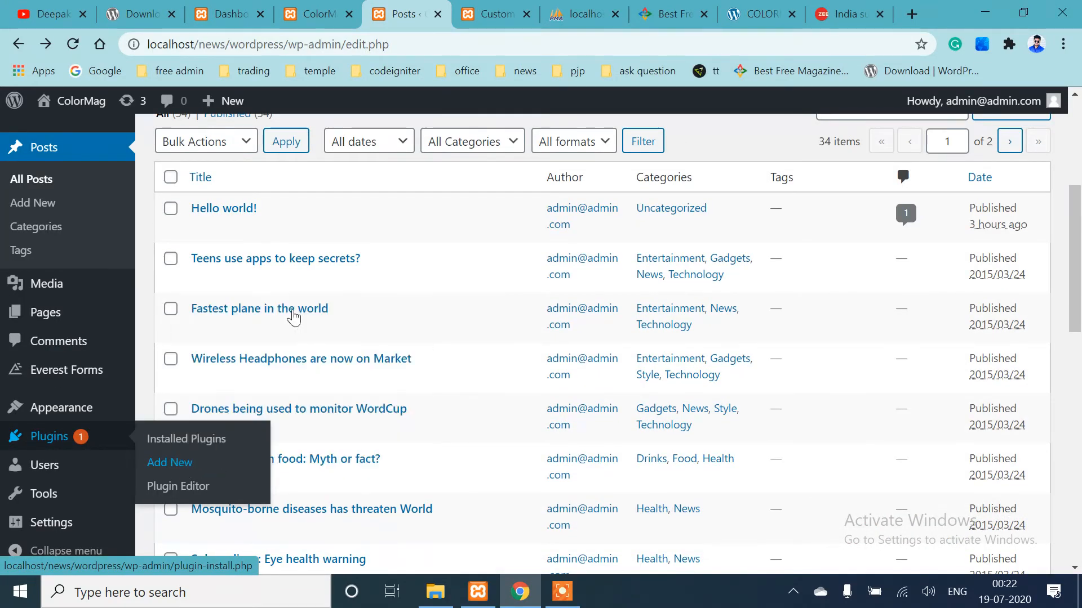
pyautogui.click(512, 19)
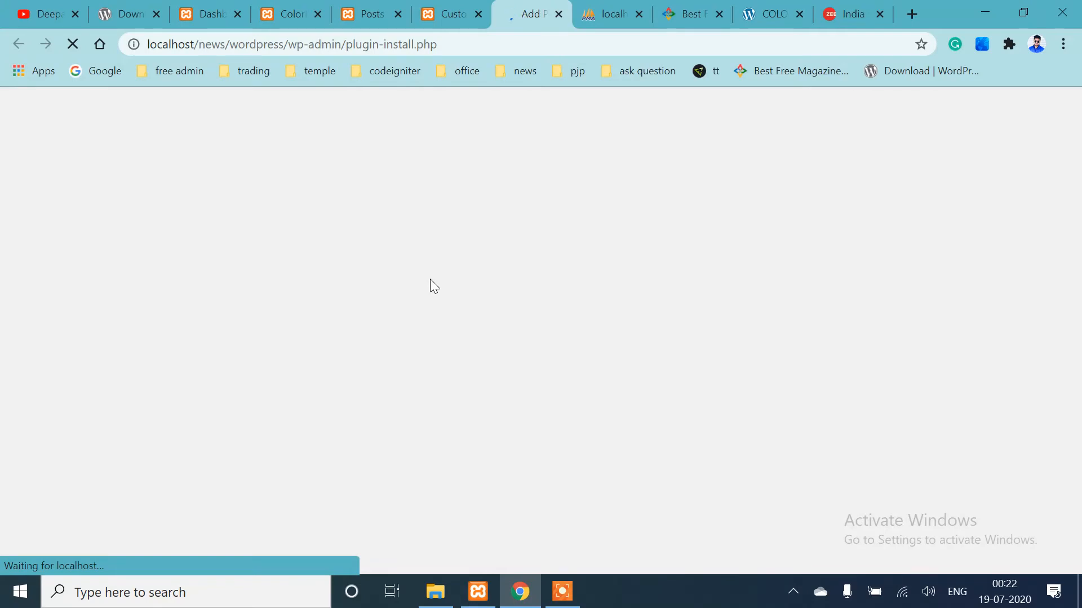
# Install and activate the Classic Editor plugin from the featured plugins
pyautogui.scroll(-3, 788, 338)
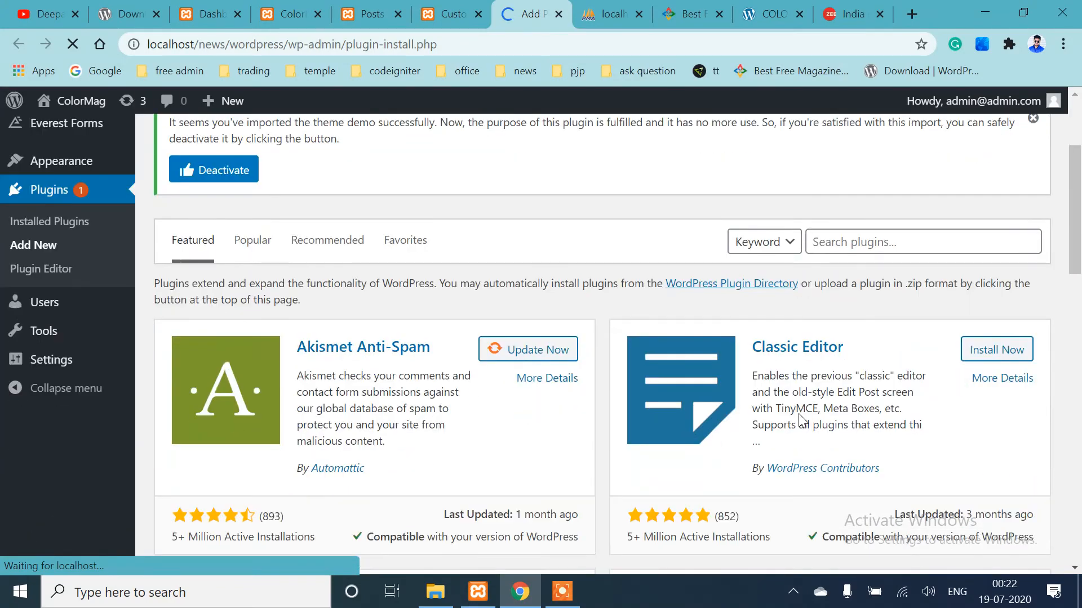
pyautogui.click(987, 350)
pyautogui.scroll(3, 552, 496)
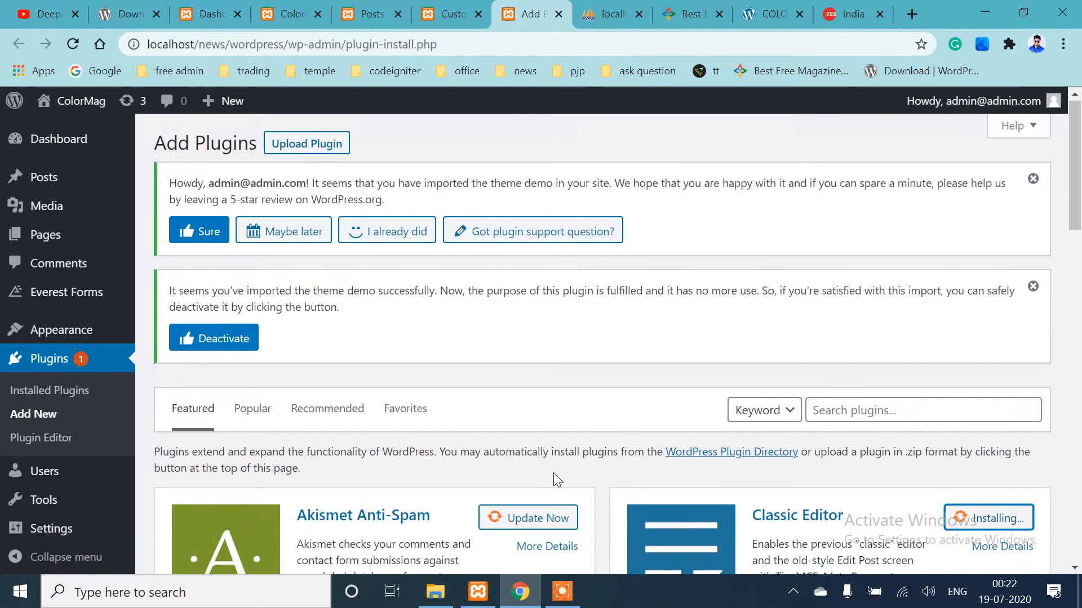
pyautogui.scroll(-5, 553, 472)
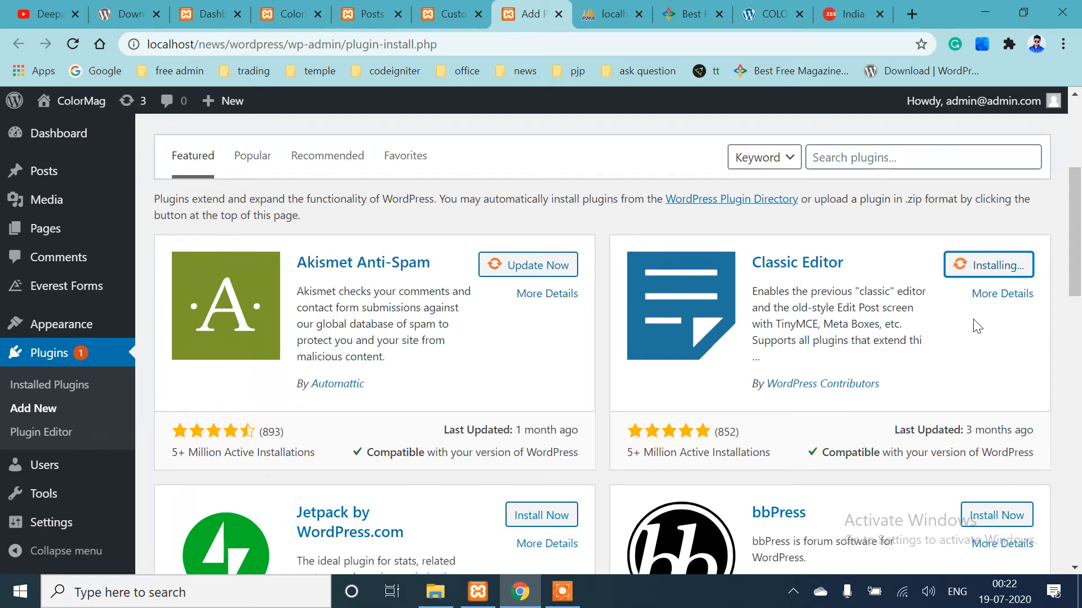
pyautogui.click(989, 272)
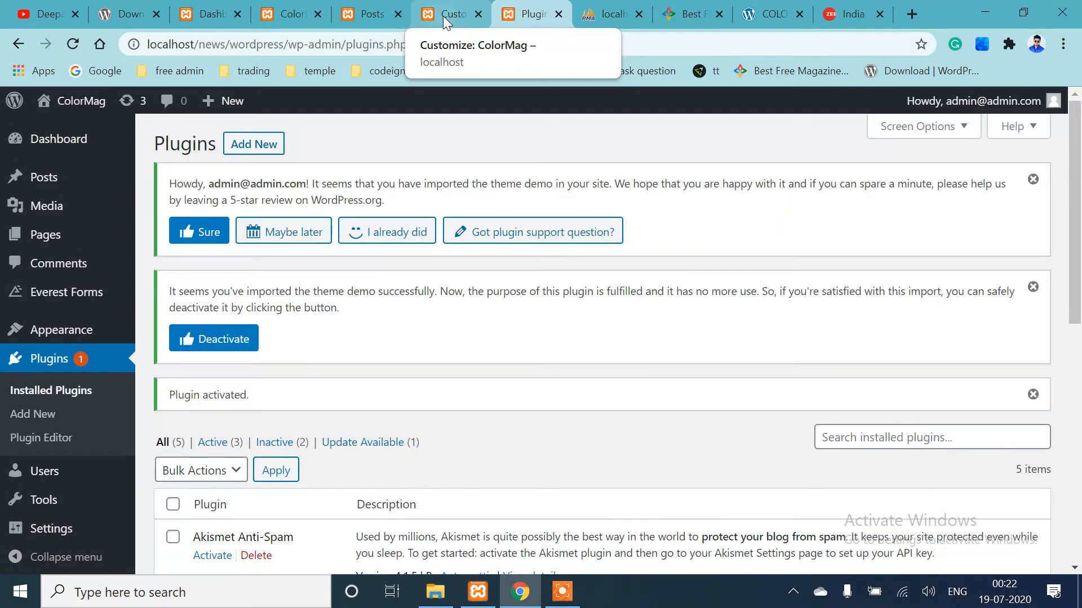
# Return to the browser tab with the posts list and start adding a new post
pyautogui.click(366, 14)
pyautogui.scroll(1, 219, 221)
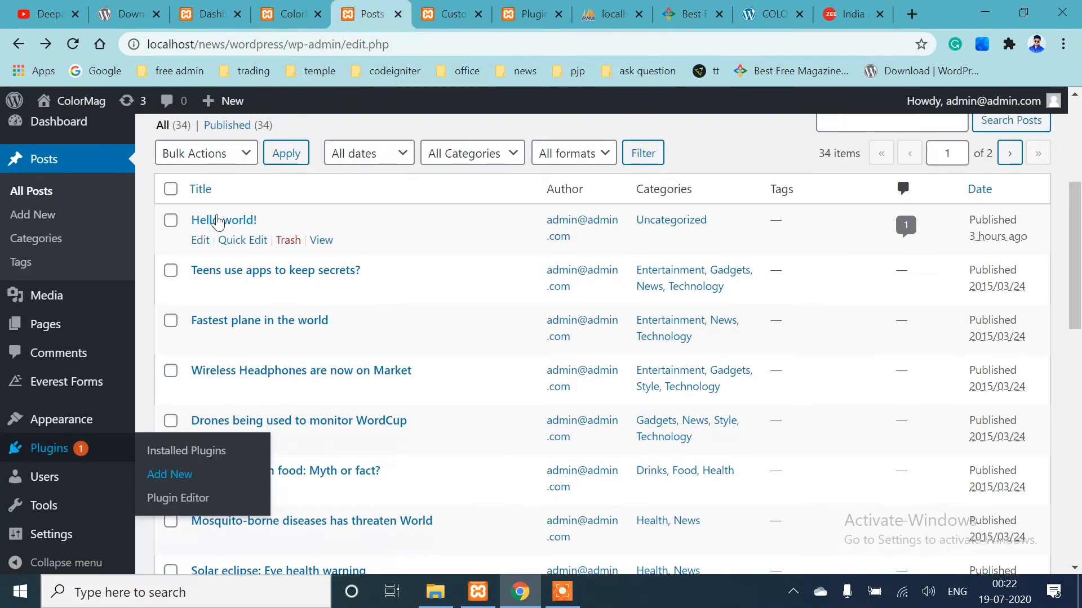
pyautogui.scroll(4, 218, 222)
pyautogui.click(238, 143)
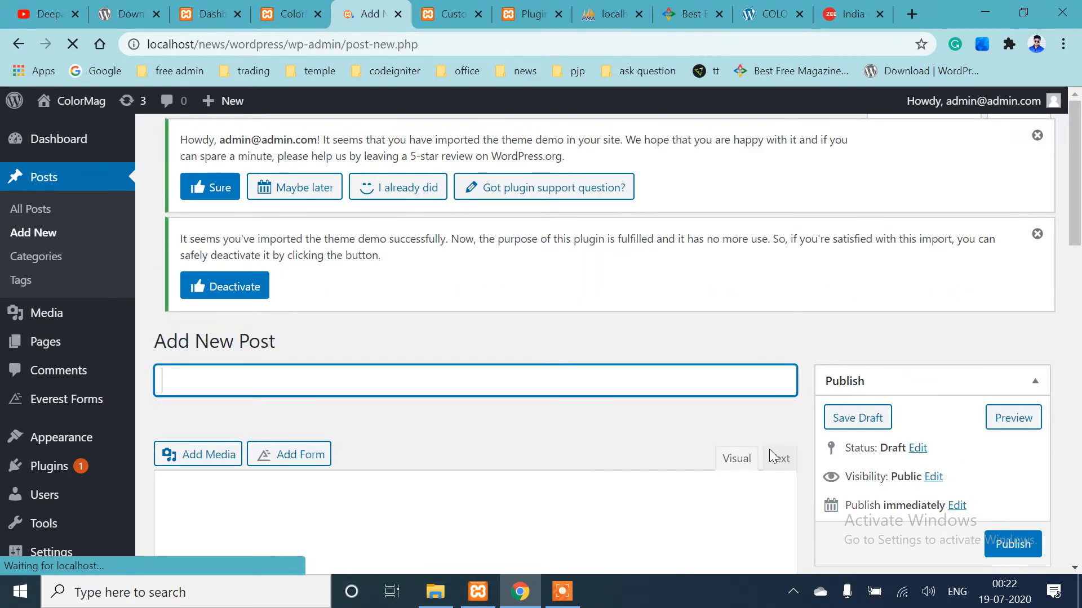
# Paste the copied INDIA label, headline and introductory paragraph into the body of the new post
pyautogui.scroll(-8, 560, 445)
pyautogui.scroll(8, 580, 465)
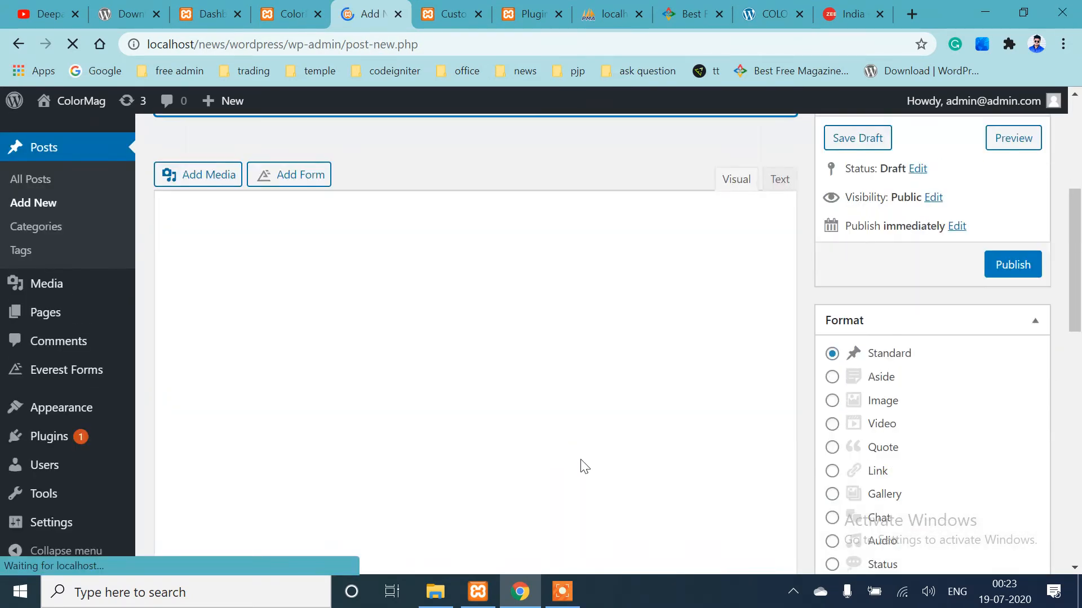
pyautogui.scroll(-3, 432, 473)
pyautogui.click(405, 375)
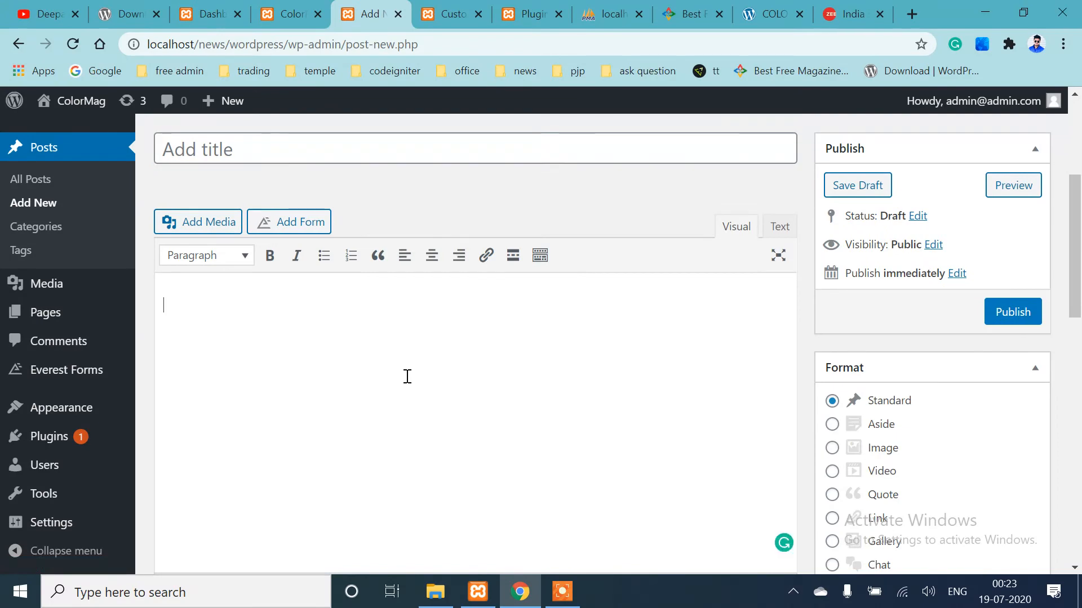
pyautogui.write("INDIA India summons Pakistan Charge d'Affaires over ceasefire violations, killing of 3 civilians in J&K India on Saturday summoned the Charge d'Affaires of the Pakistan High Commission, Syed Haider Shah, and lodged a strong protest over the killing of three innocent civilians, including a child, in an unprovoked ceasefire violation by the Pakistani forces in Krishna Ghati sector of Jammu and Kashmir.")
pyautogui.scroll(-2, 478, 396)
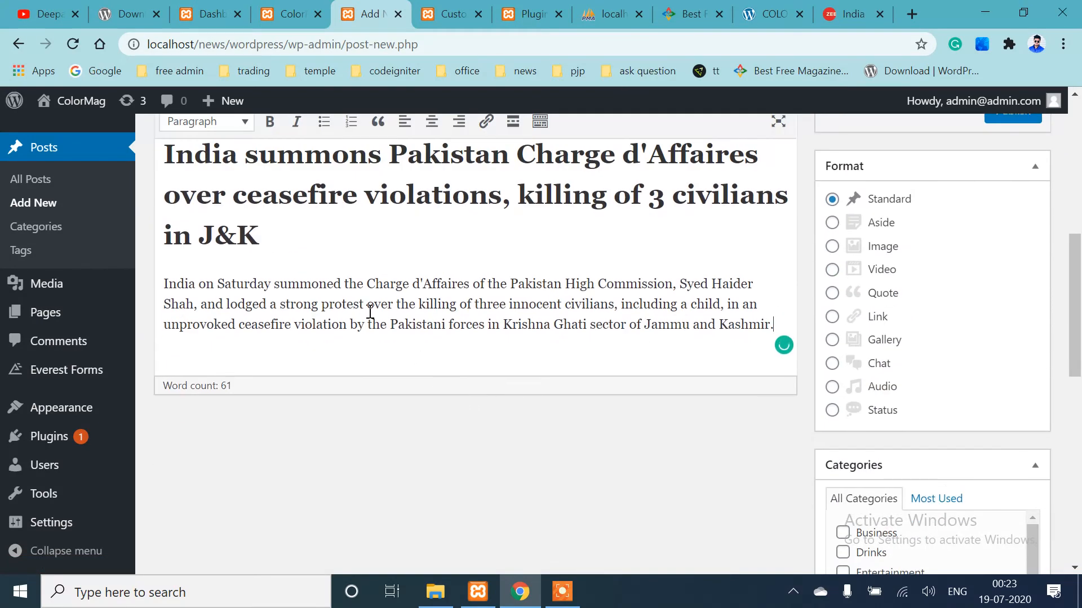
# Move the headline "India summons Pakistan Charge d'Affaires over ceasefire violations, killing of 3 civilians in J&K" from the post body to the title
pyautogui.scroll(2, 371, 312)
pyautogui.moveTo(262, 410); pyautogui.dragTo(153, 311)
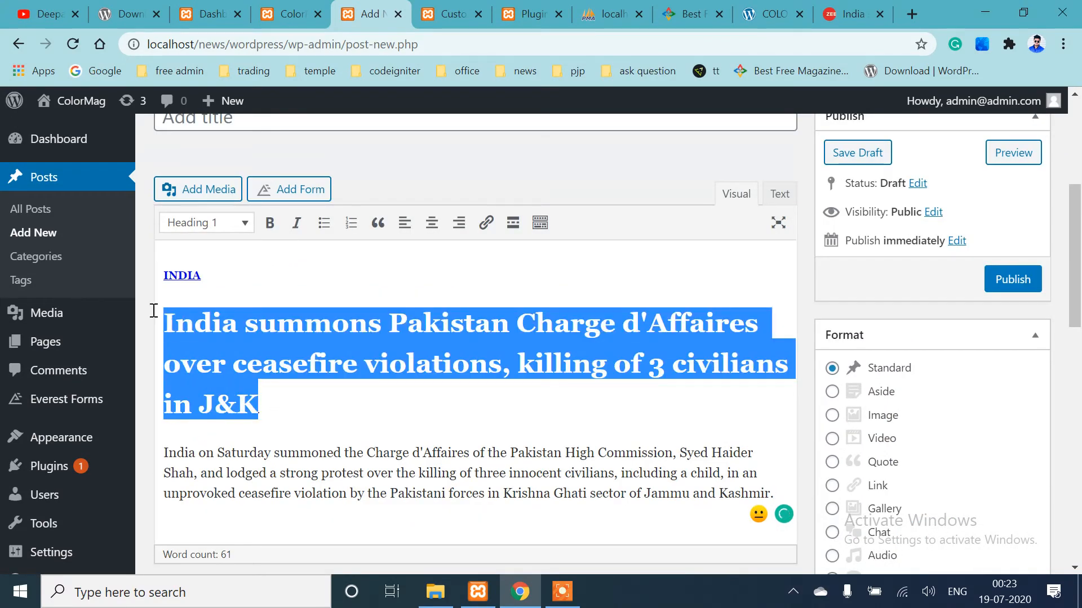
pyautogui.press('BackSpace')
pyautogui.scroll(3, 219, 333)
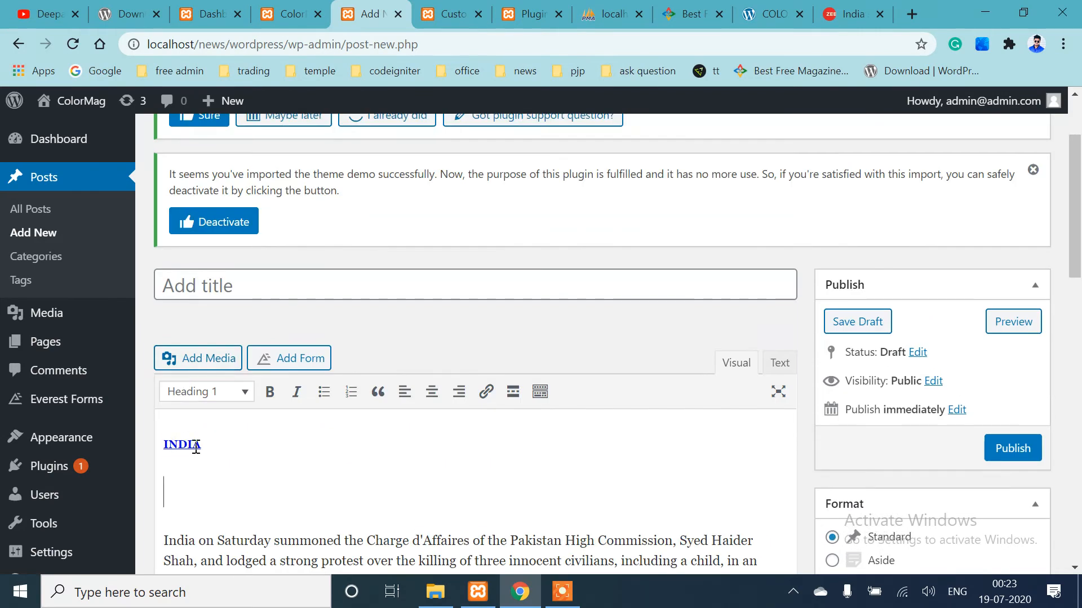
pyautogui.click(278, 291)
pyautogui.write("India summons Pakistan Charge d'Affaires over ceasefire violations, killing of 3 civilians in J&K")
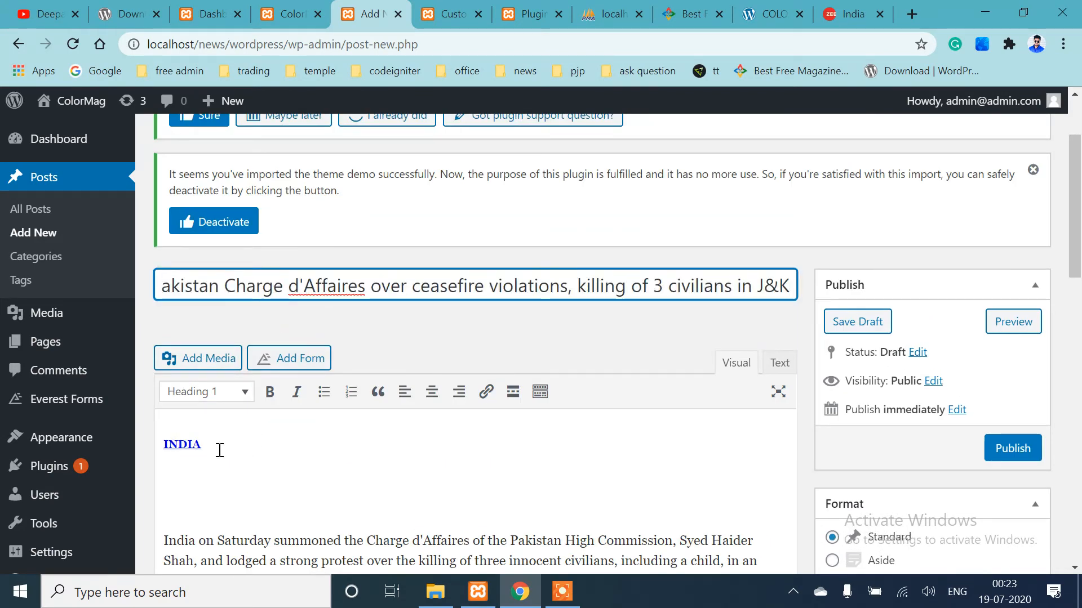
# Delete the INDIA label and the blank lines above the introductory paragraph in the post body
pyautogui.click(186, 513)
pyautogui.moveTo(187, 513); pyautogui.dragTo(163, 445)
pyautogui.click(184, 500)
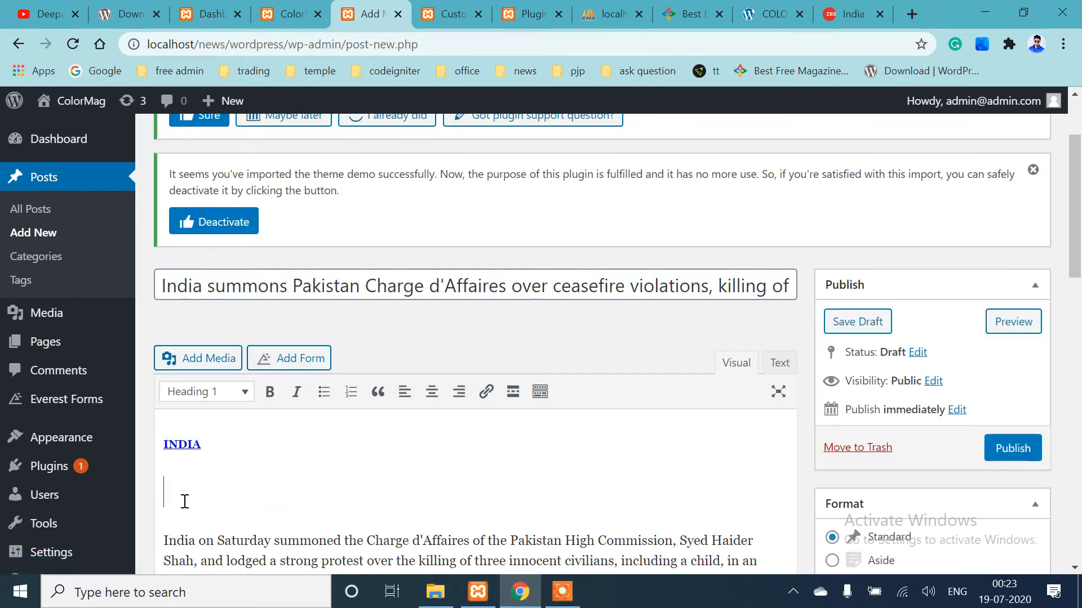
pyautogui.moveTo(178, 494); pyautogui.dragTo(160, 444)
pyautogui.press('BackSpace')
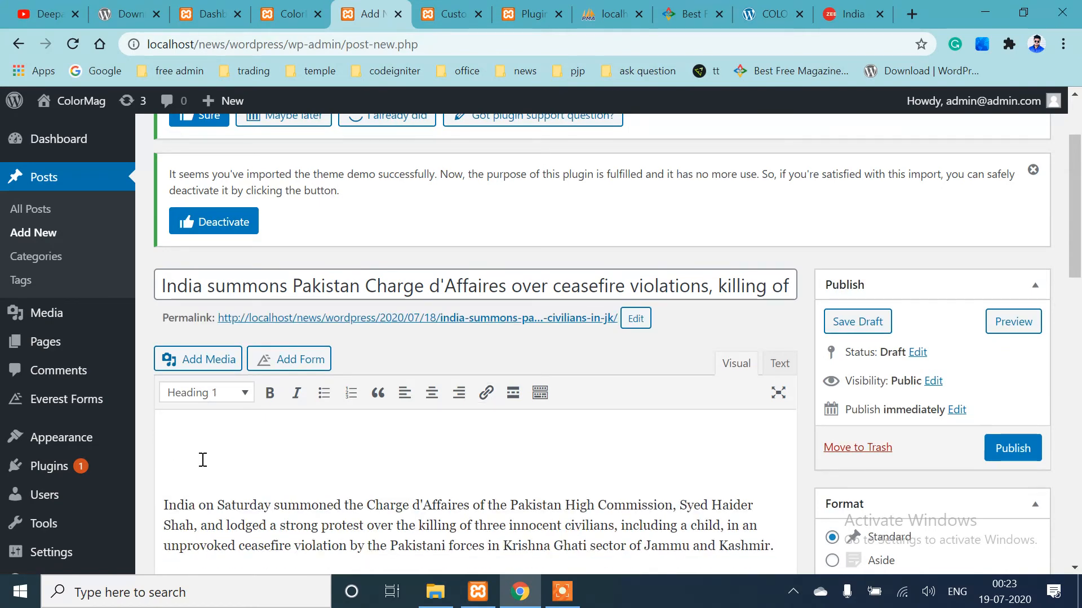
pyautogui.press('Down')
pyautogui.press('BackSpace')
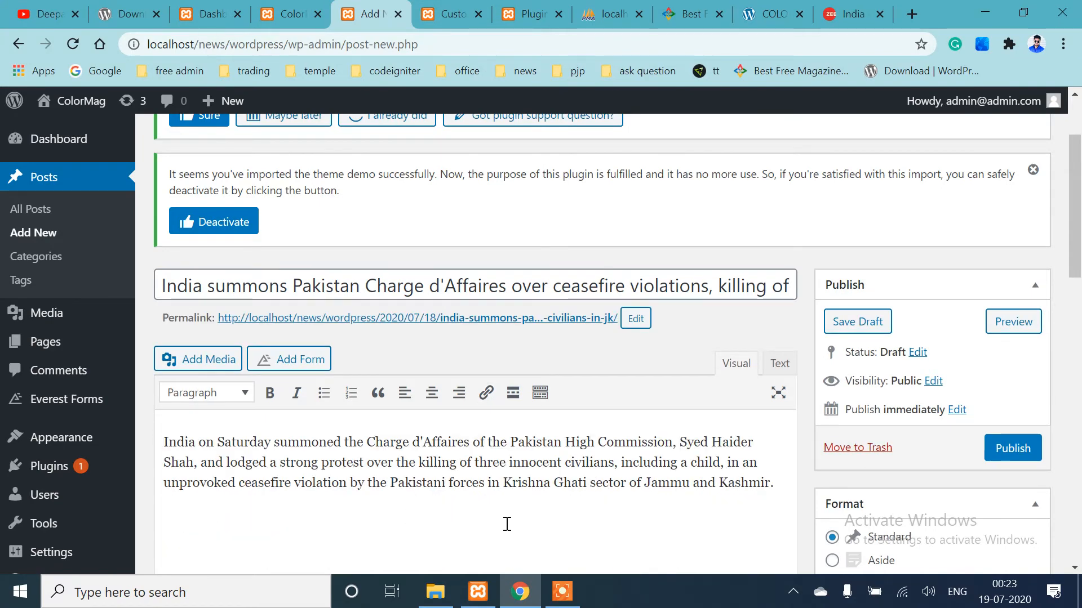
# Copy the introductory paragraph and paste it four more times at the end of the post body
pyautogui.scroll(-3, 654, 393)
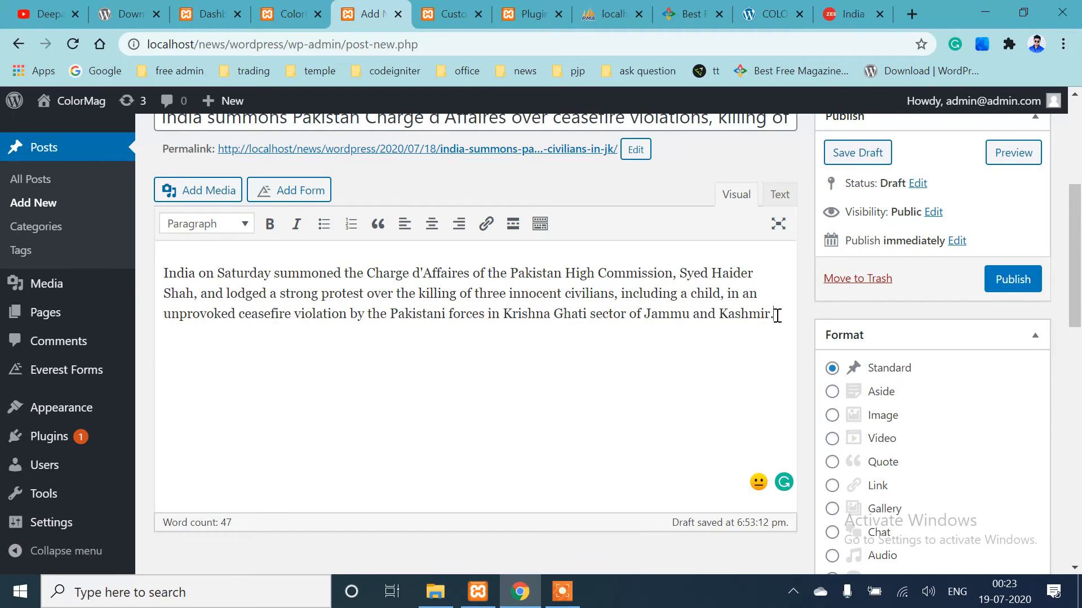
pyautogui.moveTo(776, 315); pyautogui.dragTo(152, 277)
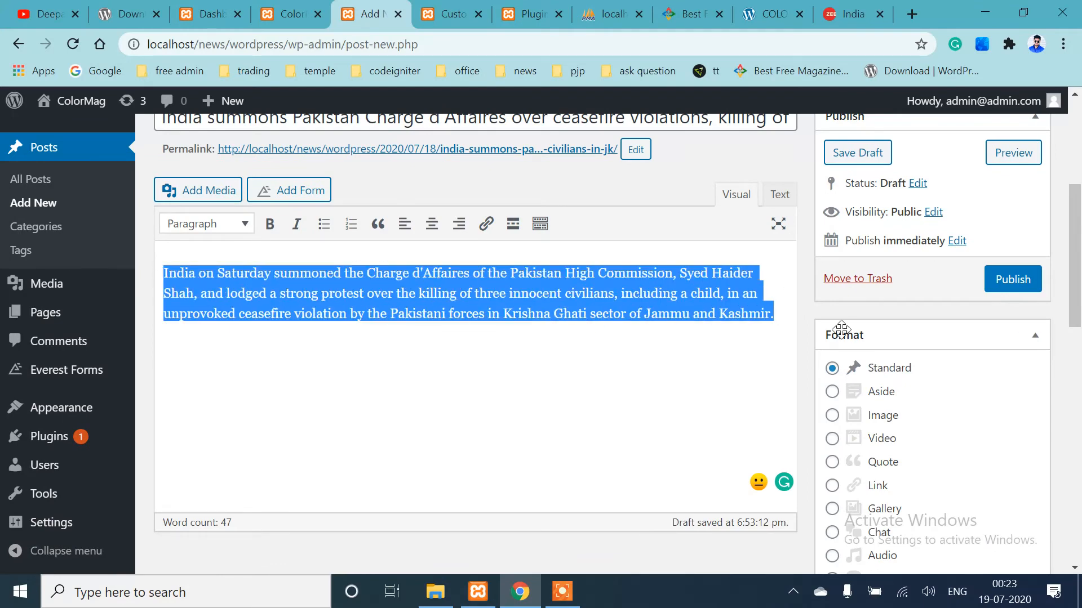
pyautogui.click(619, 381)
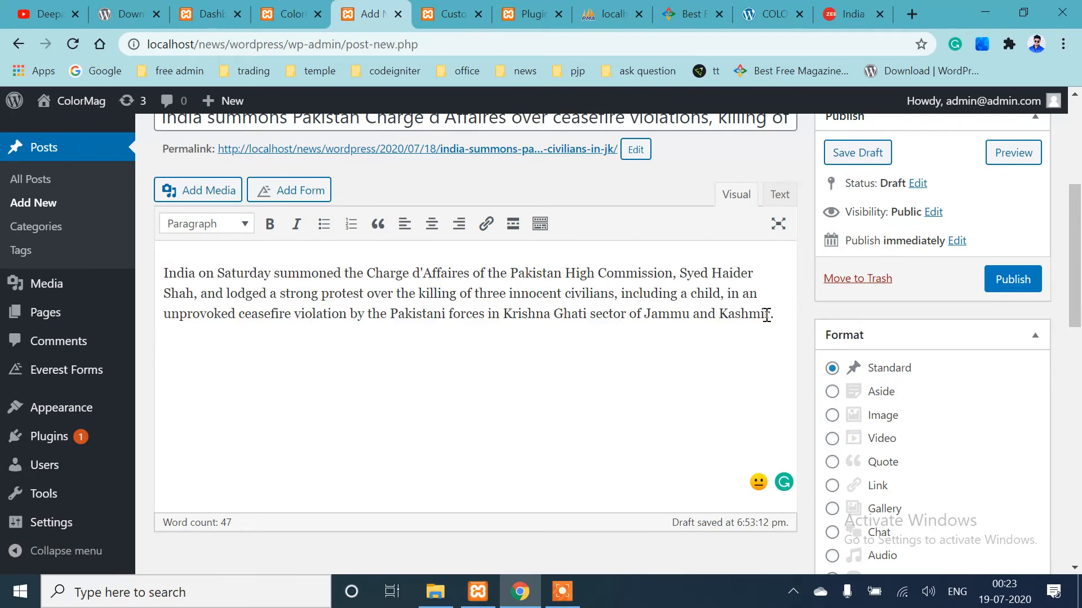
pyautogui.hotkey('ctrl', 'v')
pyautogui.hotkey('ctrl', 'v')
pyautogui.hotkey('ctrl', 'v')
pyautogui.hotkey('ctrl', 'v')
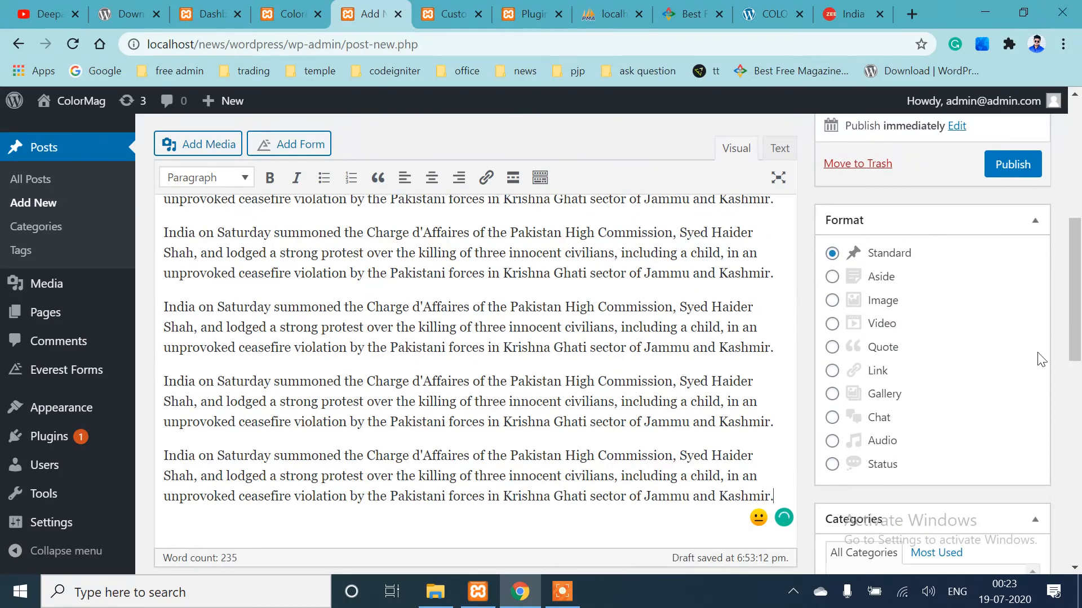
# Switch to the Zee News article and save its soldier photo as 873329-india-china-guard in the Downloads folder
pyautogui.scroll(-10, 934, 394)
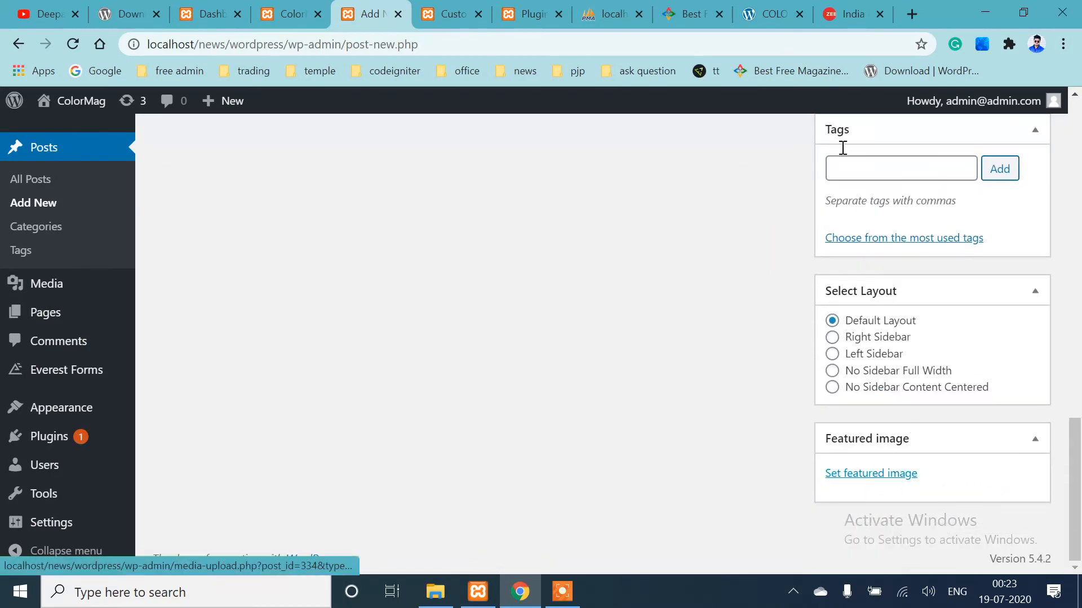
pyautogui.click(850, 14)
pyautogui.scroll(-8, 431, 276)
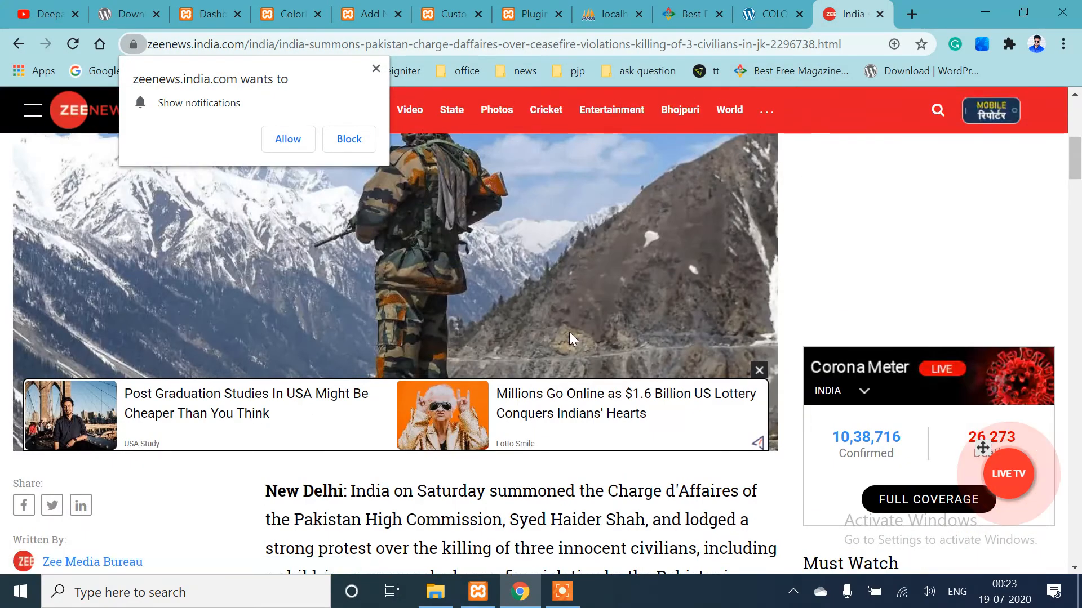
pyautogui.click(375, 68)
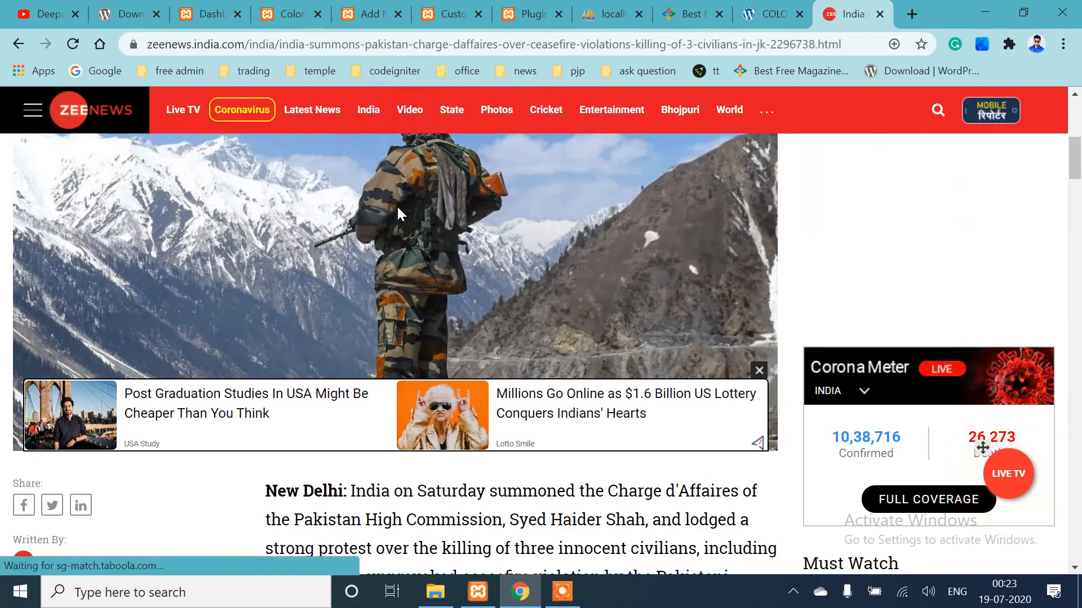
pyautogui.rightClick(396, 206)
pyautogui.click(427, 242)
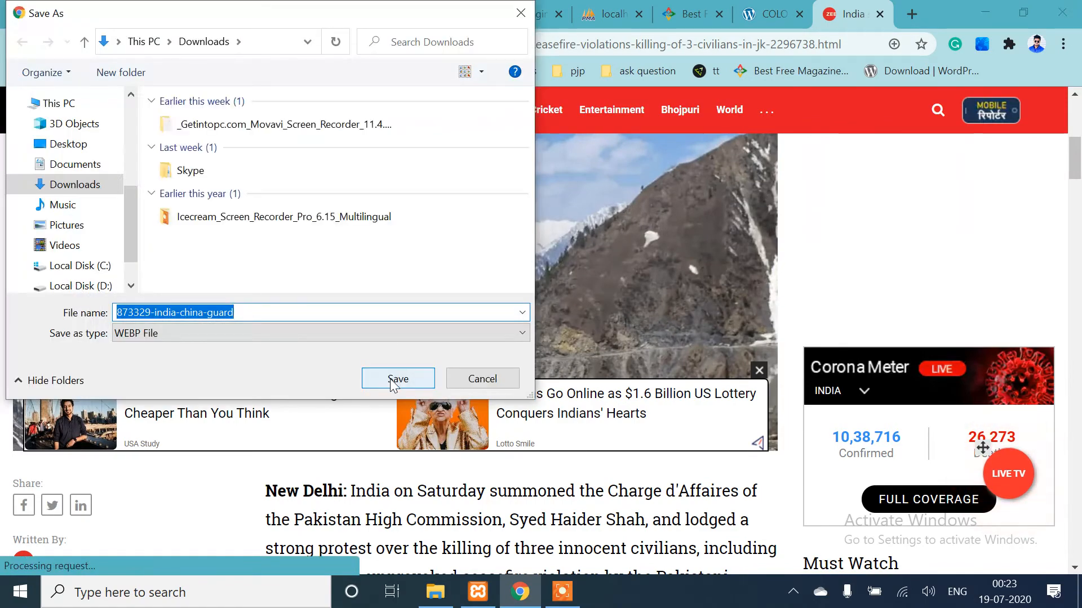
pyautogui.click(398, 379)
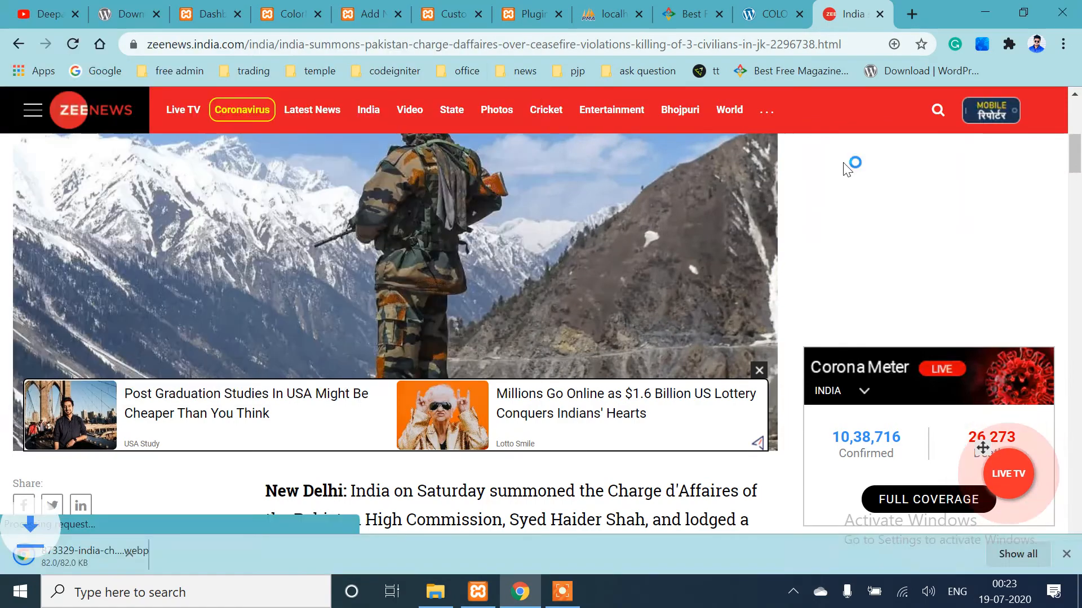
# Return to the new post and try to upload the downloaded 873329-india-china-guard.webp as its featured image
pyautogui.click(765, 17)
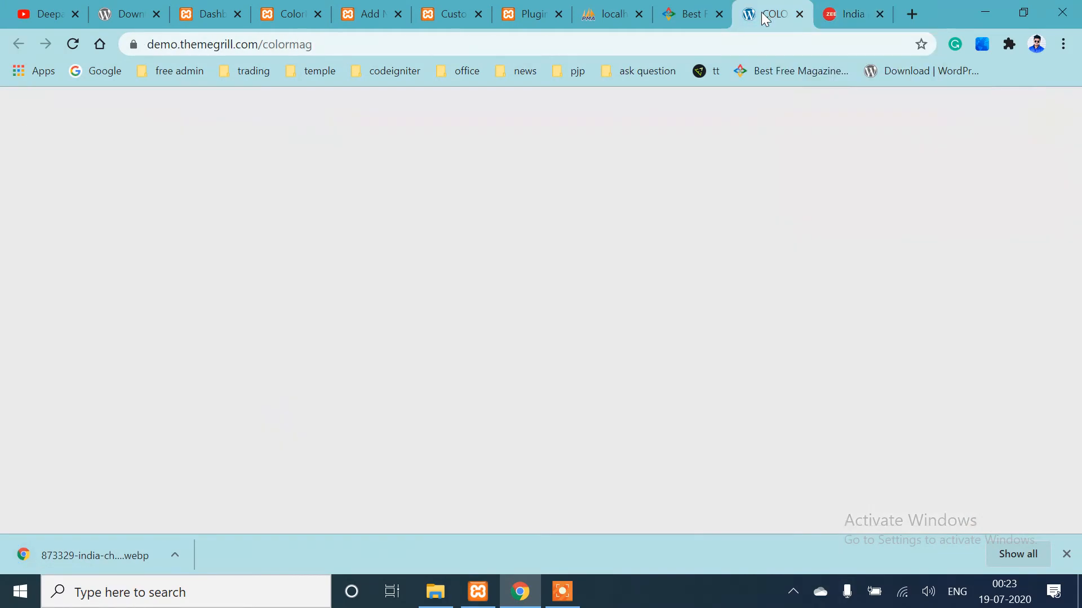
pyautogui.click(369, 14)
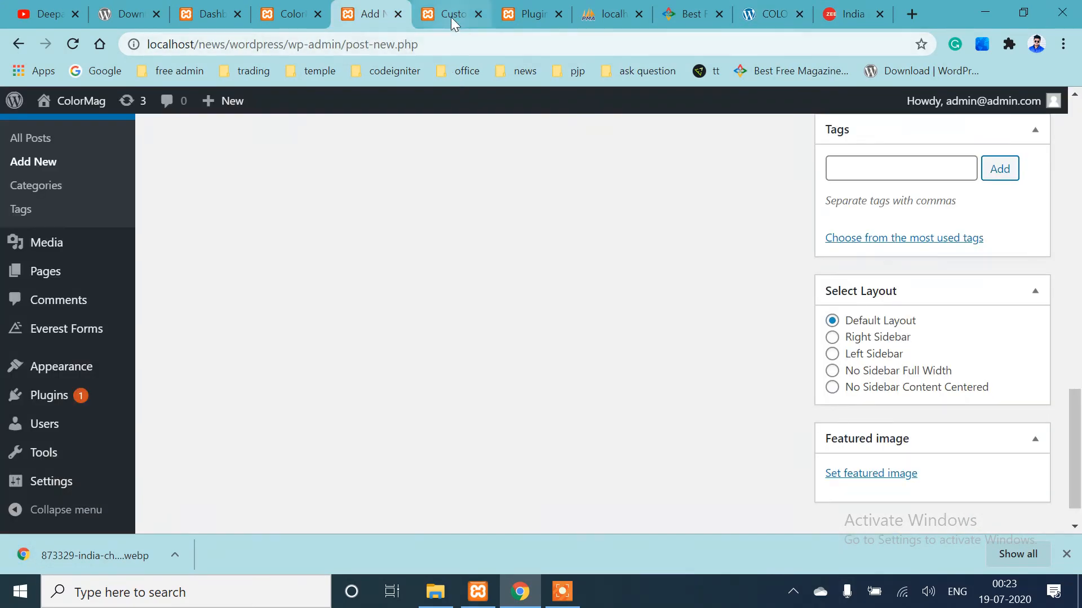
pyautogui.click(451, 17)
pyautogui.click(377, 17)
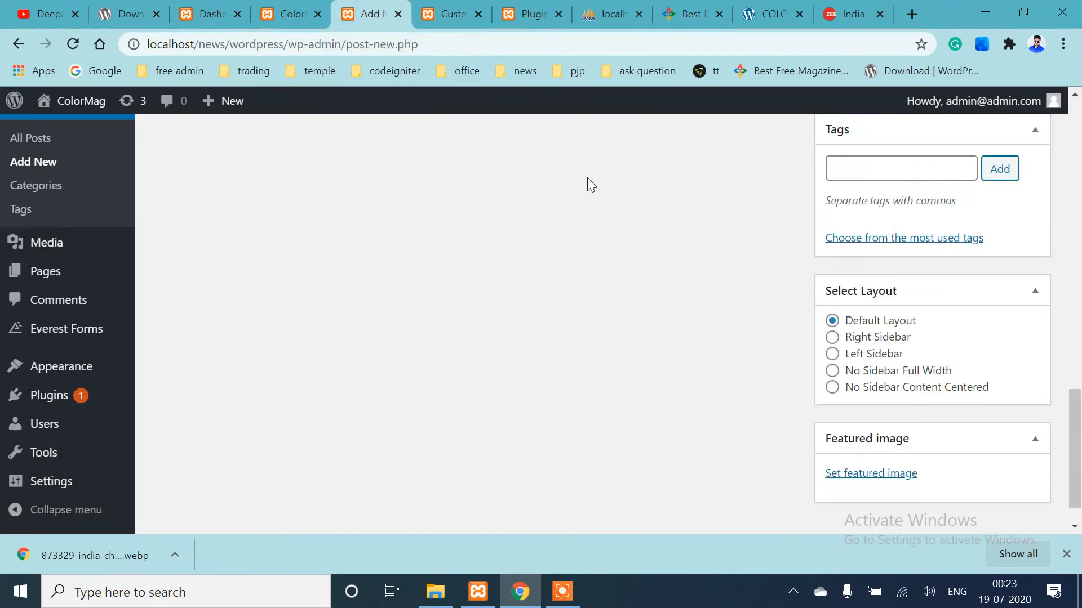
pyautogui.click(882, 475)
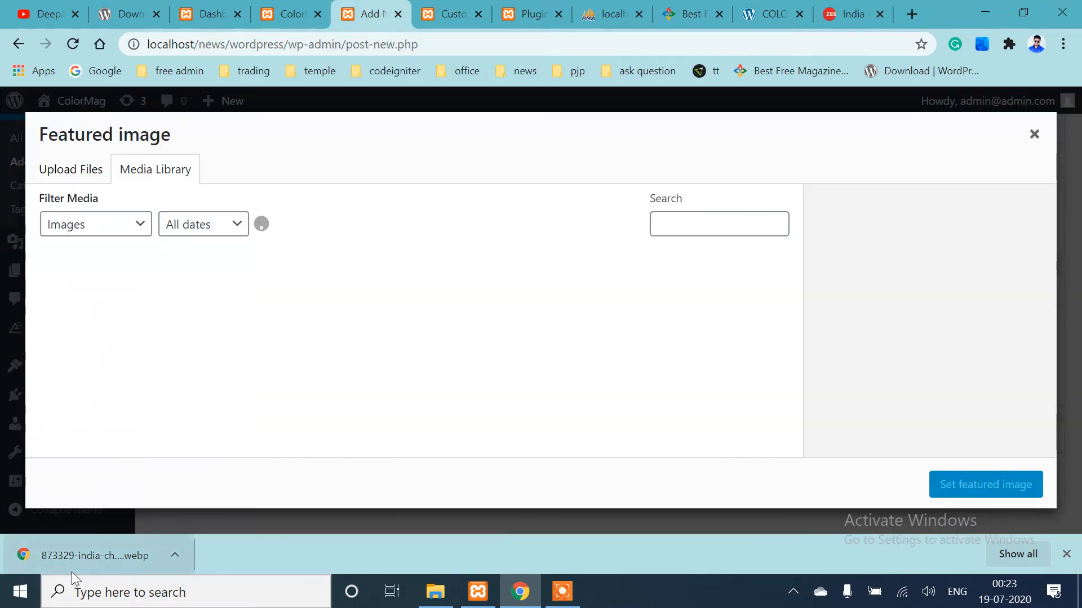
pyautogui.moveTo(83, 555); pyautogui.dragTo(290, 381)
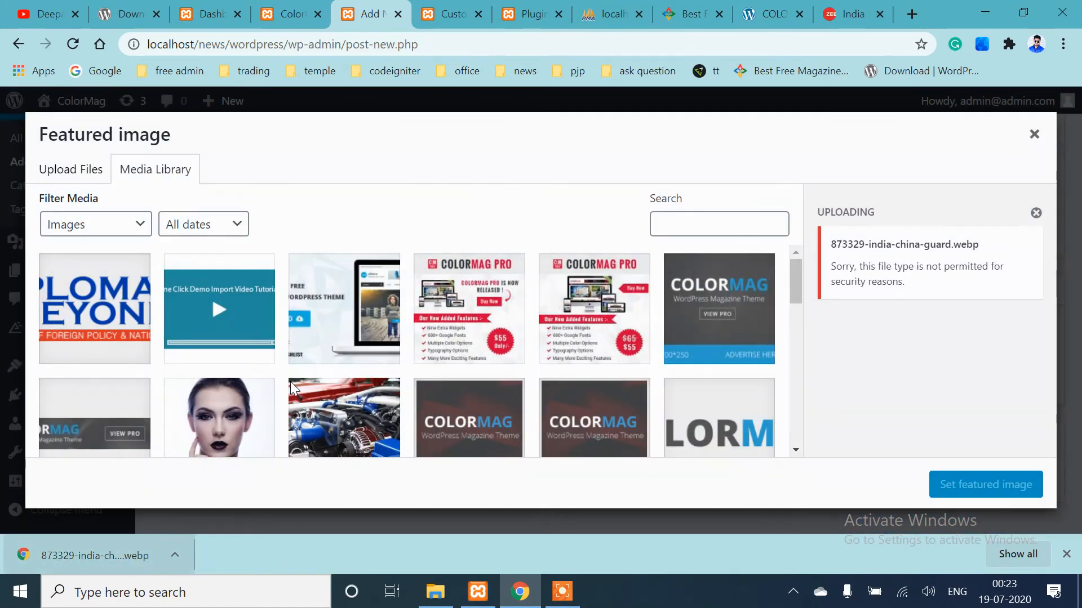
pyautogui.click(1036, 136)
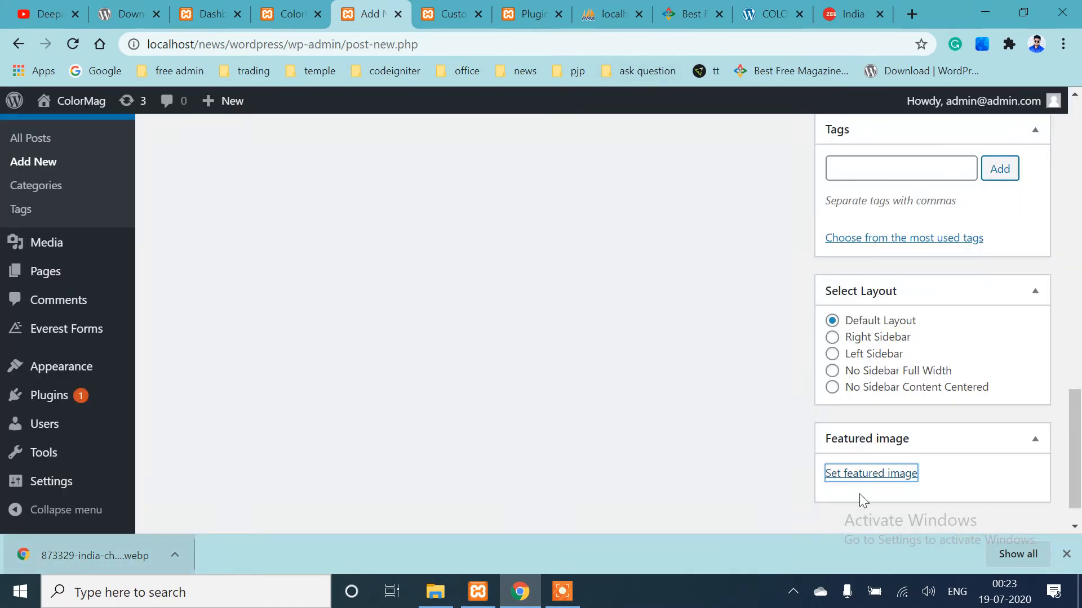
# Upload WhatsApp-Image-2020-07-18-at-15.29.54 from the Downloads folder and set it as the post's featured image
pyautogui.click(870, 474)
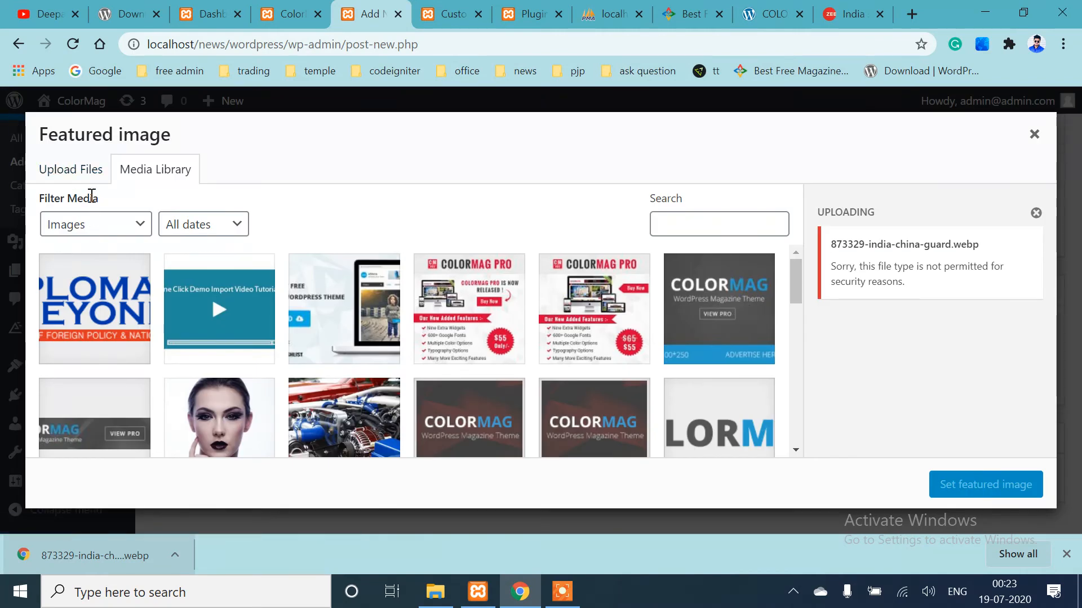
pyautogui.click(77, 171)
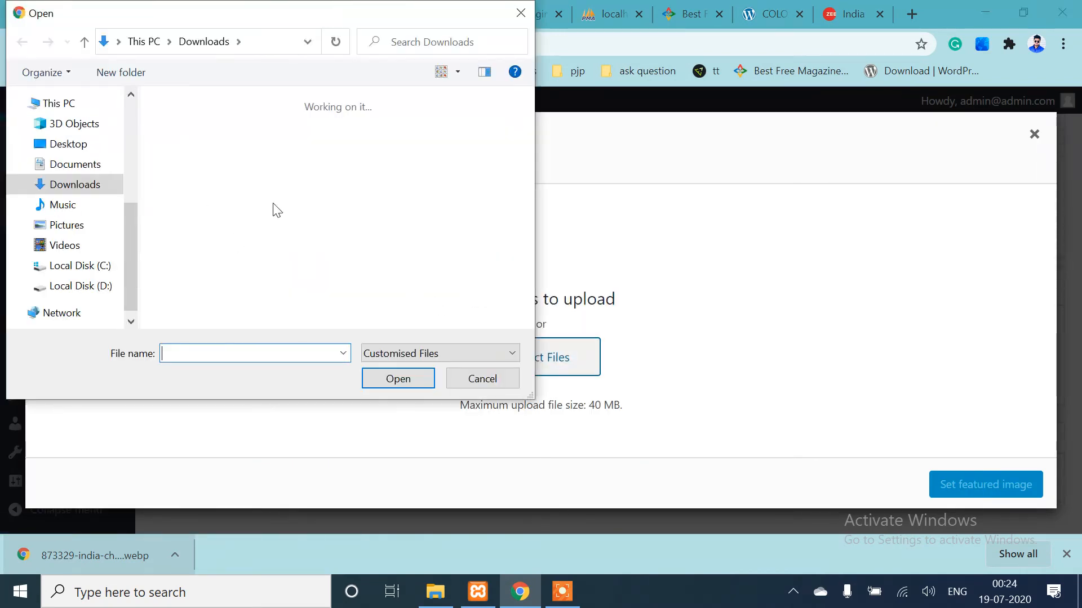
pyautogui.click(247, 150)
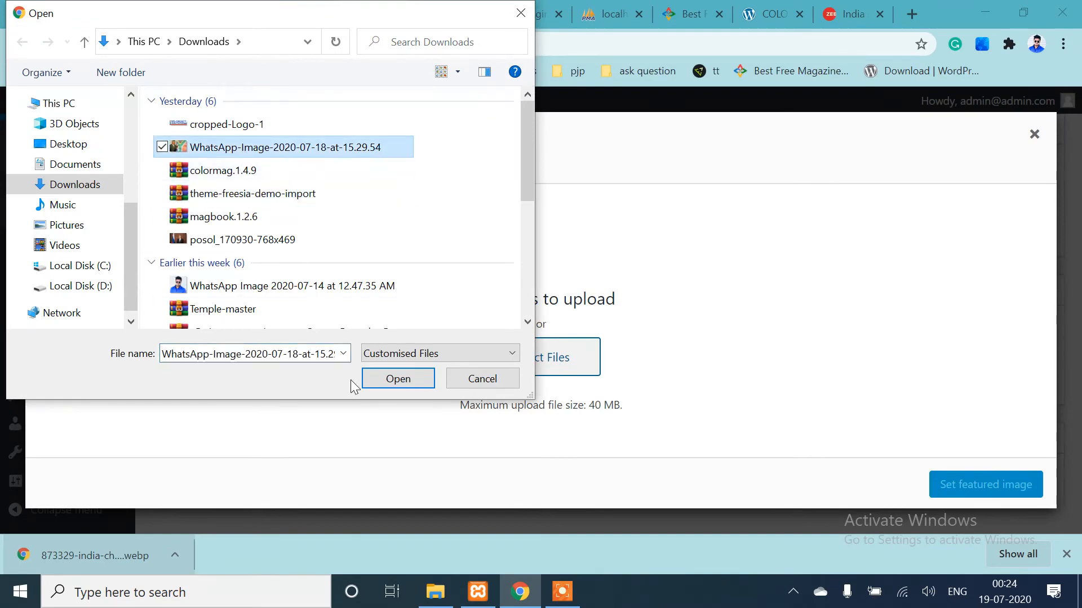
pyautogui.click(394, 379)
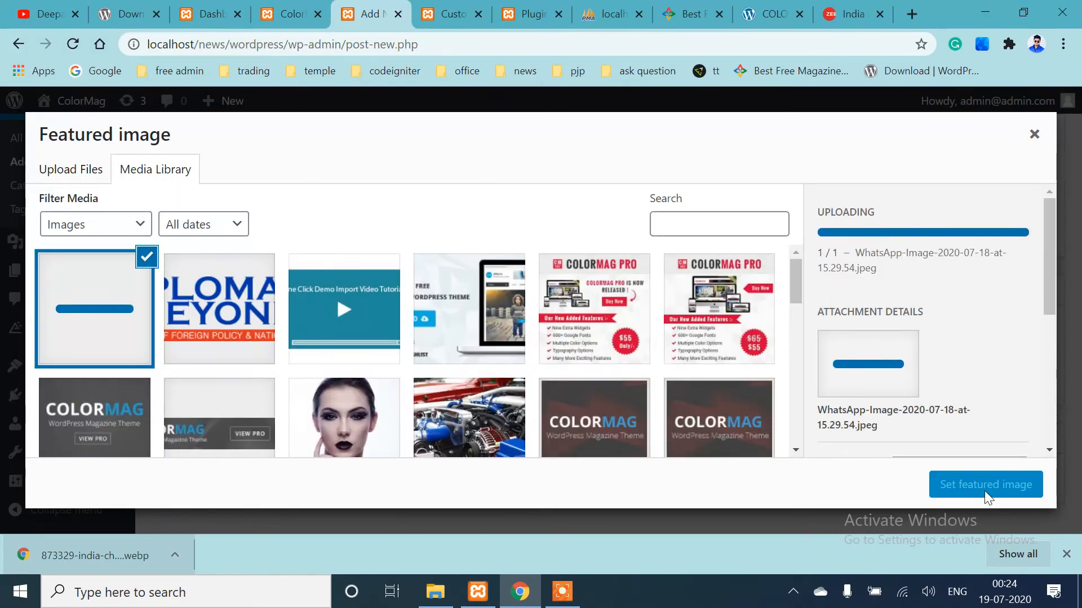
pyautogui.click(984, 486)
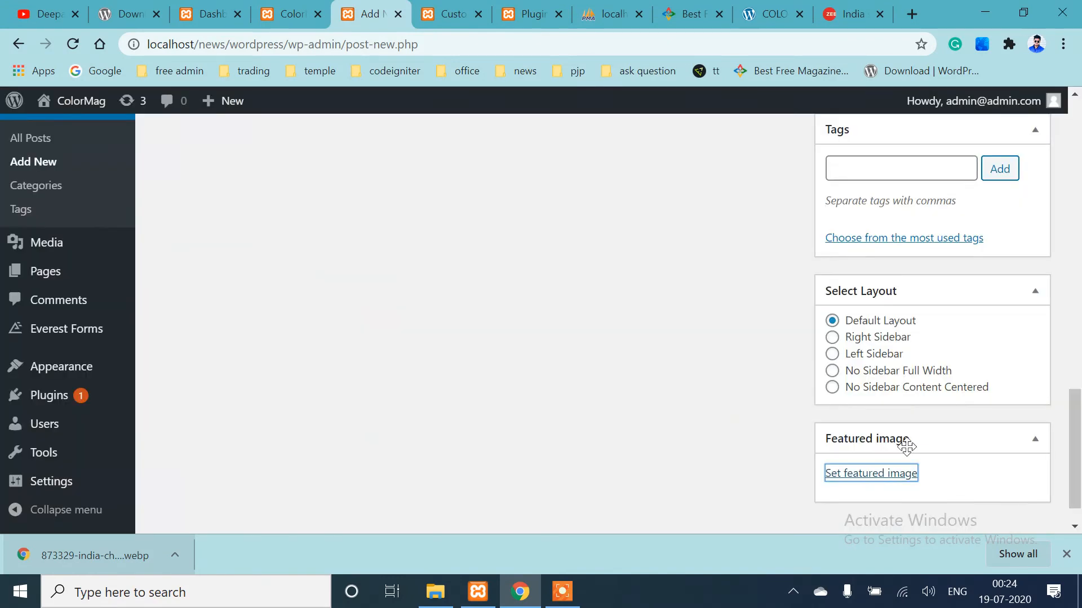
pyautogui.scroll(-1, 896, 400)
pyautogui.scroll(-3, 896, 399)
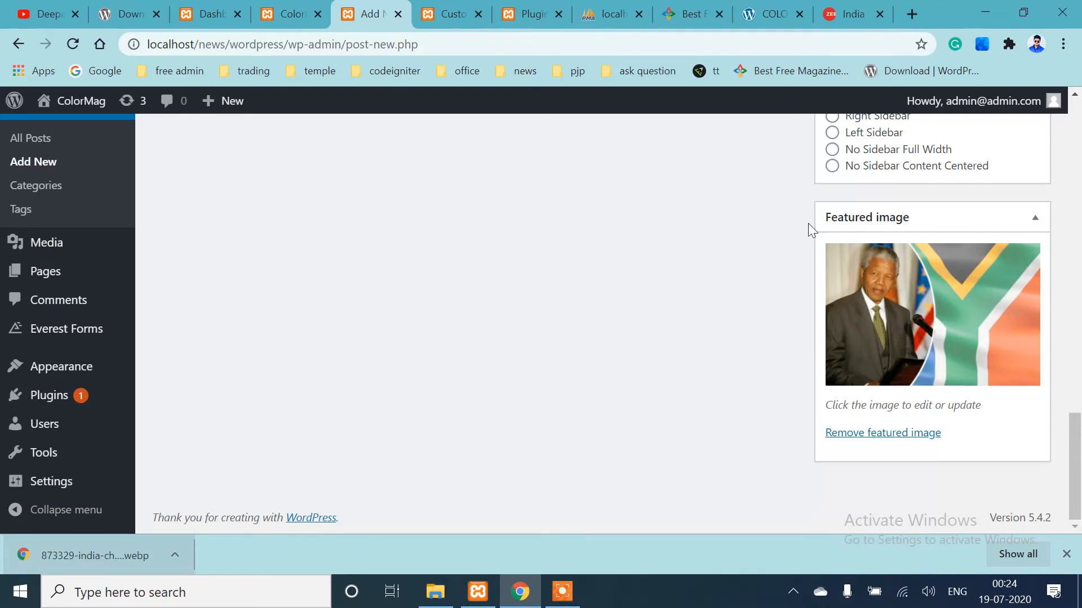
# Publish the new post about India summoning the Pakistan Charge d'Affaires
pyautogui.scroll(15, 707, 355)
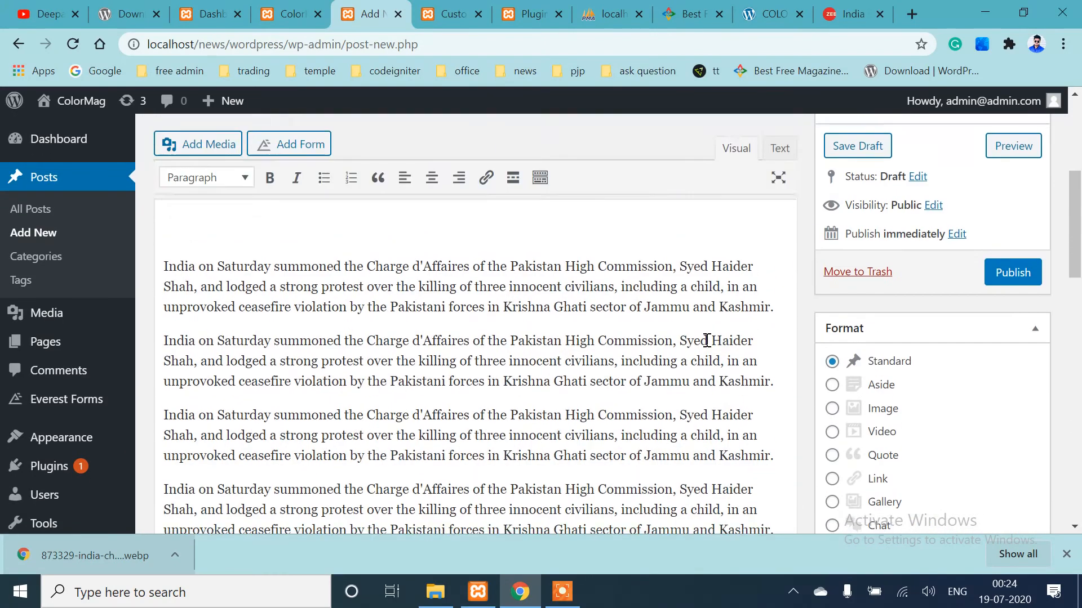
pyautogui.scroll(4, 707, 341)
pyautogui.click(1017, 444)
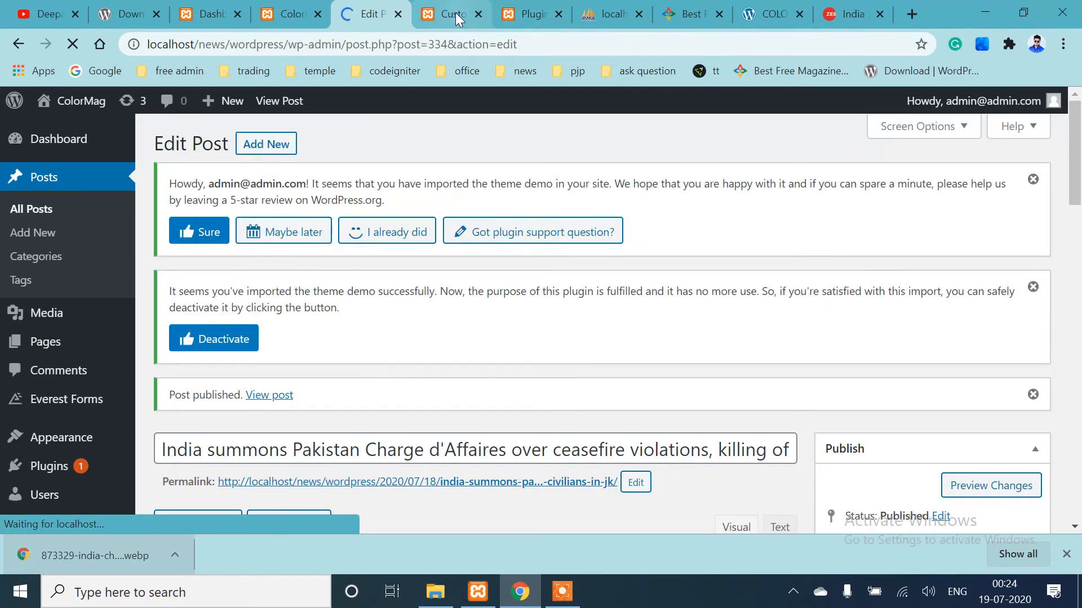
# Reload the ColorMag site's home page and look through its sections for the published post
pyautogui.click(208, 14)
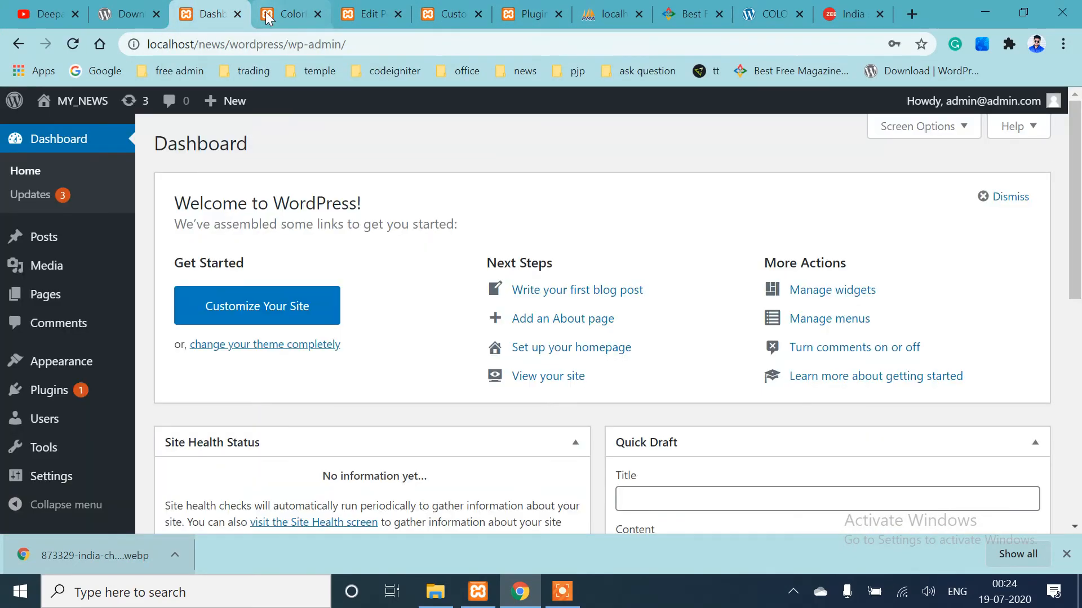
pyautogui.click(290, 14)
pyautogui.click(73, 47)
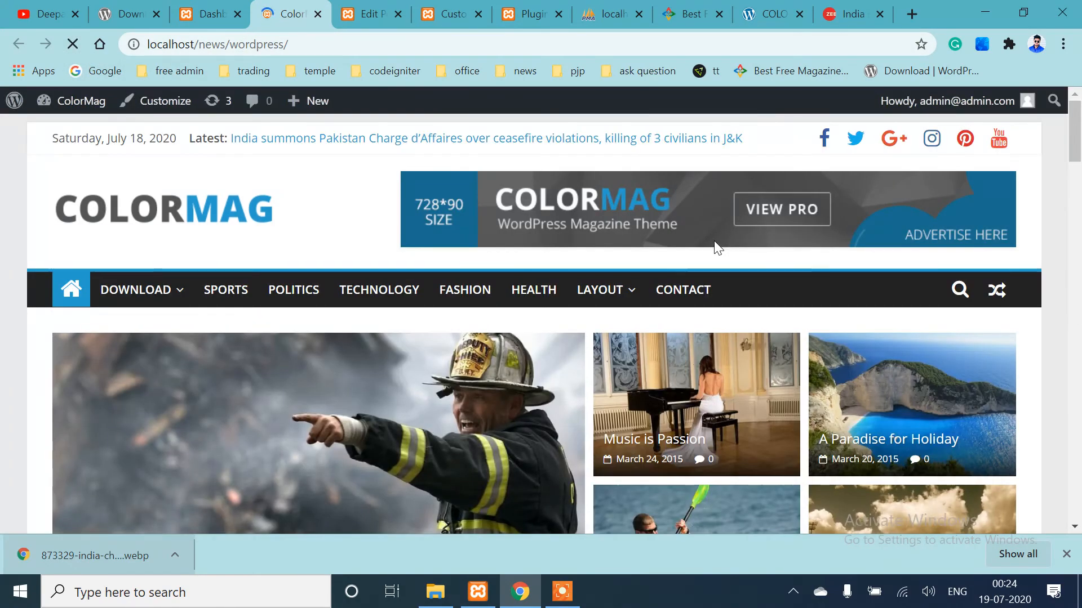
pyautogui.scroll(-15, 713, 241)
pyautogui.scroll(-20, 546, 322)
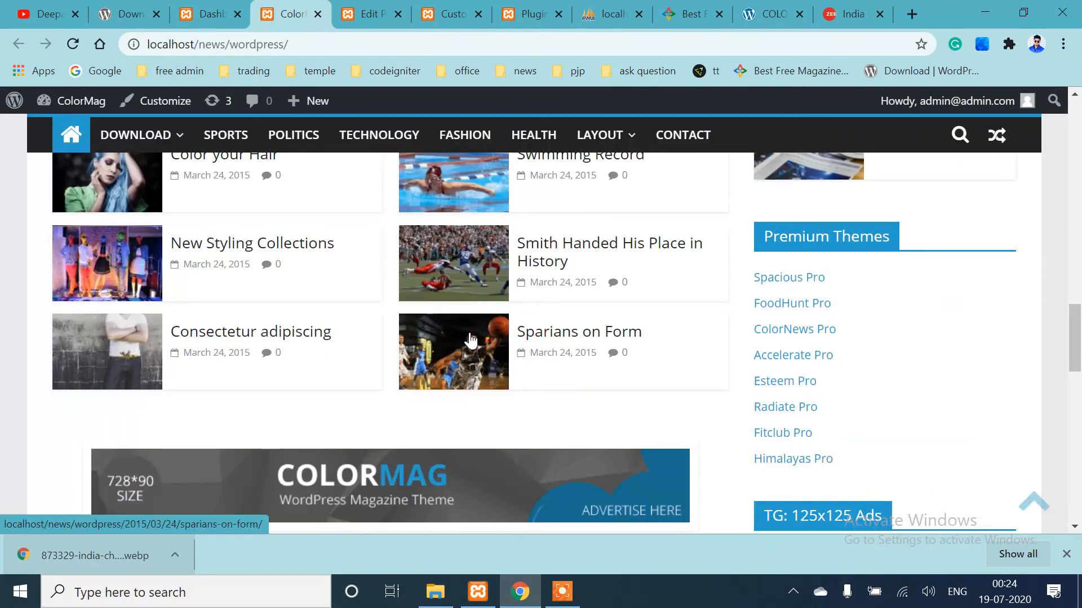
pyautogui.scroll(20, 472, 340)
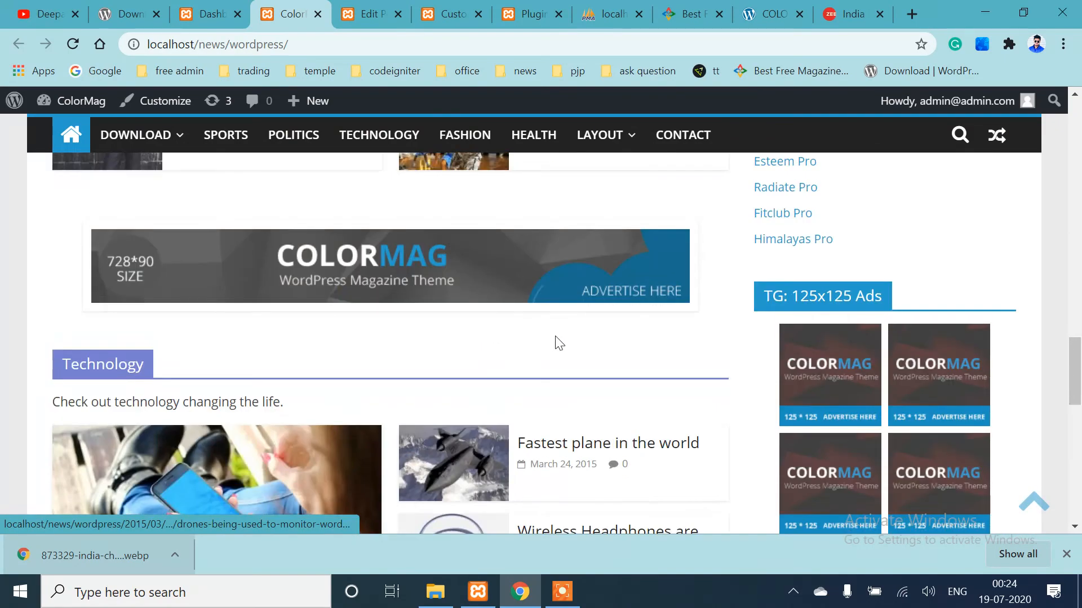
pyautogui.scroll(15, 600, 350)
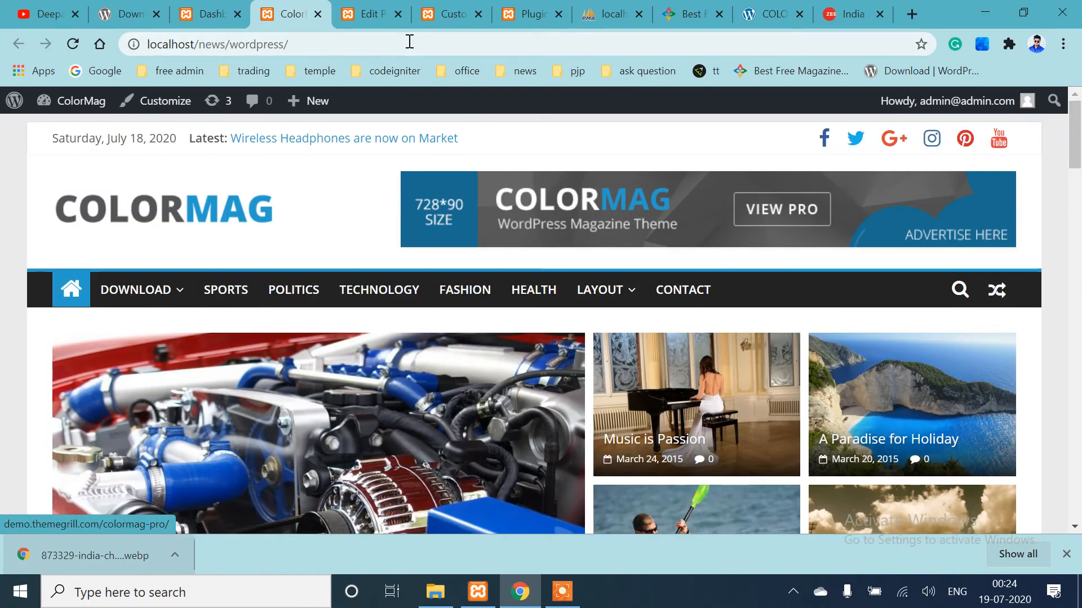
# Return to editing the published India–Pakistan post and assign it to the Politics, Latest and General categories
pyautogui.click(360, 14)
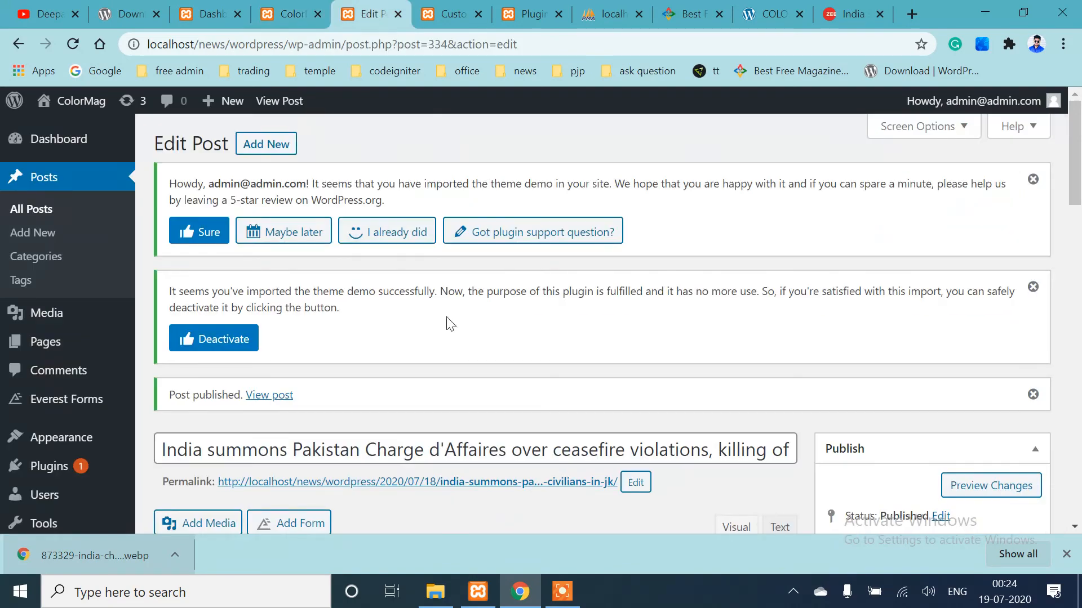
pyautogui.scroll(-6, 451, 324)
pyautogui.scroll(-5, 873, 386)
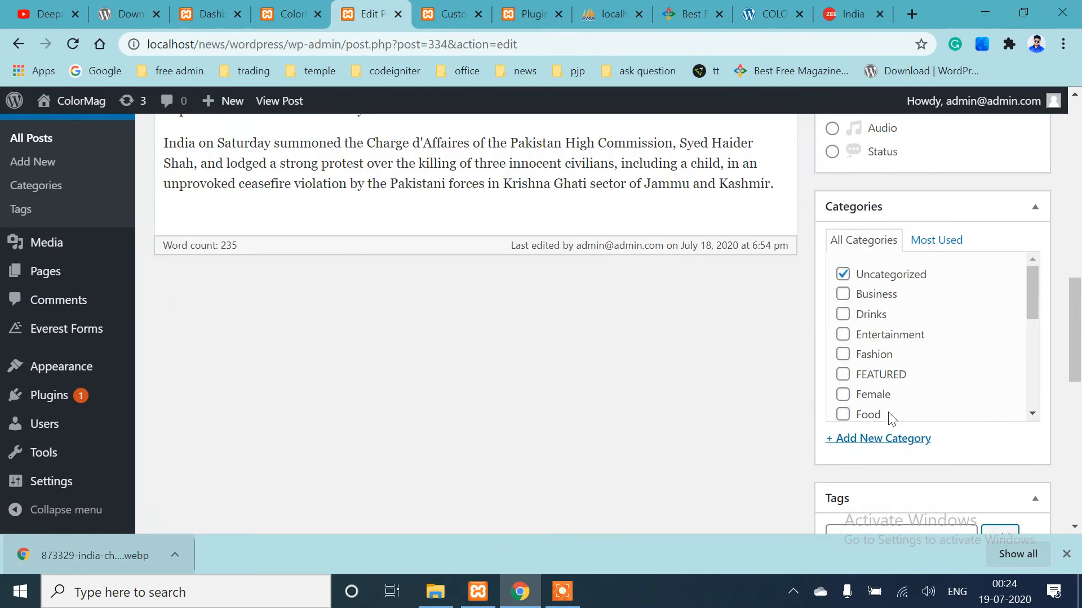
pyautogui.scroll(-2, 853, 309)
pyautogui.scroll(2, 861, 316)
pyautogui.scroll(-2, 856, 337)
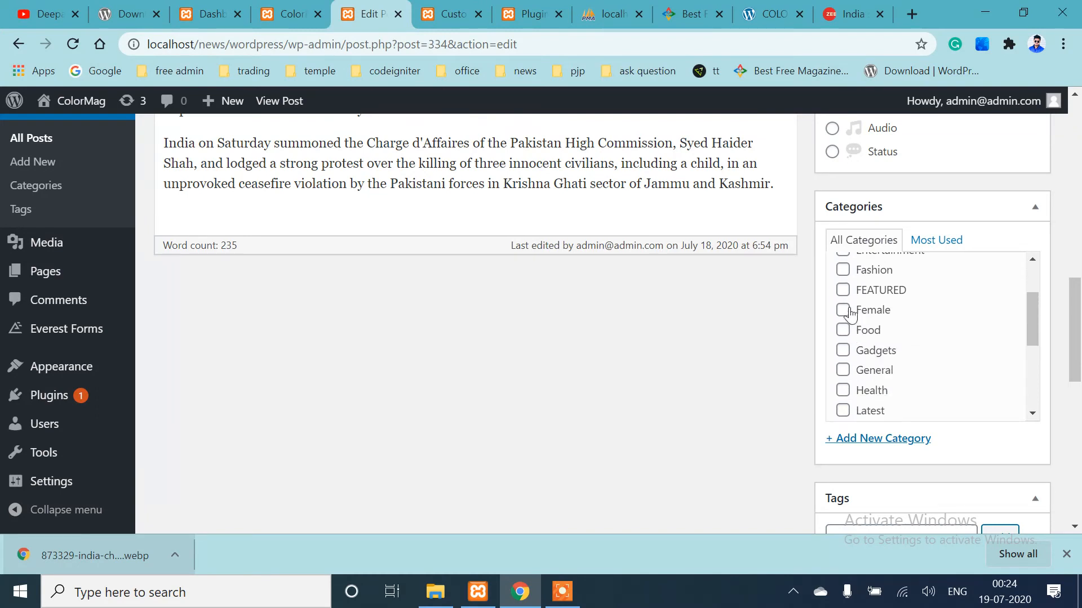
pyautogui.scroll(-2, 847, 388)
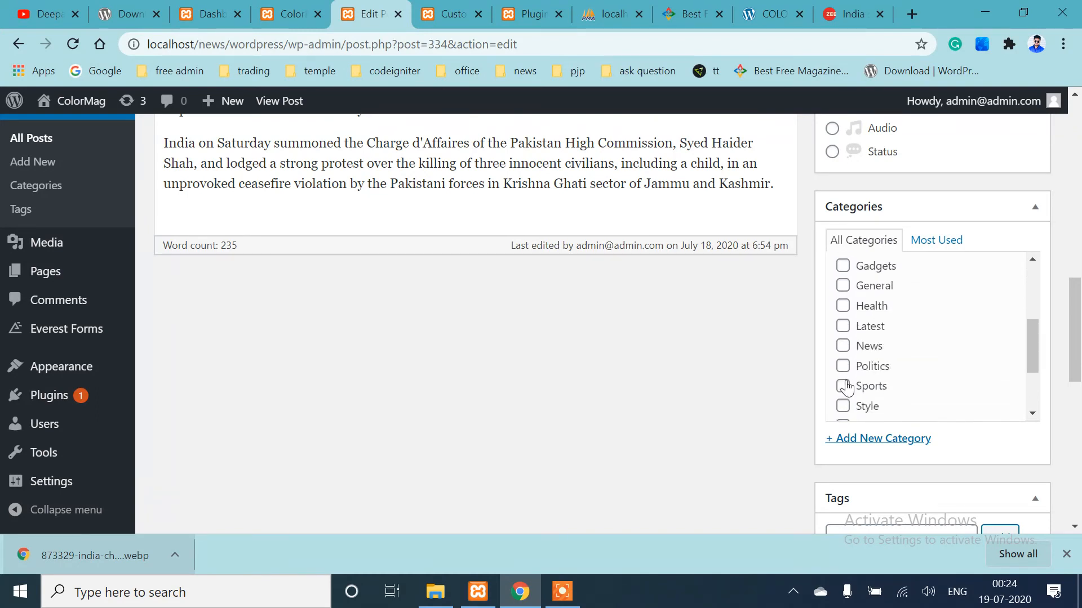
pyautogui.click(844, 366)
pyautogui.scroll(2, 855, 309)
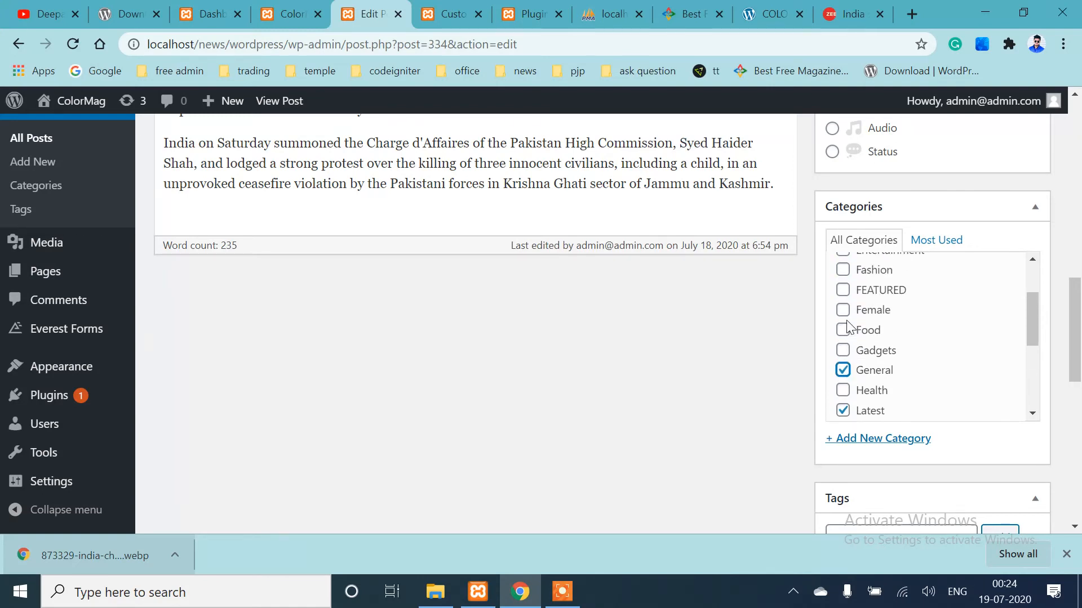
# Add the Business category to the post and update it
pyautogui.scroll(2, 845, 313)
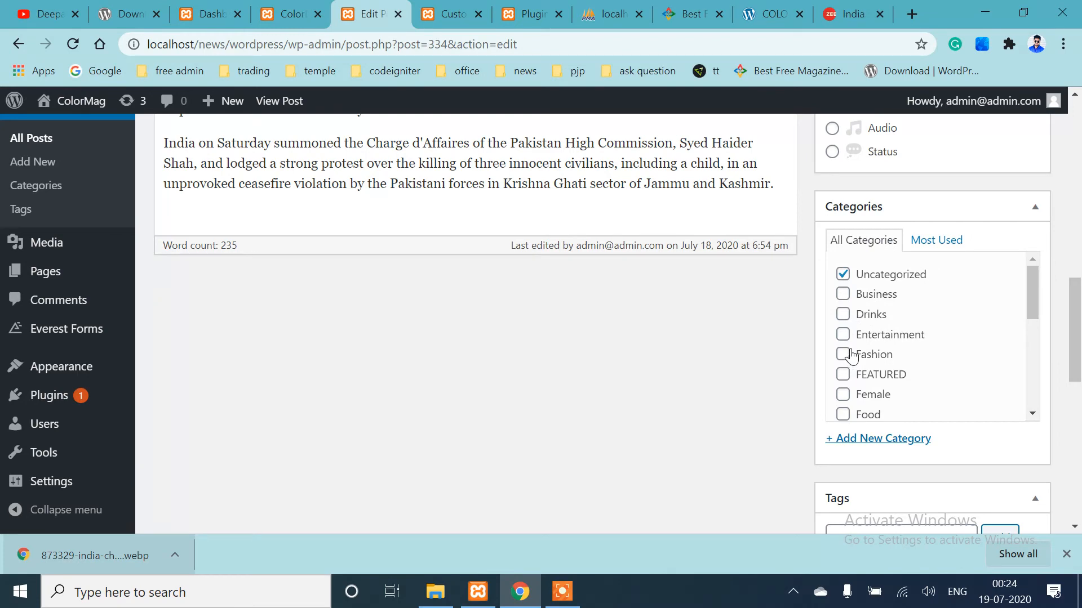
pyautogui.click(843, 295)
pyautogui.scroll(-6, 881, 338)
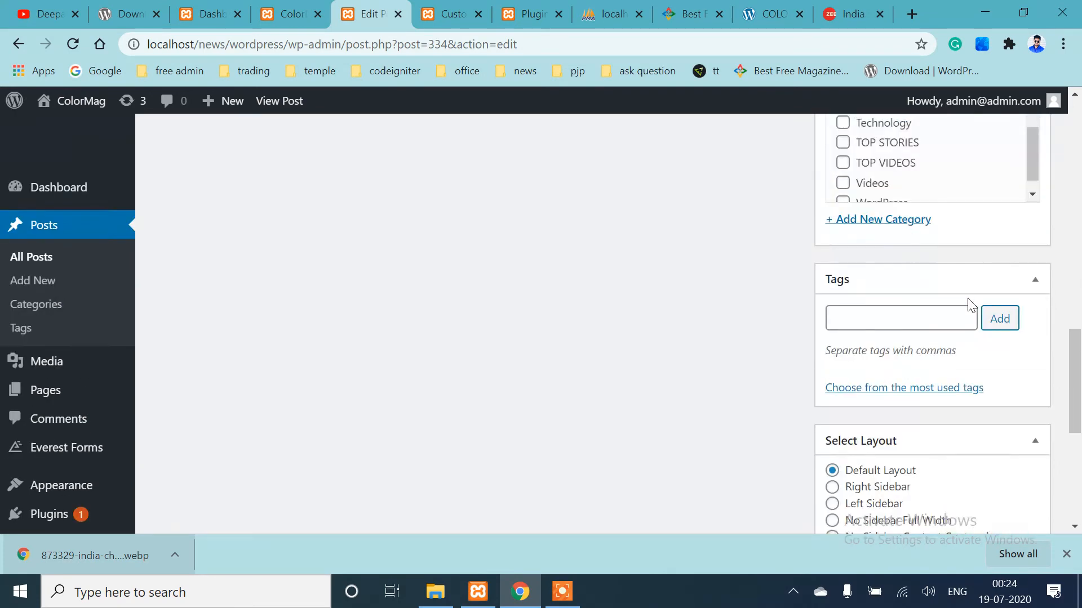
pyautogui.scroll(12, 965, 302)
pyautogui.click(1008, 355)
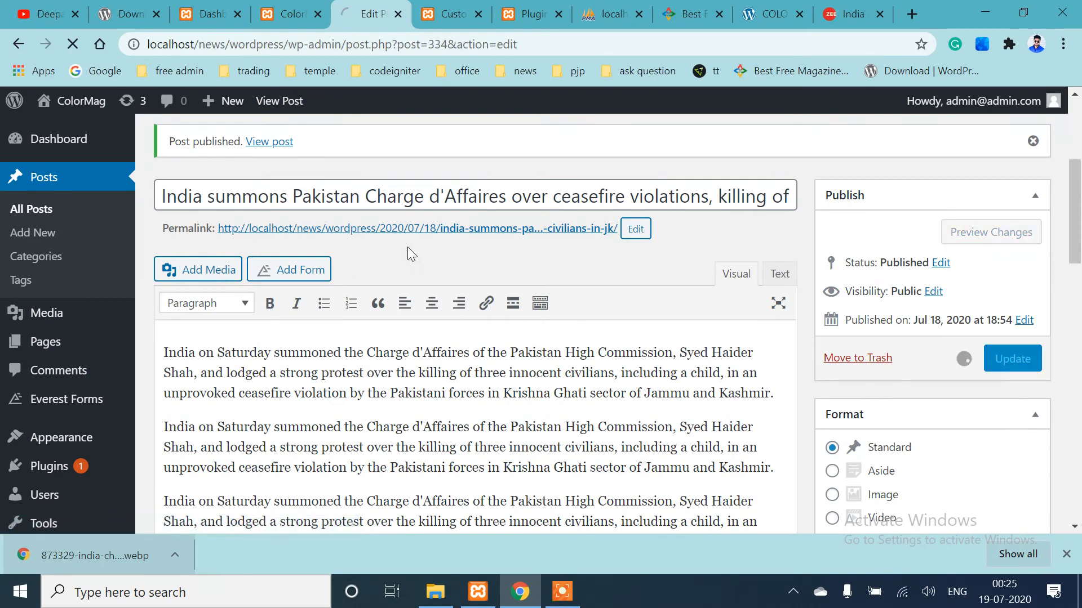
# Reload the site's Customizer page, accepting the loss of unsaved changes, and try to show its controls
pyautogui.click(448, 14)
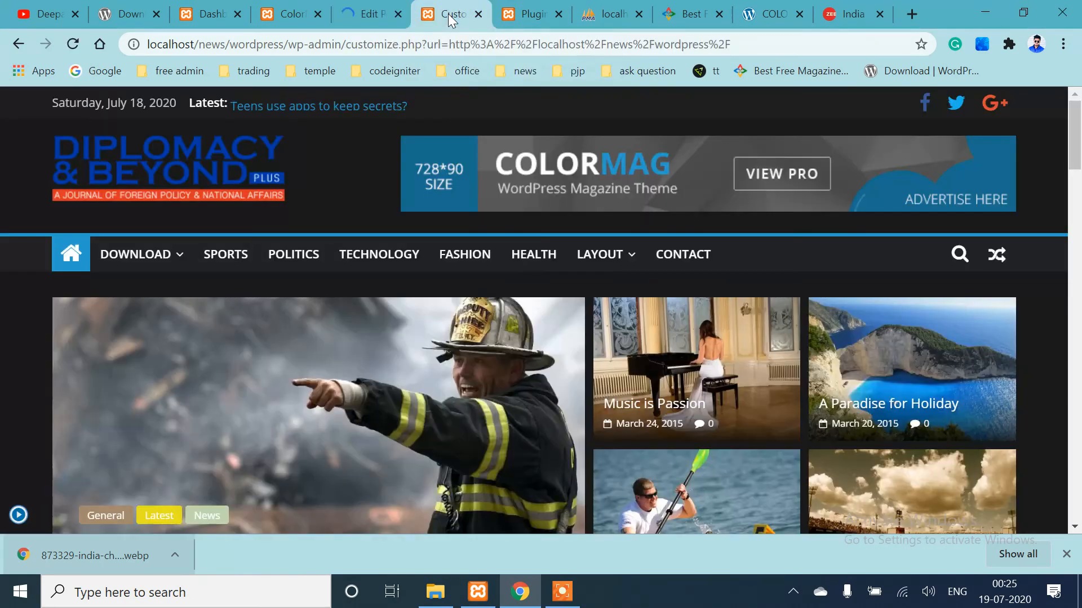
pyautogui.click(72, 43)
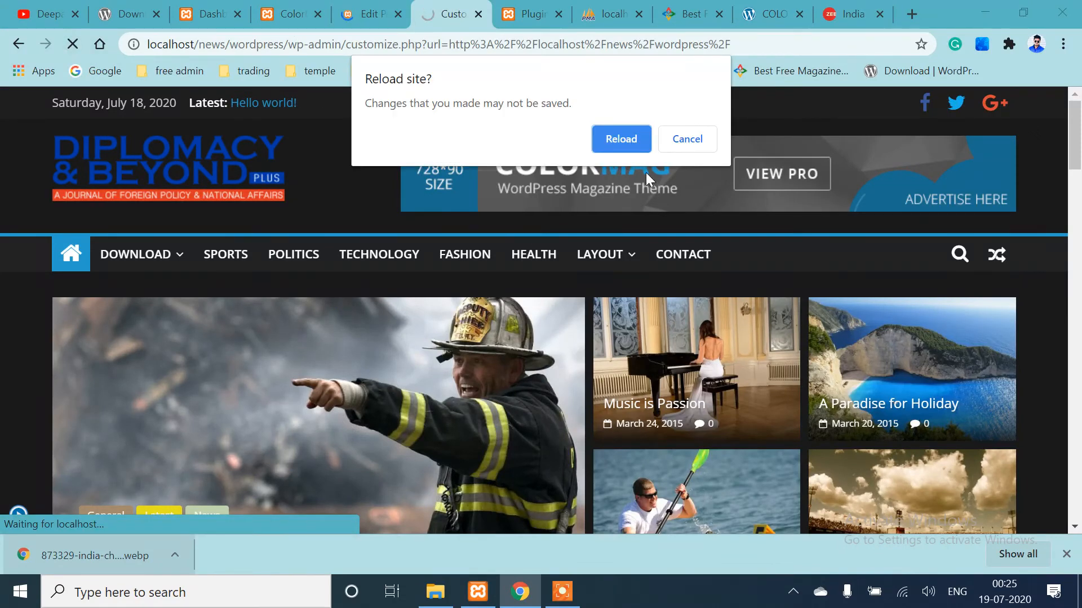
pyautogui.click(617, 143)
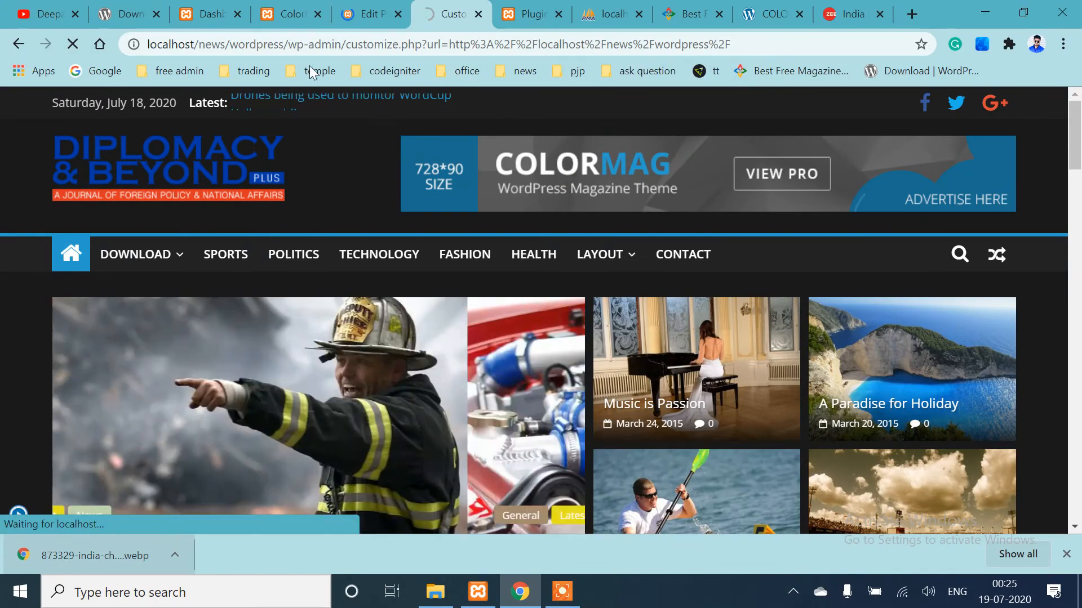
pyautogui.click(72, 44)
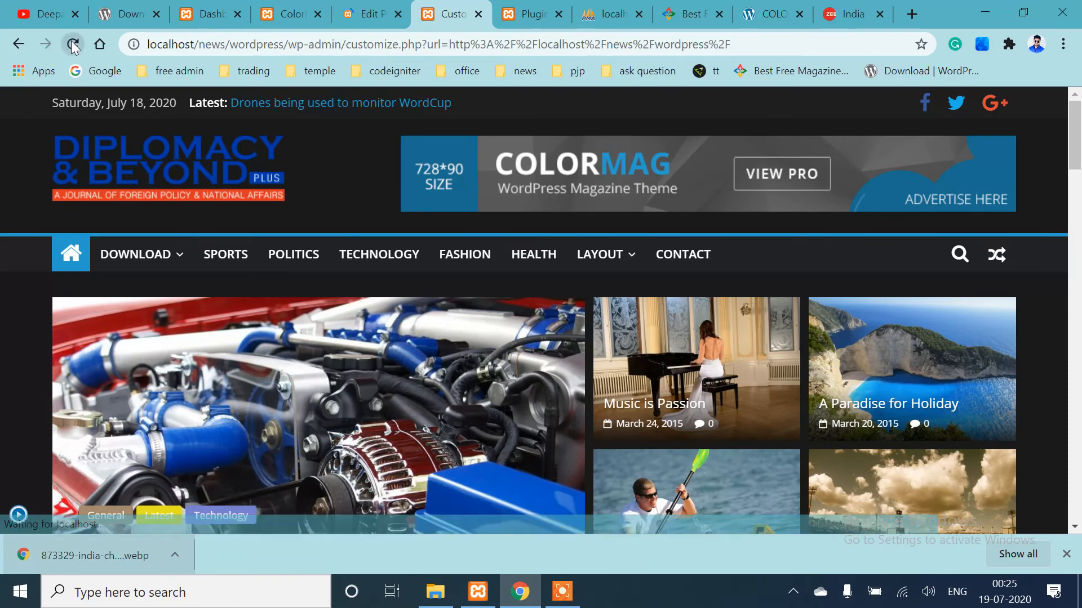
pyautogui.click(18, 515)
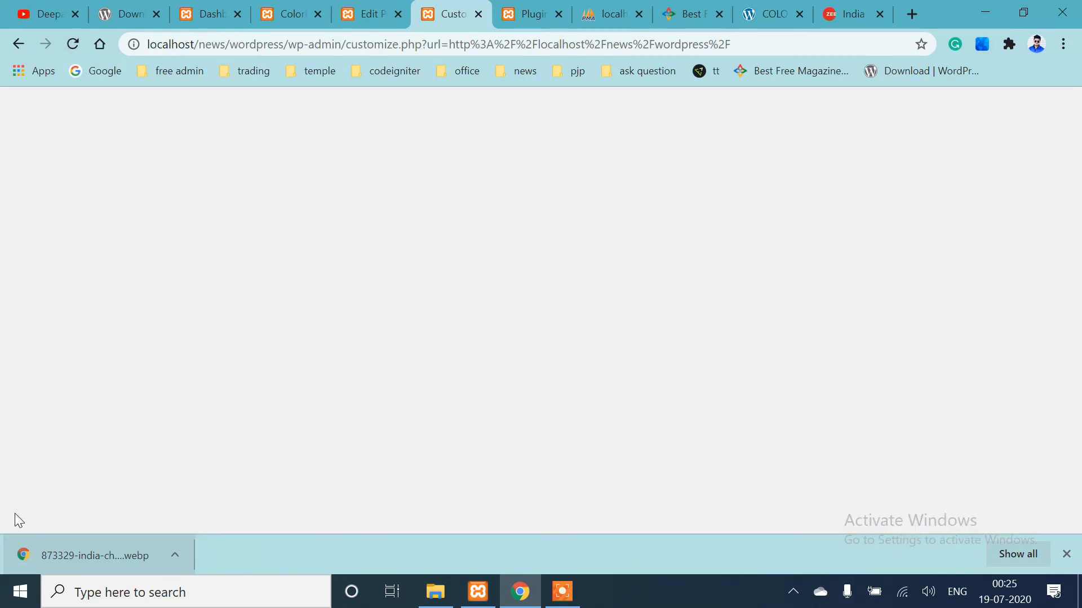
# Reload the ColorMag home page and check the featured slider and the News section for the categorized post
pyautogui.click(284, 14)
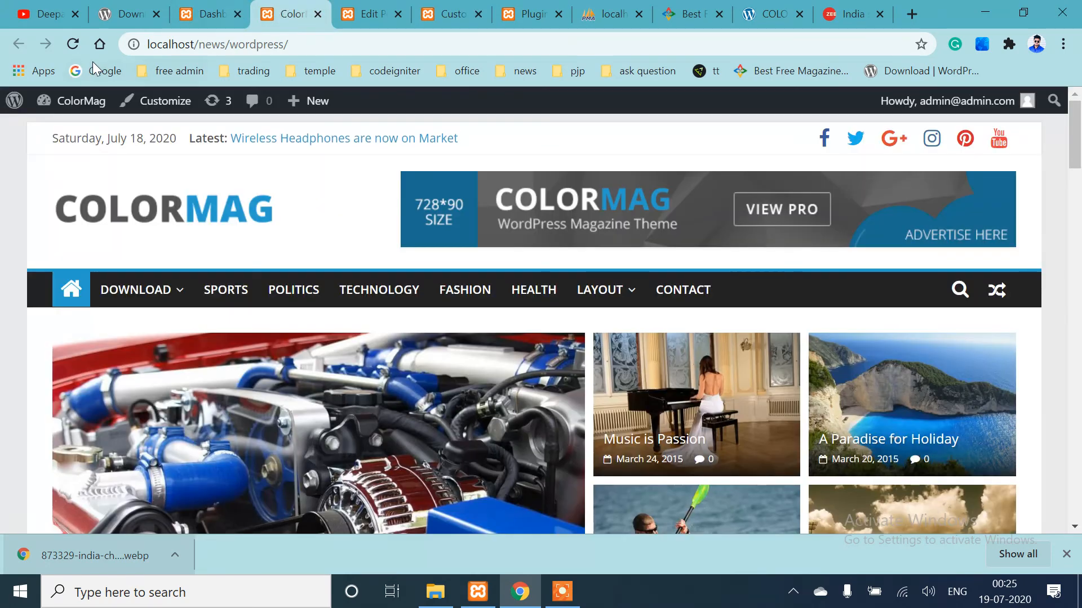
pyautogui.click(72, 44)
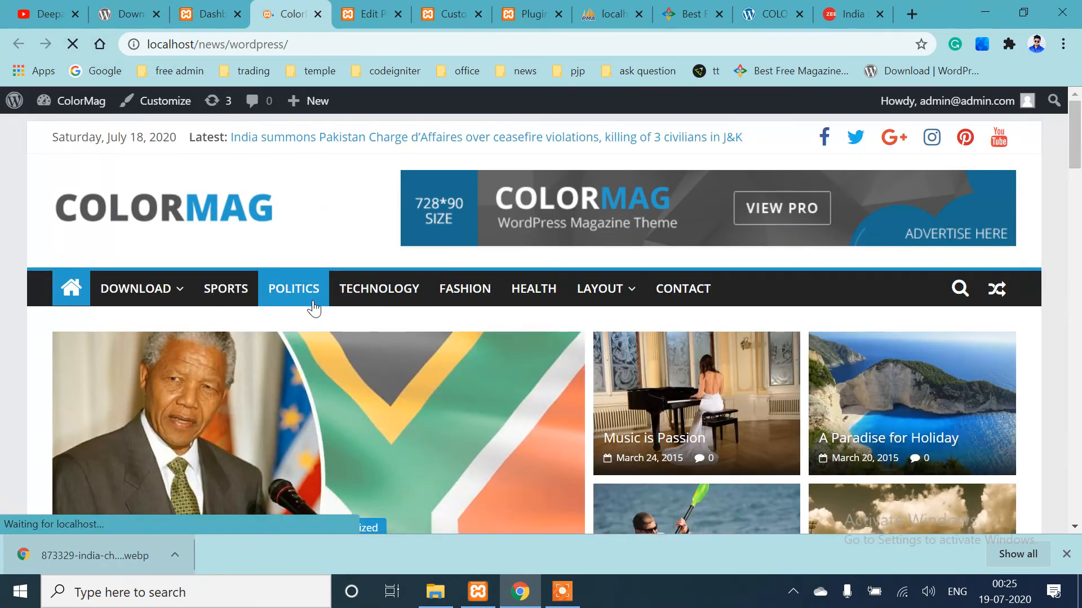
pyautogui.scroll(-4, 314, 309)
pyautogui.scroll(2, 363, 386)
pyautogui.scroll(-2, 364, 386)
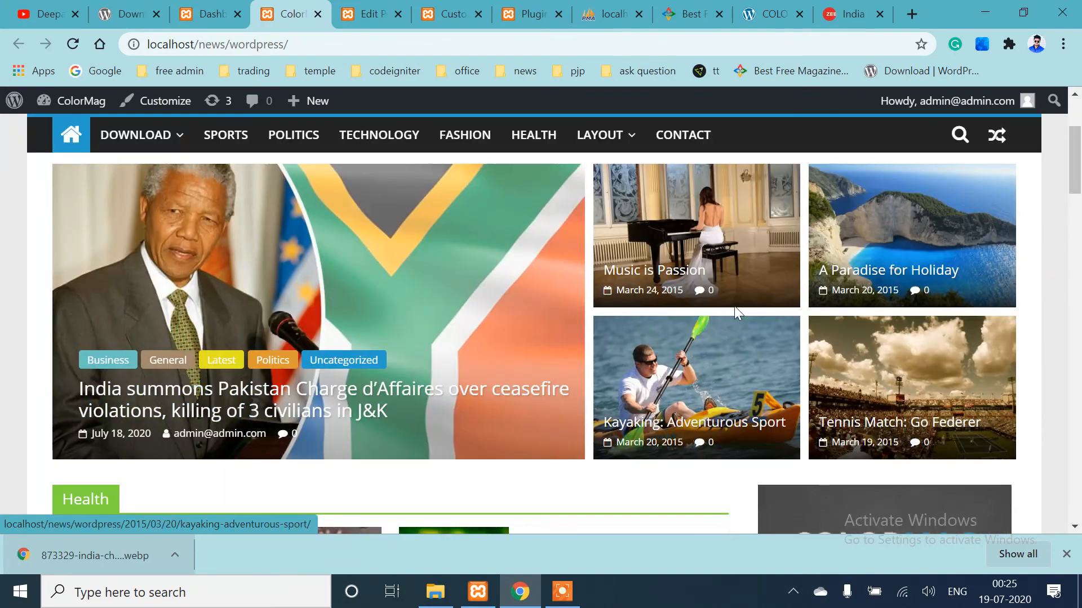
pyautogui.scroll(-4, 387, 370)
pyautogui.scroll(4, 452, 401)
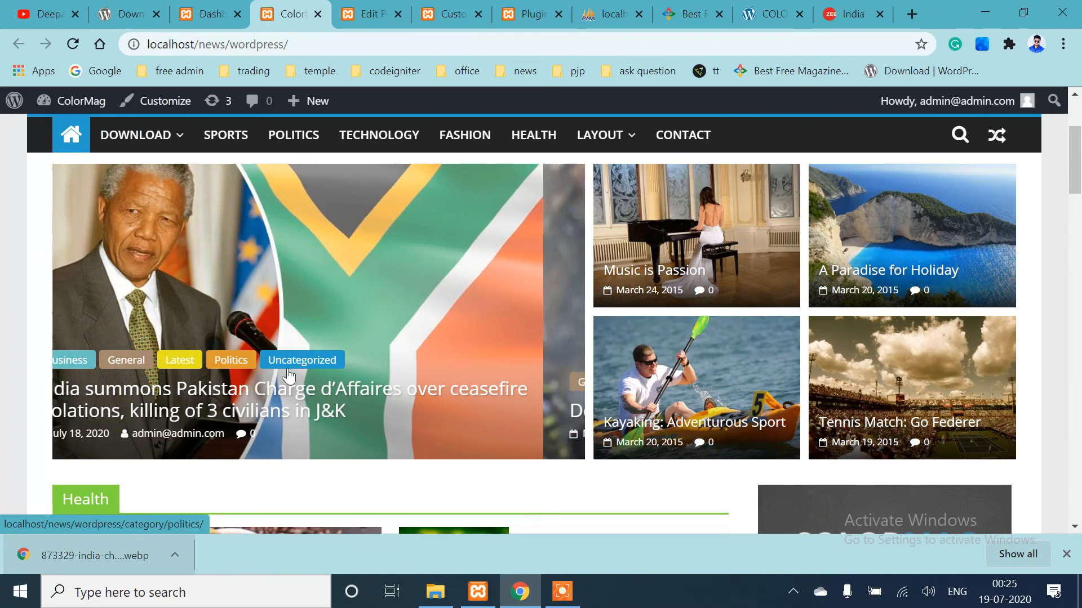
pyautogui.scroll(-6, 471, 353)
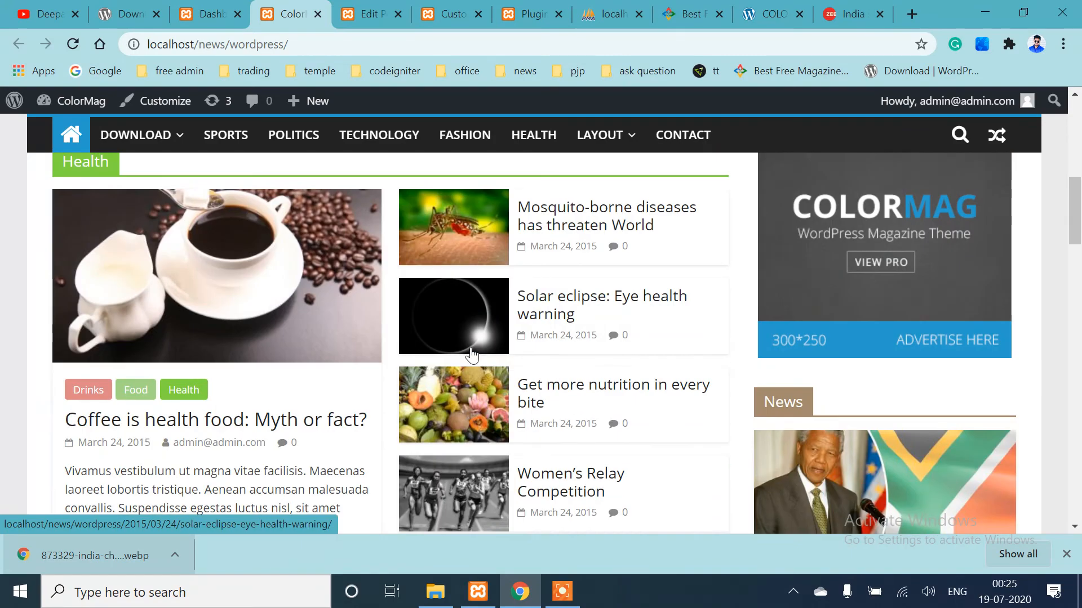
pyautogui.scroll(-5, 454, 355)
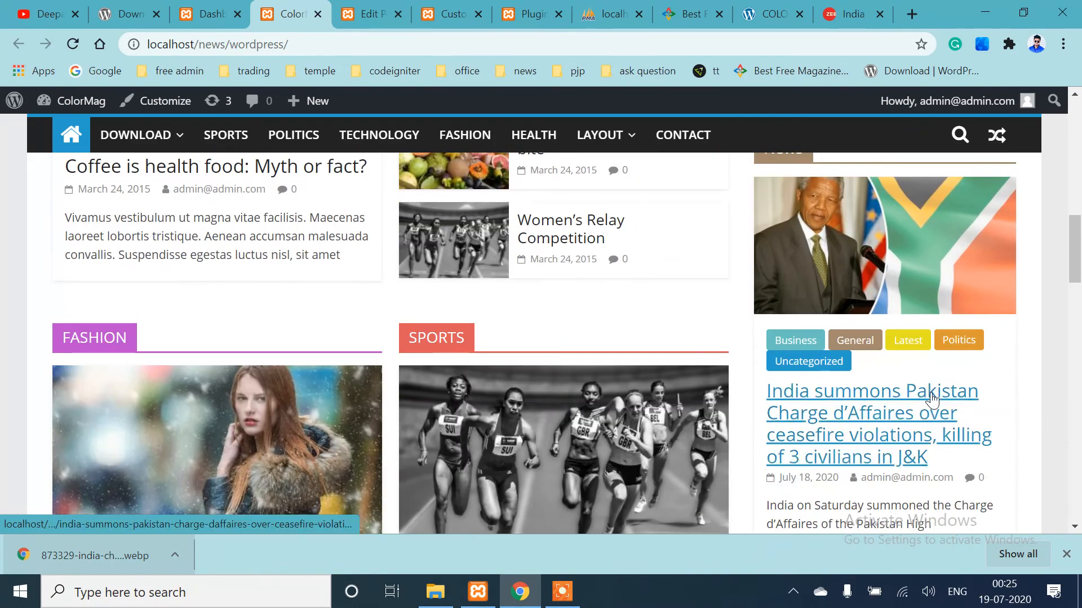
pyautogui.scroll(-3, 631, 401)
pyautogui.scroll(5, 877, 394)
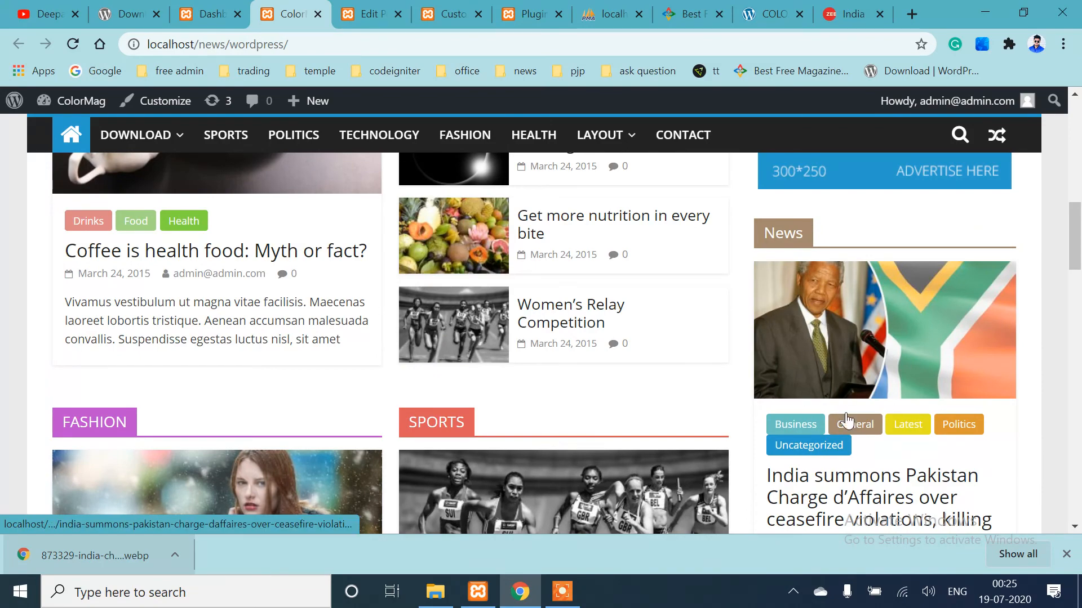
# Look through the home page's Fashion, Sports and Technology sections down to the footer
pyautogui.scroll(-7, 848, 419)
pyautogui.scroll(-12, 715, 445)
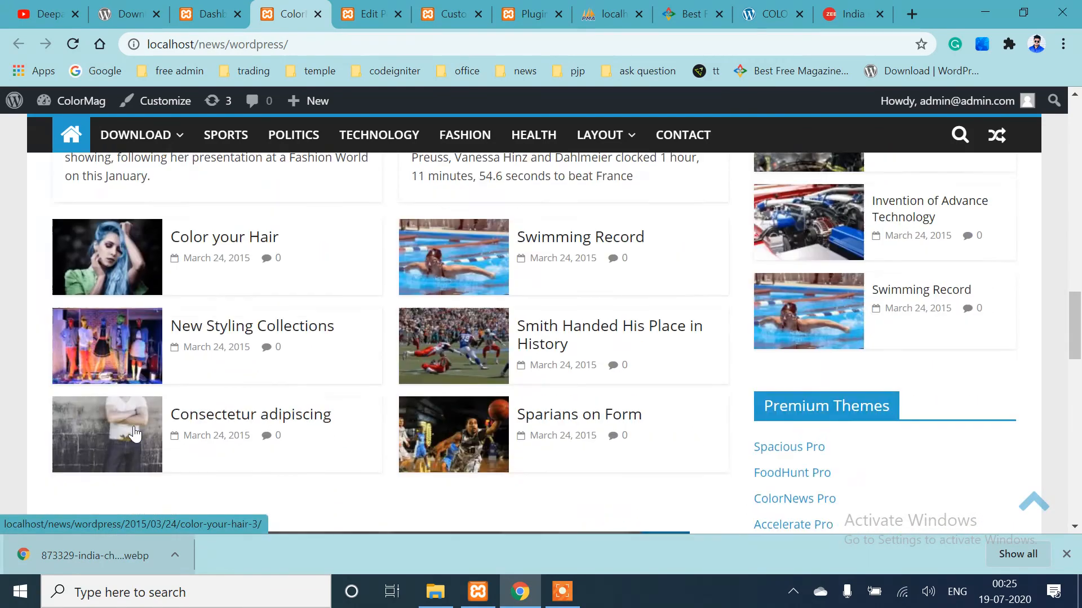
pyautogui.scroll(-2, 473, 397)
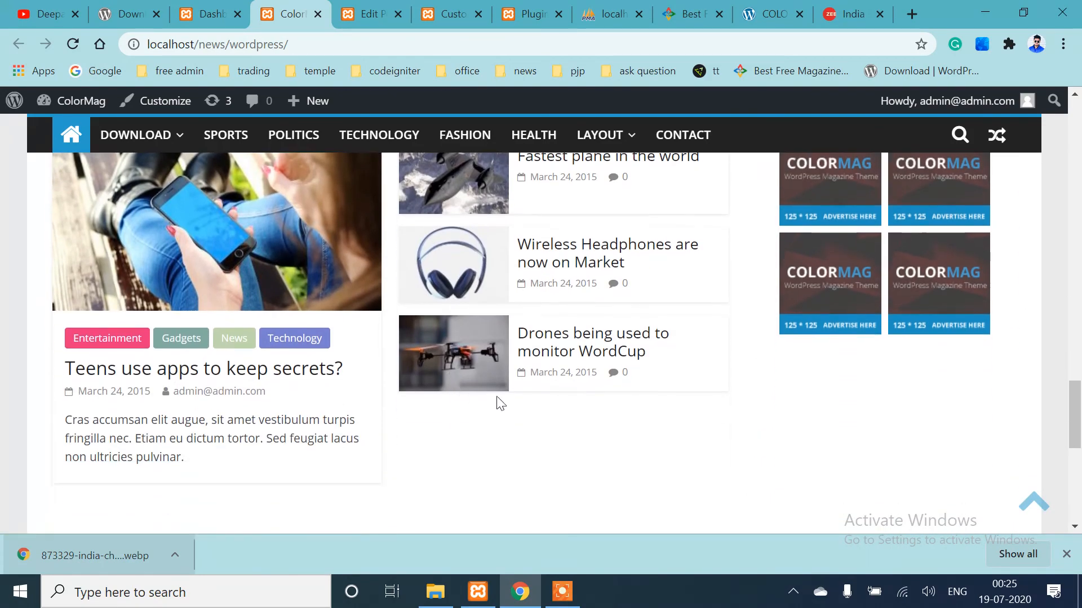
pyautogui.scroll(3, 498, 403)
pyautogui.scroll(-8, 609, 416)
pyautogui.scroll(18, 647, 420)
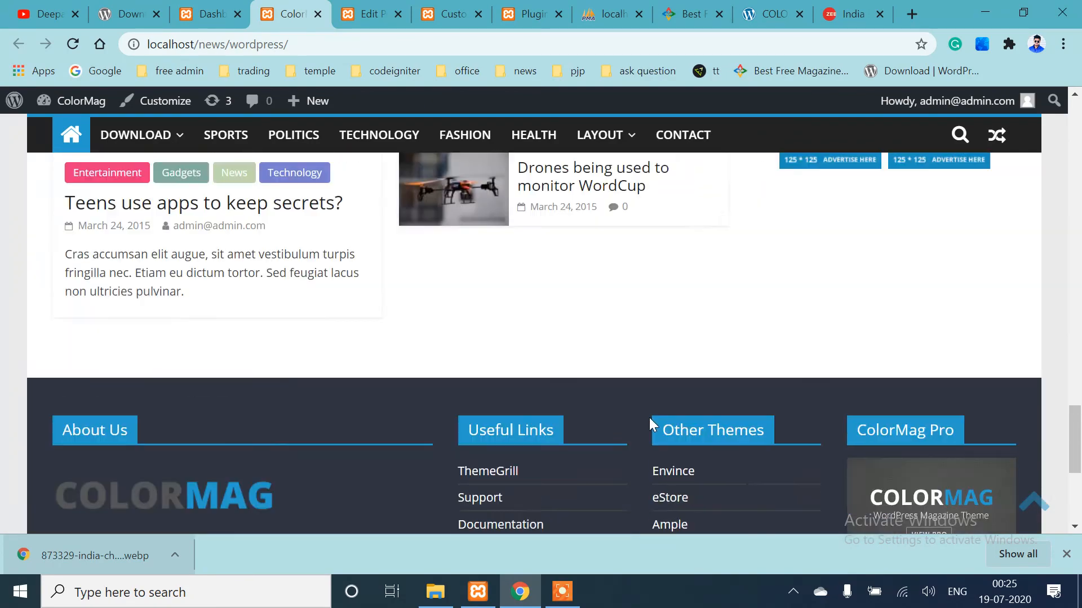
pyautogui.scroll(-3, 640, 421)
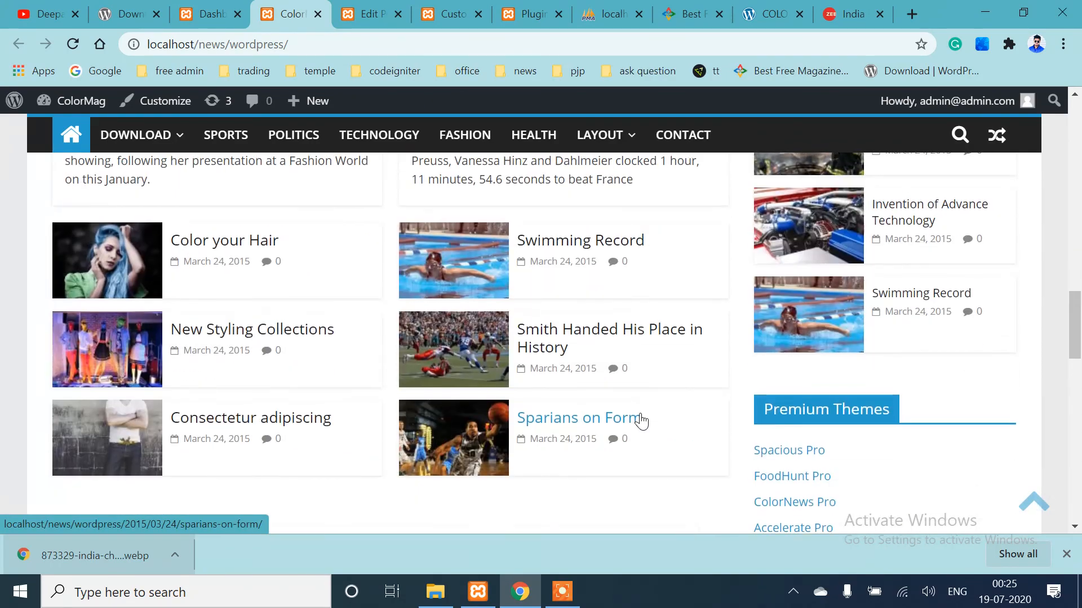
pyautogui.scroll(13, 640, 421)
pyautogui.scroll(6, 645, 421)
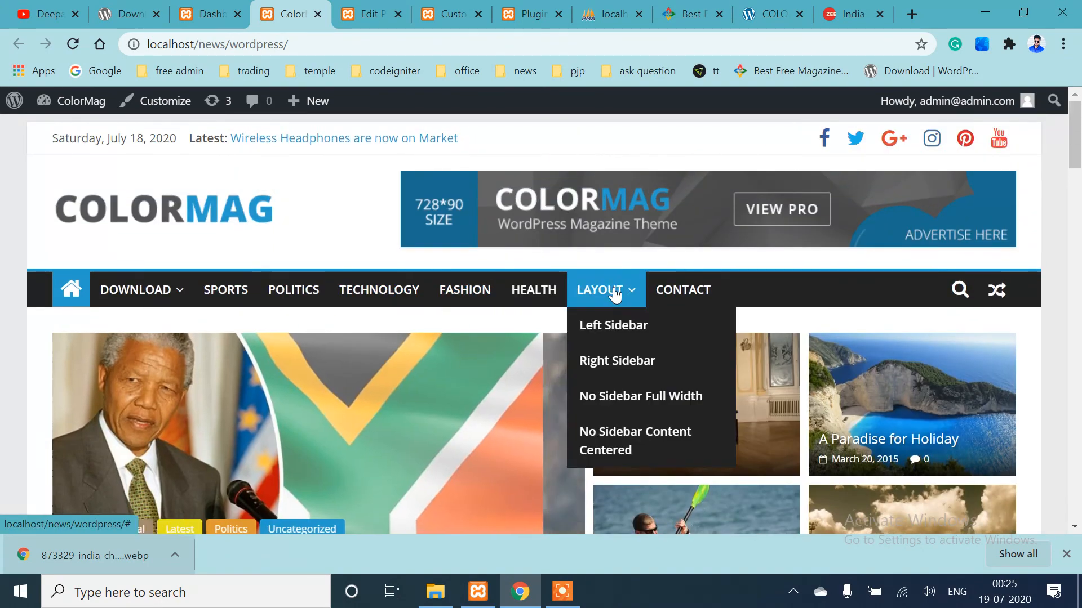
# Review the home page's navigation entries, including Layout and Contact, and its overall layout from header to footer
pyautogui.moveTo(600, 296)
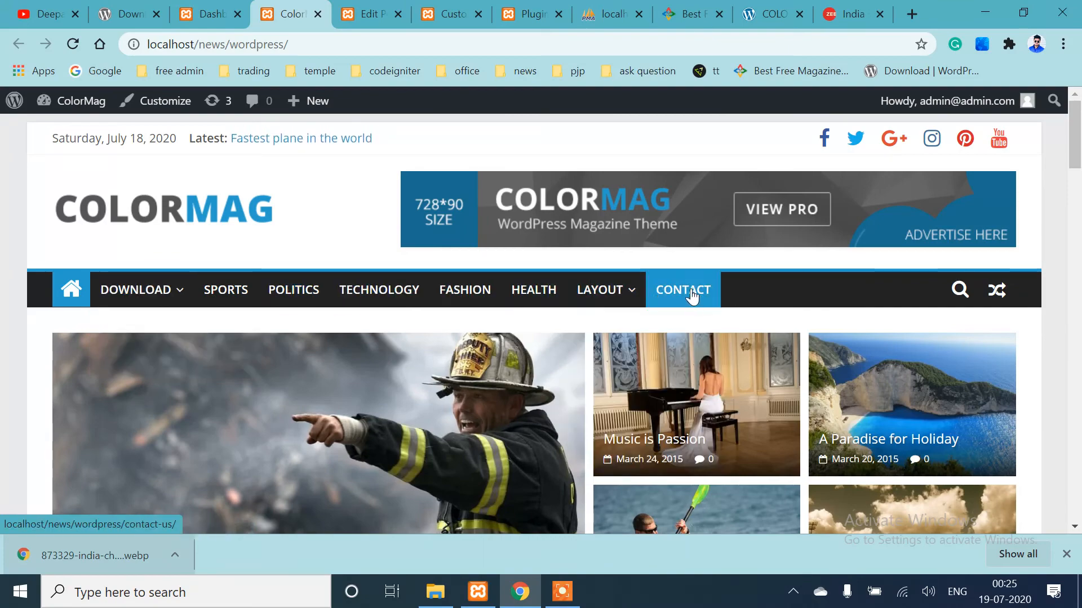
pyautogui.scroll(-1, 461, 367)
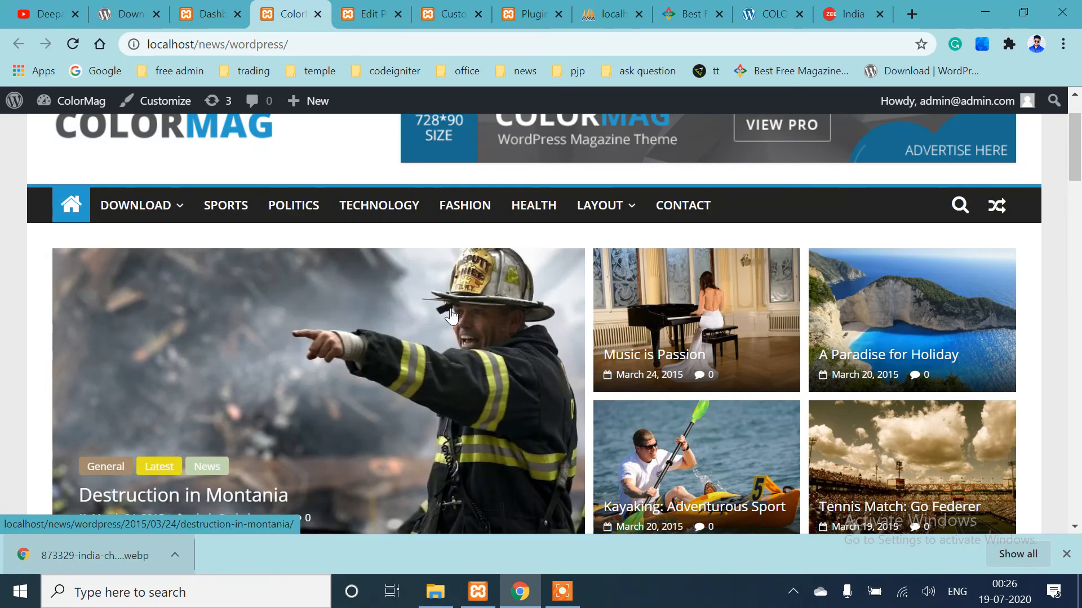
pyautogui.scroll(-15, 488, 360)
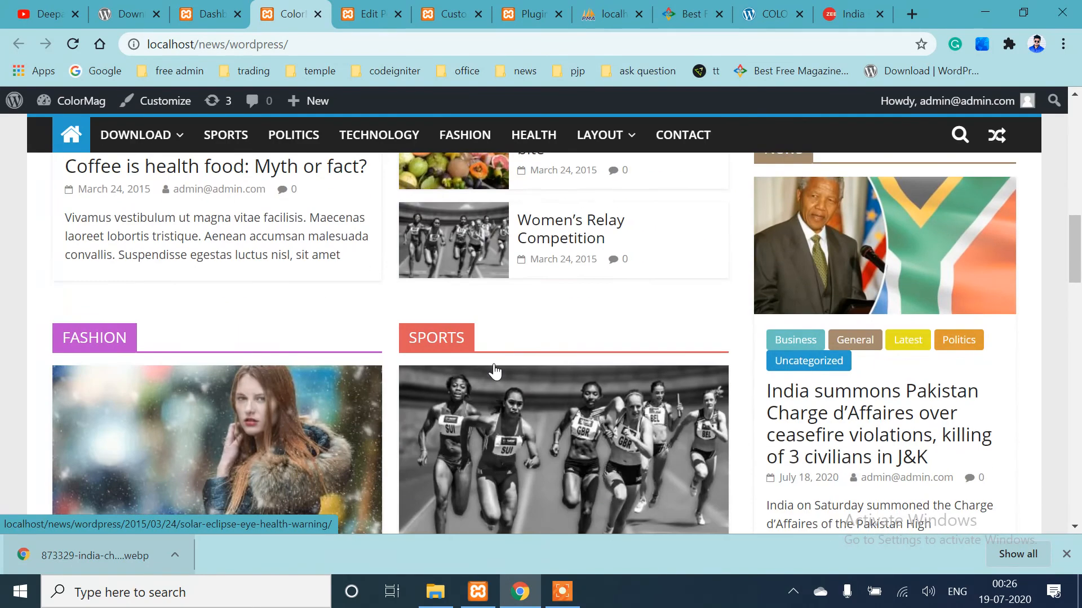
pyautogui.scroll(-5, 493, 364)
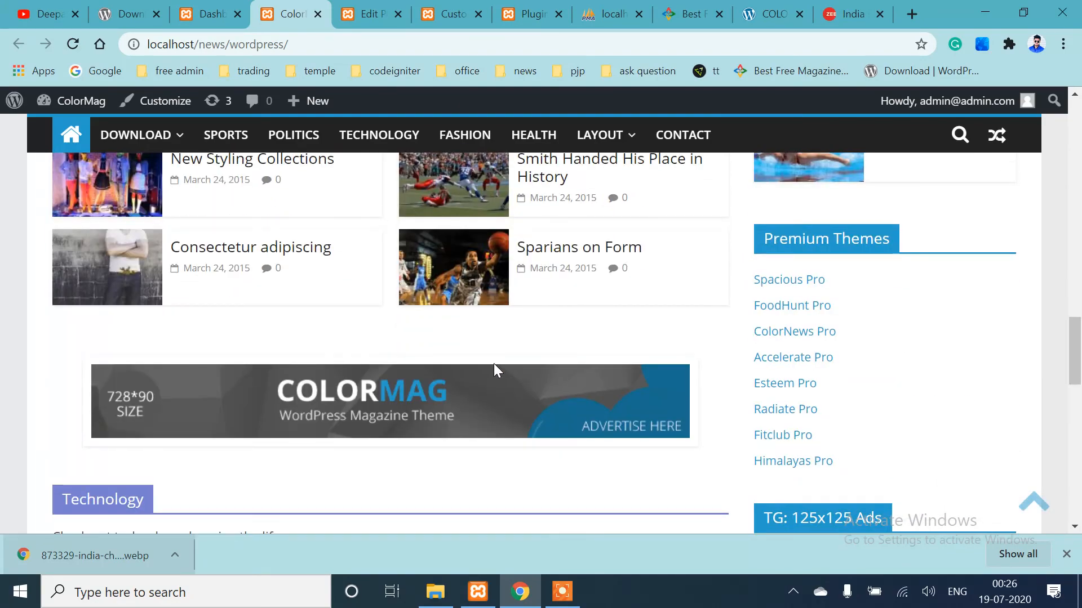
pyautogui.scroll(-4, 493, 365)
pyautogui.scroll(-10, 493, 363)
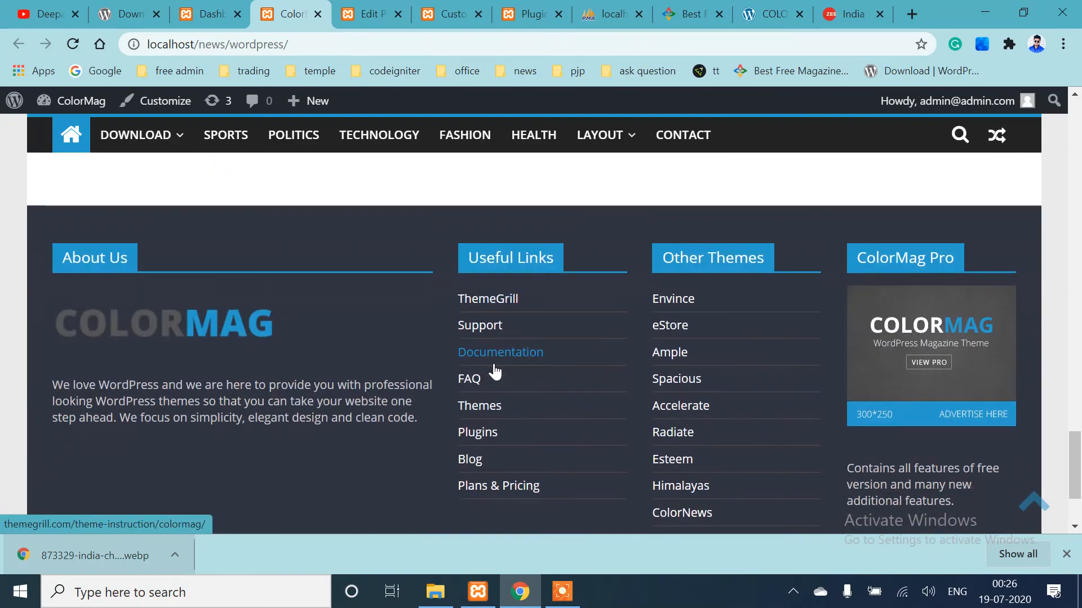
pyautogui.scroll(18, 494, 364)
pyautogui.scroll(15, 494, 371)
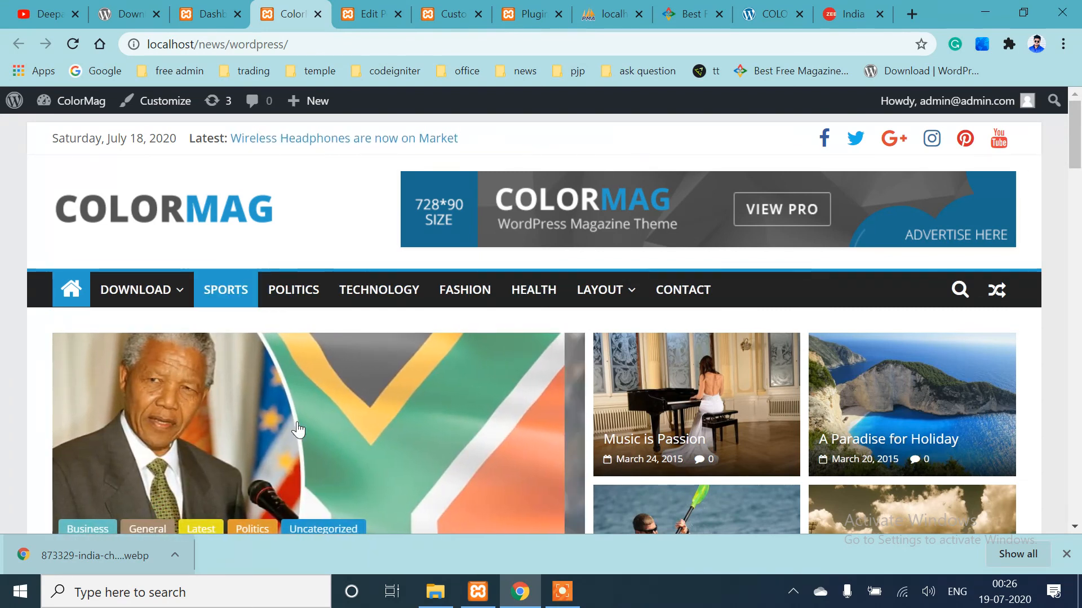
# Open demoatdevstringx.com in a new browser tab
pyautogui.click(912, 14)
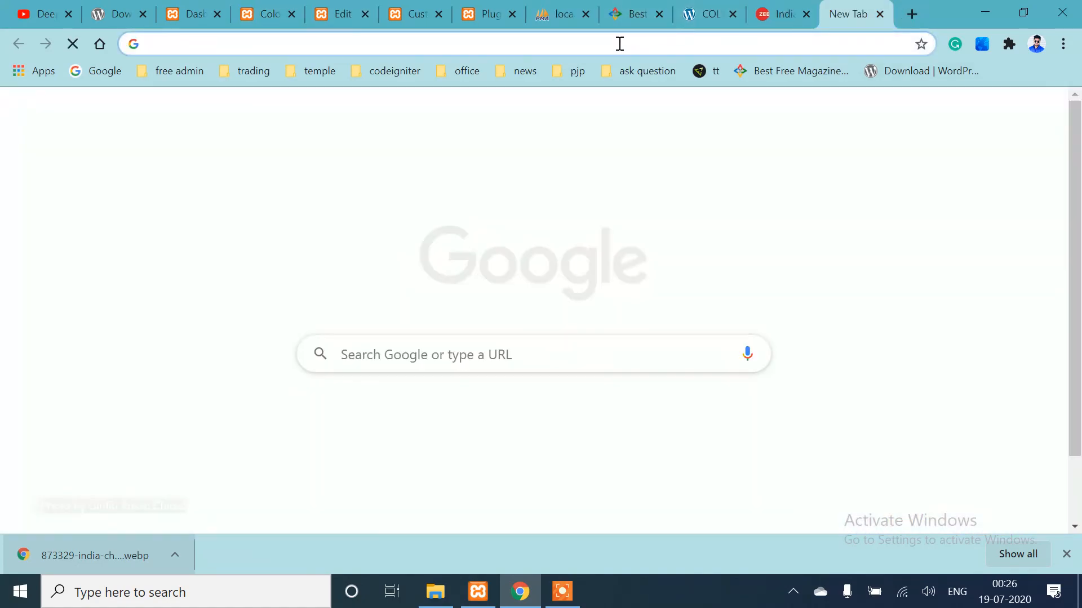
pyautogui.click(619, 44)
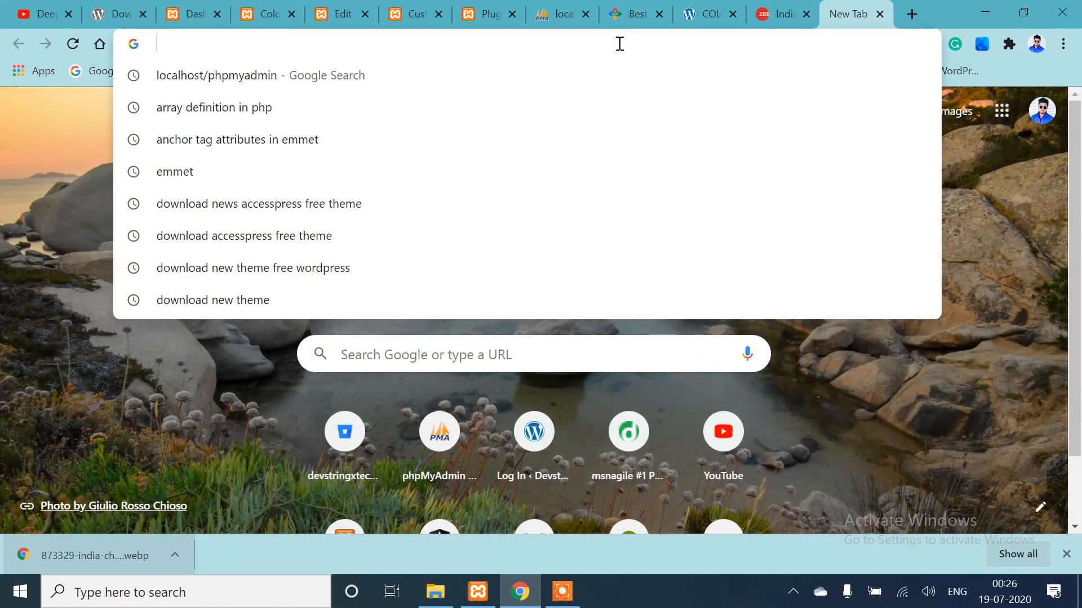
pyautogui.write('demoatdevstringx.com')
pyautogui.press('Return')
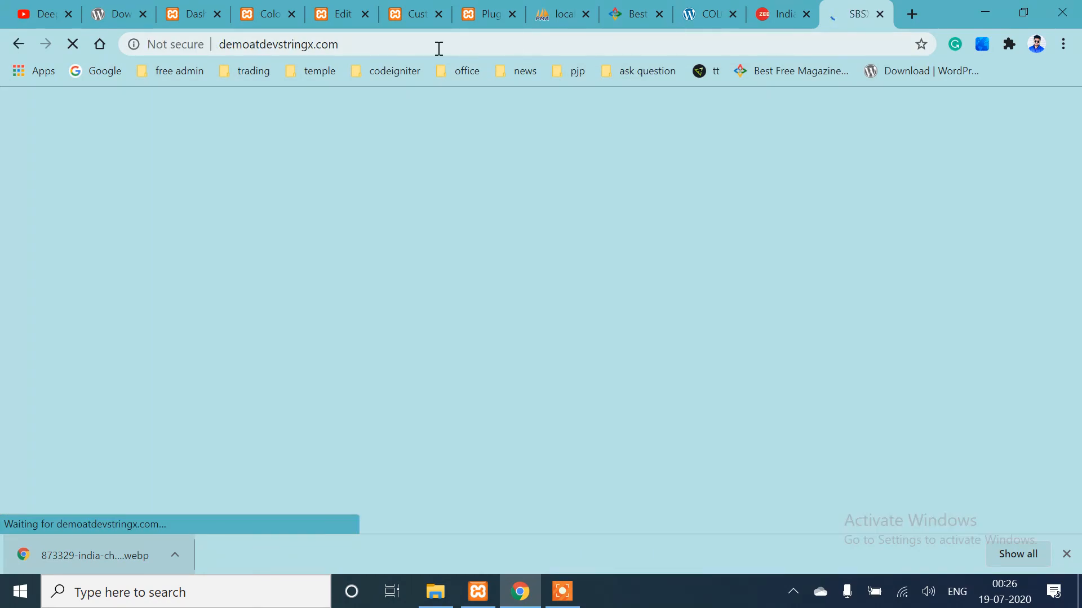
pyautogui.moveTo(438, 48); pyautogui.dragTo(149, 58)
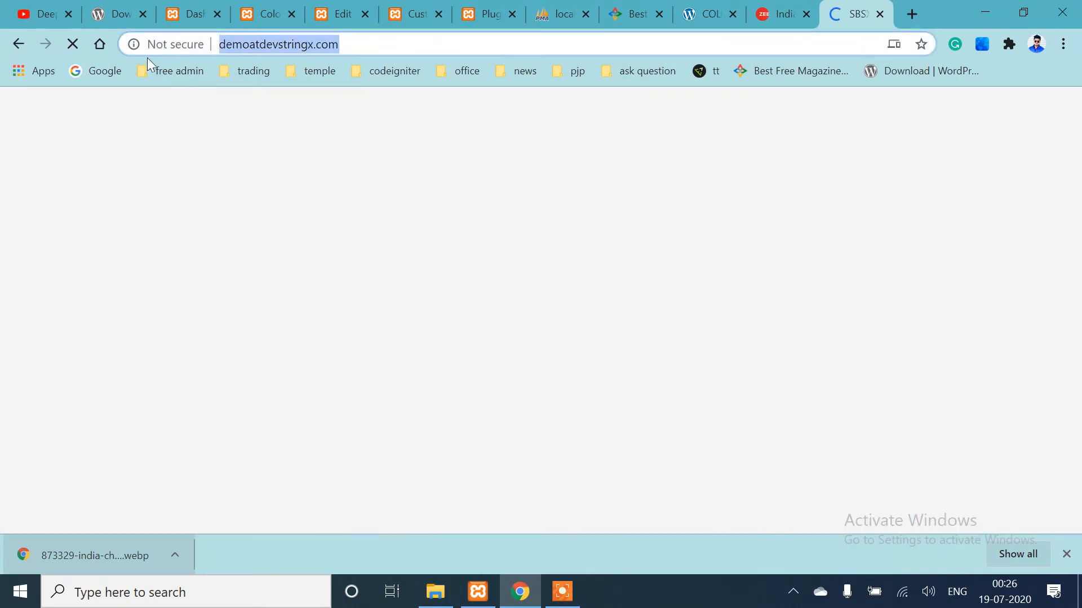
# Open the diplomacybeyond.com/articles/ site and close the COVID-19 pop-up on its home page
pyautogui.write('diplomacybeyond')
pyautogui.press('Return')
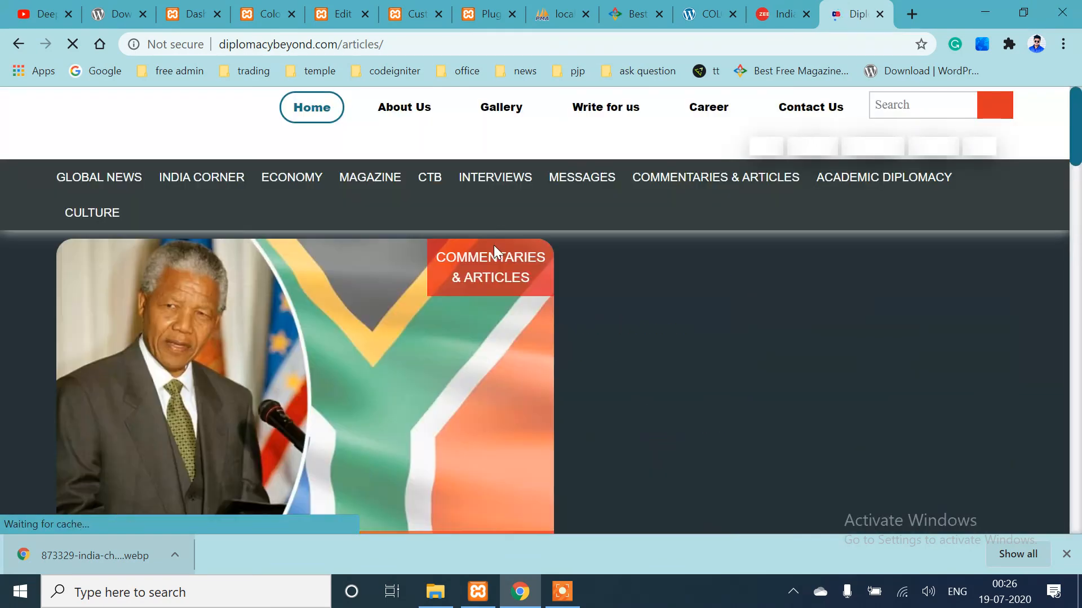
pyautogui.scroll(-1, 218, 241)
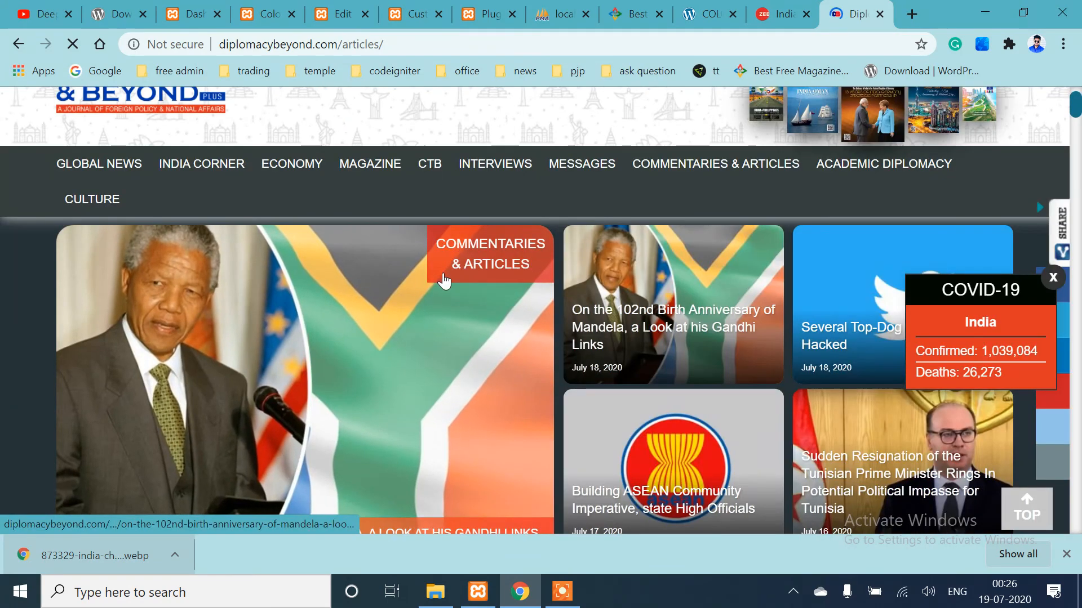
pyautogui.scroll(-10, 272, 350)
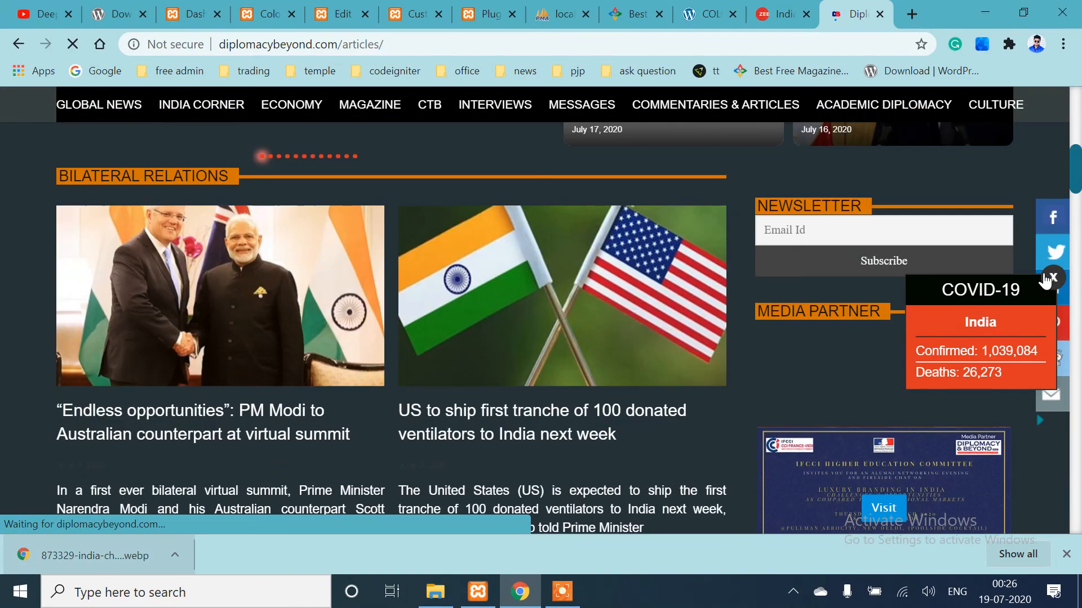
pyautogui.click(1053, 278)
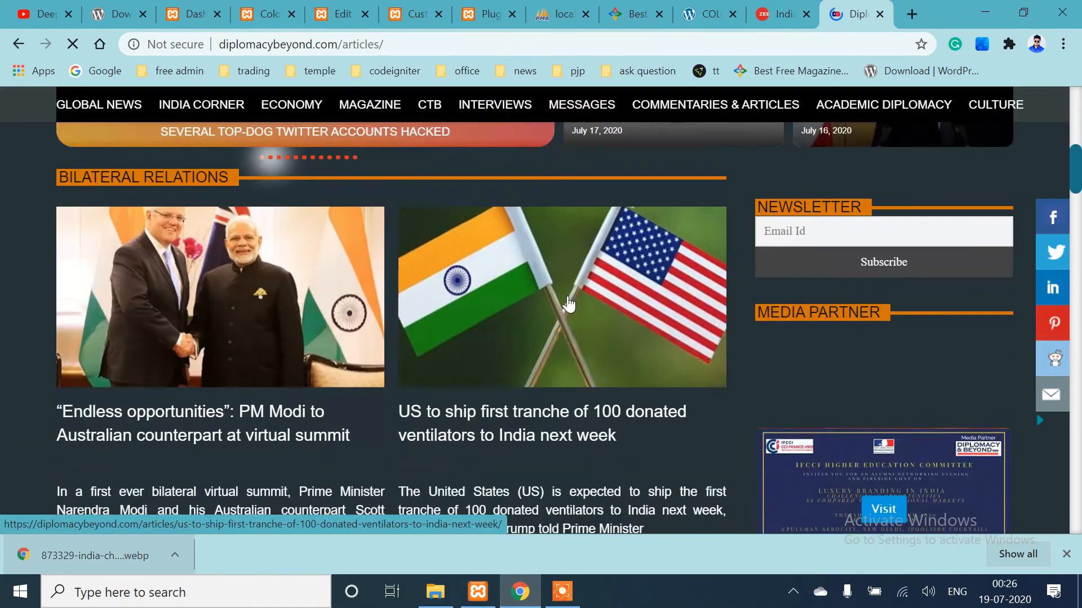
# Look through the Diplomacy & Beyond home page's article sections and sidebar down to the footer and back to the header
pyautogui.scroll(-15, 568, 304)
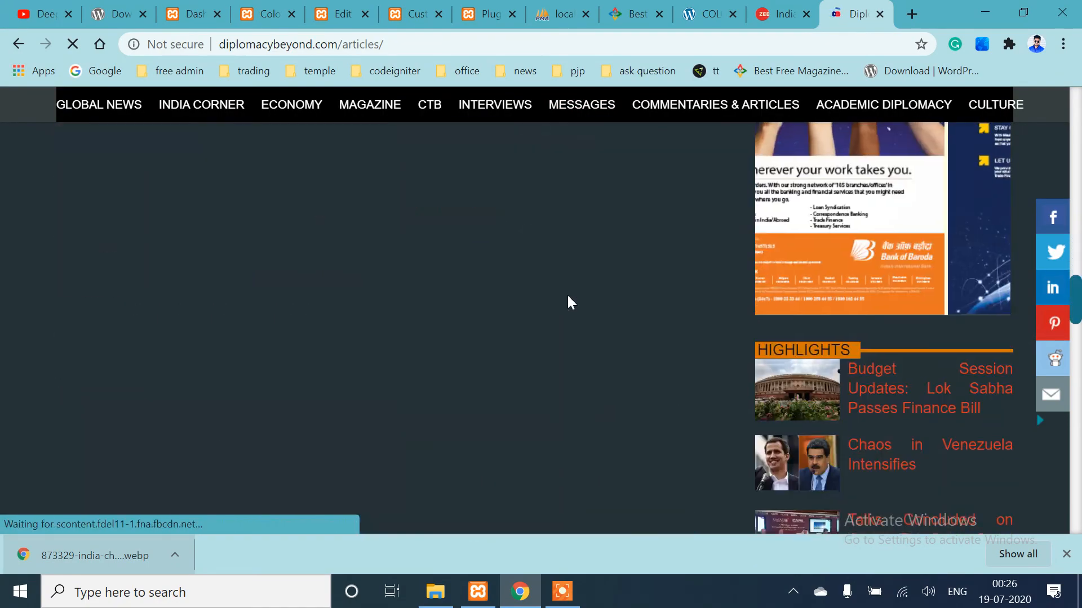
pyautogui.scroll(-10, 567, 302)
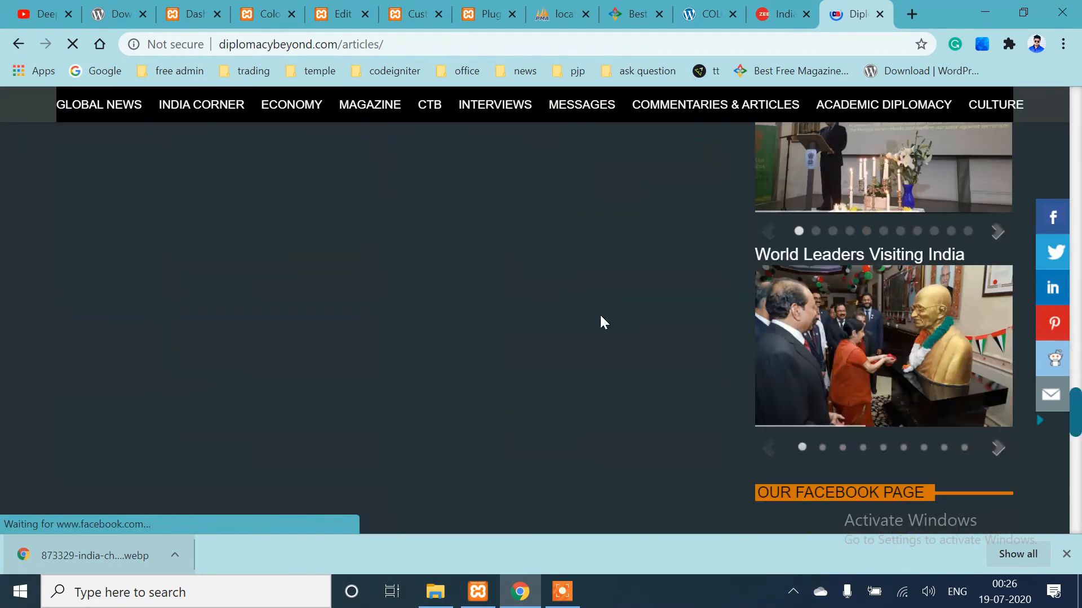
pyautogui.scroll(-8, 600, 315)
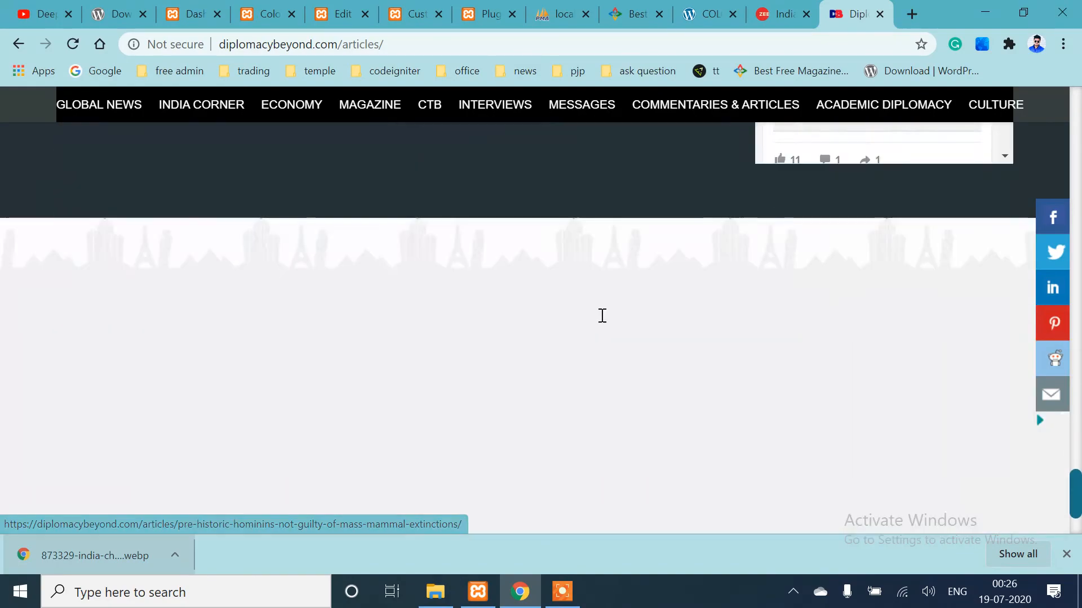
pyautogui.scroll(5, 600, 316)
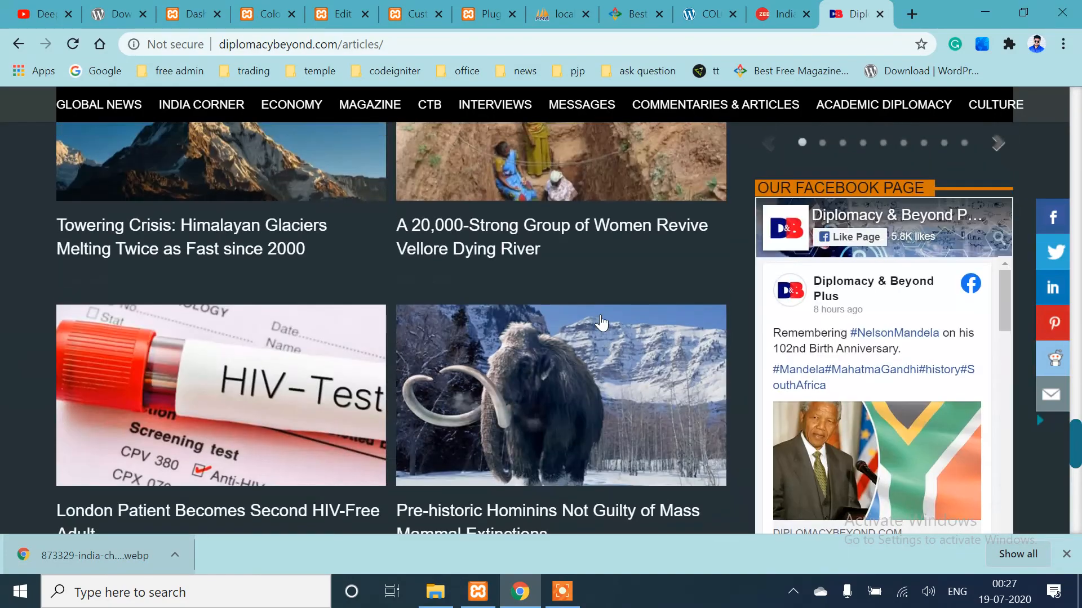
pyautogui.scroll(15, 600, 319)
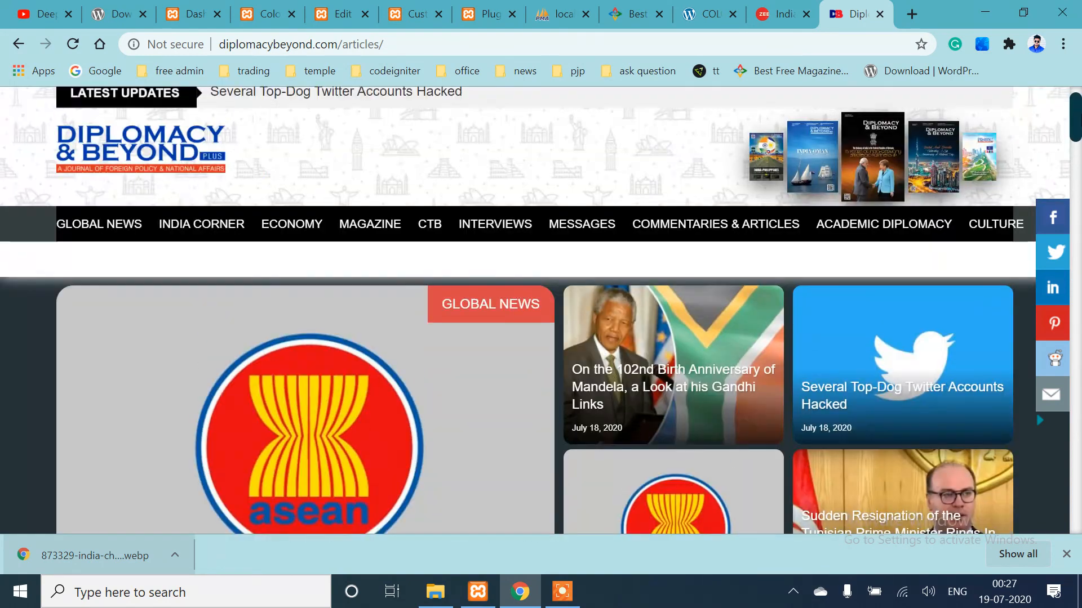
pyautogui.scroll(1, 600, 315)
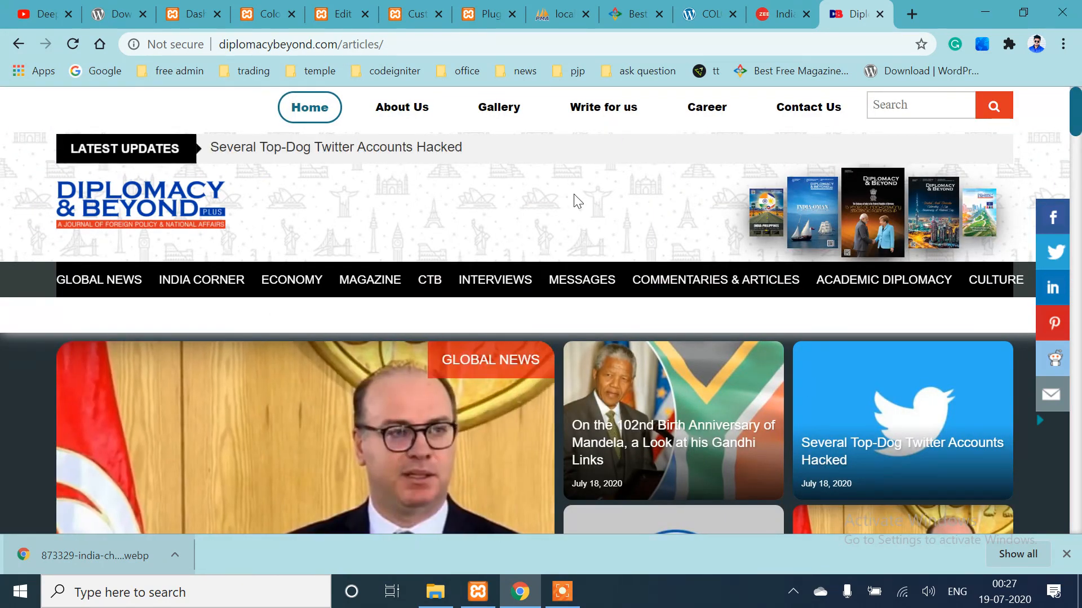
pyautogui.moveTo(555, 600)
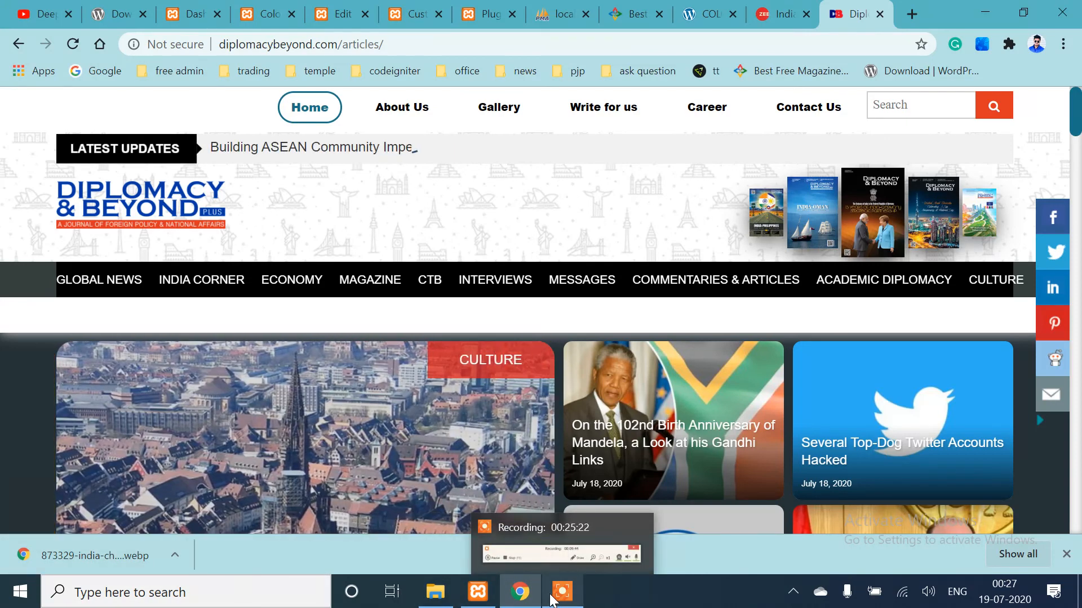
pyautogui.click(567, 597)
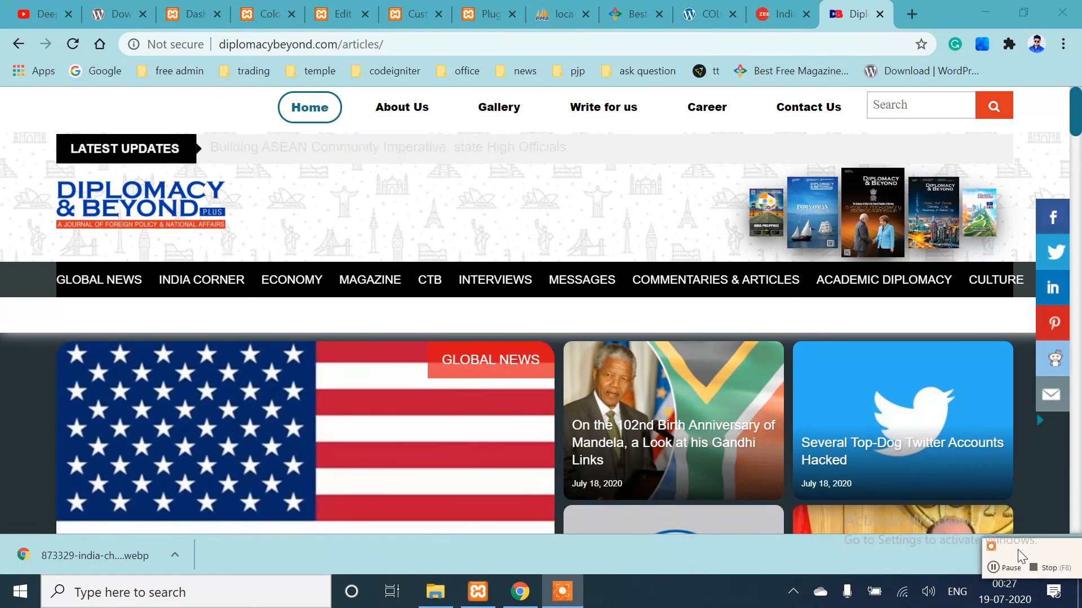
pyautogui.moveTo(1018, 550); pyautogui.dragTo(995, 583)
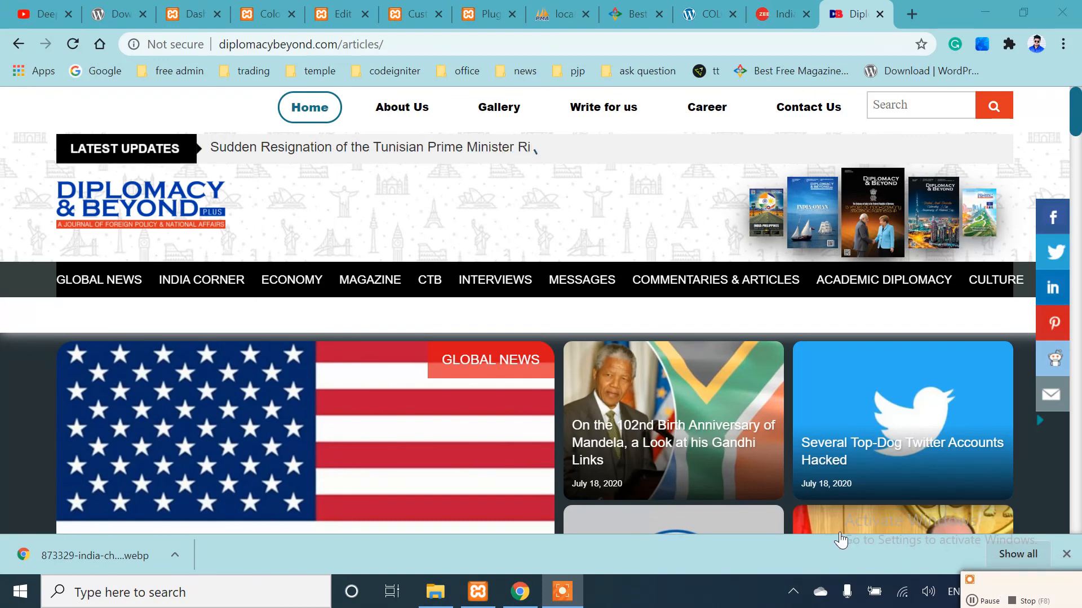